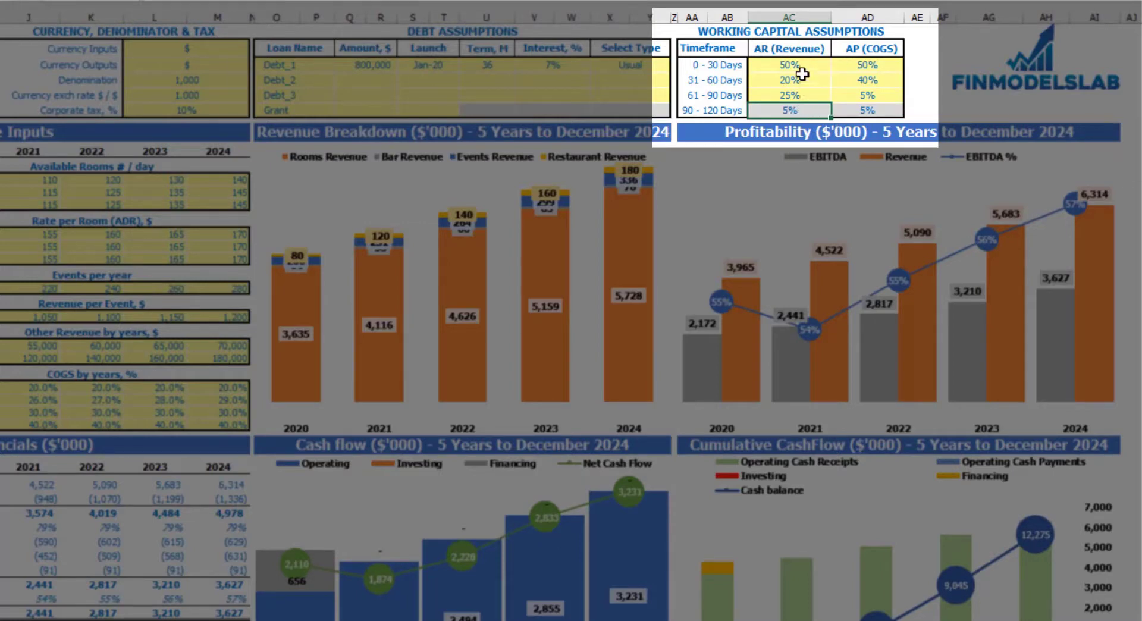
Step: Try 90% as the 0 - 30 Days AR (Revenue) share, check the 90 - 120 Days share, and undo the change
{"action": "left_click", "coordinate": [808, 69]}
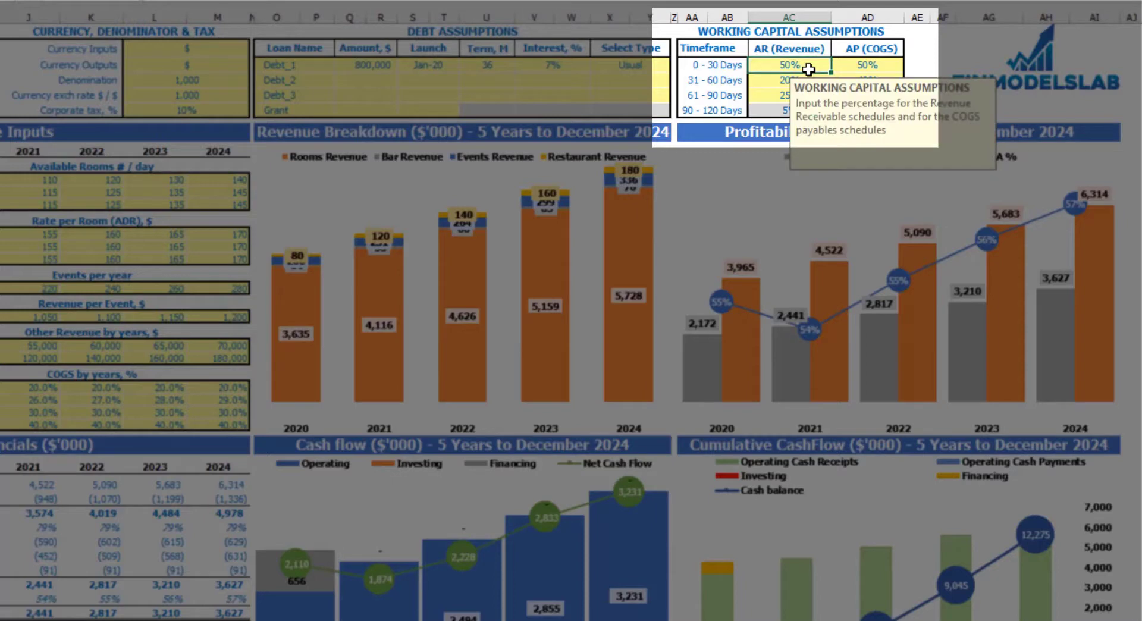
{"action": "type", "text": "90"}
{"action": "key", "text": "Return"}
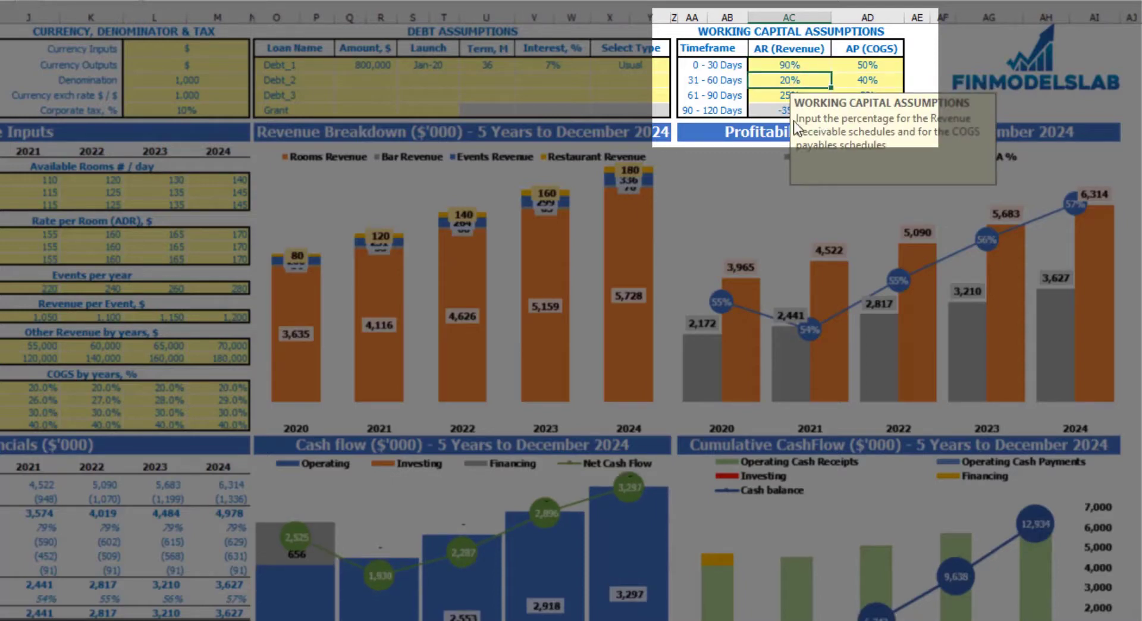
{"action": "left_click", "coordinate": [773, 110]}
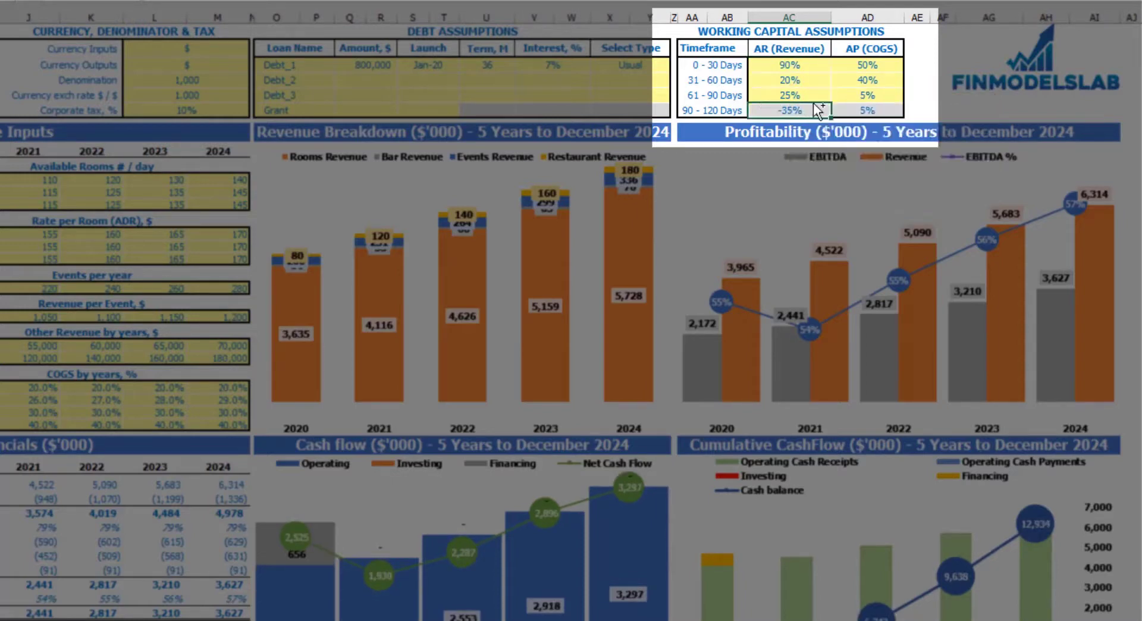
{"action": "key", "text": "ctrl+z"}
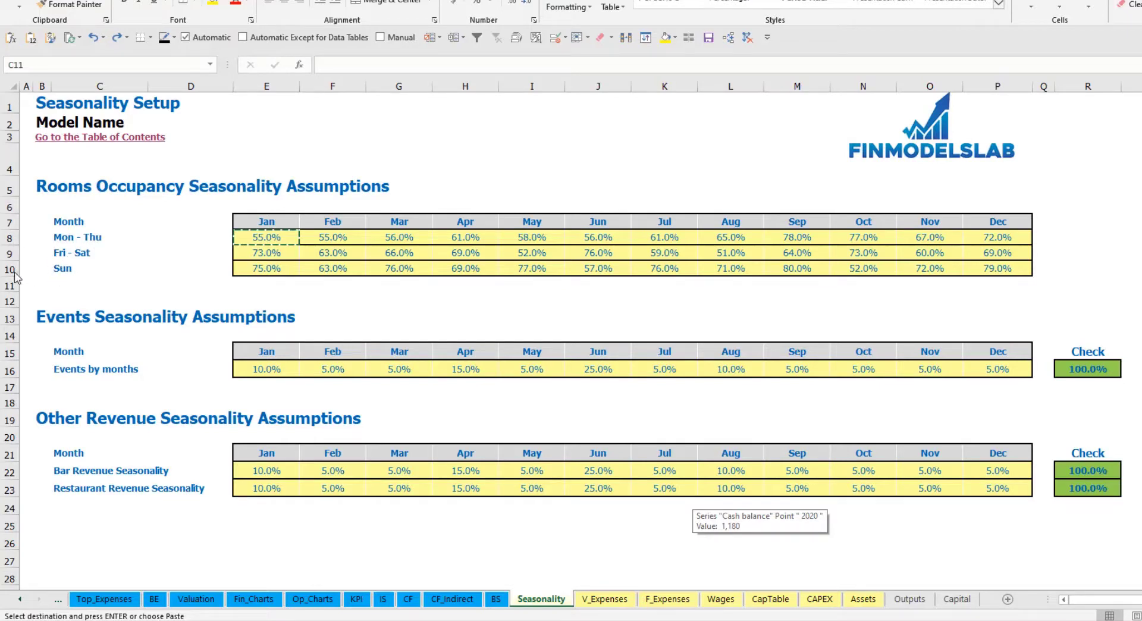
Step: Set the Mon - Thu room occupancy to 70% for January, 75% for February, 60% for March and 65% for April
{"action": "left_click", "coordinate": [267, 239]}
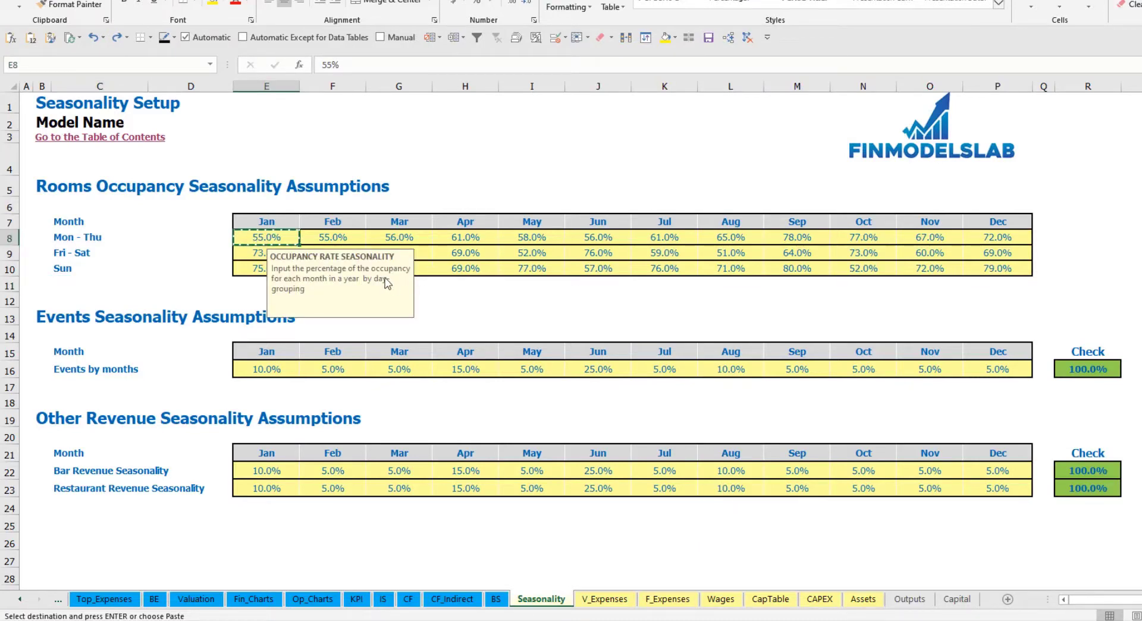
{"action": "type", "text": "70"}
{"action": "key", "text": "Tab"}
{"action": "type", "text": "75"}
{"action": "key", "text": "Tab"}
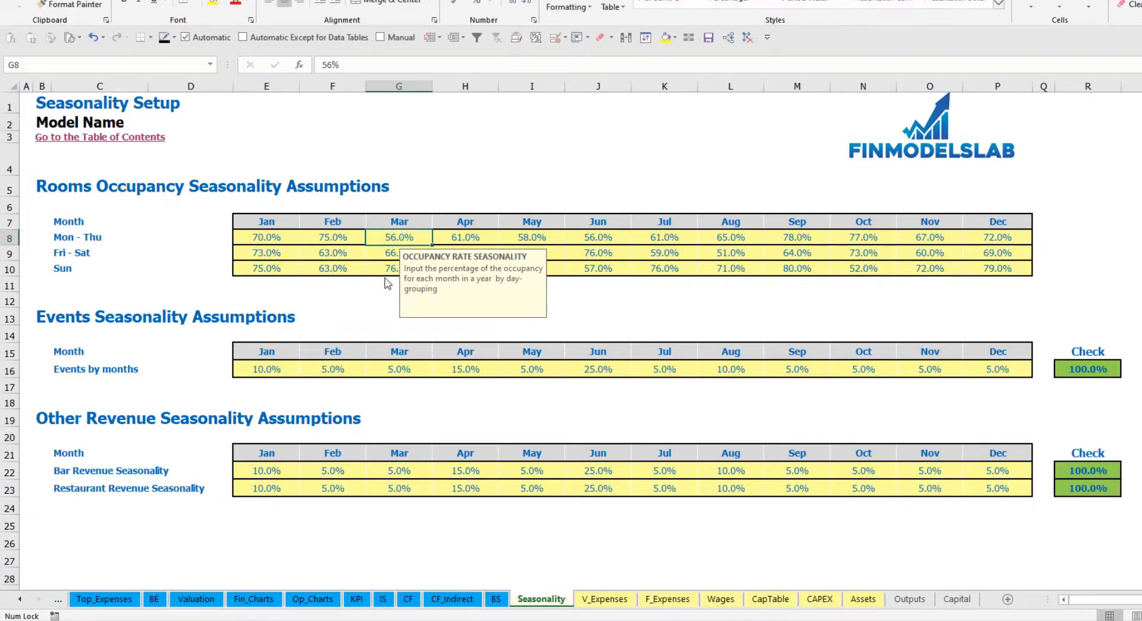
{"action": "type", "text": "60"}
{"action": "key", "text": "Tab"}
{"action": "type", "text": "65"}
{"action": "key", "text": "Return"}
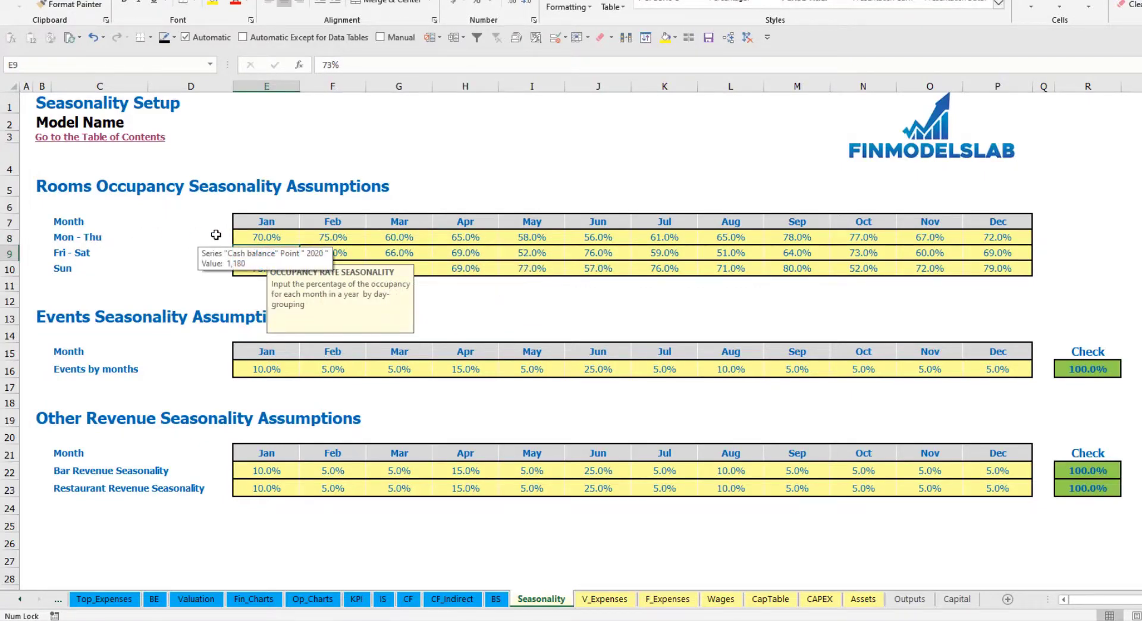
Step: Set the Mon - Thu room occupancy for January to 50% and copy it across February through December
{"action": "left_click", "coordinate": [269, 239]}
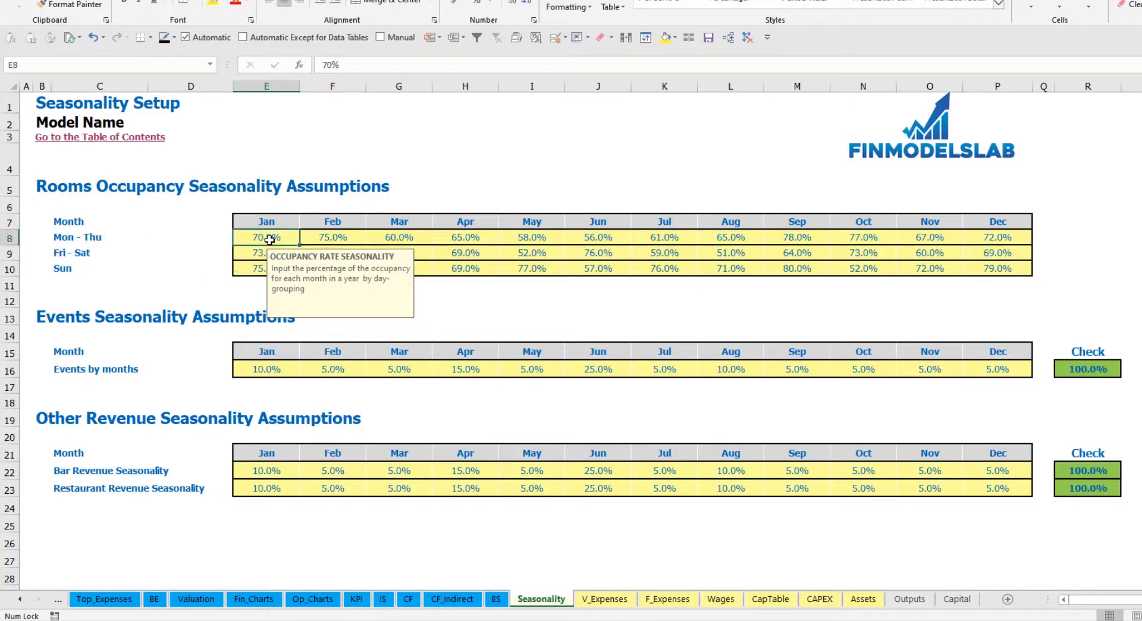
{"action": "type", "text": "50"}
{"action": "key", "text": "Return"}
{"action": "key", "text": "Up"}
{"action": "key", "text": "ctrl+c"}
{"action": "key", "text": "Right"}
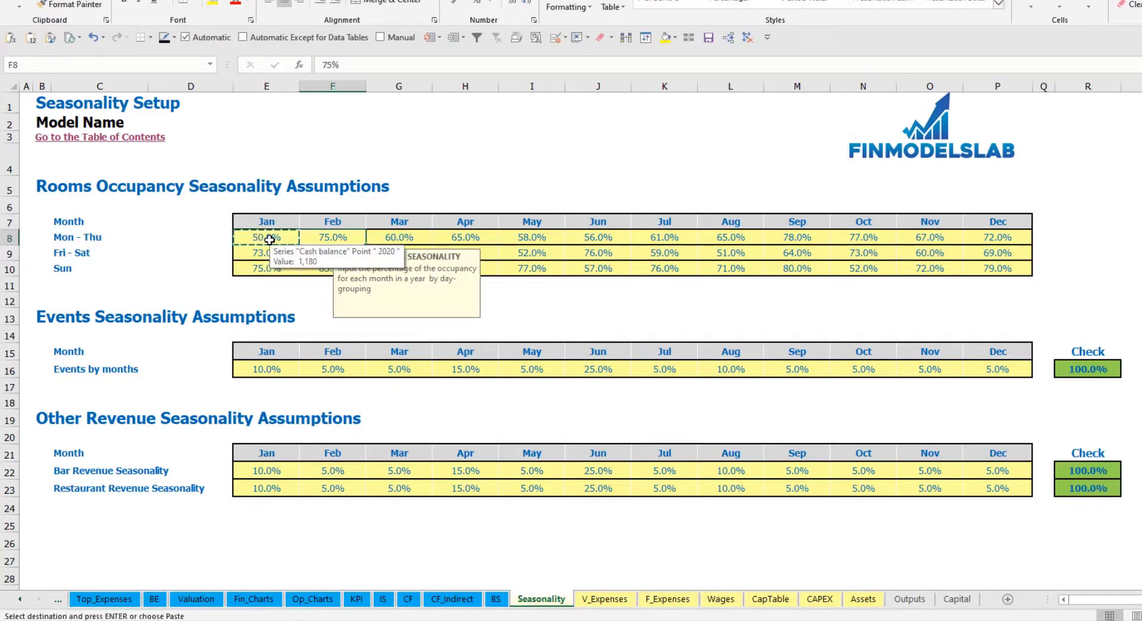
{"action": "key", "text": "ctrl+shift+Right"}
{"action": "key", "text": "ctrl+v"}
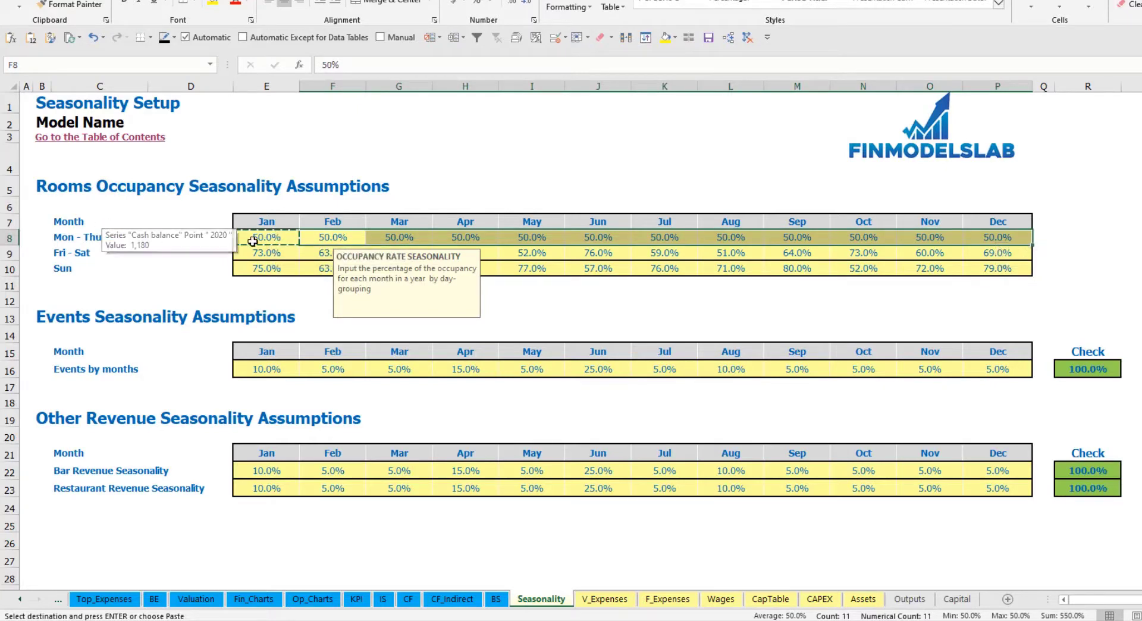
Step: Fill the Mon - Thu, Fri - Sat and Sun occupancy rows for all twelve months with the copied 50%
{"action": "left_click_drag", "start_coordinate": [262, 240], "coordinate": [992, 273]}
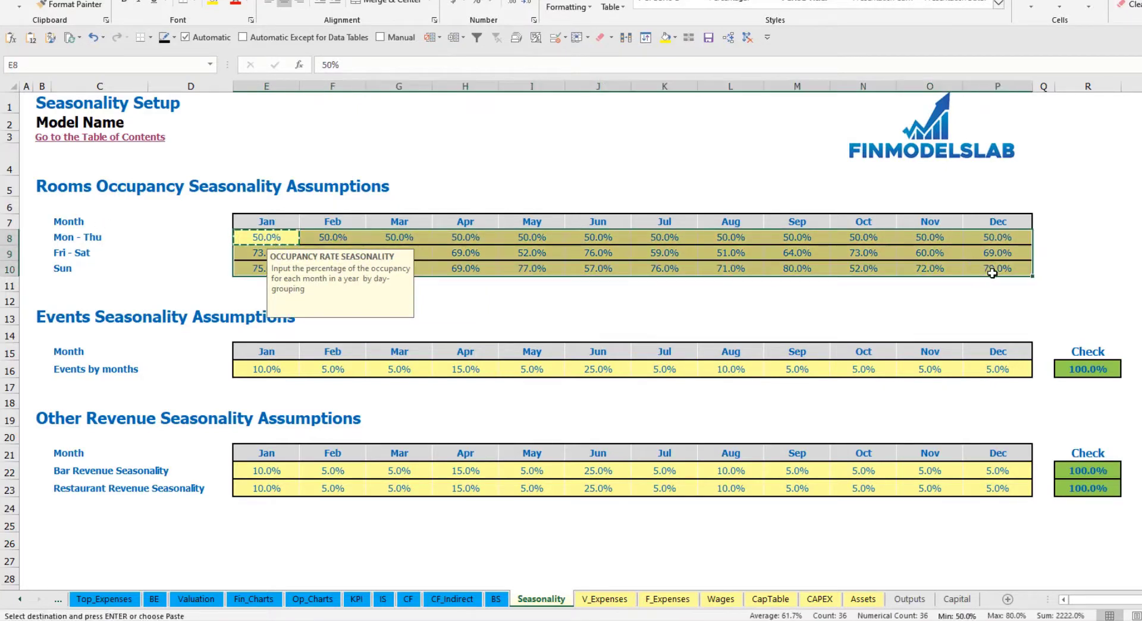
{"action": "key", "text": "ctrl+v"}
{"action": "left_click", "coordinate": [1087, 237]}
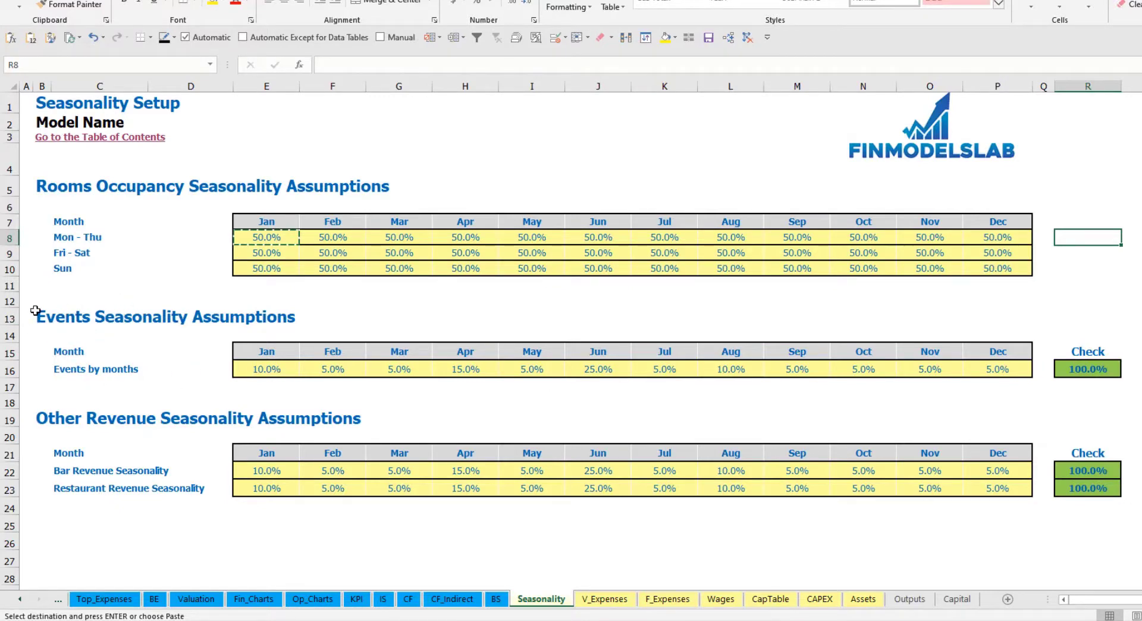
Step: Set the Events by months seasonality to 15% for January, 10% for February and 12% for April
{"action": "left_click", "coordinate": [280, 367]}
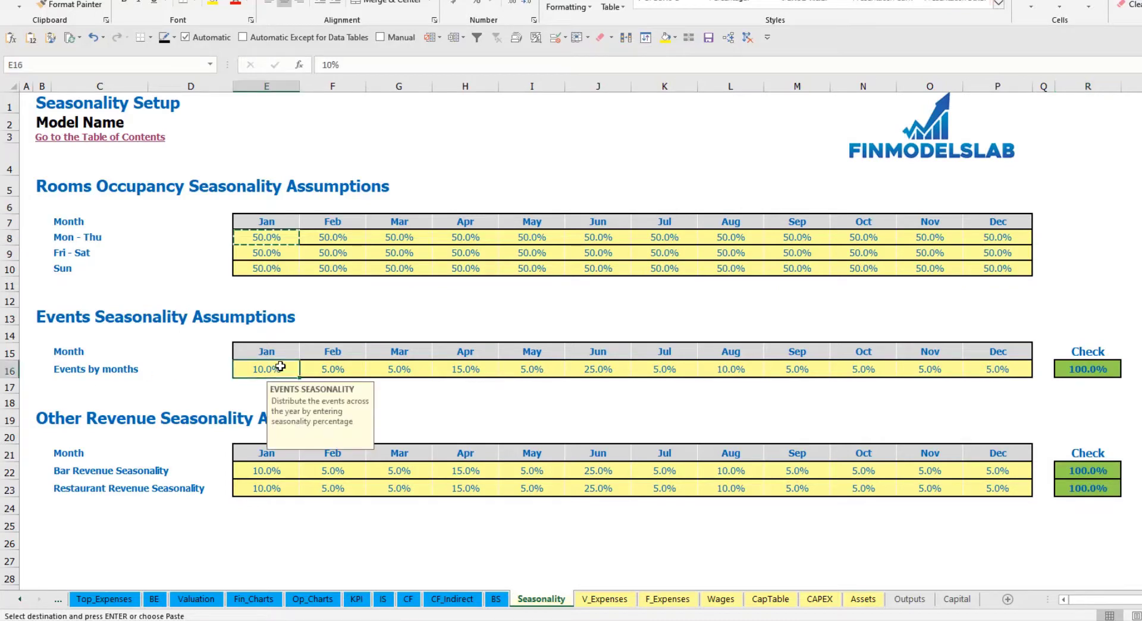
{"action": "type", "text": "15"}
{"action": "key", "text": "Tab"}
{"action": "type", "text": "10"}
{"action": "key", "text": "Tab"}
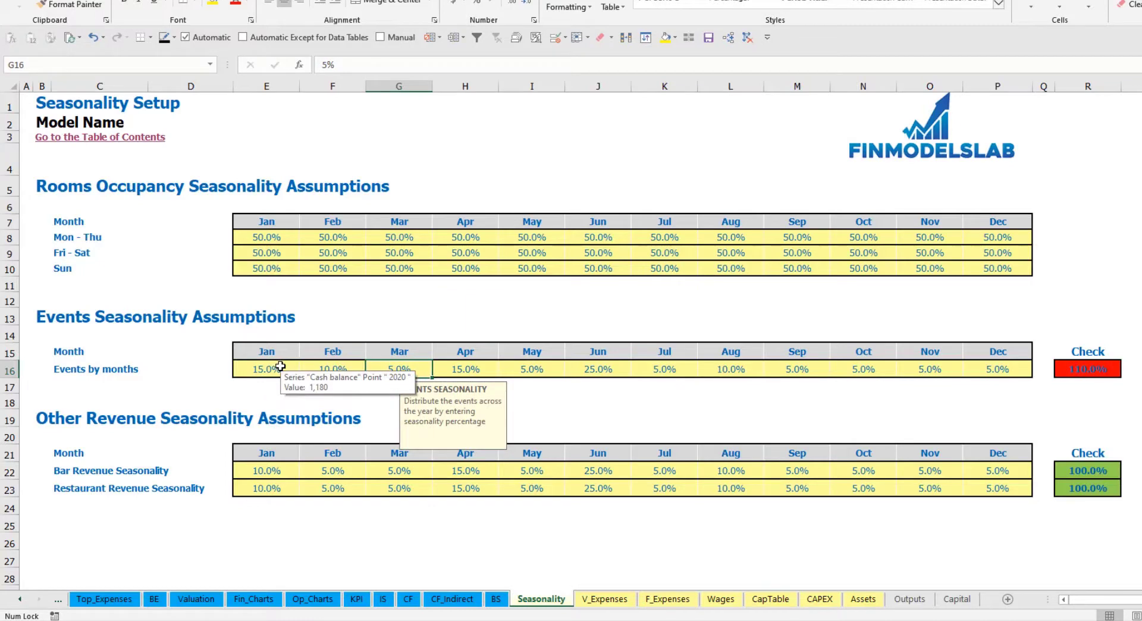
{"action": "key", "text": "Tab"}
{"action": "type", "text": "12"}
{"action": "key", "text": "Tab"}
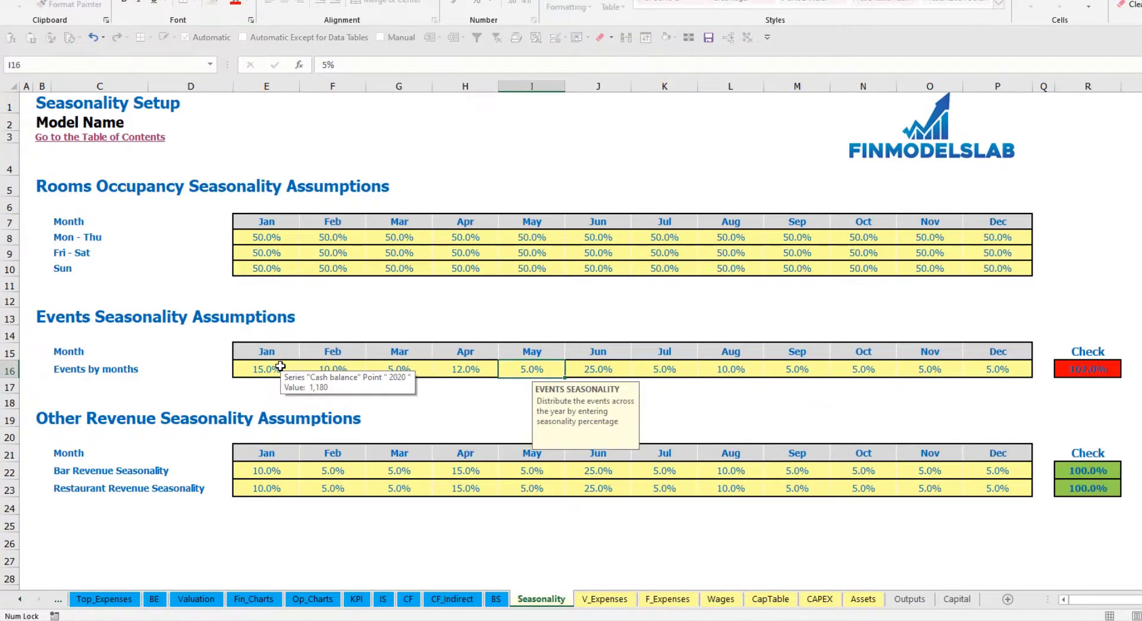
{"action": "left_click", "coordinate": [597, 333]}
Step: Inspect the events seasonality check cell and set the June events share to 18%
{"action": "left_click", "coordinate": [1094, 371]}
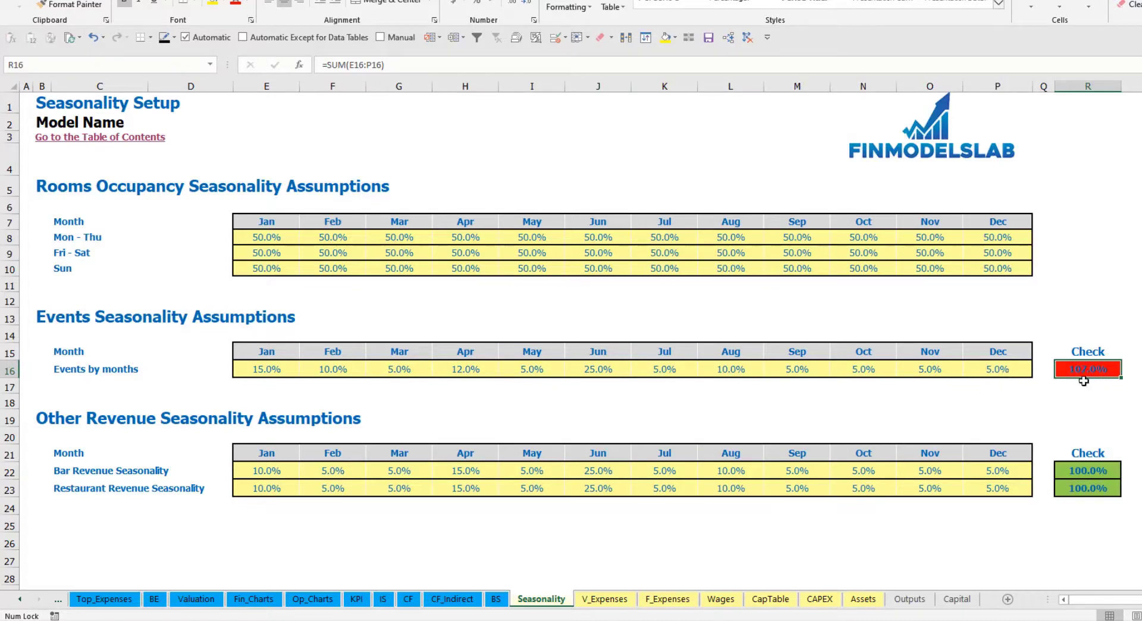
{"action": "left_click", "coordinate": [597, 371]}
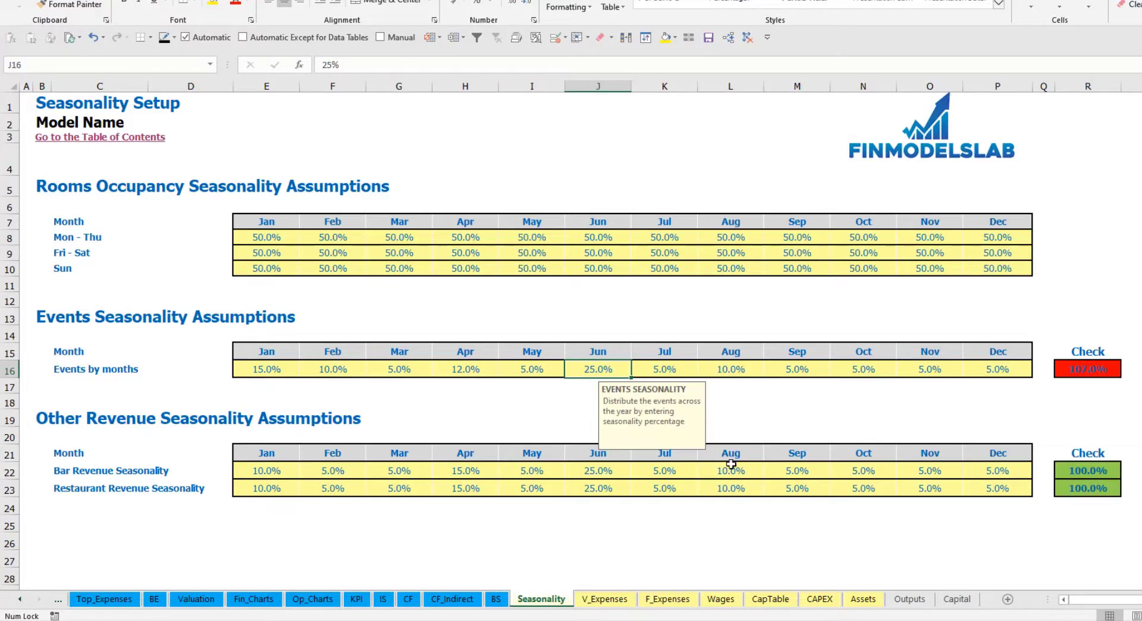
{"action": "type", "text": "18"}
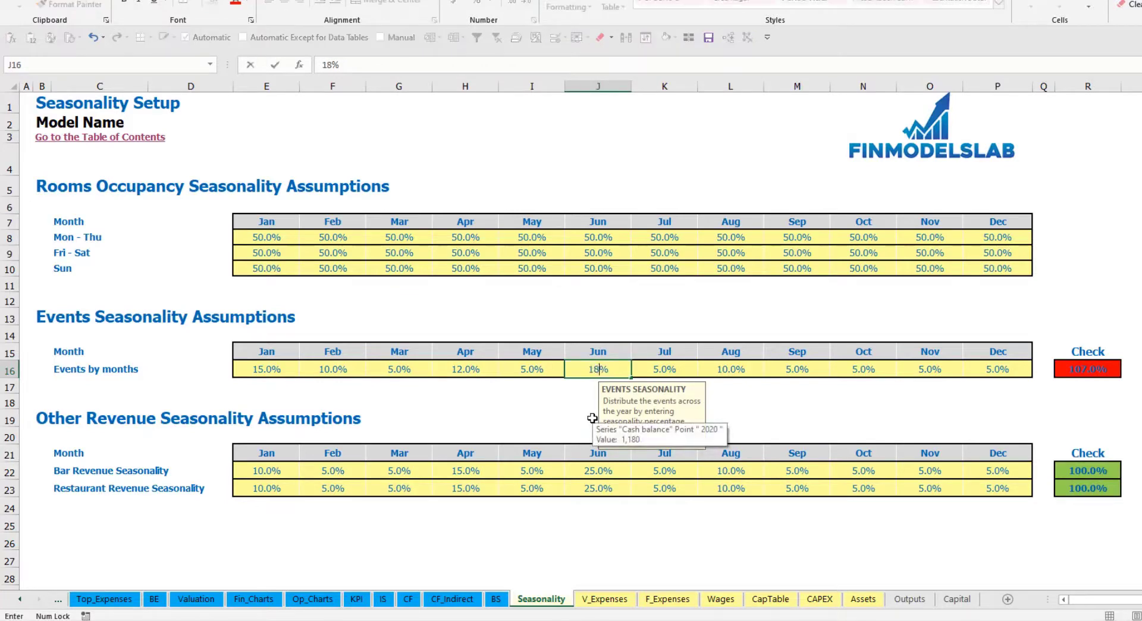
{"action": "key", "text": "Return"}
{"action": "left_click", "coordinate": [1124, 384]}
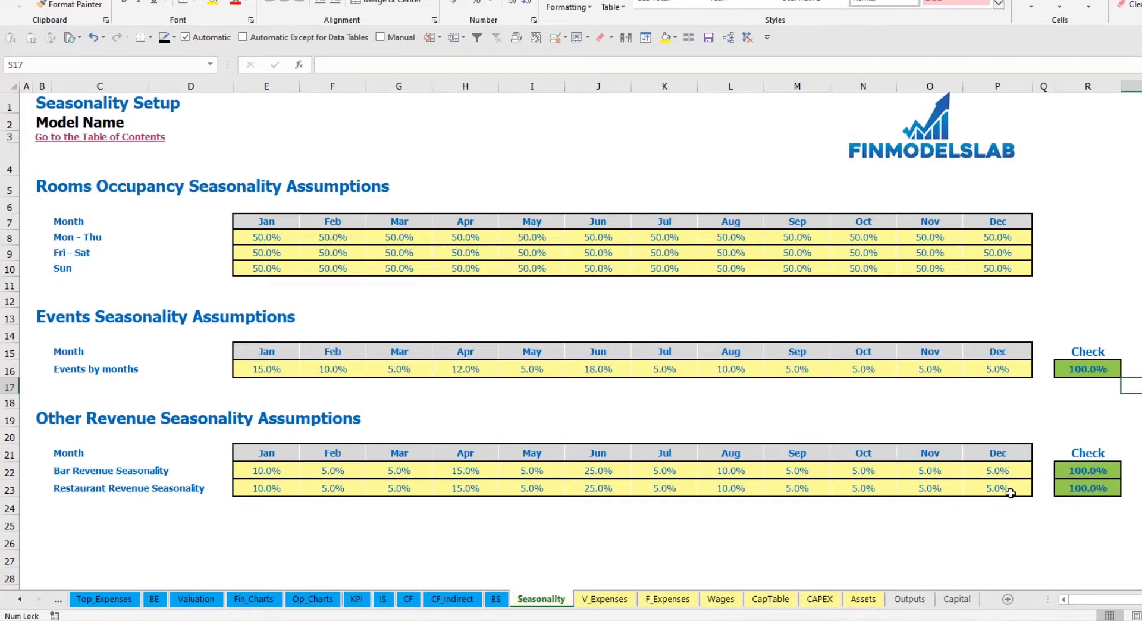
Step: Enter =1/12 as the January Bar Revenue Seasonality and copy the formula across the remaining months
{"action": "left_click", "coordinate": [259, 470]}
{"action": "type", "text": "=1/12"}
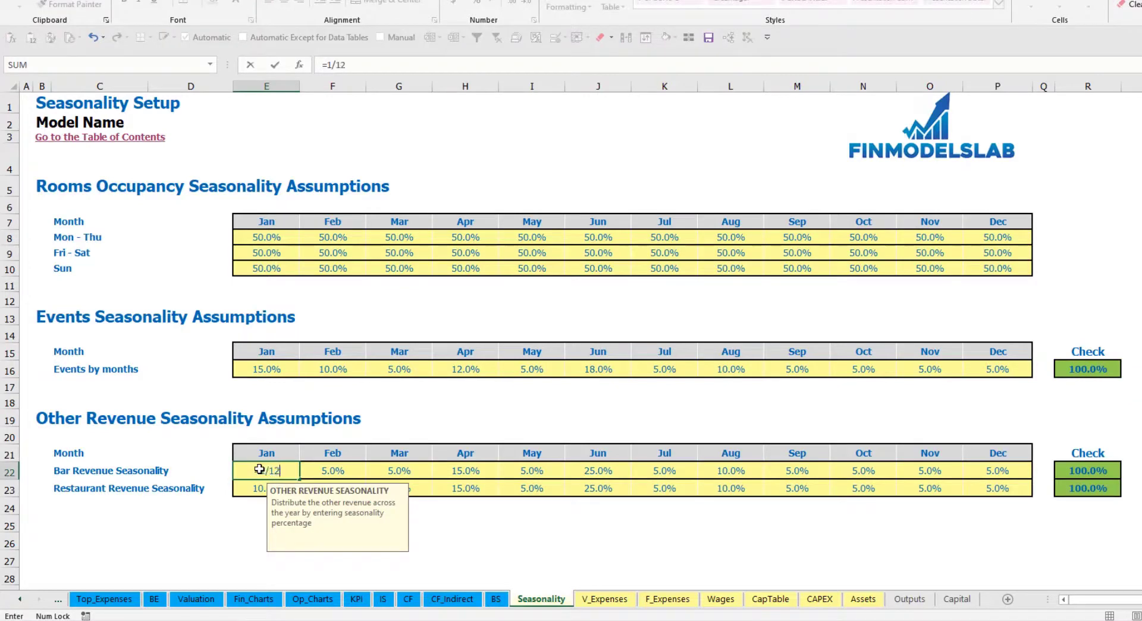
{"action": "key", "text": "ctrl+Return"}
{"action": "key", "text": "ctrl+c"}
{"action": "key", "text": "Right"}
{"action": "key", "text": "ctrl+shift+Right"}
{"action": "key", "text": "shift+Left"}
{"action": "key", "text": "shift+Right"}
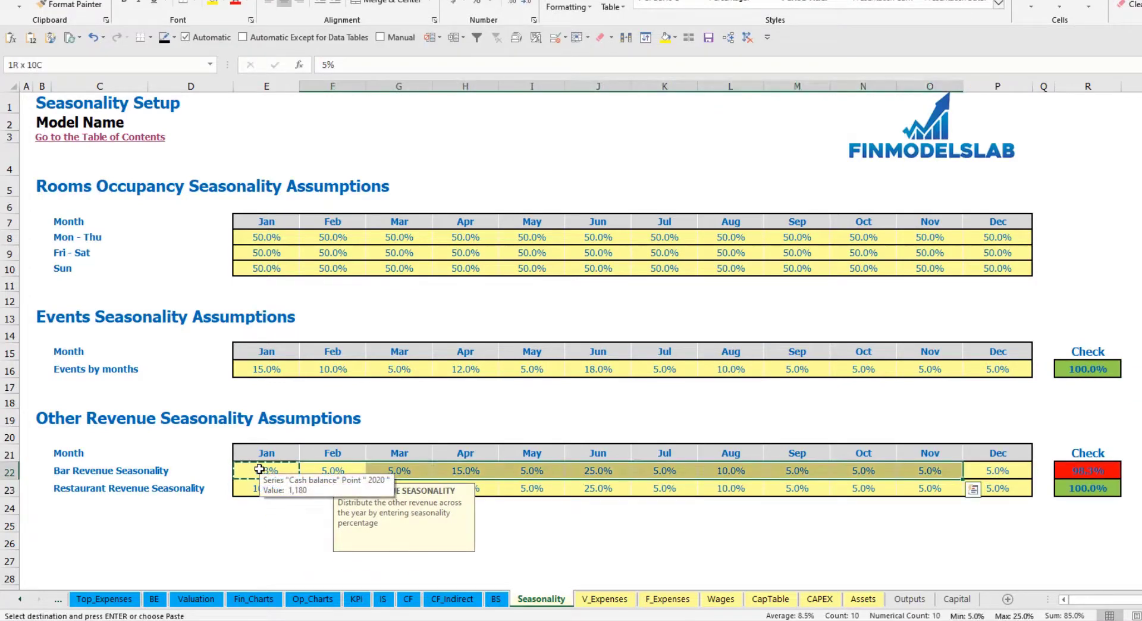
{"action": "key", "text": "ctrl+v"}
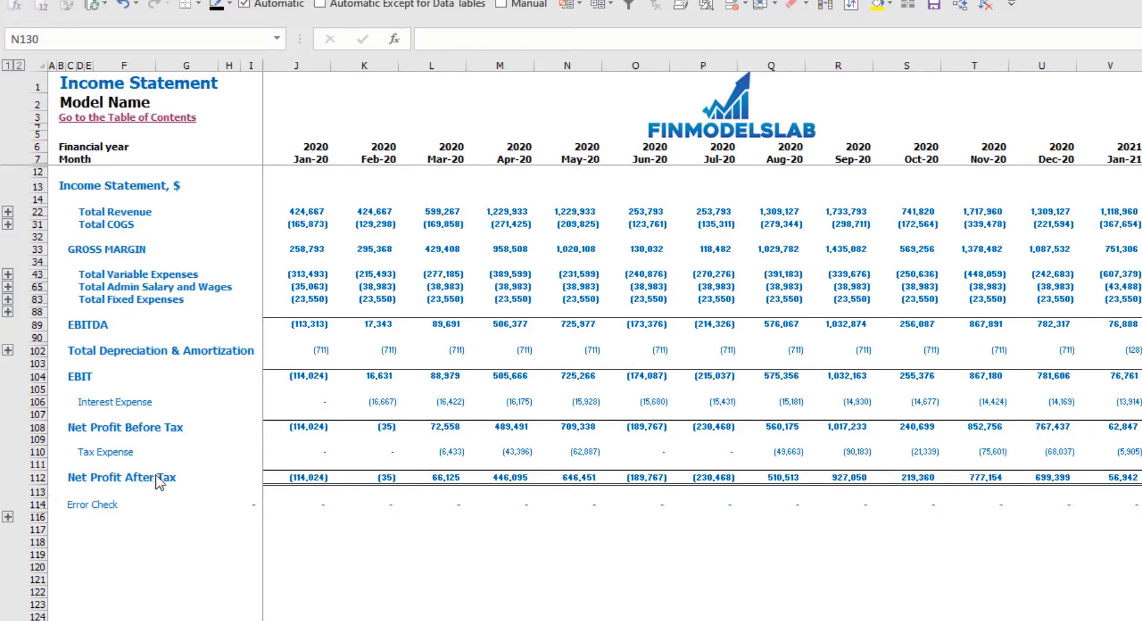
Step: Expand the fixed expenses, variable expenses and revenue details in the Income Statement
{"action": "left_click", "coordinate": [8, 299]}
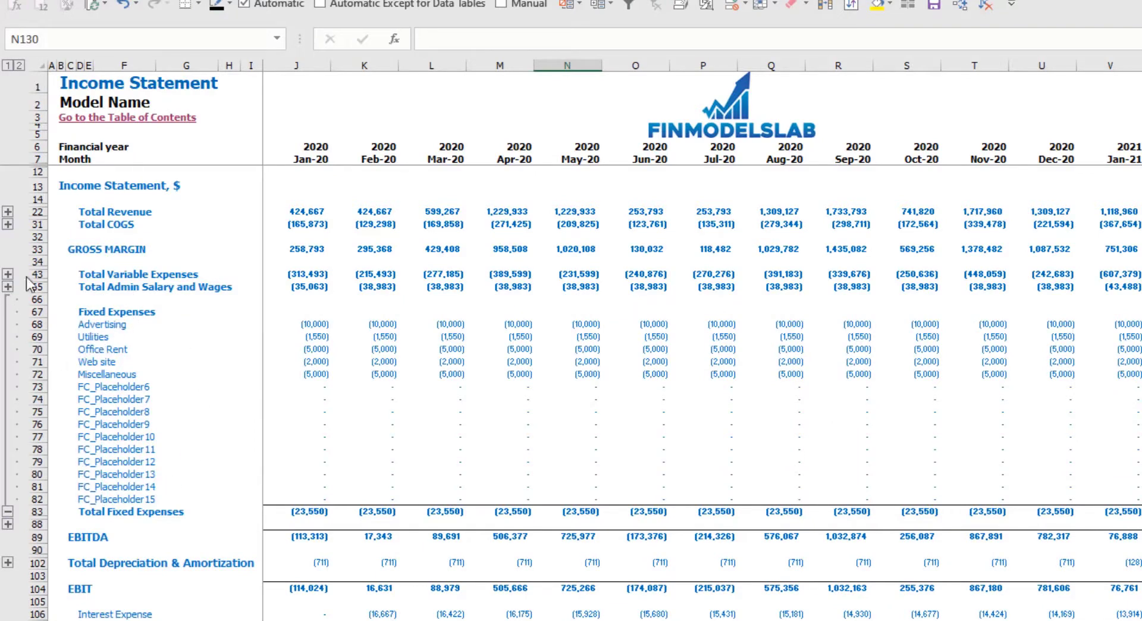
{"action": "left_click", "coordinate": [7, 274]}
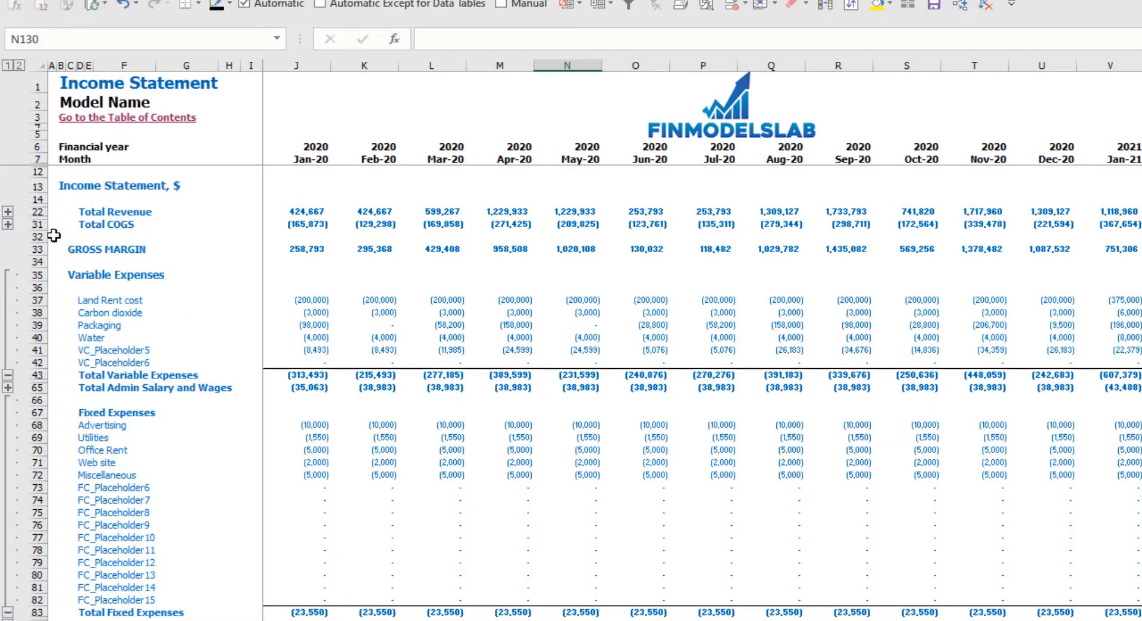
{"action": "left_click", "coordinate": [8, 212]}
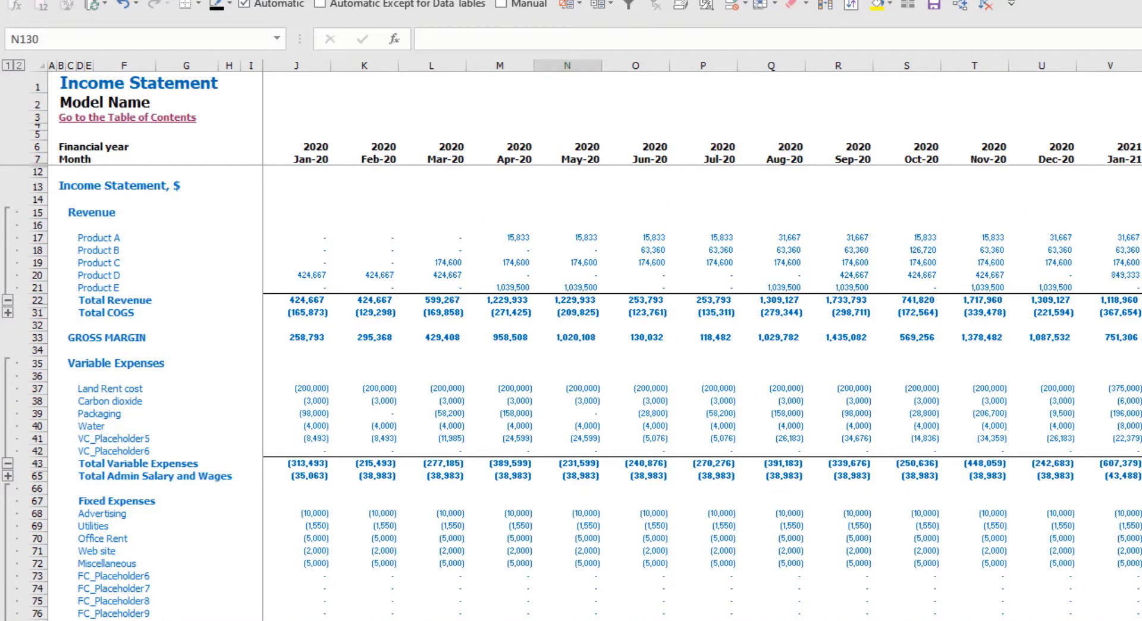
Step: Review the monthly Cash Flow Statement sheet and its indirect method version
{"action": "key", "text": "ctrl+Page_Down"}
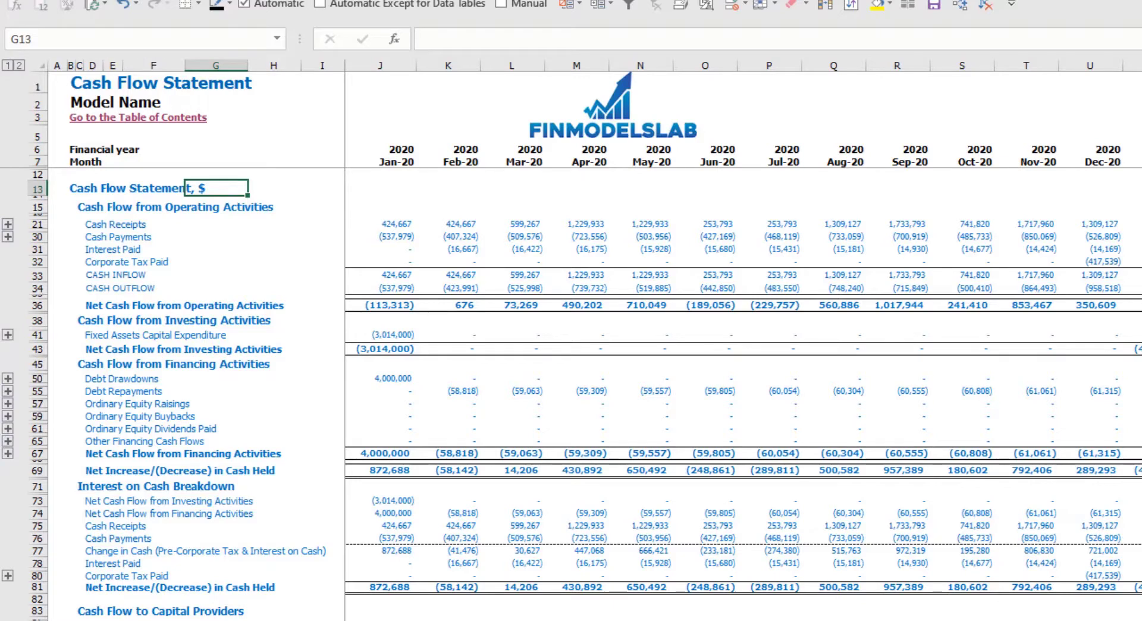
{"action": "key", "text": "ctrl+Page_Down"}
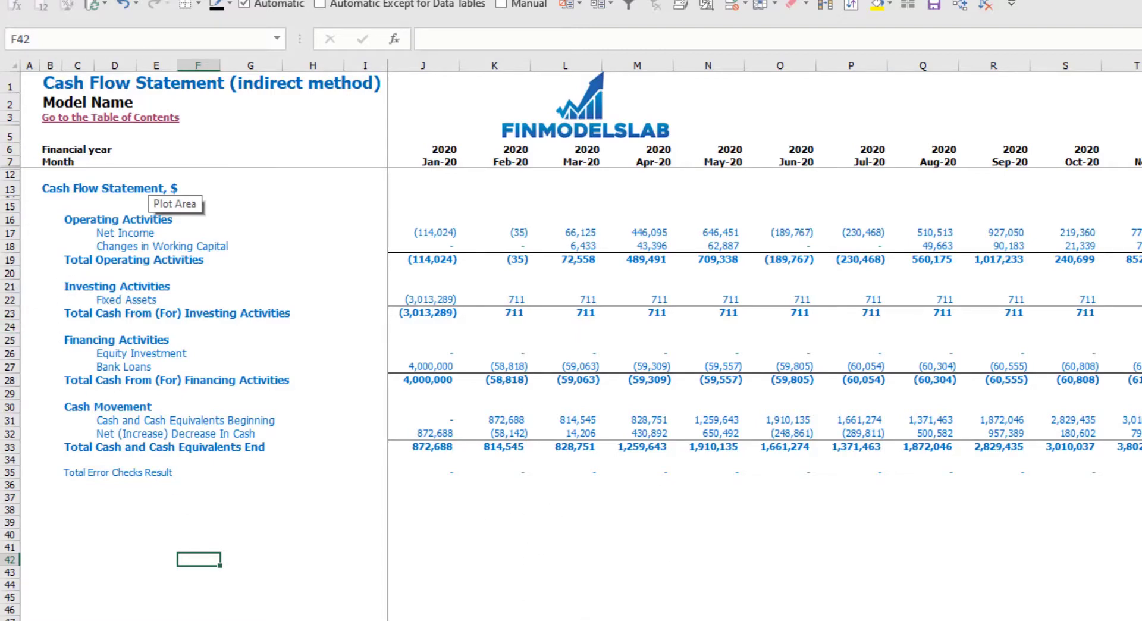
{"action": "key", "text": "ctrl+Page_Up"}
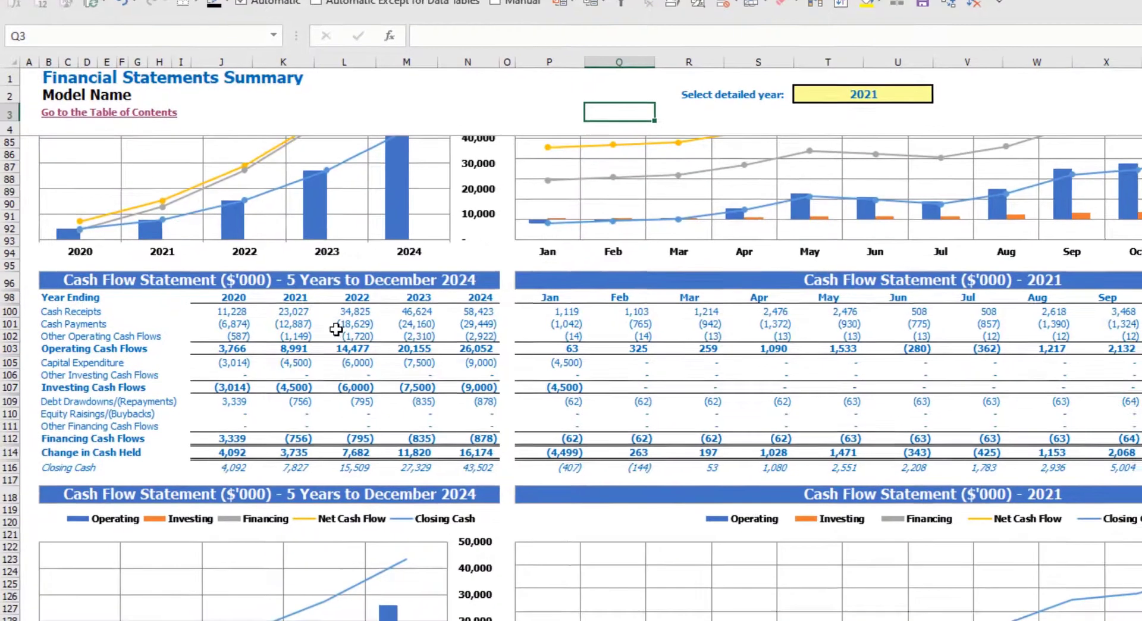
Step: Set the detailed year of the Financial Statements Summary to 2022
{"action": "scroll", "coordinate": [351, 253], "scroll_direction": "up", "scroll_amount": 15}
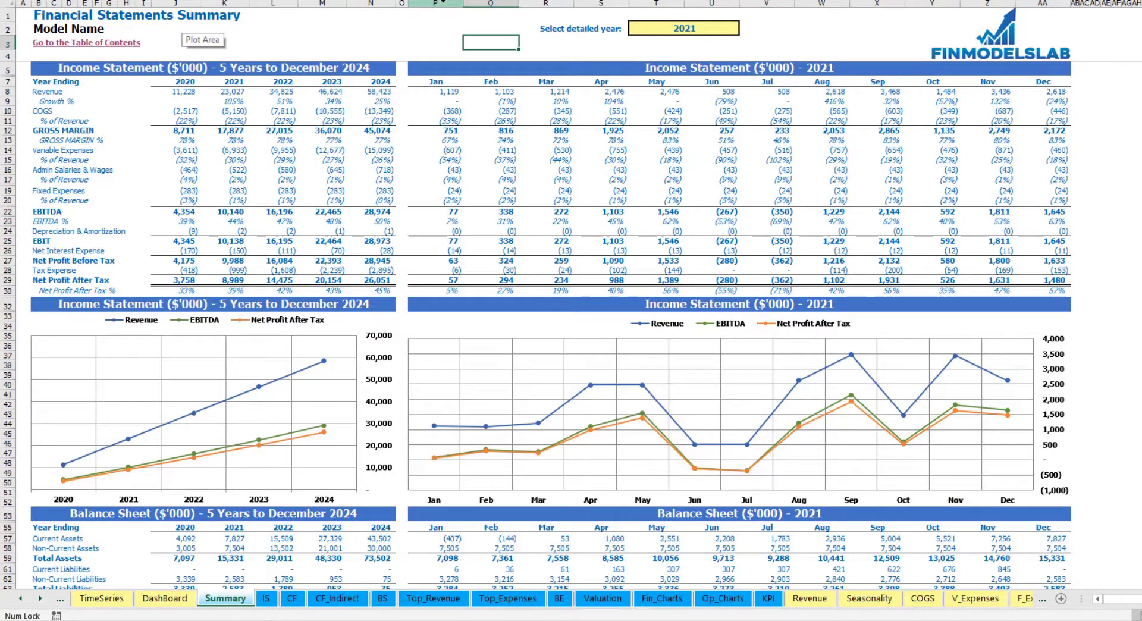
{"action": "left_click", "coordinate": [734, 30]}
{"action": "left_click", "coordinate": [746, 28]}
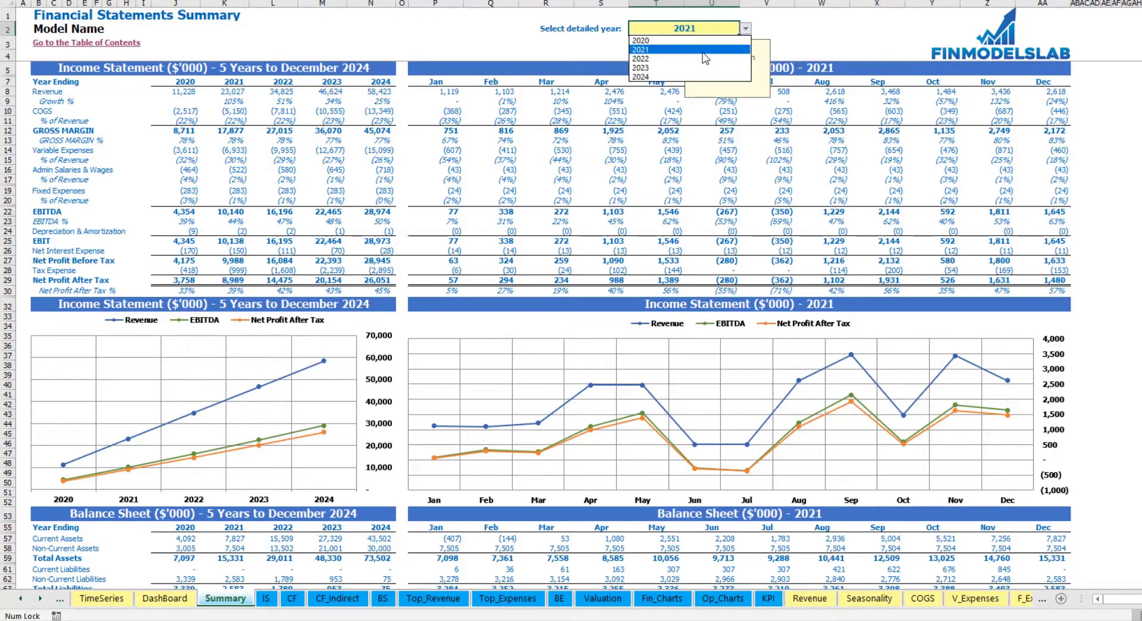
{"action": "left_click", "coordinate": [707, 59]}
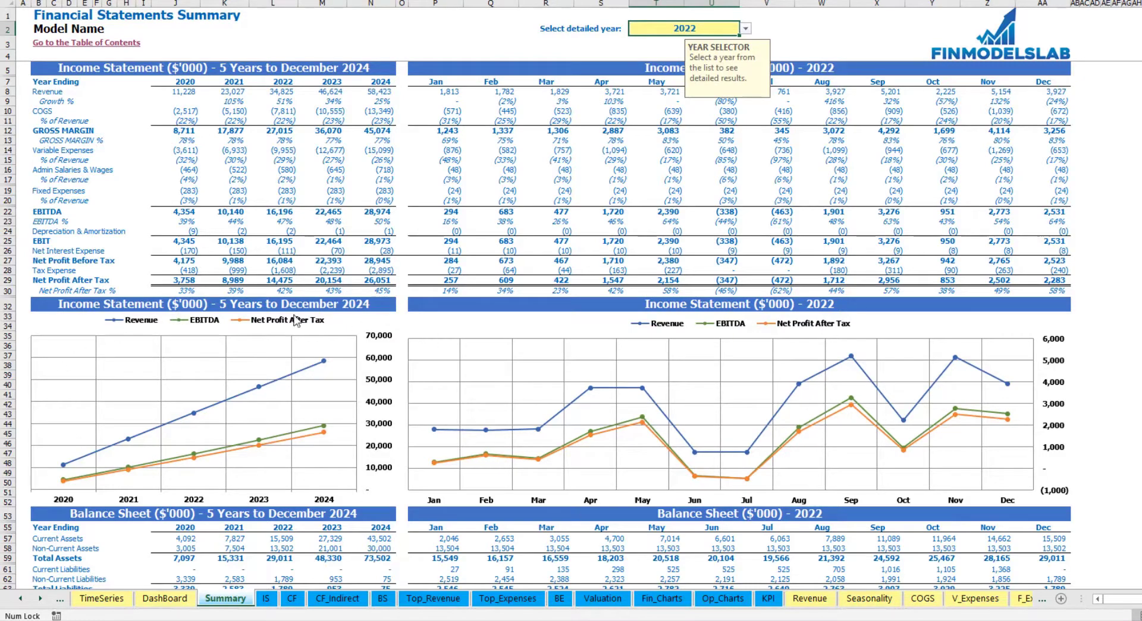
{"action": "left_click", "coordinate": [1105, 240]}
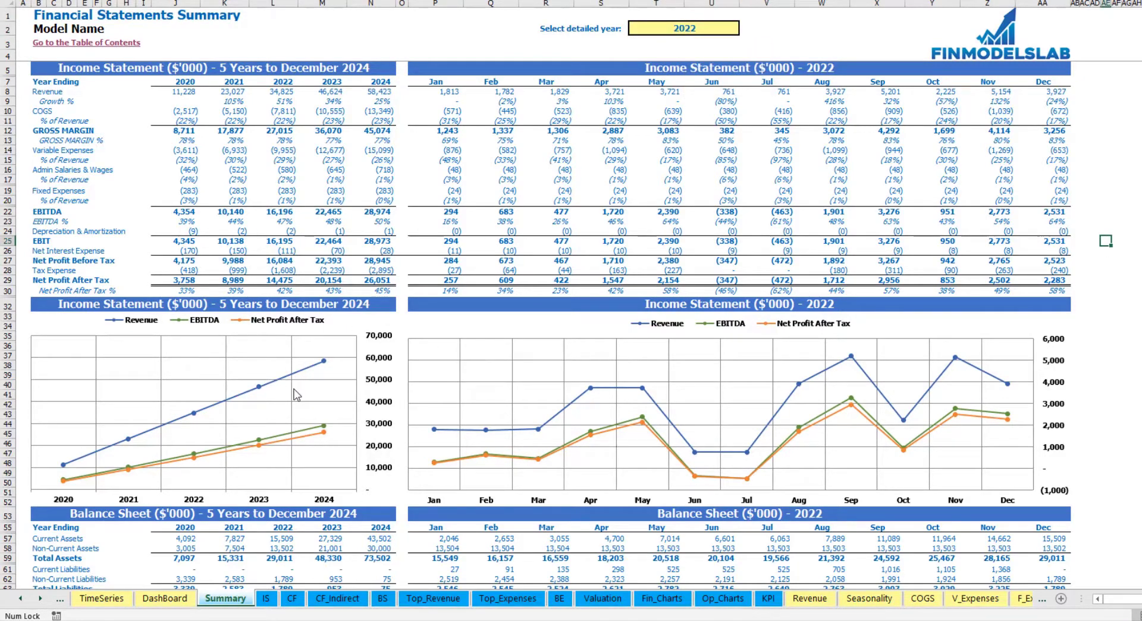
Step: Examine the balance sheet and cash flow tables and charts in the Financial Statements Summary
{"action": "scroll", "coordinate": [295, 395], "scroll_direction": "down", "scroll_amount": 10}
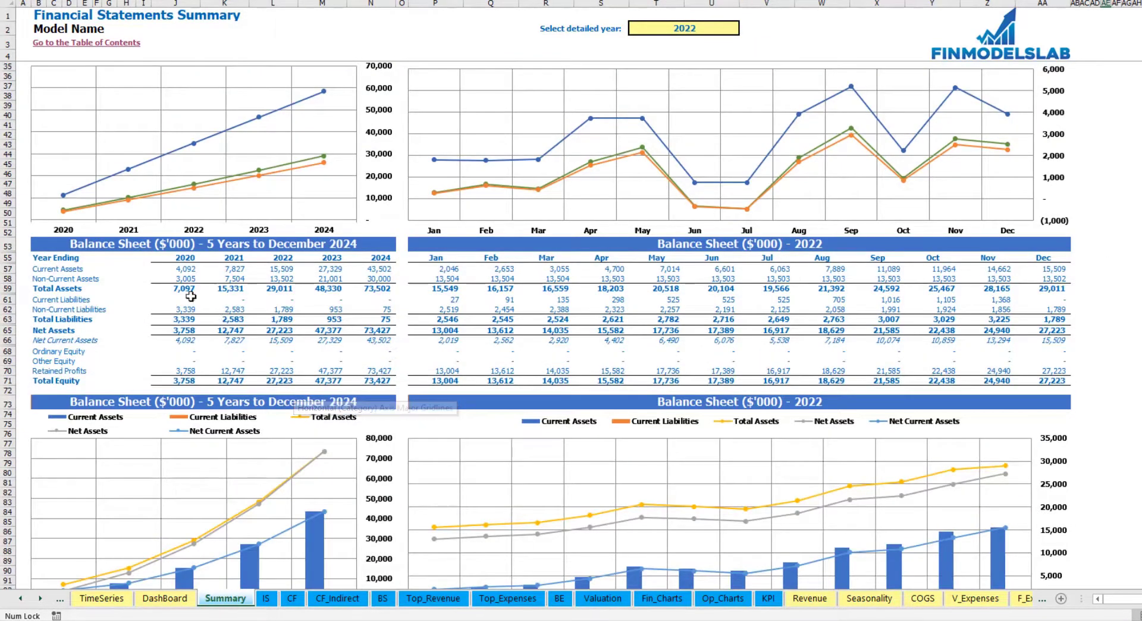
{"action": "scroll", "coordinate": [140, 277], "scroll_direction": "down", "scroll_amount": 3}
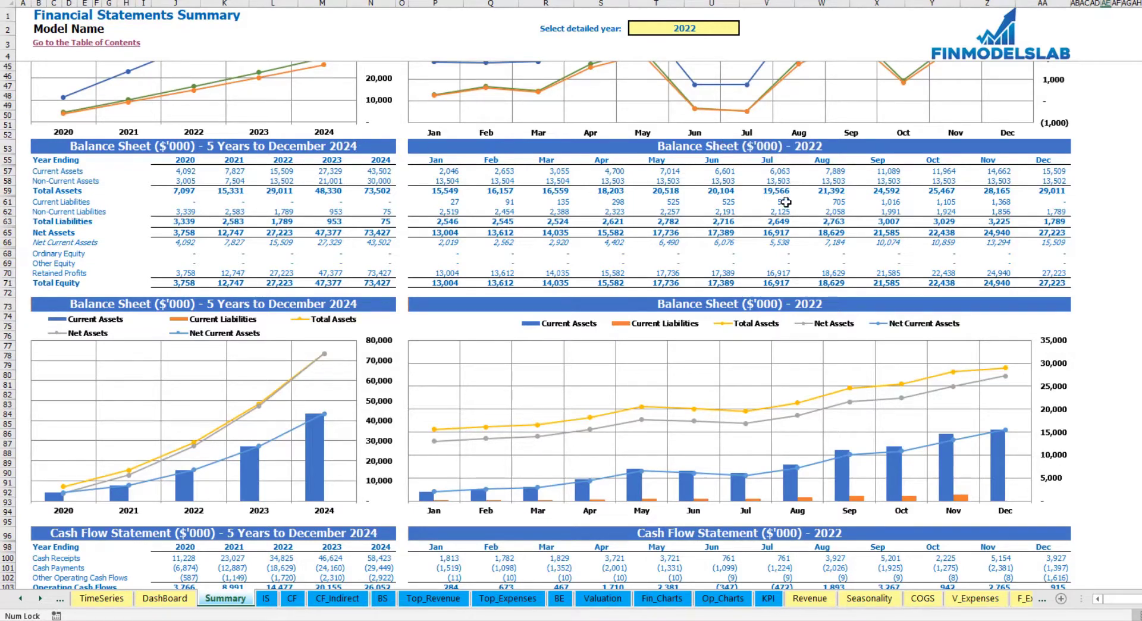
{"action": "scroll", "coordinate": [529, 288], "scroll_direction": "down", "scroll_amount": 15}
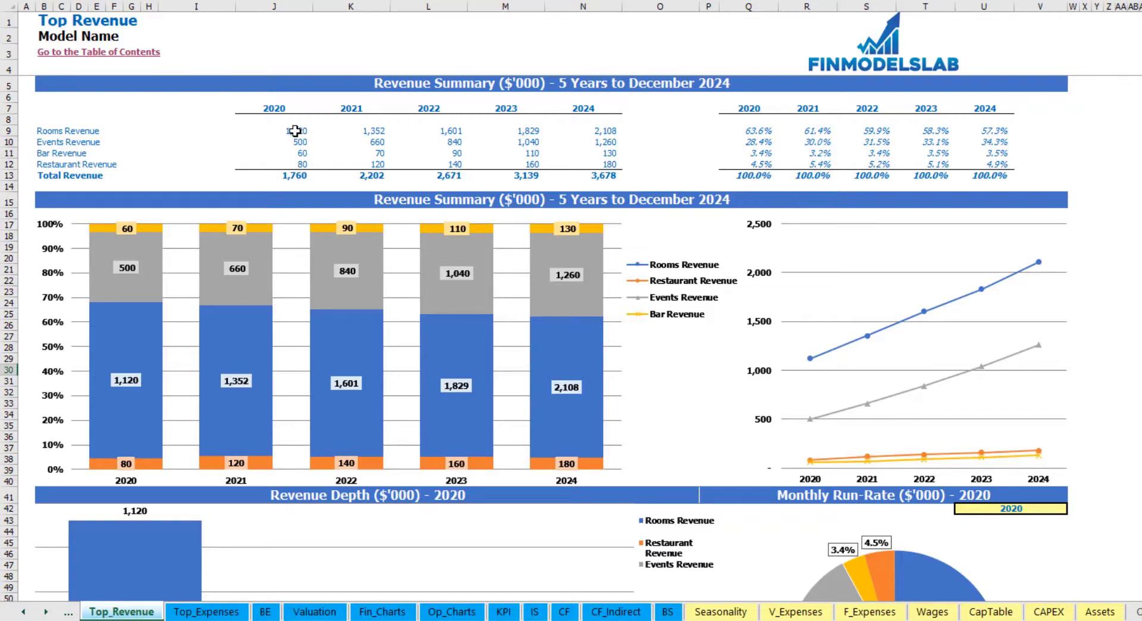
Step: Examine the 2020–2024 revenue amounts and percentage shares of each revenue stream in the Top Revenue summary tables
{"action": "left_click_drag", "start_coordinate": [293, 131], "coordinate": [577, 162]}
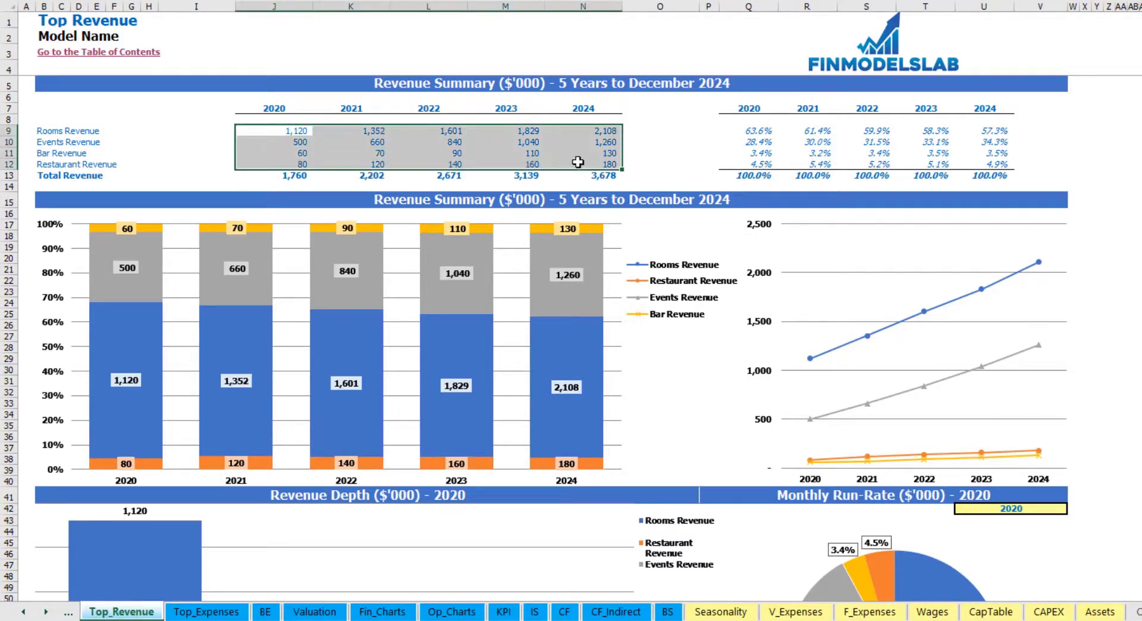
{"action": "left_click_drag", "start_coordinate": [750, 132], "coordinate": [985, 170]}
{"action": "left_click", "coordinate": [1138, 167]}
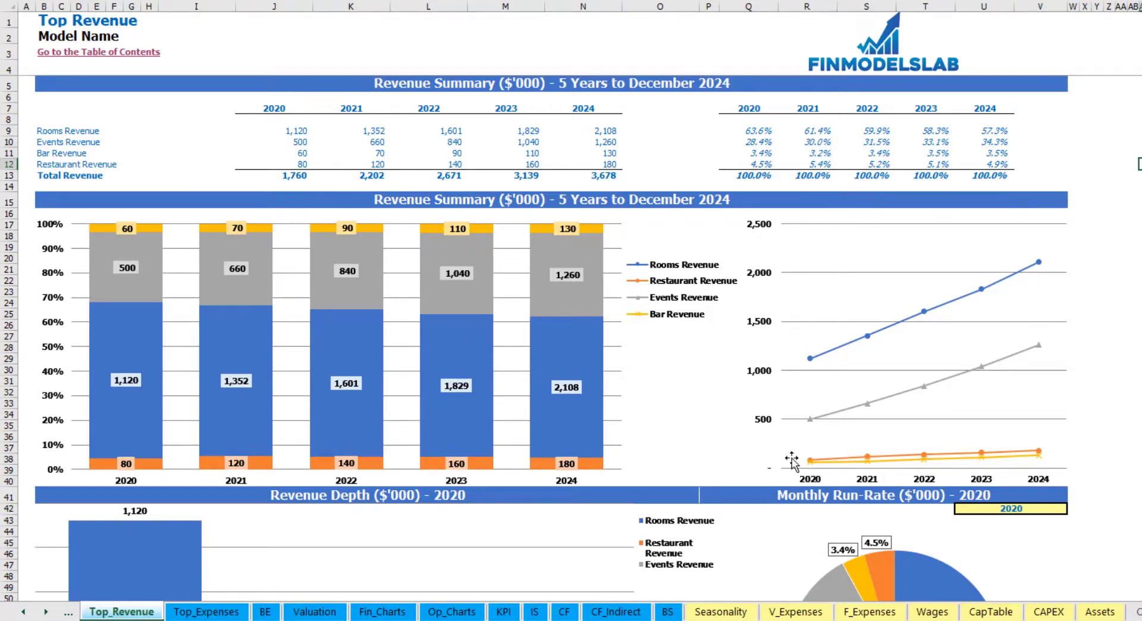
Step: Set the year of the Revenue Depth and Monthly Run-Rate charts to 2022
{"action": "scroll", "coordinate": [370, 457], "scroll_direction": "down", "scroll_amount": 11}
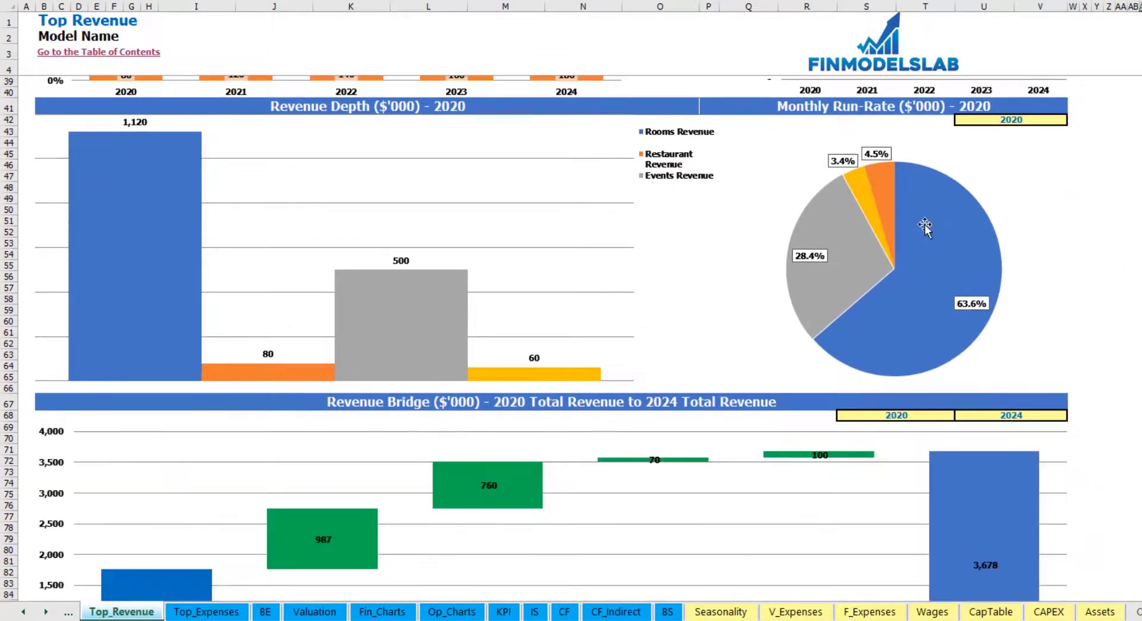
{"action": "left_click", "coordinate": [1064, 120]}
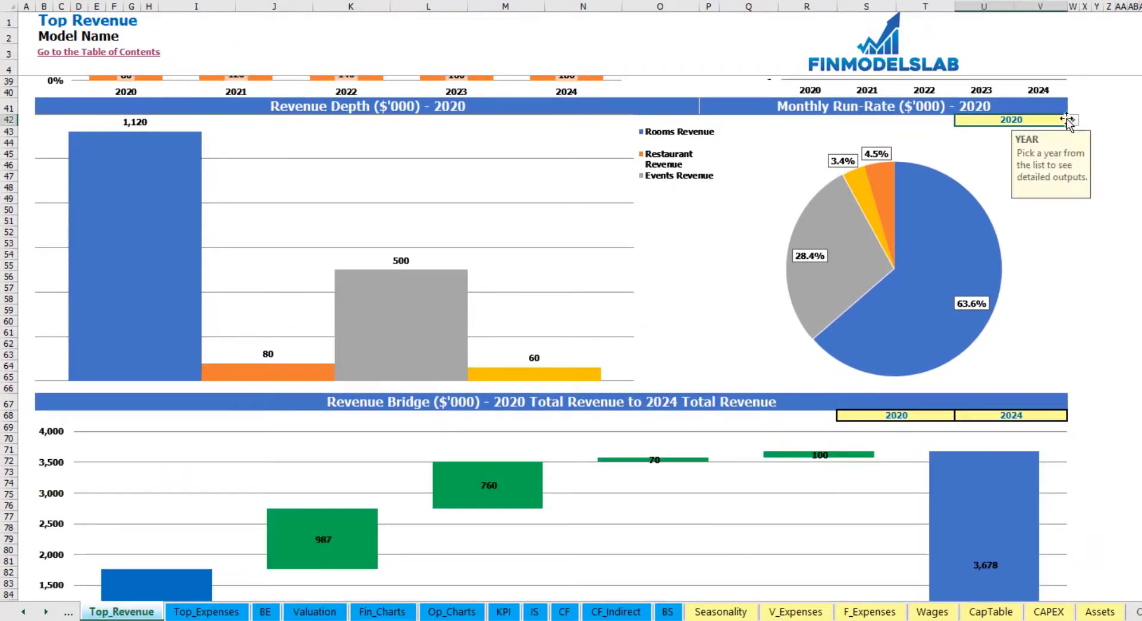
{"action": "left_click", "coordinate": [1072, 120]}
{"action": "left_click", "coordinate": [1021, 153]}
{"action": "key", "text": "Return"}
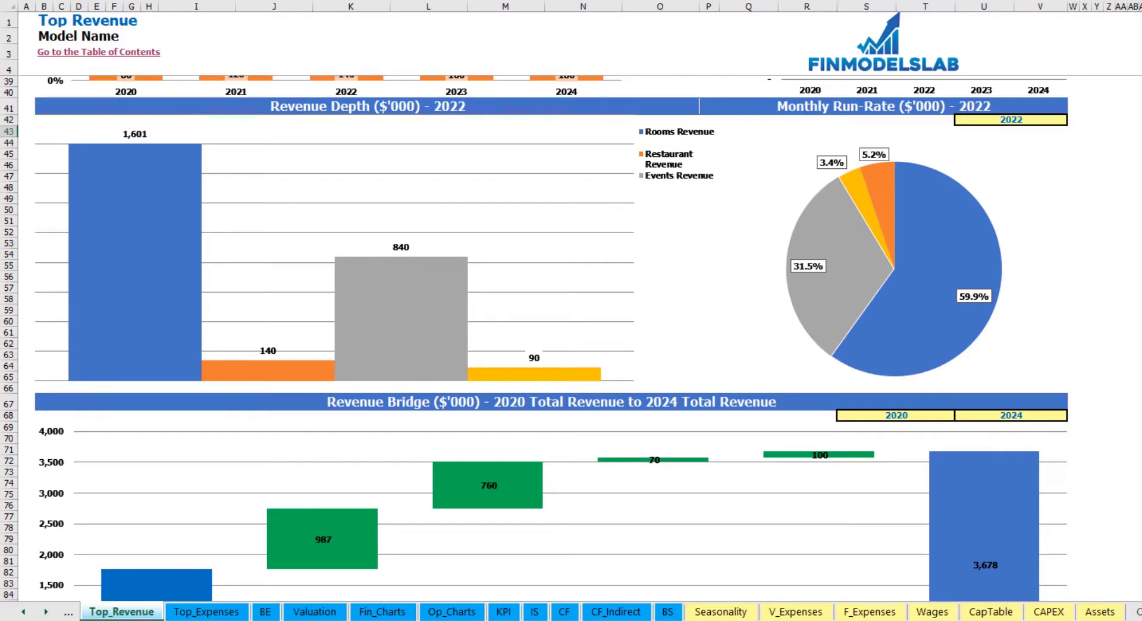
Step: Set the last year of the Revenue Bridge chart to 2023
{"action": "scroll", "coordinate": [551, 338], "scroll_direction": "down", "scroll_amount": 9}
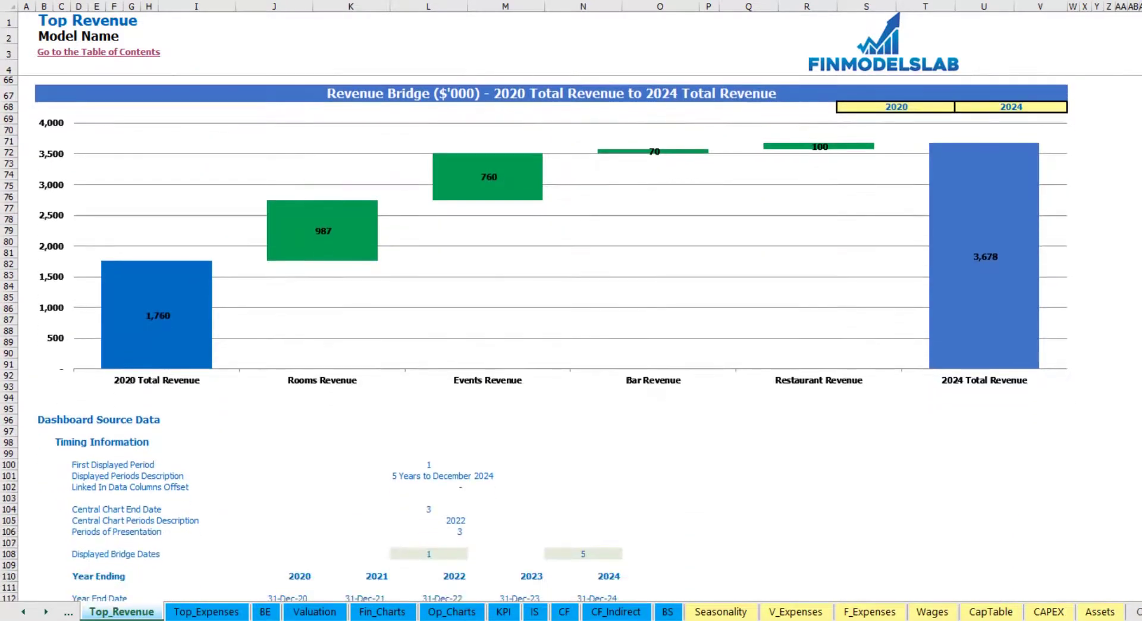
{"action": "mouse_move", "coordinate": [148, 306]}
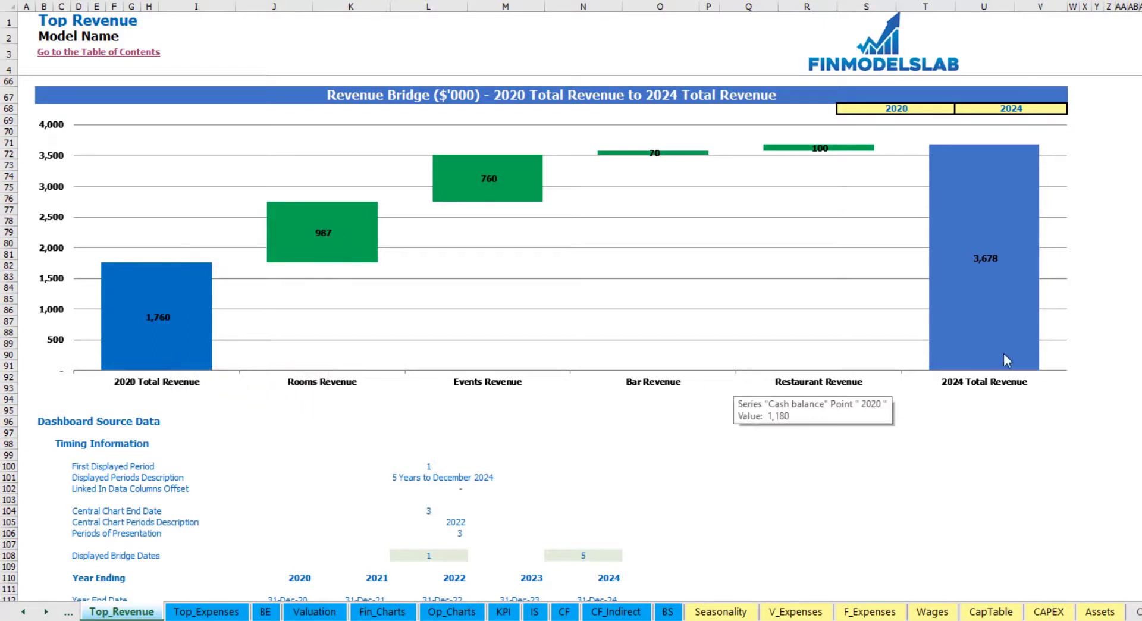
{"action": "left_click", "coordinate": [1053, 108]}
{"action": "left_click", "coordinate": [1072, 108]}
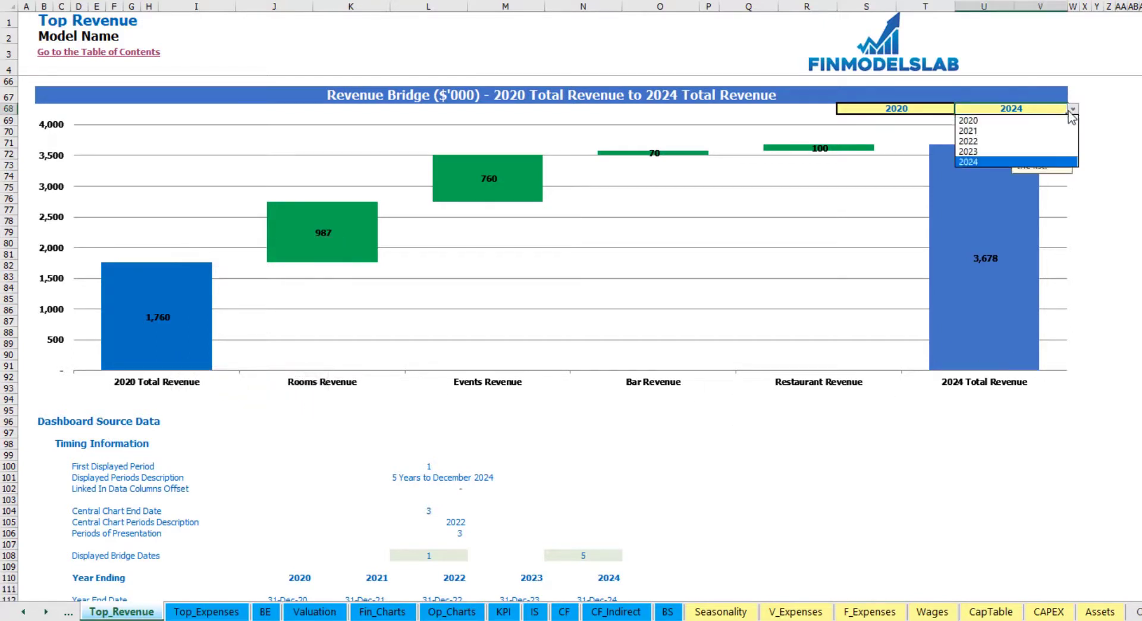
{"action": "left_click", "coordinate": [1014, 151]}
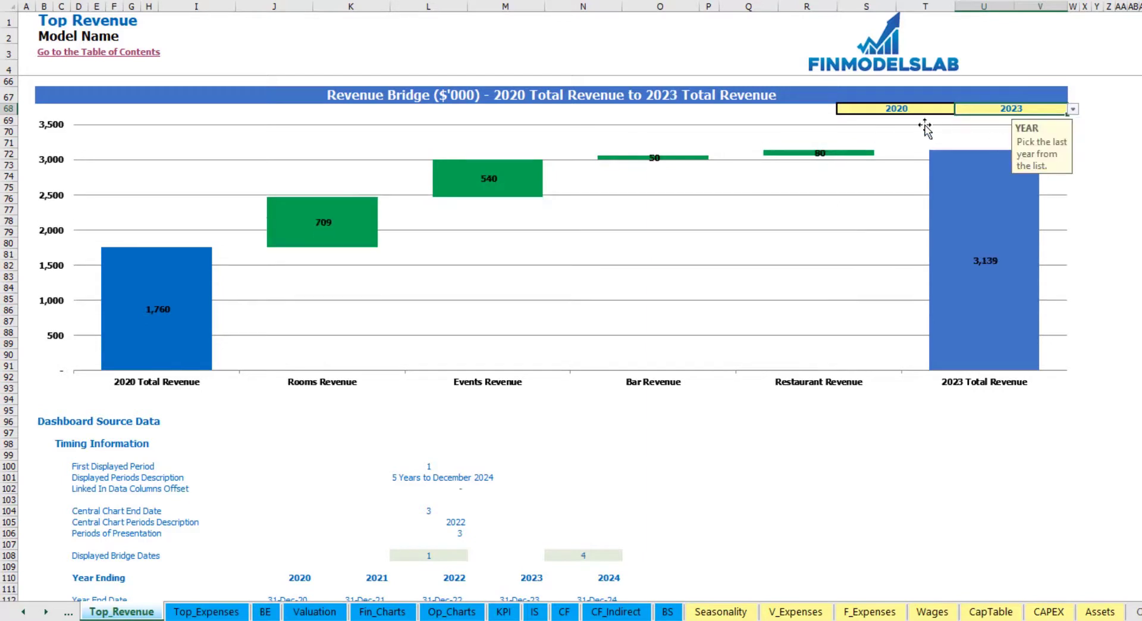
Step: Choose the first year of the Revenue Bridge chart from its year list
{"action": "left_click", "coordinate": [926, 109]}
{"action": "left_click", "coordinate": [960, 109]}
{"action": "left_click", "coordinate": [927, 131]}
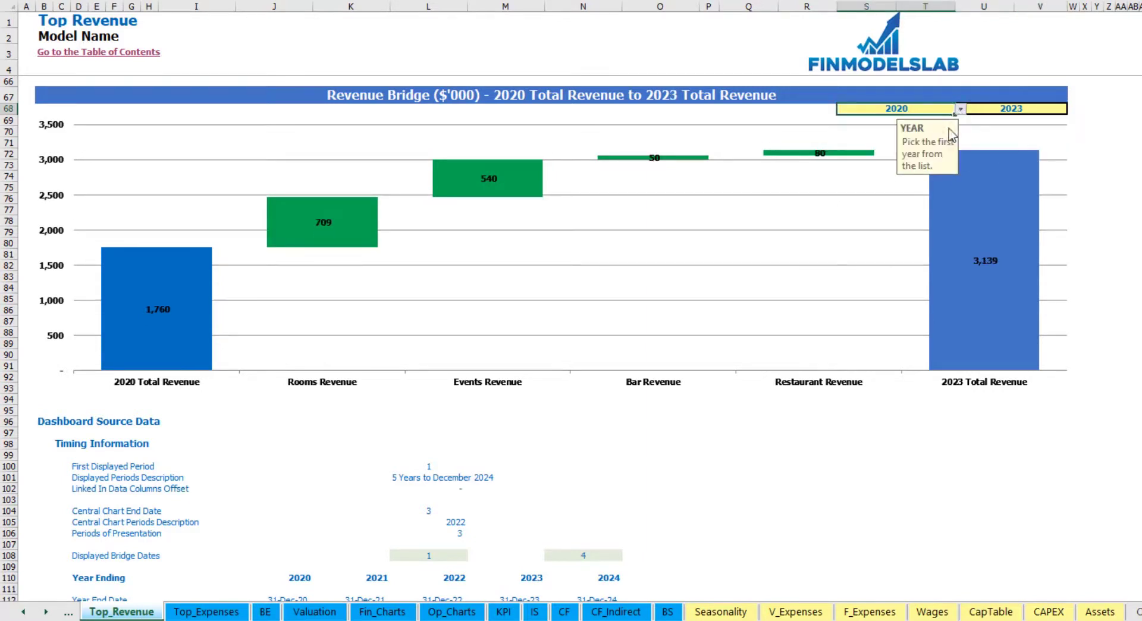
{"action": "left_click", "coordinate": [927, 132]}
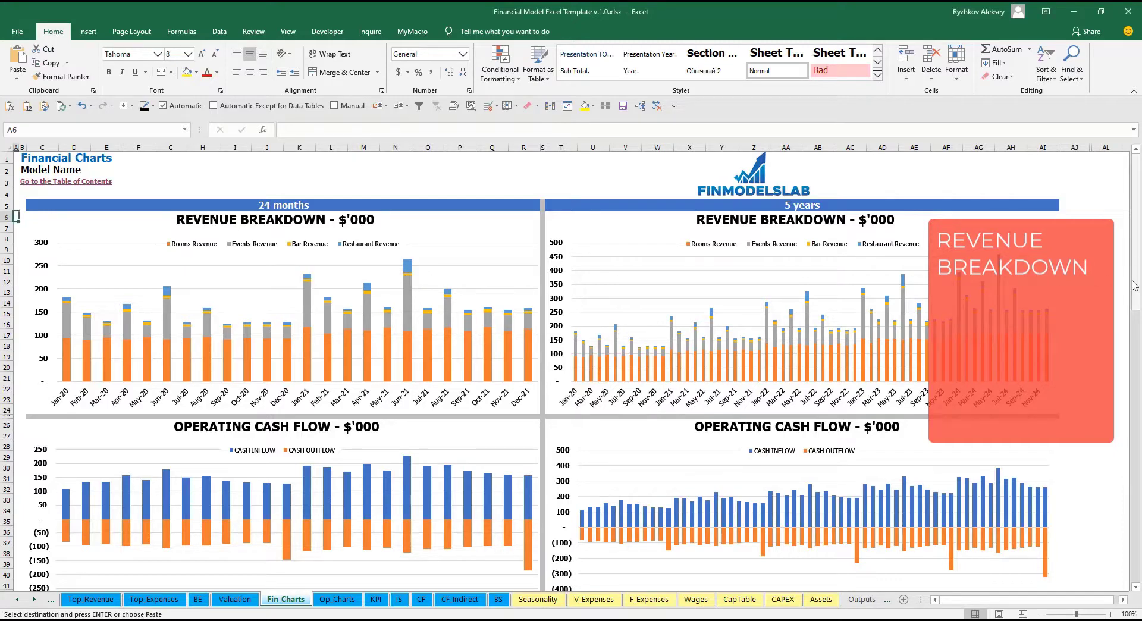
Step: Review the revenue, cash flow, cash balance, EBITDA and EBIT graphs in Financial Charts and the productivity graphs in Operational Charts
{"action": "left_click_drag", "start_coordinate": [1135, 272], "coordinate": [1137, 352]}
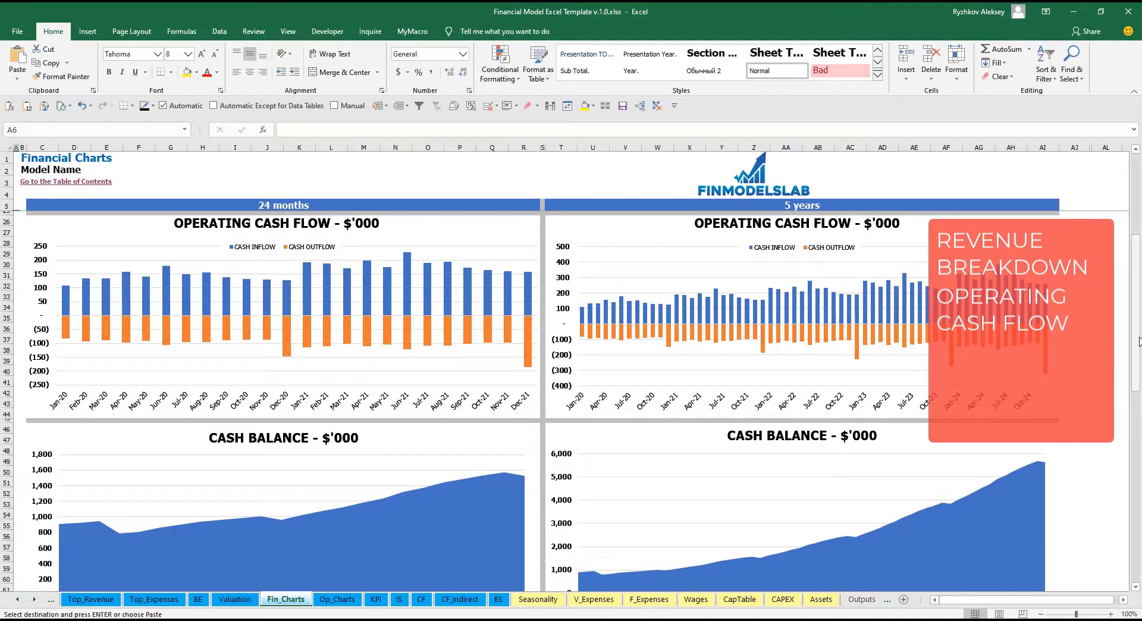
{"action": "left_click_drag", "start_coordinate": [1136, 338], "coordinate": [1138, 506]}
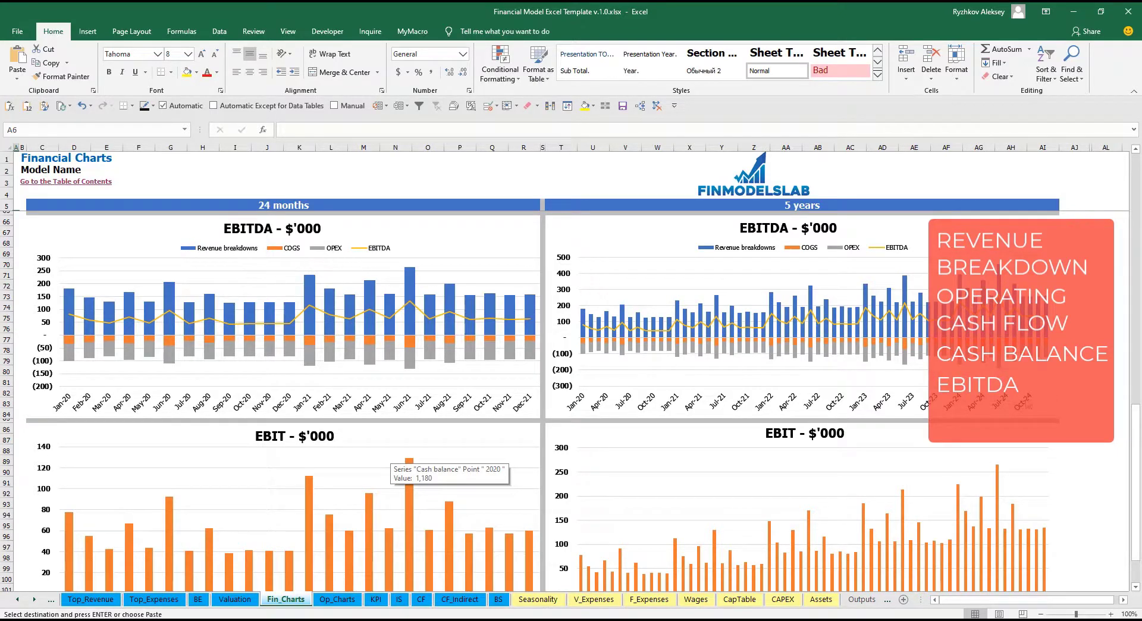
{"action": "left_click_drag", "start_coordinate": [1137, 426], "coordinate": [1138, 425]}
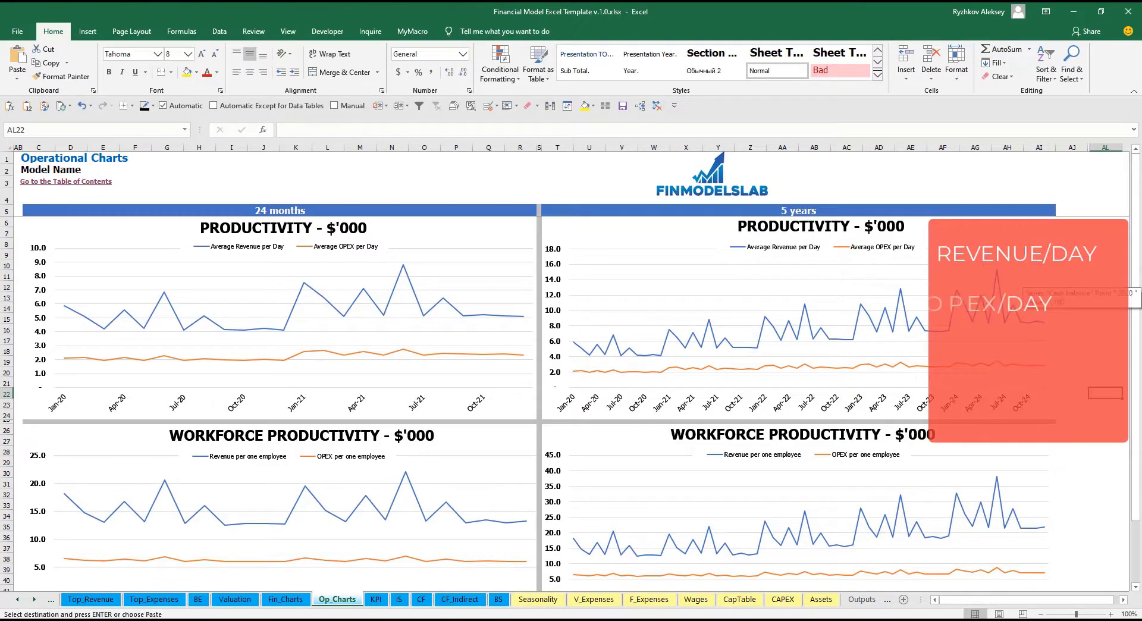
{"action": "scroll", "coordinate": [1106, 343], "scroll_direction": "down", "scroll_amount": 2}
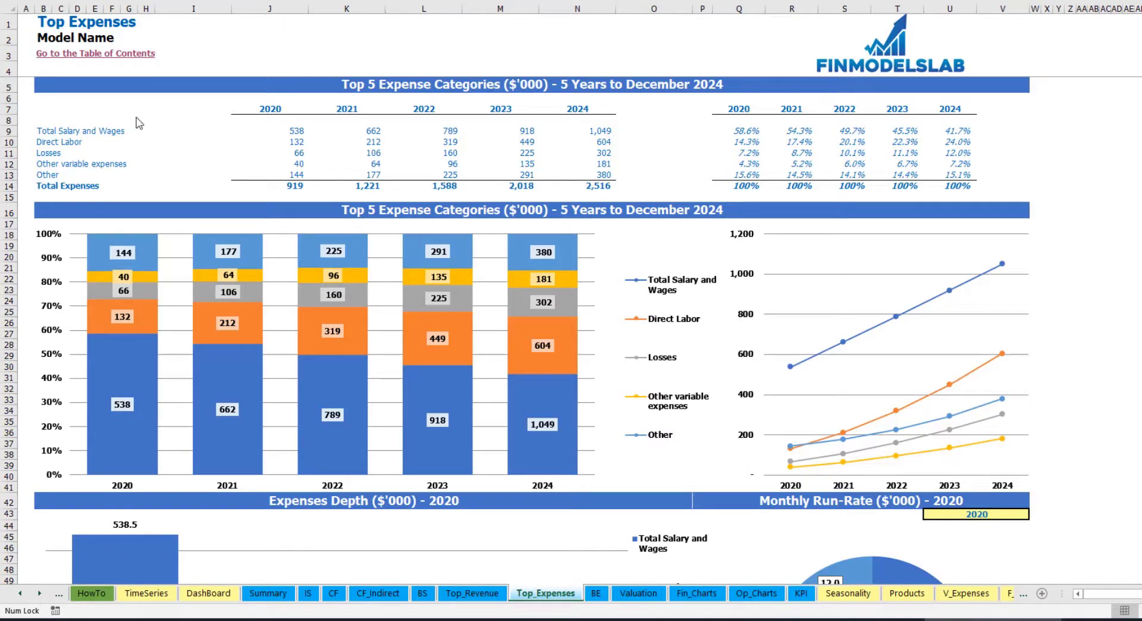
Step: Examine the top five expense categories in Top Expenses, including their yearly amounts, total expenses and percentage shares
{"action": "left_click_drag", "start_coordinate": [44, 131], "coordinate": [44, 164]}
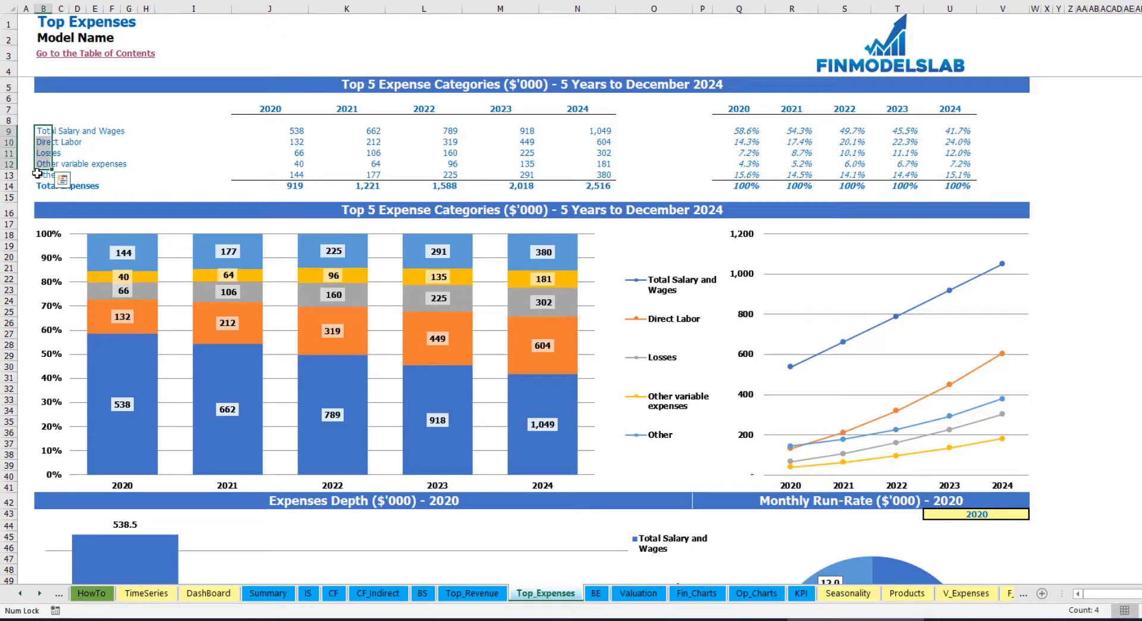
{"action": "left_click", "coordinate": [48, 175]}
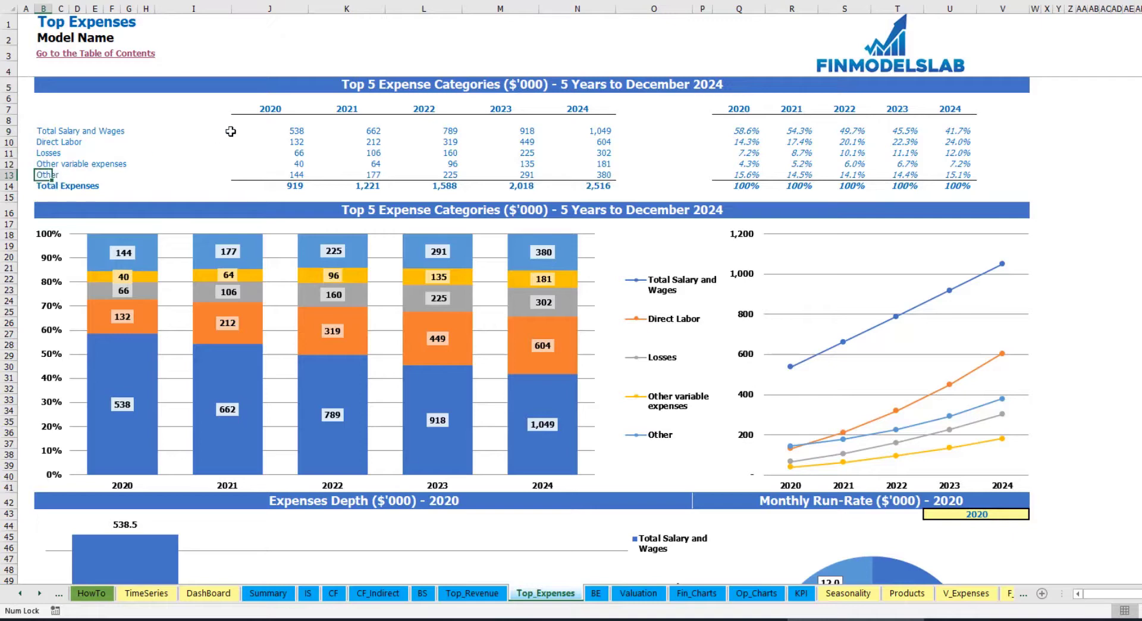
{"action": "left_click_drag", "start_coordinate": [270, 112], "coordinate": [562, 183]}
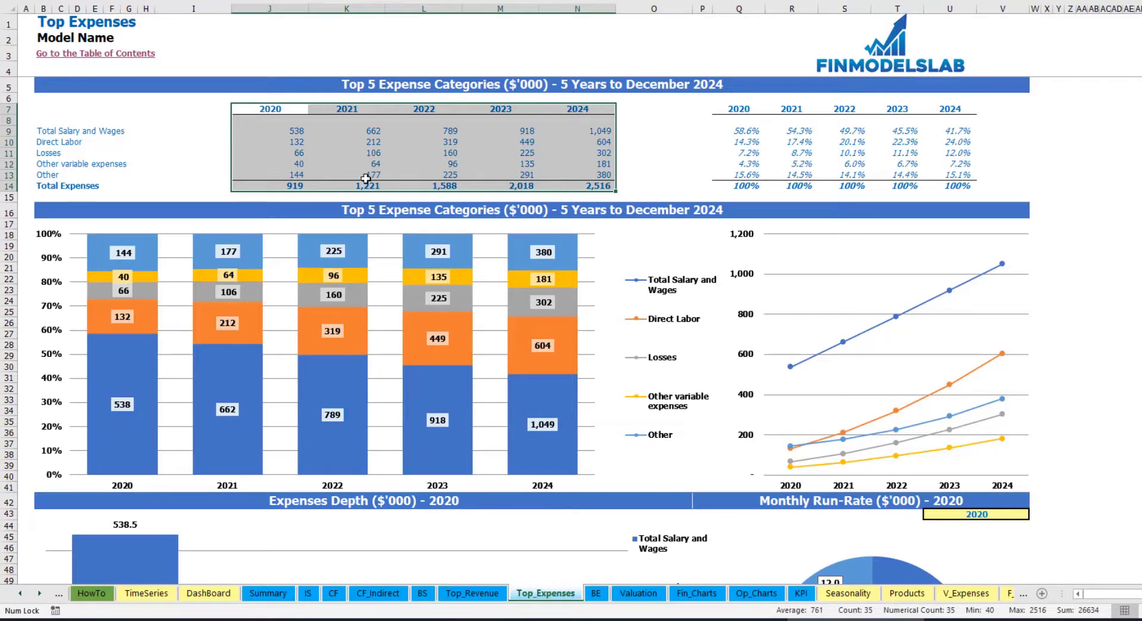
{"action": "left_click_drag", "start_coordinate": [289, 186], "coordinate": [603, 186]}
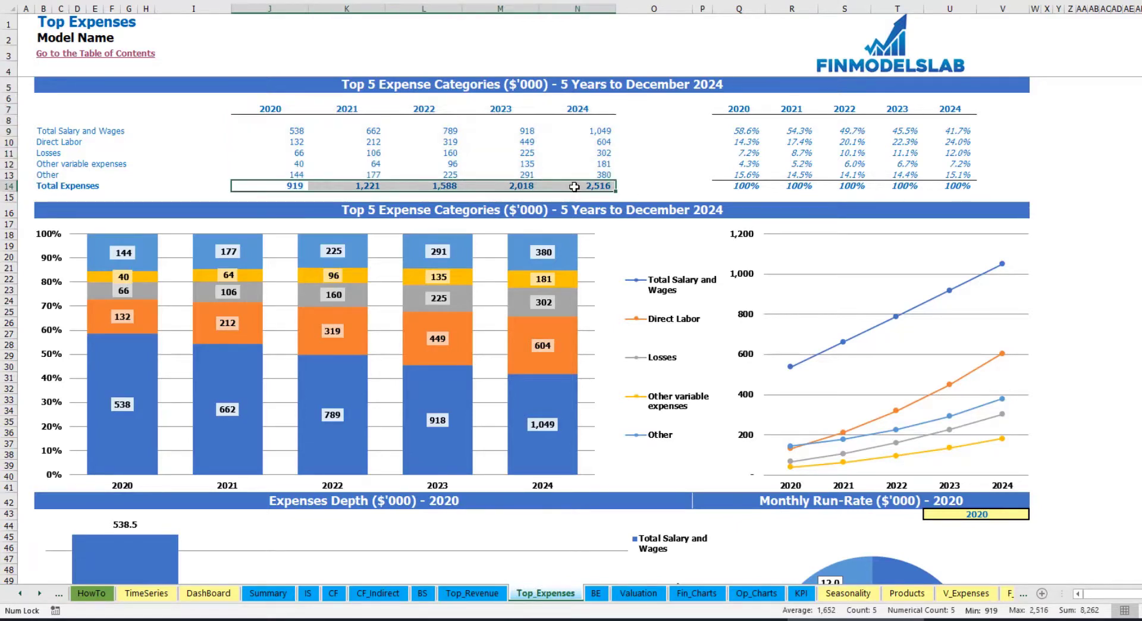
{"action": "left_click_drag", "start_coordinate": [739, 112], "coordinate": [959, 179]}
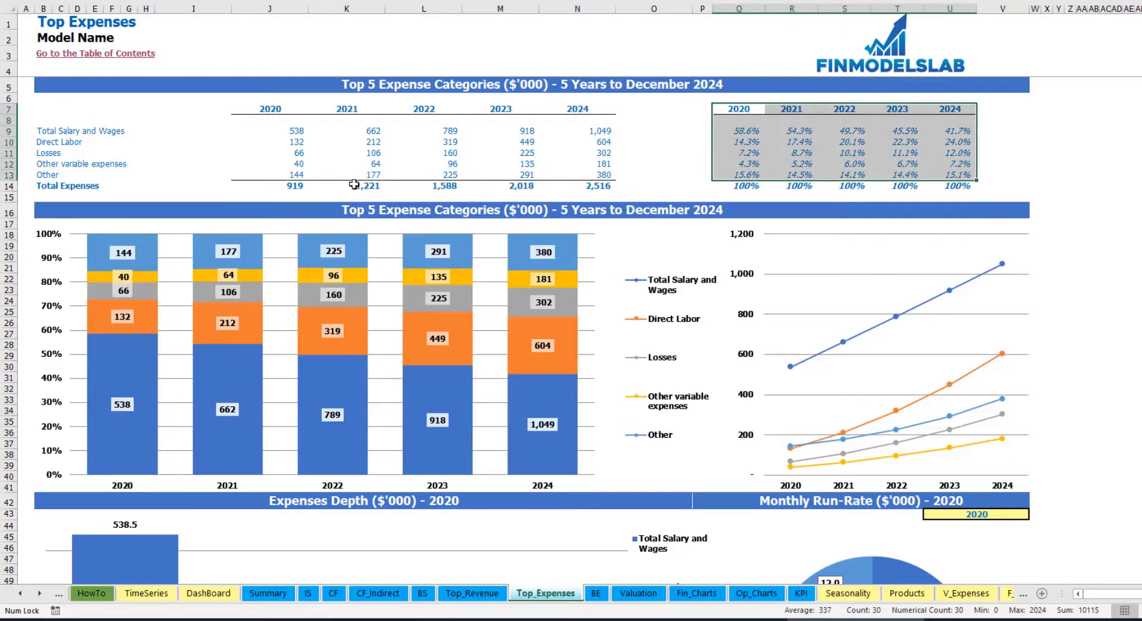
{"action": "left_click", "coordinate": [1102, 173]}
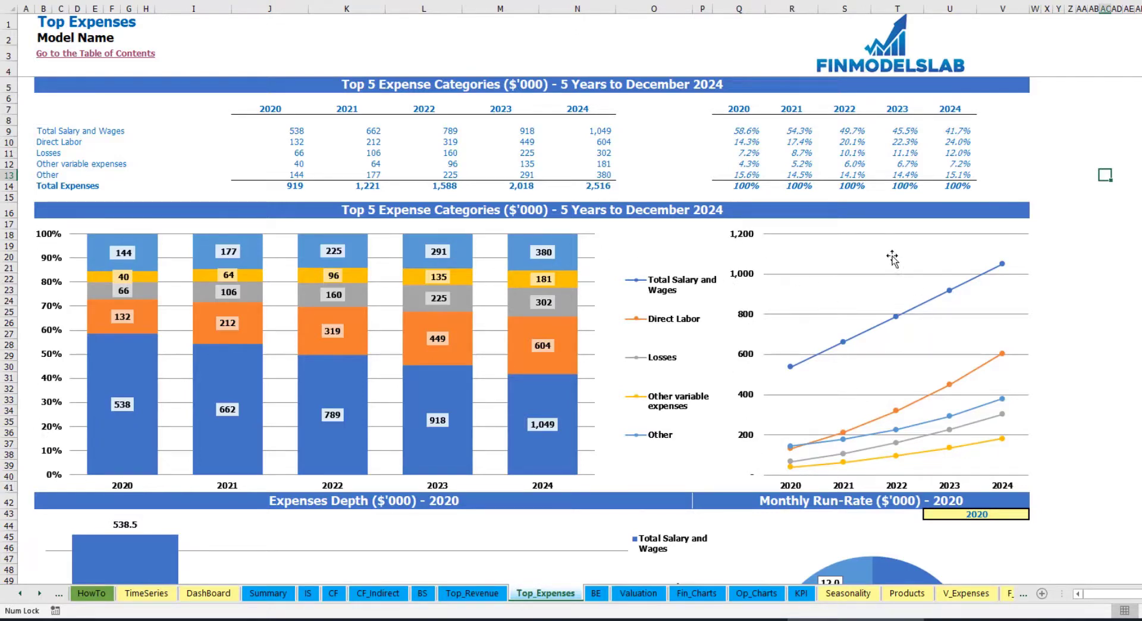
Step: Set the year of the Expenses Depth and Monthly Run-Rate charts to 2021
{"action": "scroll", "coordinate": [1140, 260], "scroll_direction": "down", "scroll_amount": 7}
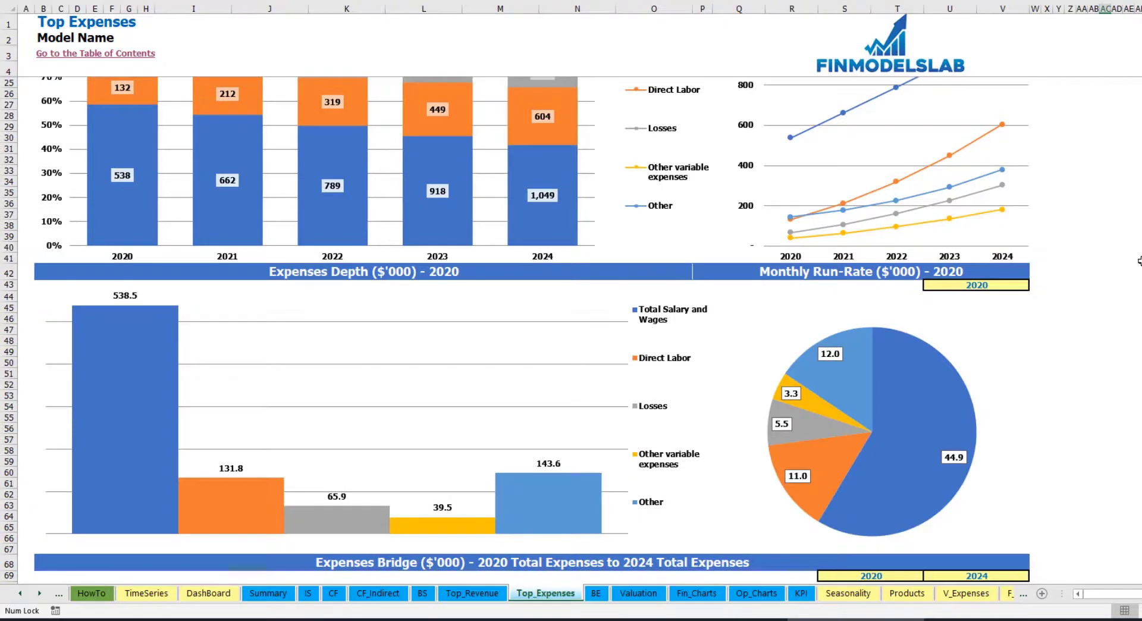
{"action": "scroll", "coordinate": [1139, 260], "scroll_direction": "down", "scroll_amount": 3}
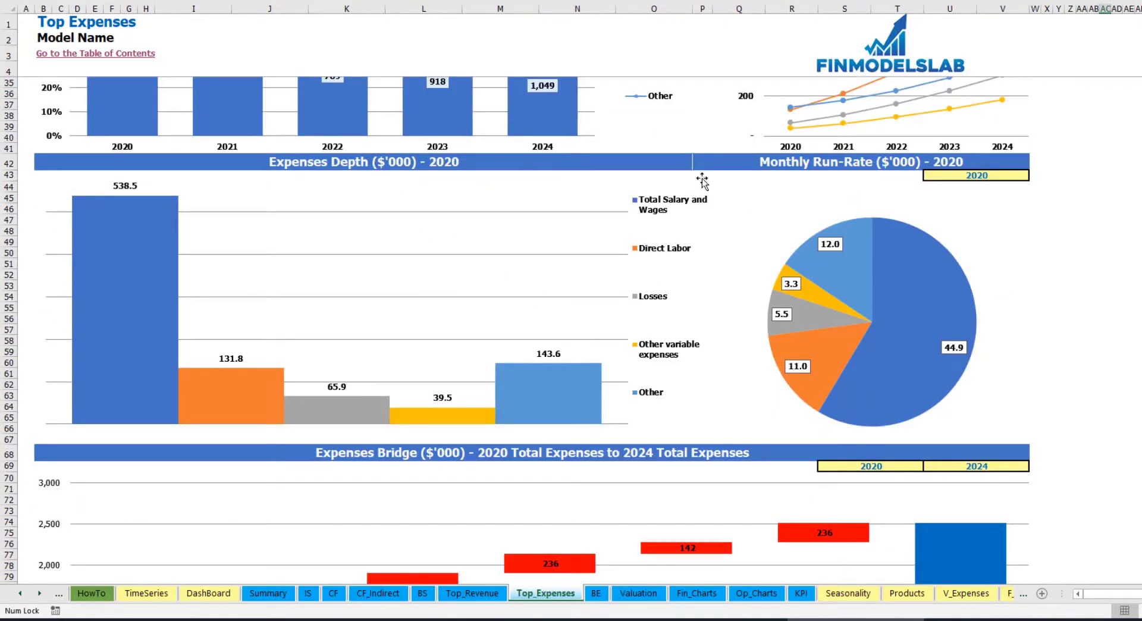
{"action": "left_click", "coordinate": [1011, 175]}
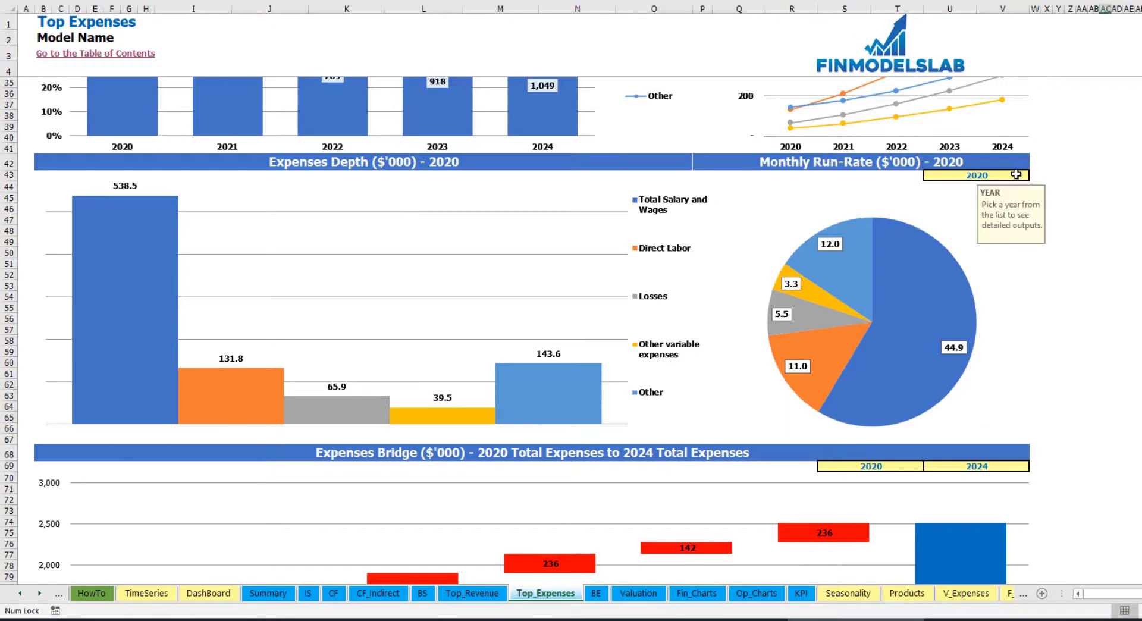
{"action": "left_click", "coordinate": [1035, 175]}
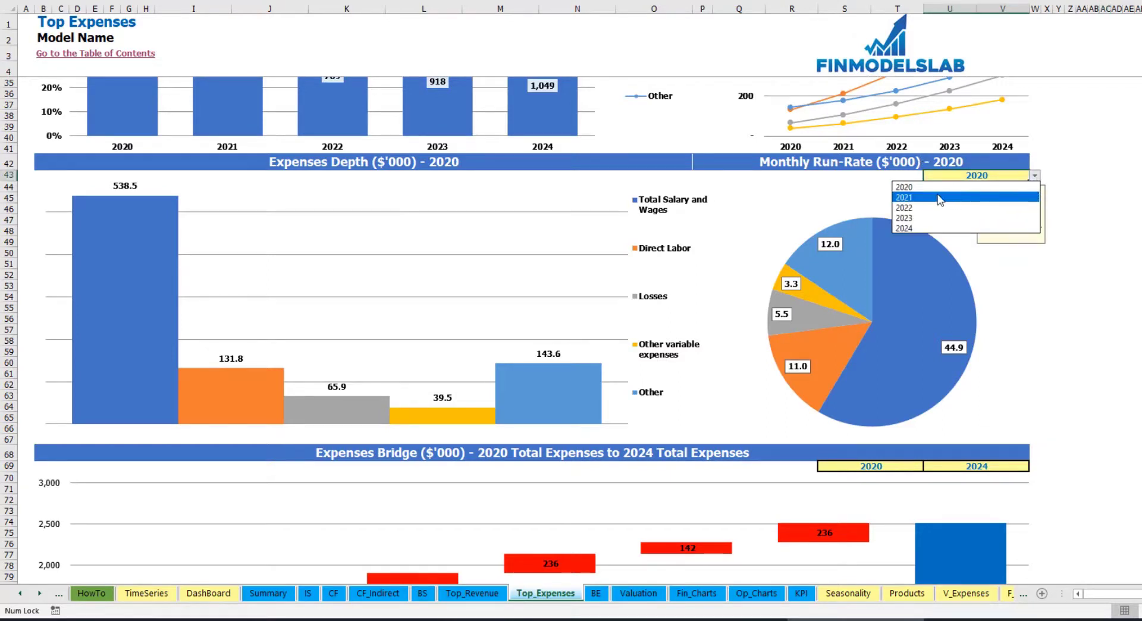
{"action": "left_click", "coordinate": [976, 198]}
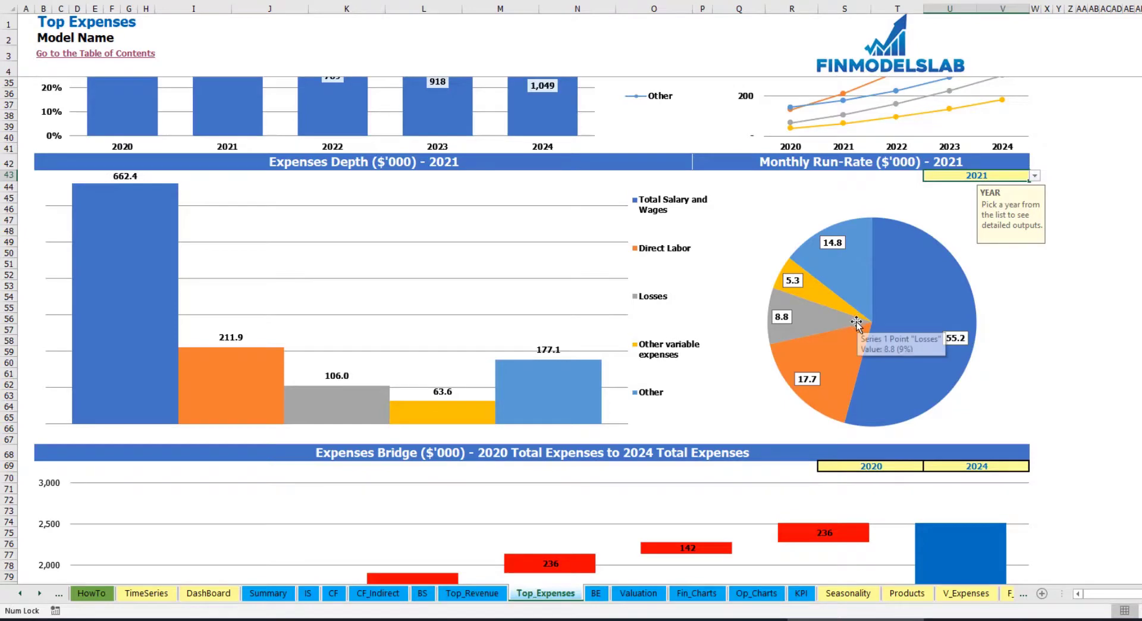
Step: Inspect the Expenses Bridge chart and the year choices offered for its first and last year
{"action": "scroll", "coordinate": [857, 321], "scroll_direction": "down", "scroll_amount": 7}
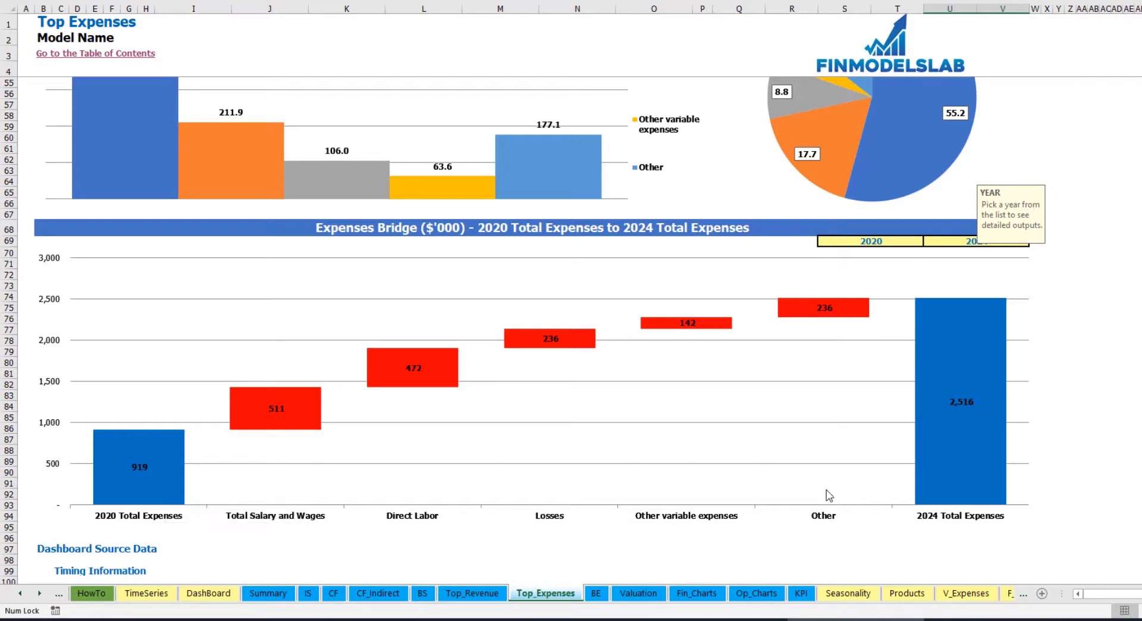
{"action": "left_click", "coordinate": [911, 241]}
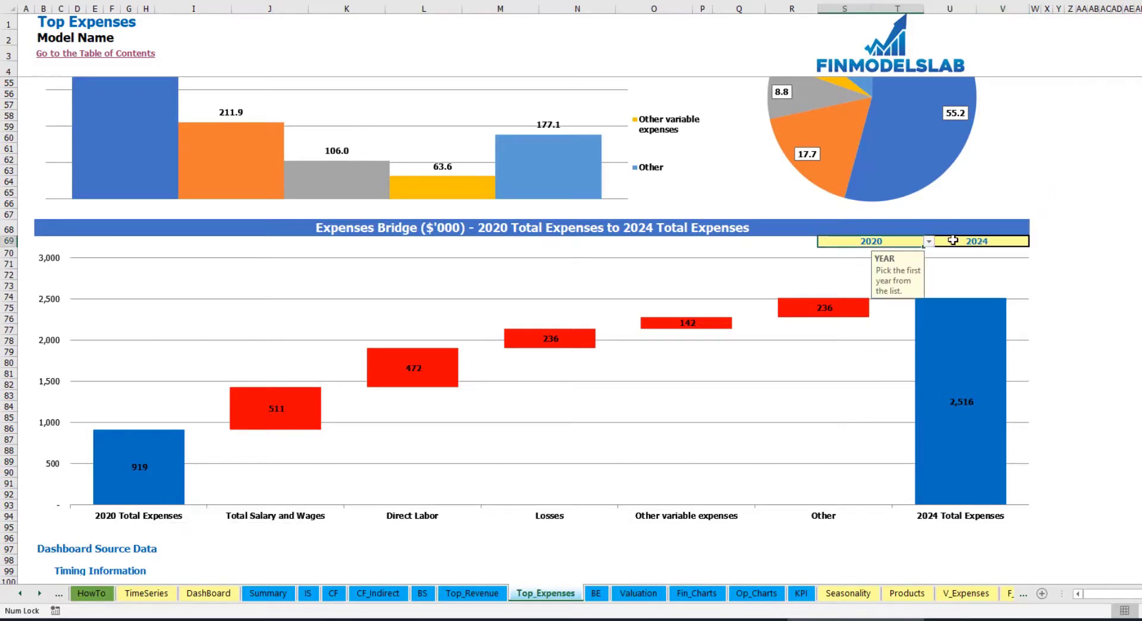
{"action": "left_click", "coordinate": [1003, 241]}
{"action": "left_click", "coordinate": [912, 242]}
{"action": "left_click", "coordinate": [928, 241]}
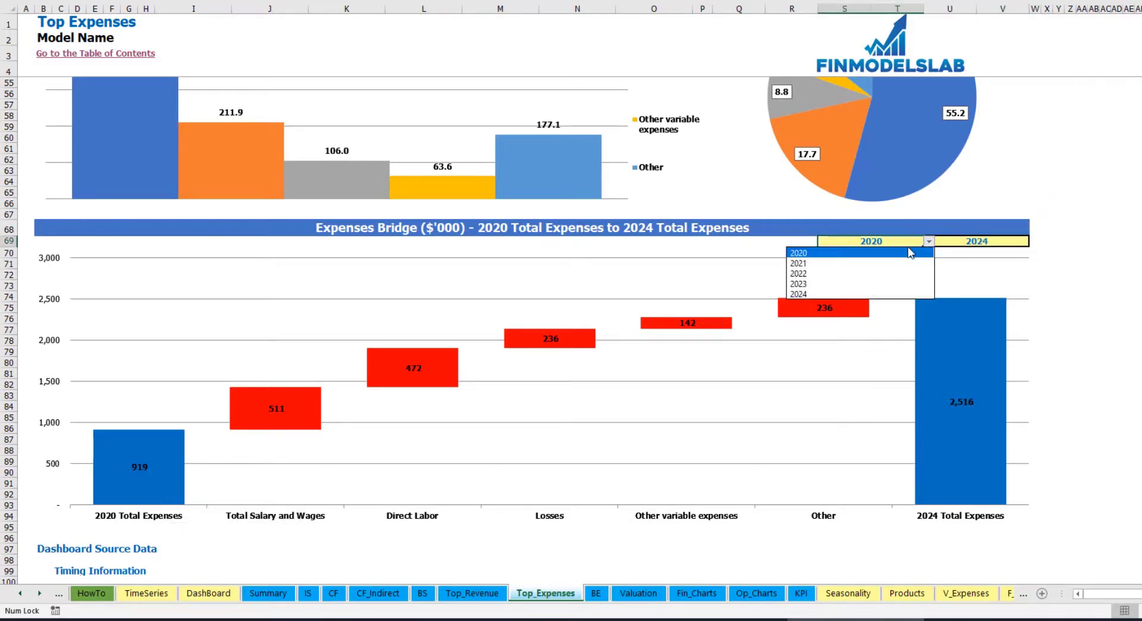
{"action": "key", "text": "Escape"}
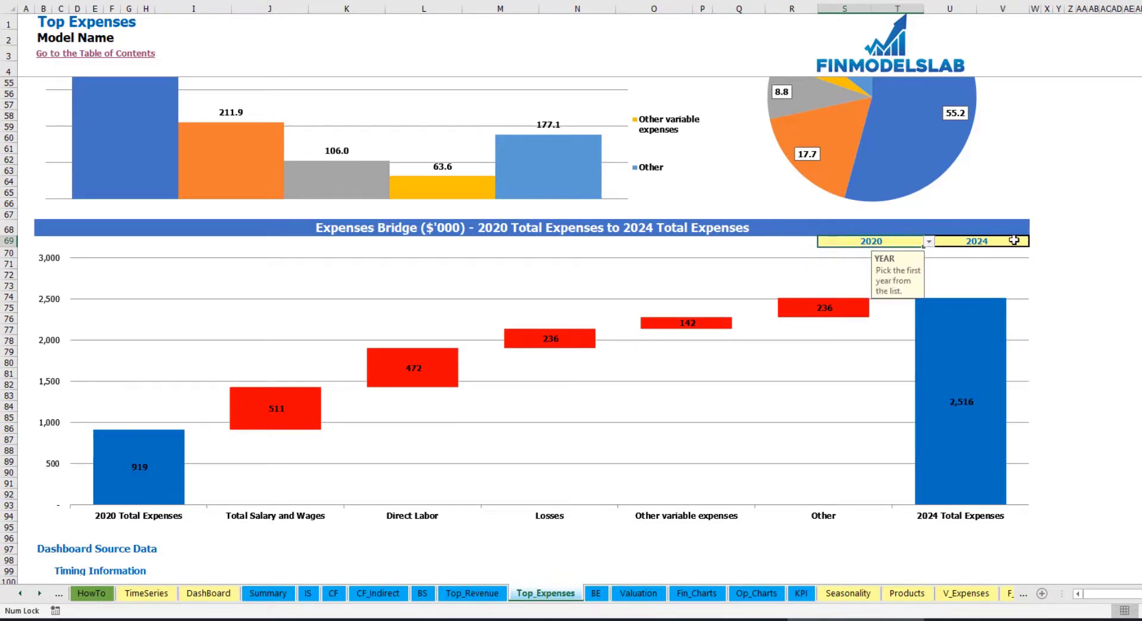
{"action": "left_click", "coordinate": [1014, 240]}
{"action": "left_click", "coordinate": [1035, 242]}
{"action": "key", "text": "Escape"}
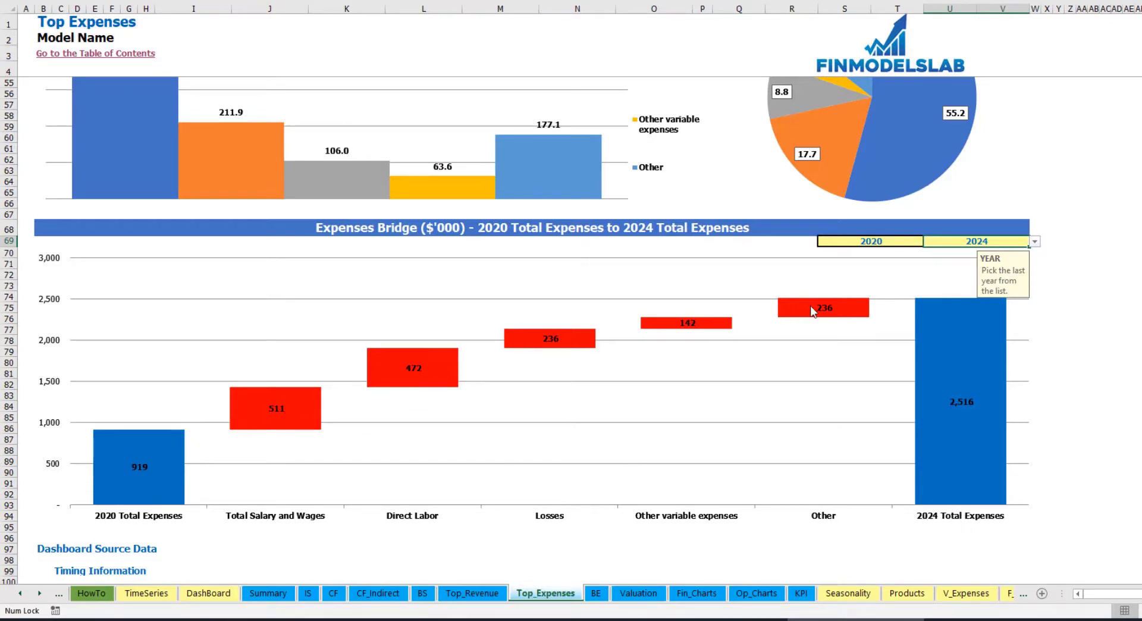
Step: Review the Break Even Analysis chart and the cost of equity input in the Valuation sheet's WACC calculation
{"action": "left_click", "coordinate": [596, 593]}
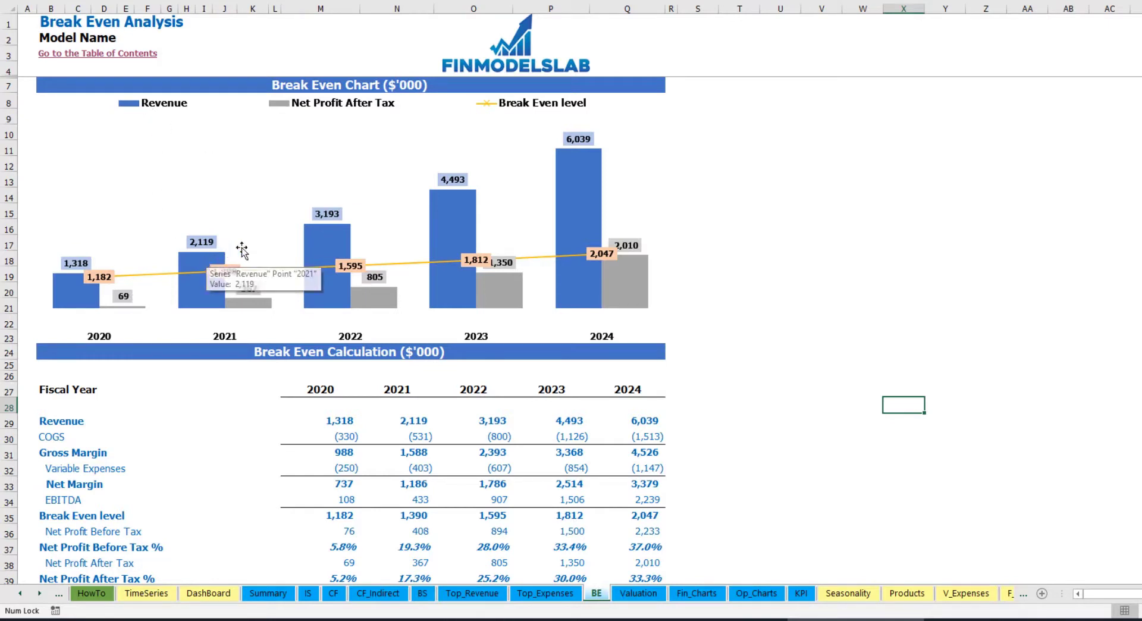
{"action": "mouse_move", "coordinate": [322, 247]}
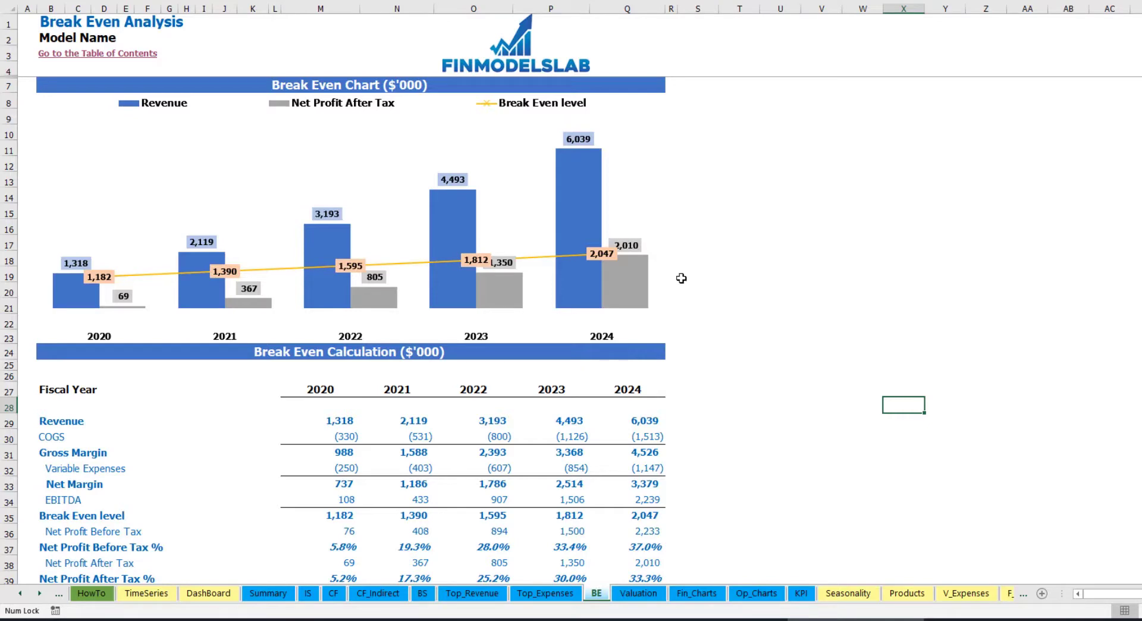
{"action": "left_click", "coordinate": [636, 593]}
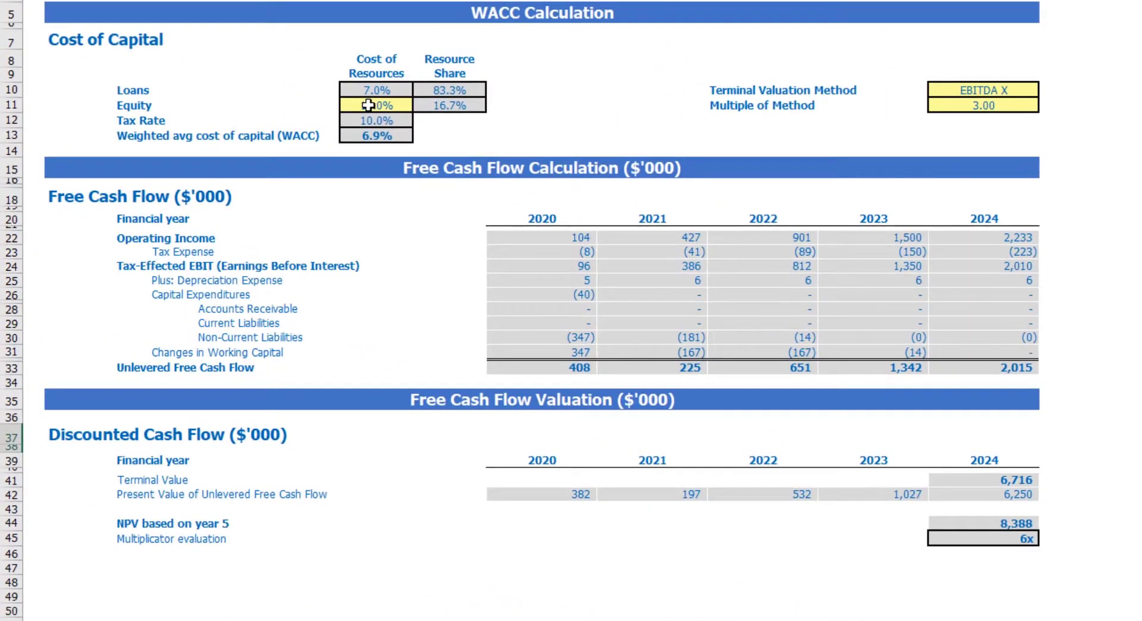
{"action": "left_click", "coordinate": [284, 160]}
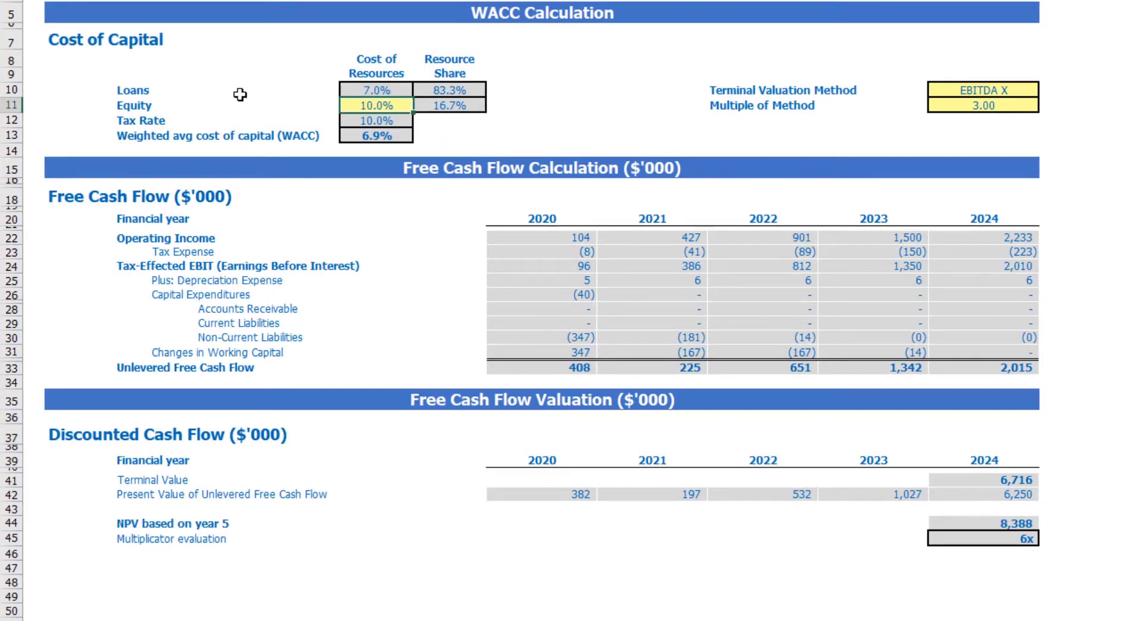
Step: Review the cost of loans, the loan and equity resource shares, and the weighted average cost of capital
{"action": "left_click", "coordinate": [353, 89]}
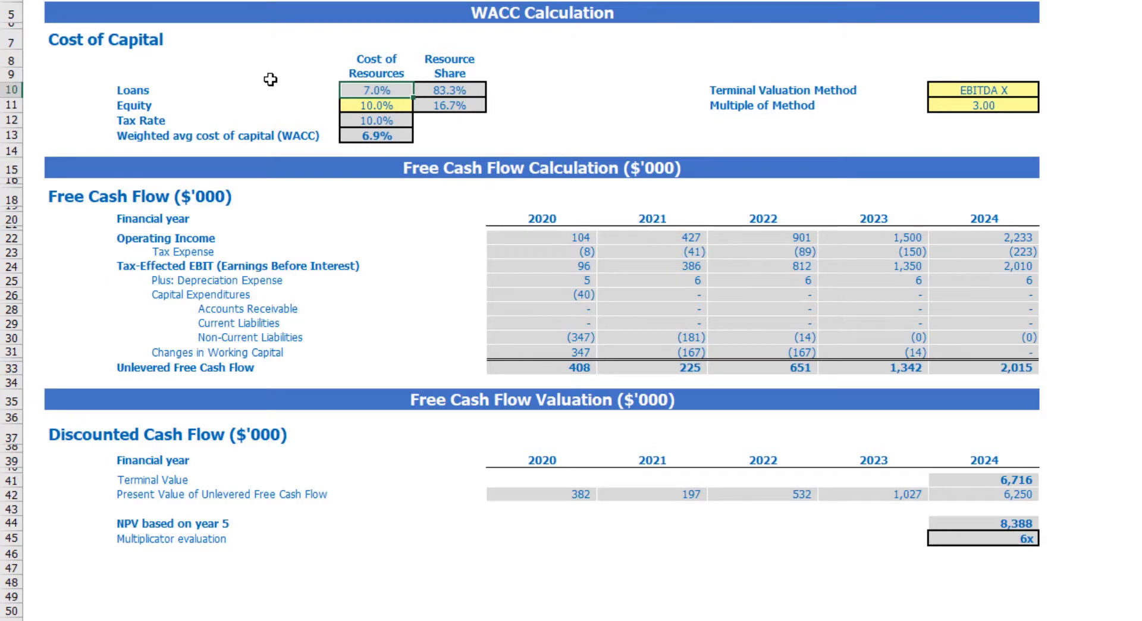
{"action": "left_click_drag", "start_coordinate": [447, 90], "coordinate": [450, 105]}
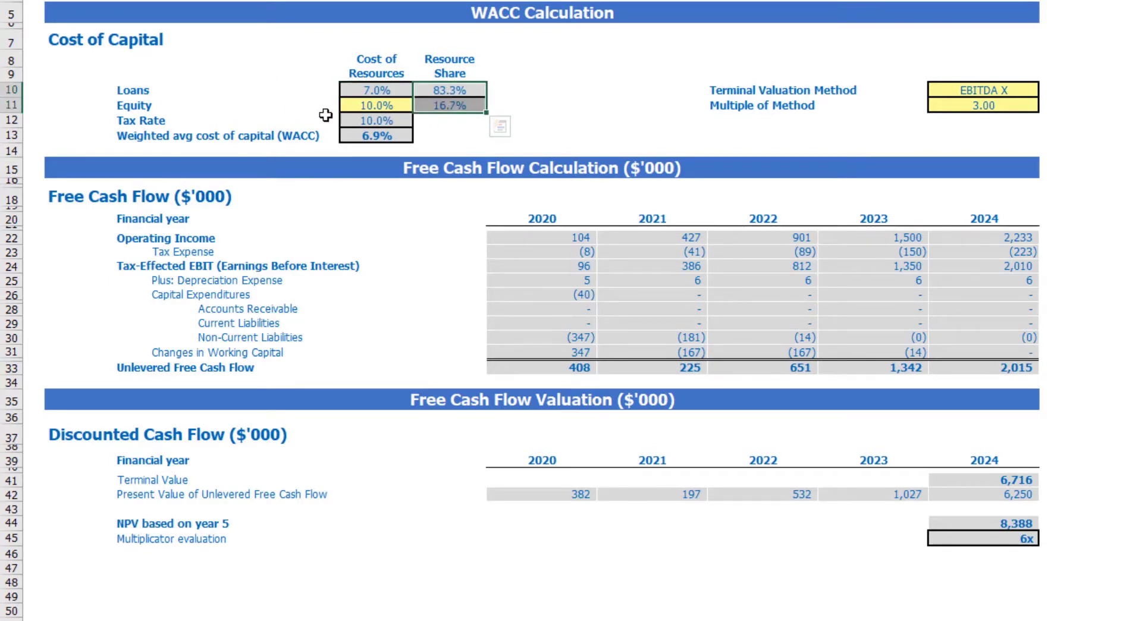
{"action": "left_click", "coordinate": [390, 139]}
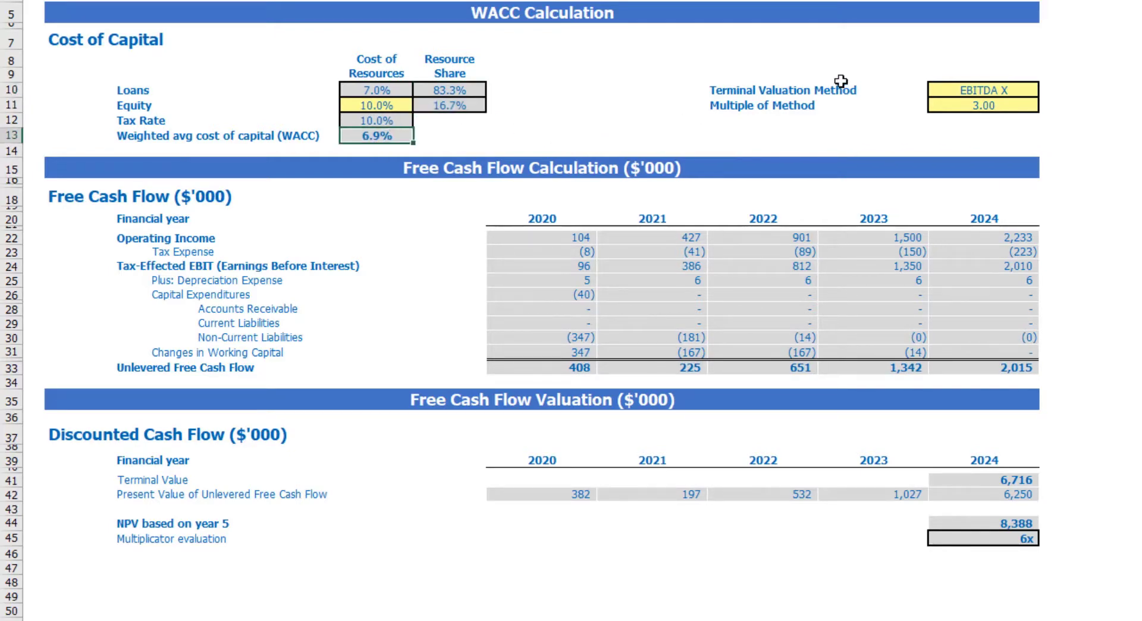
Step: Set the Terminal Valuation Method to Revenue X in the WACC Calculation section
{"action": "left_click", "coordinate": [1004, 91]}
{"action": "left_click", "coordinate": [1047, 90]}
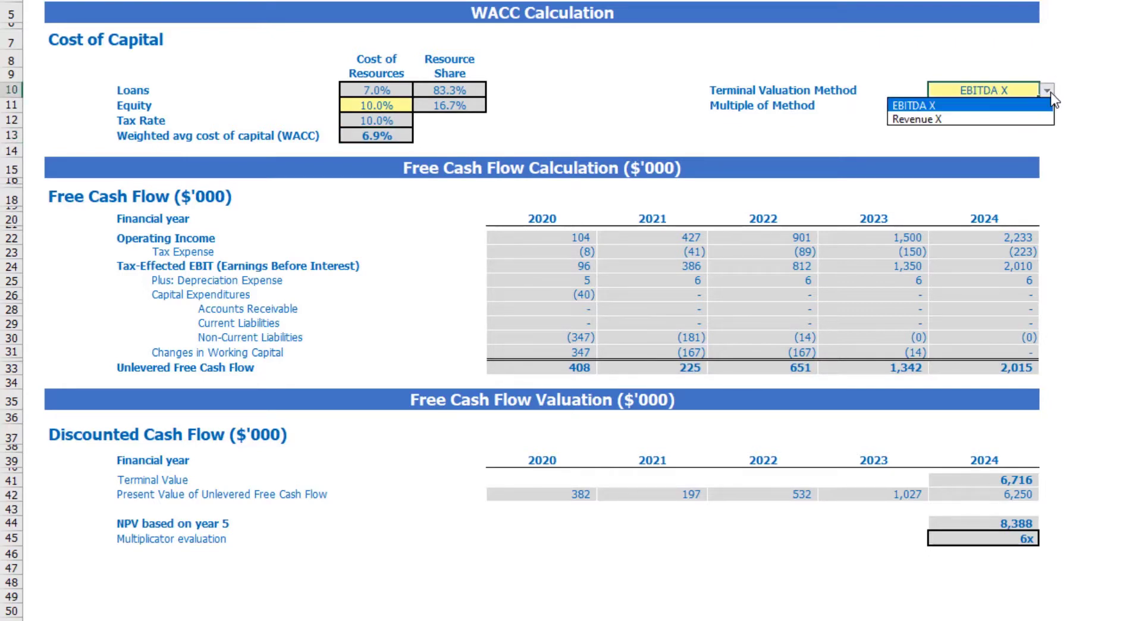
{"action": "left_click", "coordinate": [1036, 119]}
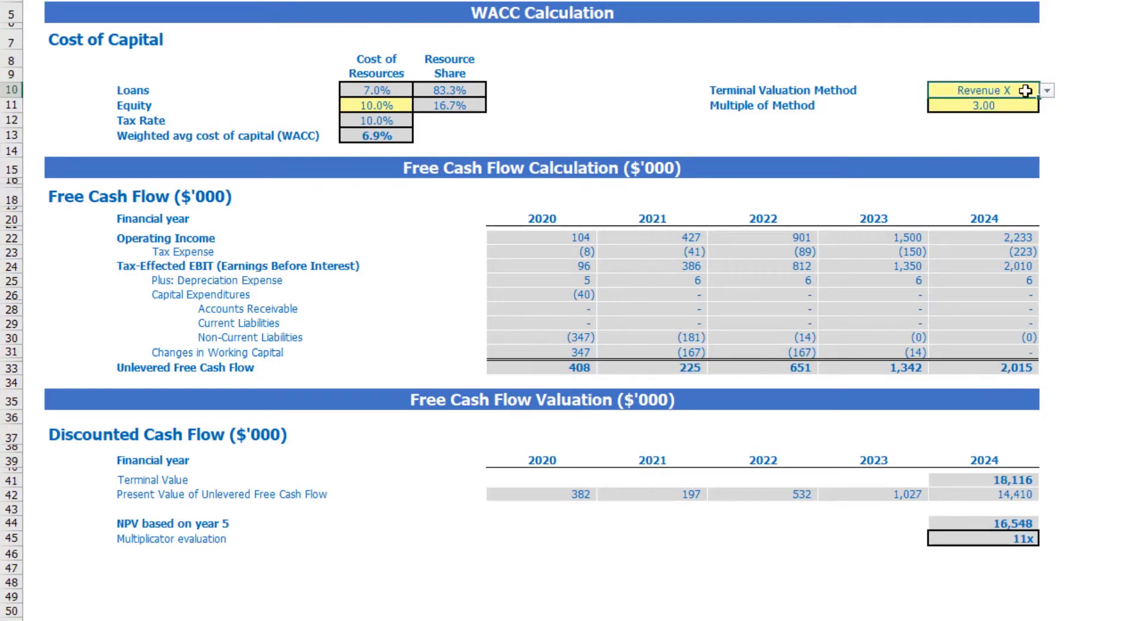
Step: Review the method multiple, terminal value, yearly unlevered free cash flow and multiplicator evaluation in the Valuation sheet
{"action": "left_click", "coordinate": [970, 104]}
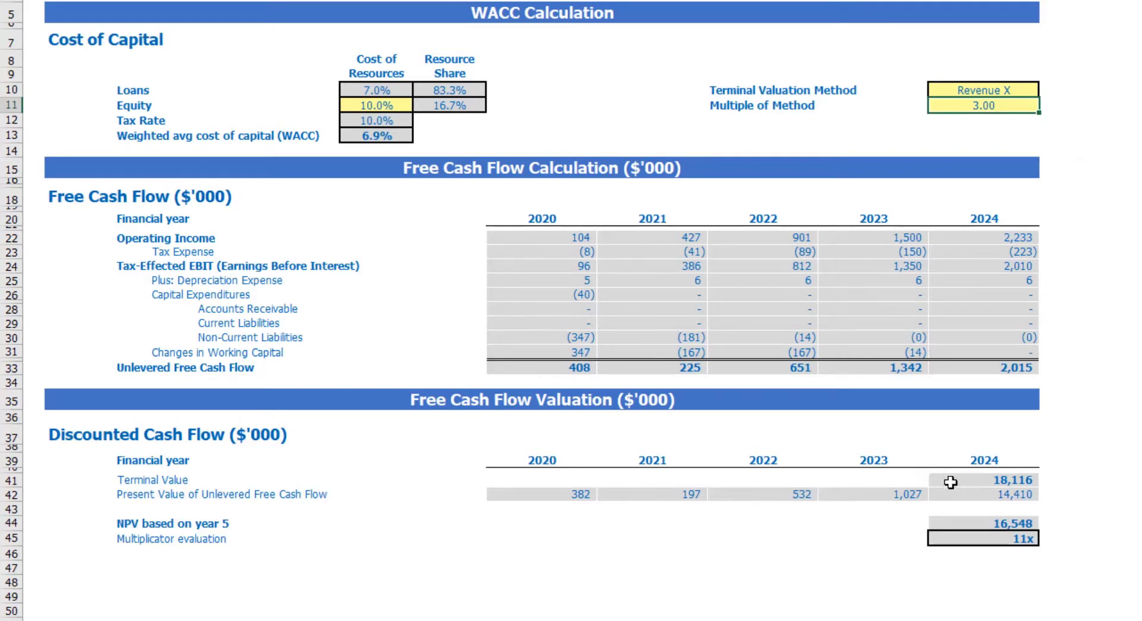
{"action": "left_click", "coordinate": [968, 481]}
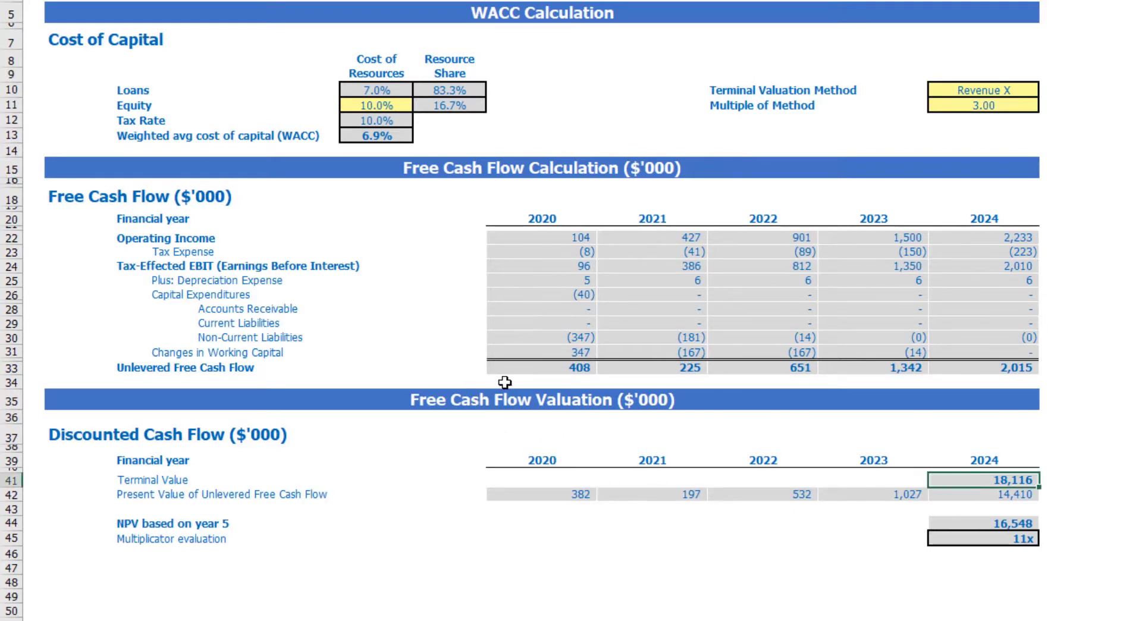
{"action": "left_click_drag", "start_coordinate": [516, 367], "coordinate": [982, 369]}
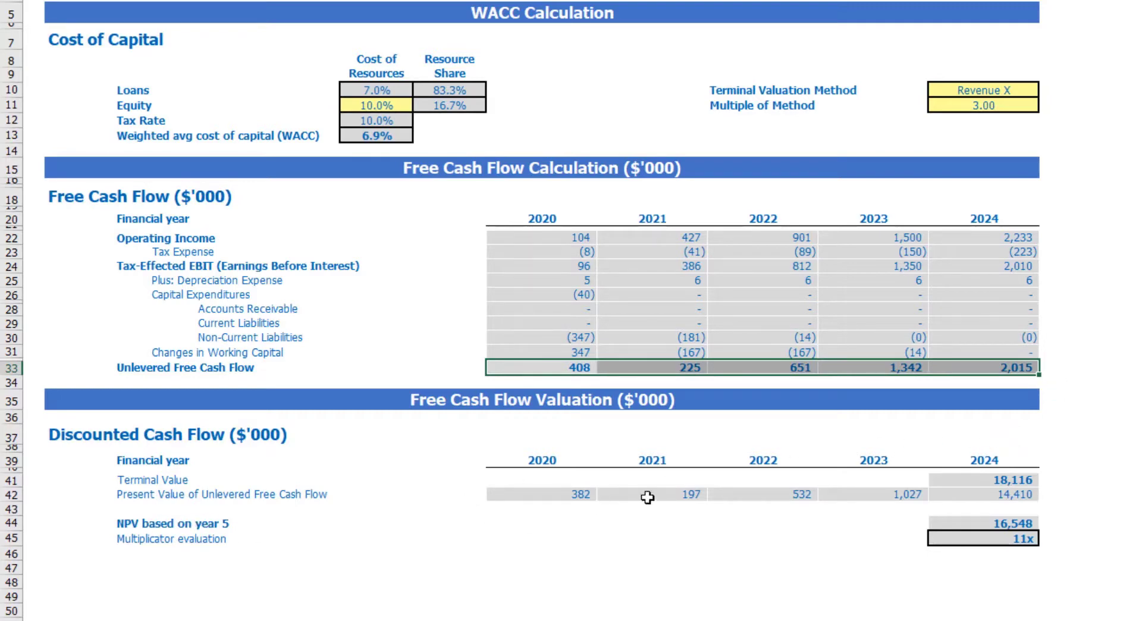
{"action": "left_click", "coordinate": [1011, 536]}
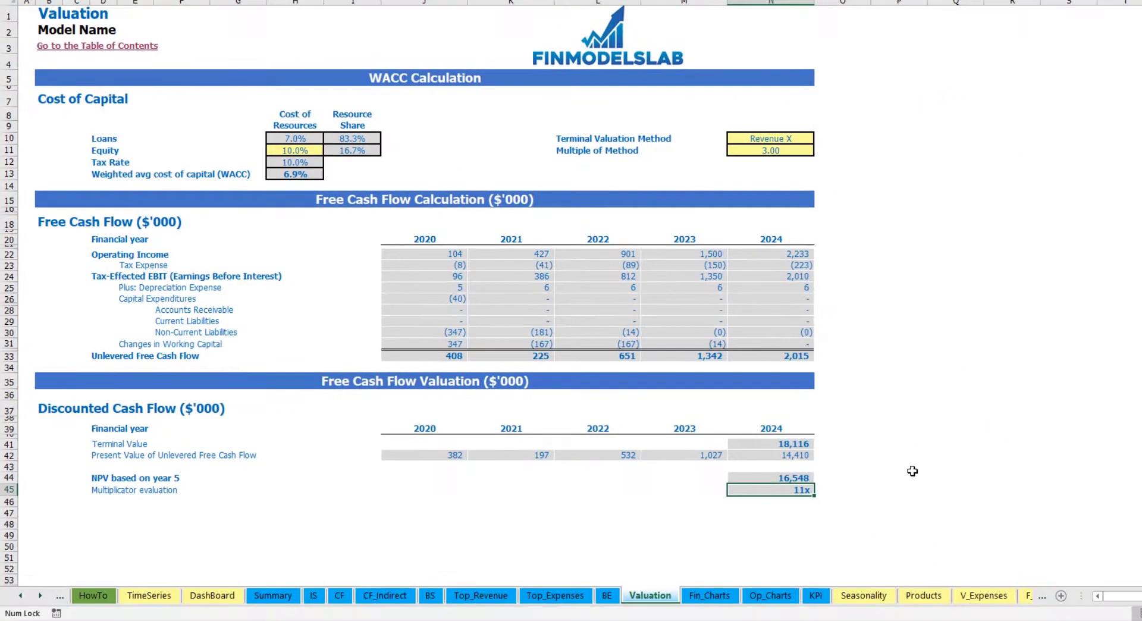
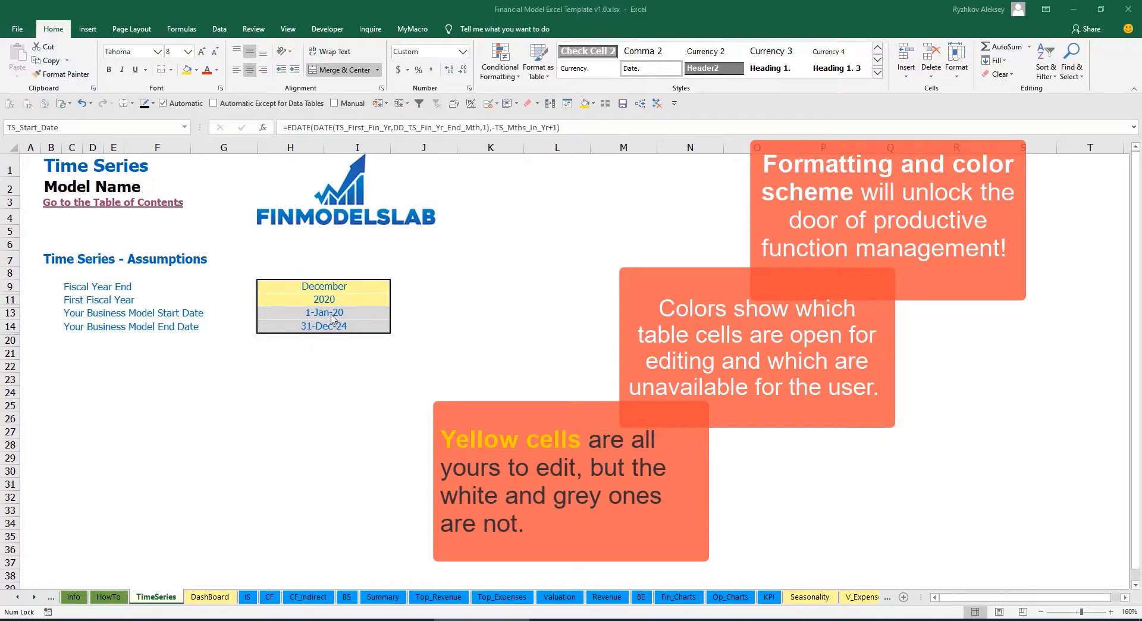
Step: Look through the workbook's color-coded sheets from TimeSeries to the grey calculation sheets Inventory, Outputs and Capital
{"action": "left_click", "coordinate": [36, 597]}
{"action": "left_click", "coordinate": [36, 597]}
{"action": "left_click", "coordinate": [36, 597]}
{"action": "left_click", "coordinate": [36, 597]}
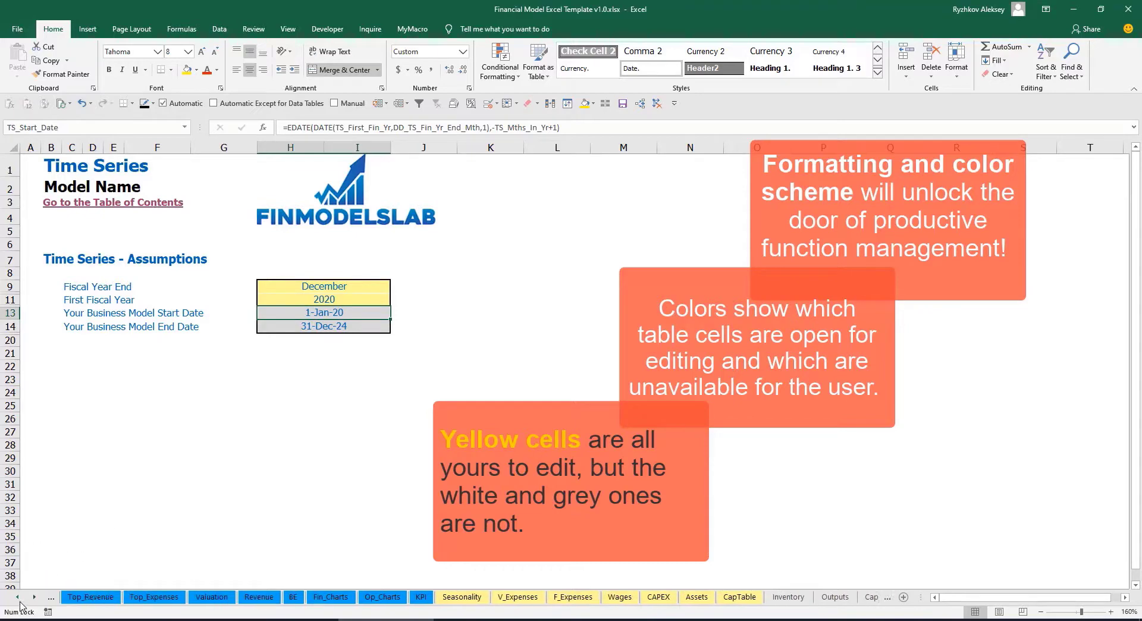
{"action": "left_click", "coordinate": [17, 597]}
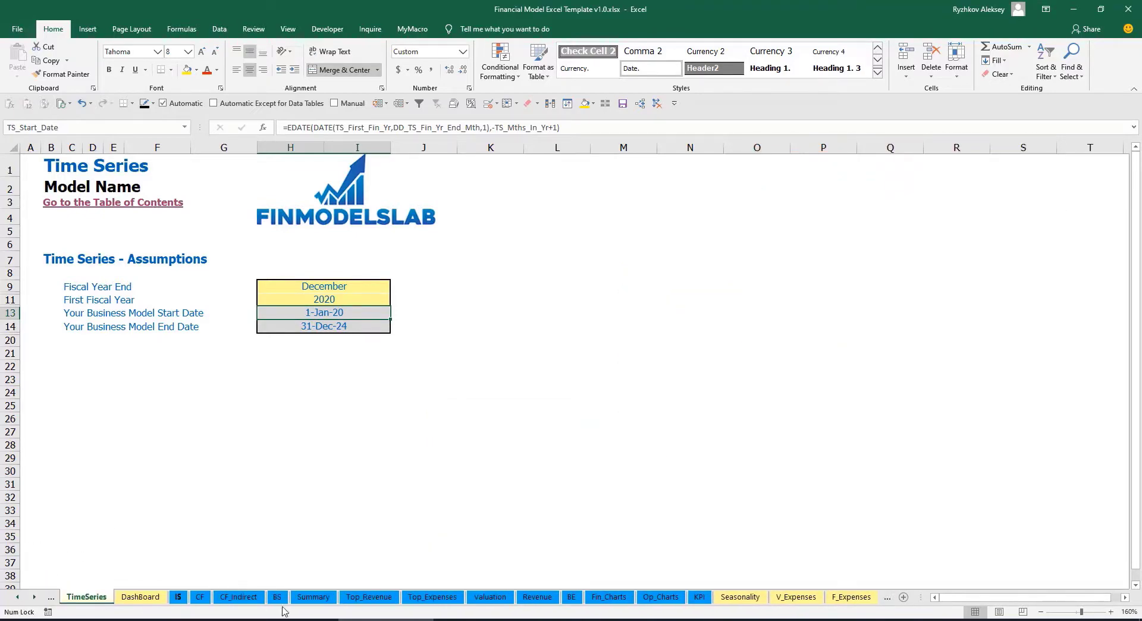
{"action": "left_click", "coordinate": [34, 597]}
{"action": "left_click", "coordinate": [34, 597]}
{"action": "left_click", "coordinate": [34, 597]}
{"action": "left_click", "coordinate": [34, 597]}
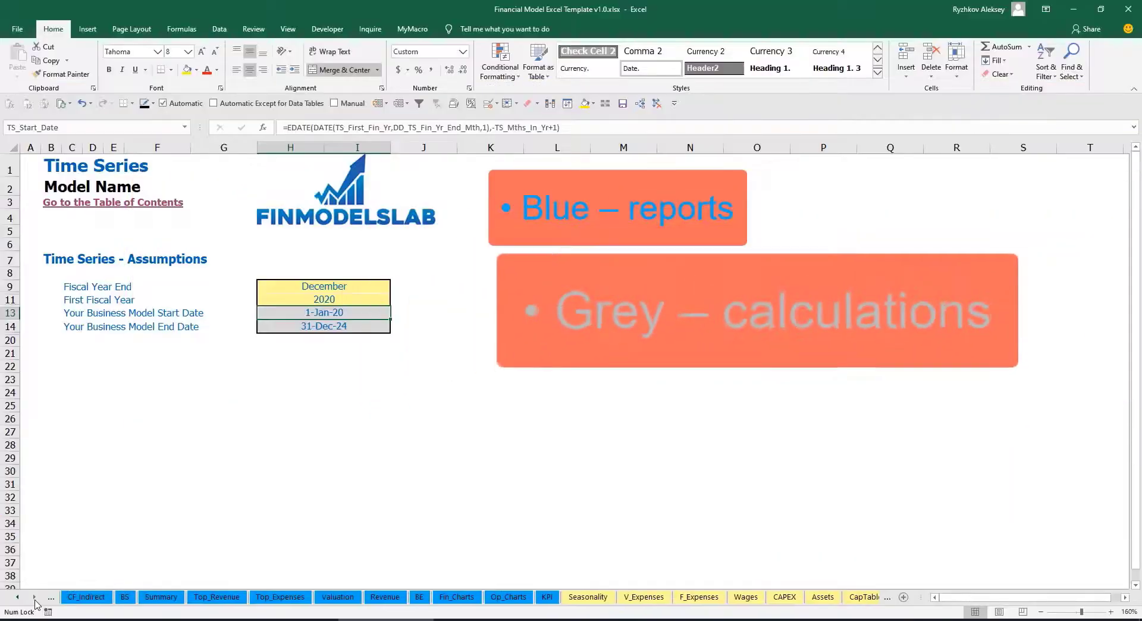
{"action": "left_click", "coordinate": [34, 597]}
{"action": "left_click", "coordinate": [34, 597]}
{"action": "left_click", "coordinate": [34, 597]}
{"action": "left_click", "coordinate": [34, 597]}
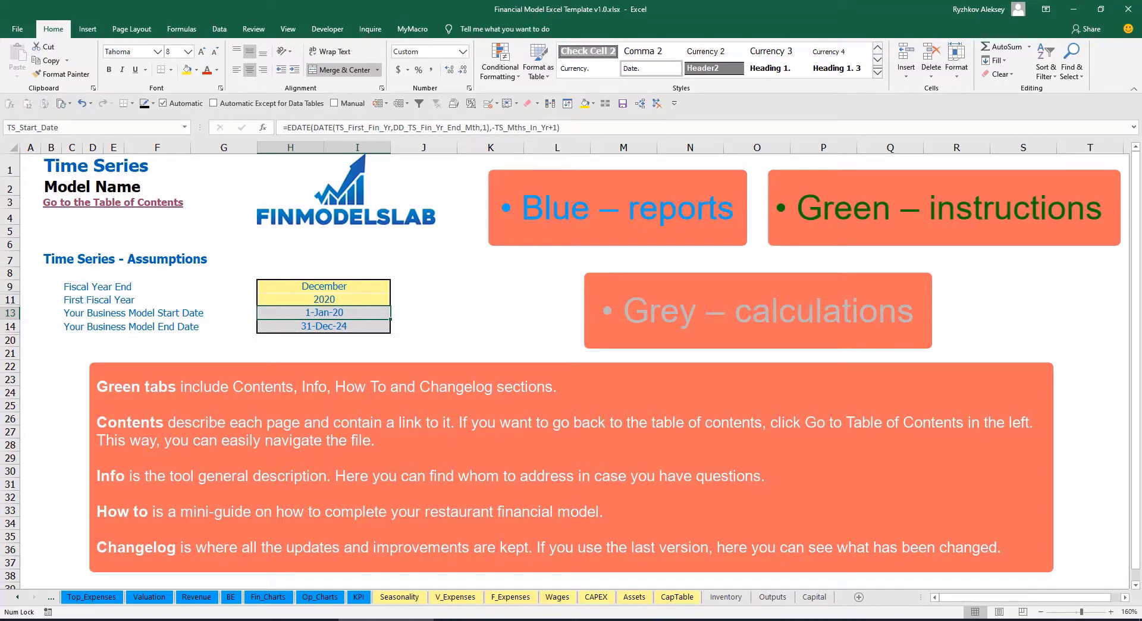
Step: Open the Contents sheet, follow its Financial Statements Summary link and return to the table of contents
{"action": "left_click", "coordinate": [17, 597]}
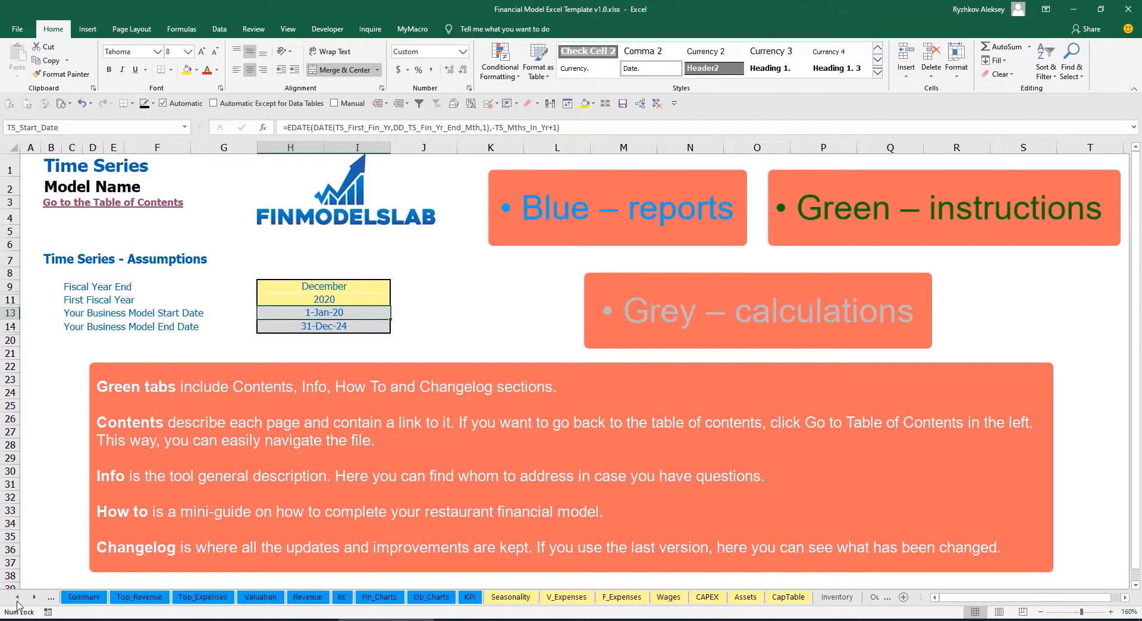
{"action": "left_click", "coordinate": [16, 597]}
{"action": "left_click", "coordinate": [16, 597]}
{"action": "left_click", "coordinate": [18, 601]}
{"action": "left_click", "coordinate": [17, 600]}
{"action": "left_click", "coordinate": [17, 601]}
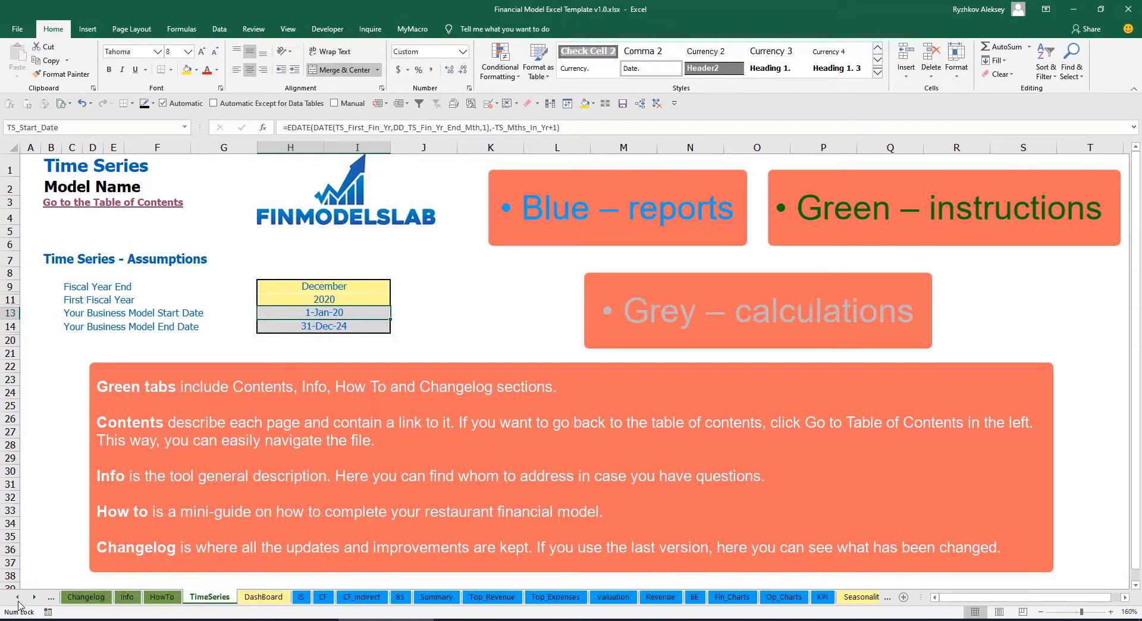
{"action": "left_click", "coordinate": [17, 601]}
{"action": "left_click", "coordinate": [18, 601]}
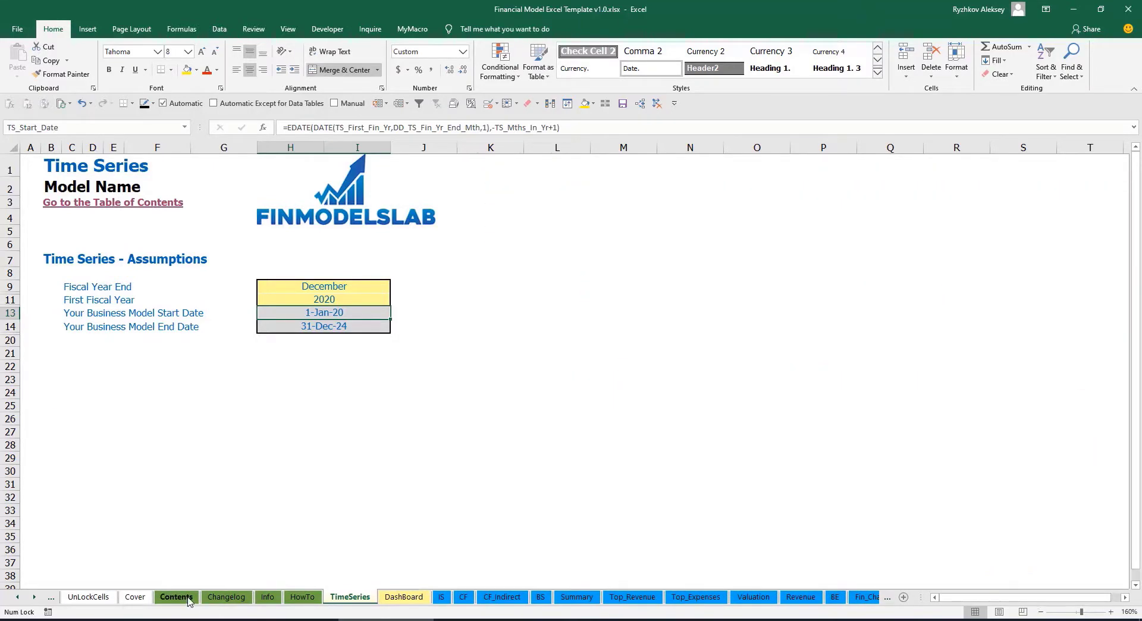
{"action": "left_click", "coordinate": [176, 597]}
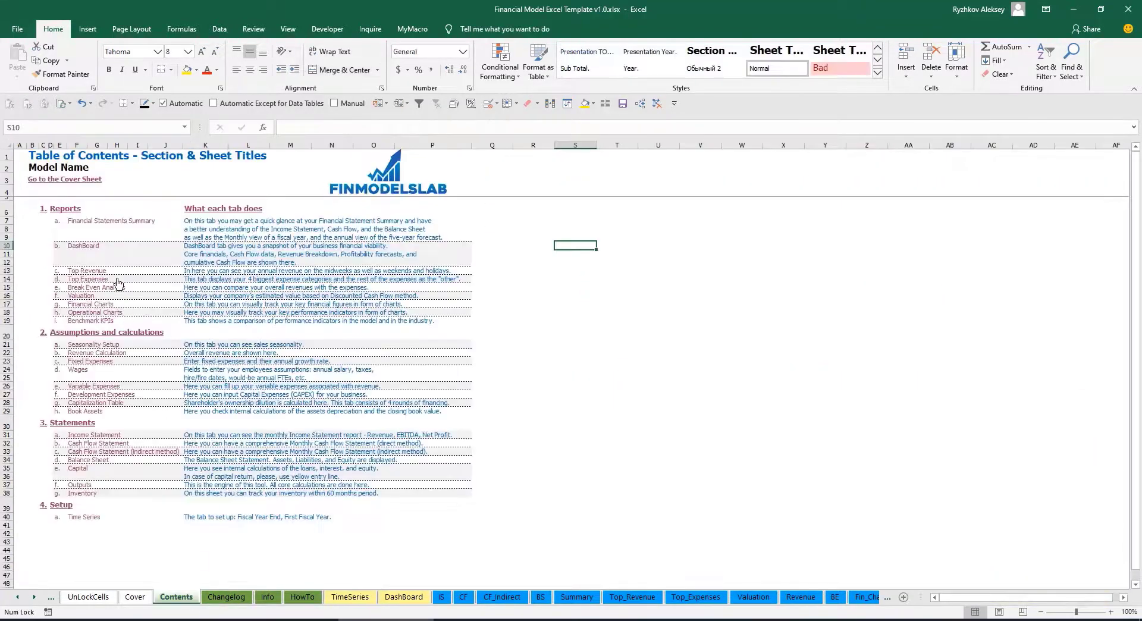
{"action": "left_click", "coordinate": [101, 225]}
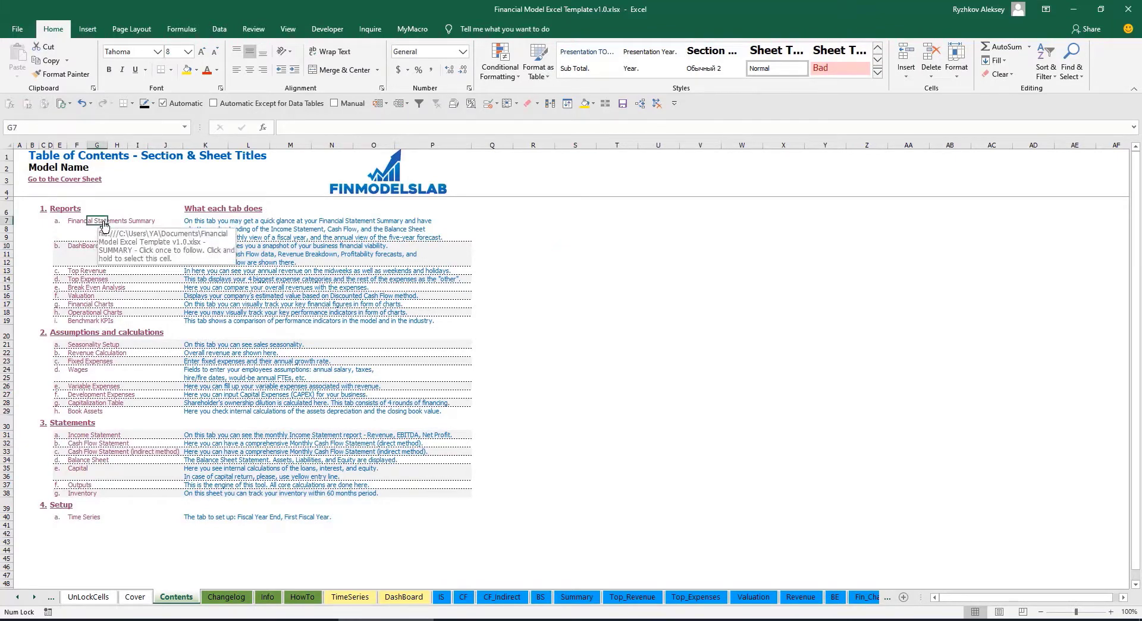
{"action": "left_click", "coordinate": [36, 181]}
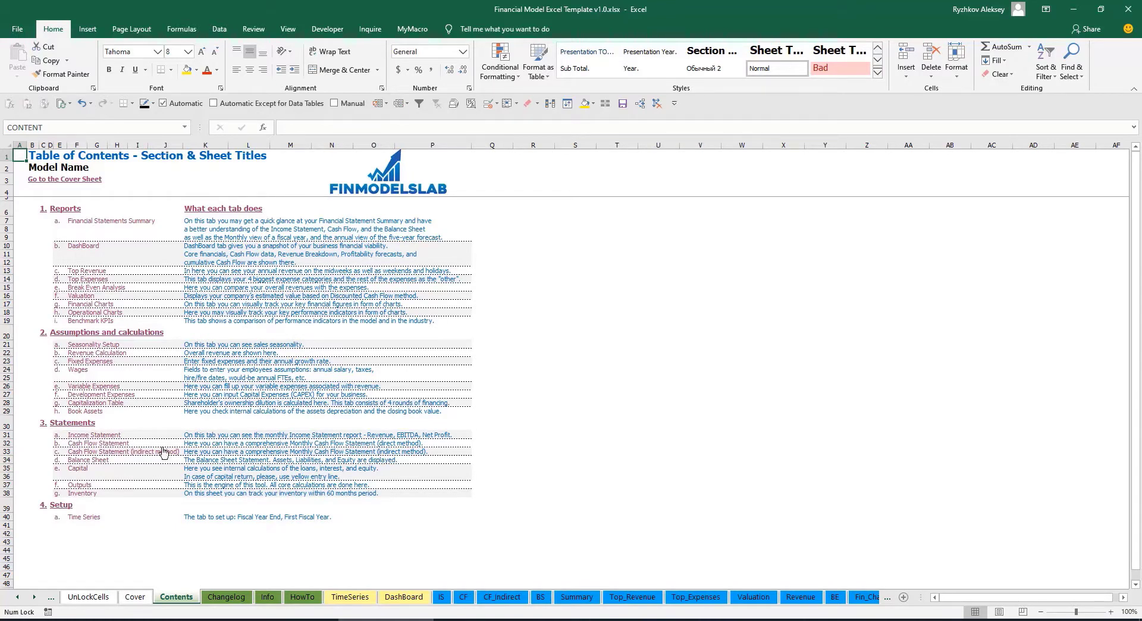
Step: Read through the HowTo guide, from the business model principles to the Book Assets and Financial Statements Summary sections
{"action": "left_click", "coordinate": [302, 597]}
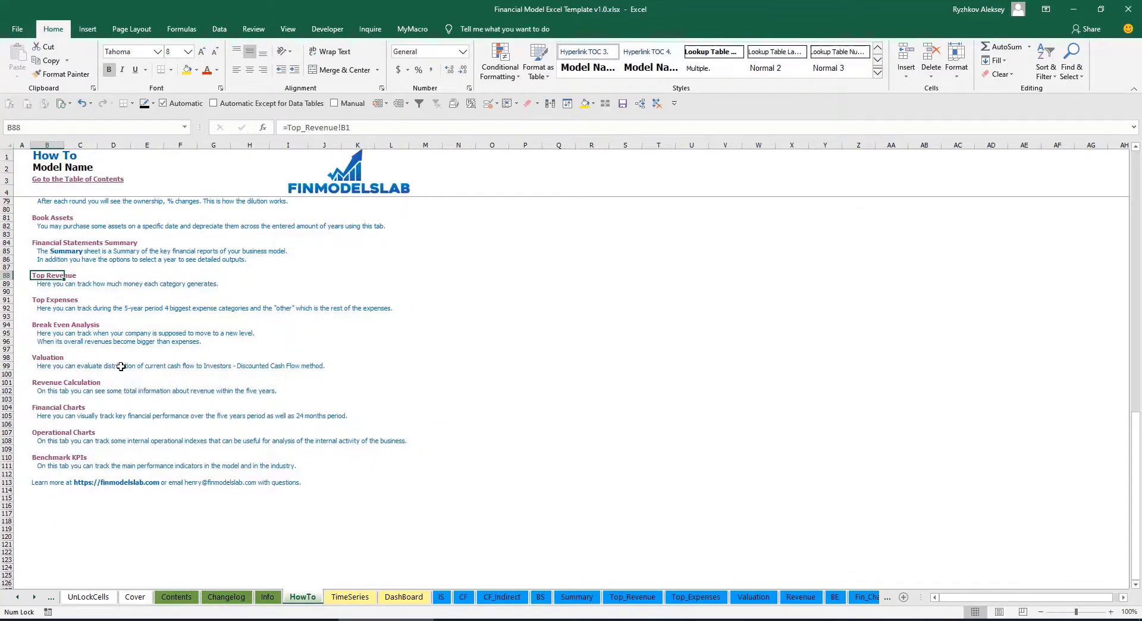
{"action": "scroll", "coordinate": [121, 366], "scroll_direction": "up", "scroll_amount": 20}
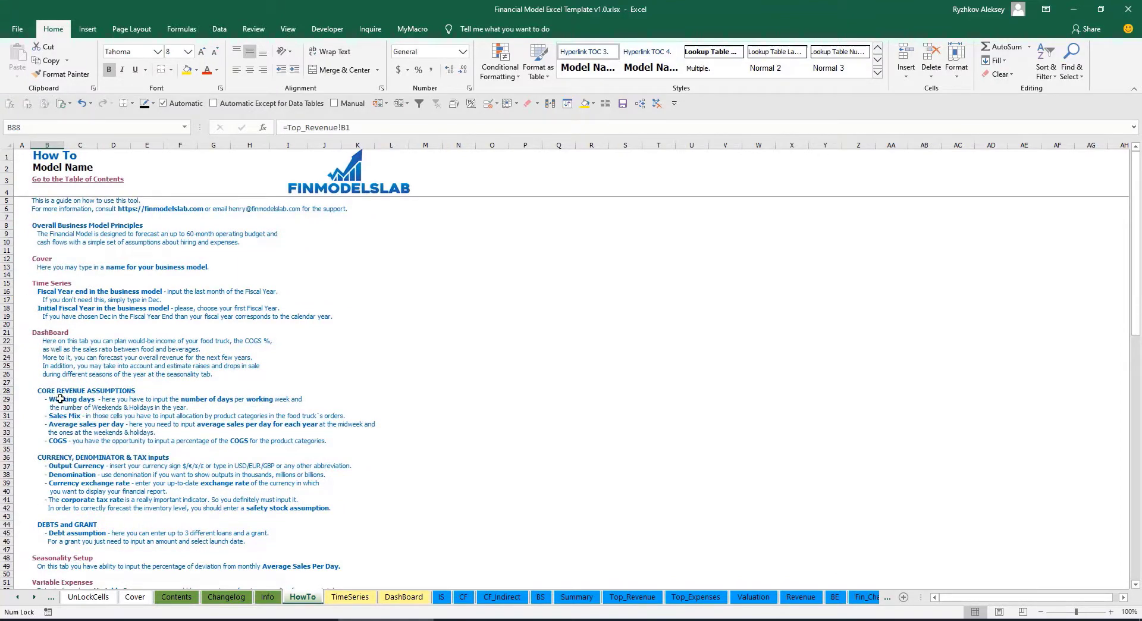
{"action": "scroll", "coordinate": [60, 398], "scroll_direction": "down", "scroll_amount": 3}
{"action": "scroll", "coordinate": [68, 424], "scroll_direction": "down", "scroll_amount": 3}
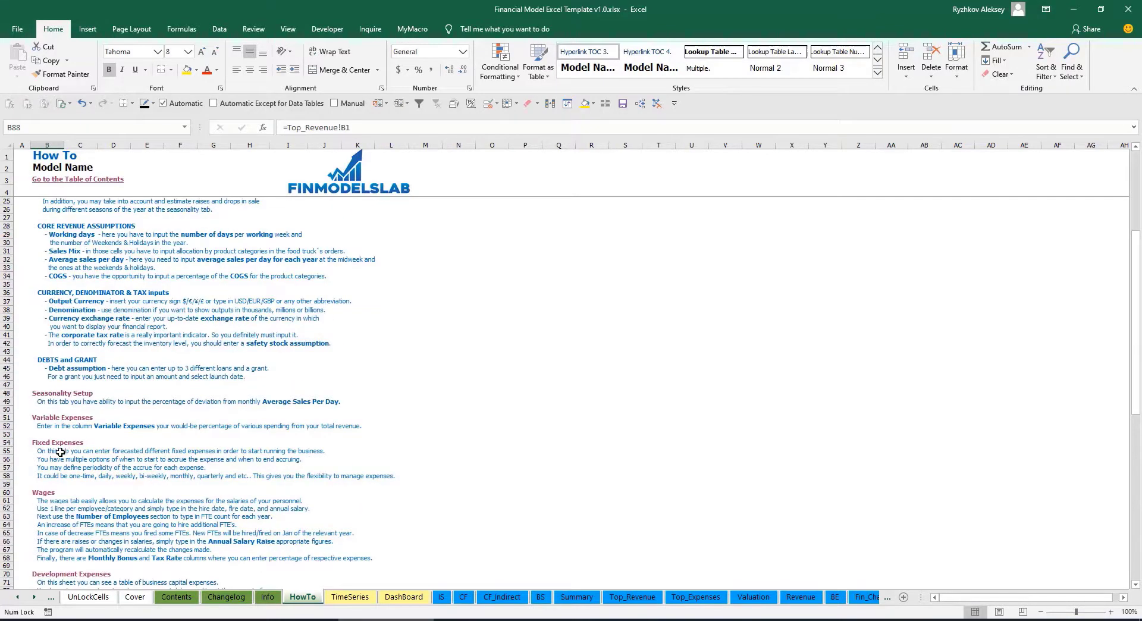
{"action": "scroll", "coordinate": [60, 451], "scroll_direction": "down", "scroll_amount": 3}
{"action": "scroll", "coordinate": [55, 470], "scroll_direction": "down", "scroll_amount": 3}
{"action": "scroll", "coordinate": [56, 470], "scroll_direction": "up", "scroll_amount": 12}
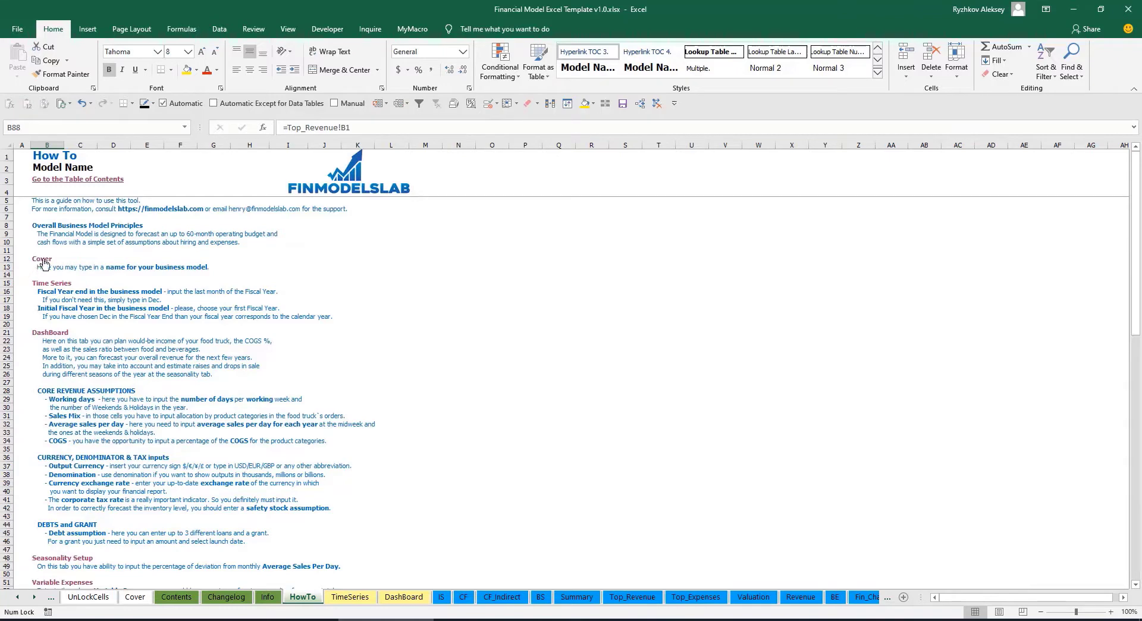
{"action": "scroll", "coordinate": [49, 374], "scroll_direction": "down", "scroll_amount": 9}
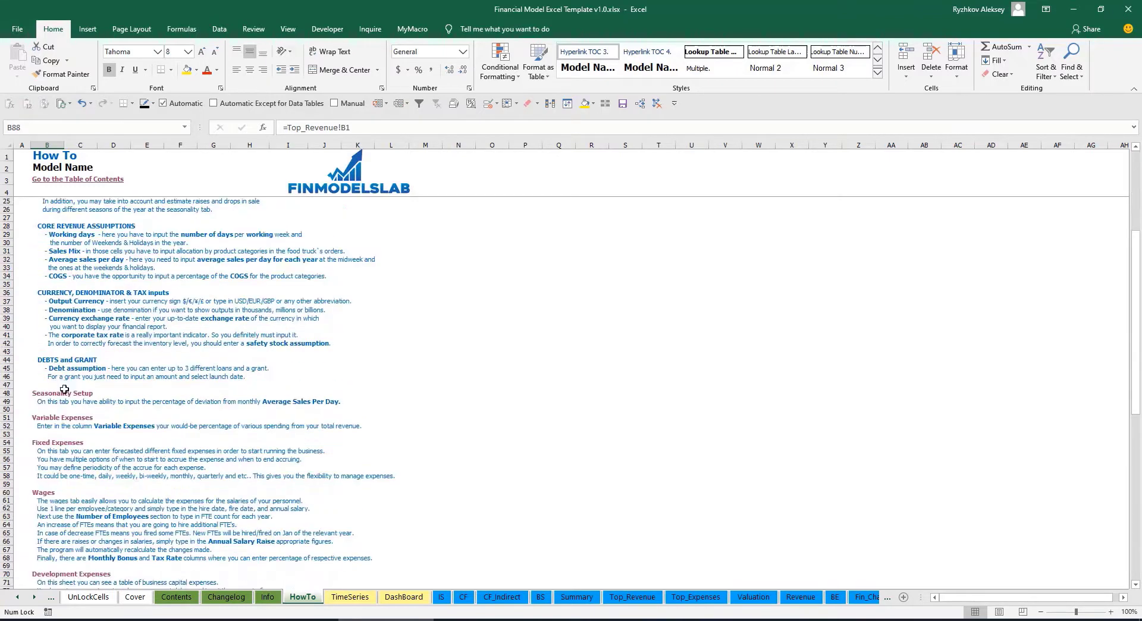
{"action": "scroll", "coordinate": [54, 339], "scroll_direction": "down", "scroll_amount": 3}
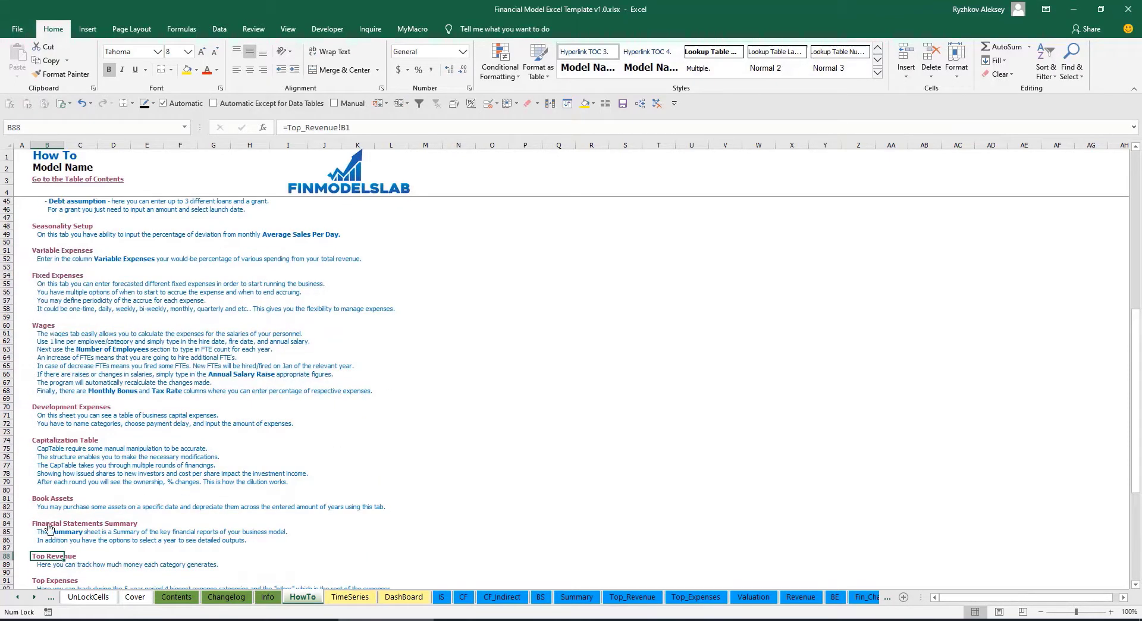
{"action": "left_click", "coordinate": [38, 501]}
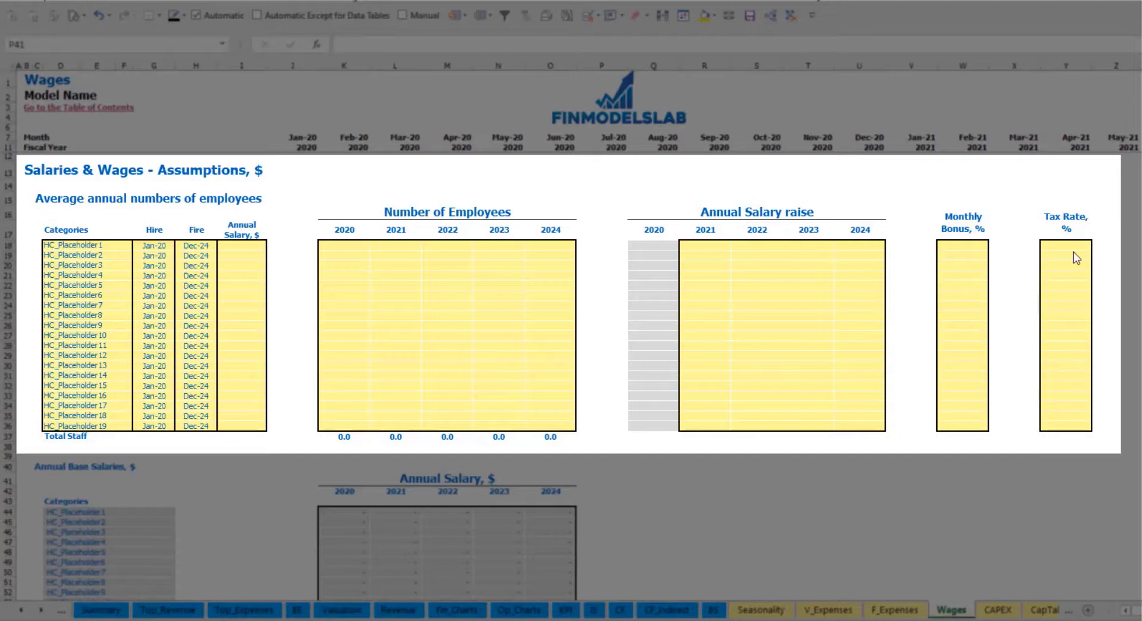
Step: Name the first staff position in the Wages assumptions CFO and set its hire date to Mar-20
{"action": "left_click", "coordinate": [116, 245]}
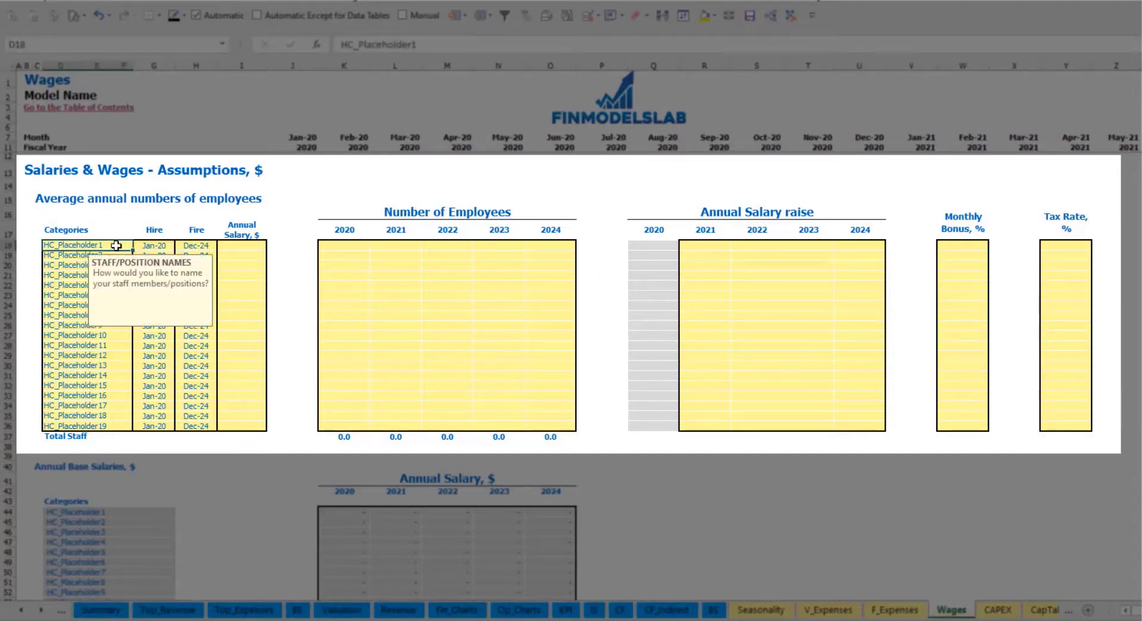
{"action": "type", "text": "CFO"}
{"action": "key", "text": "Return"}
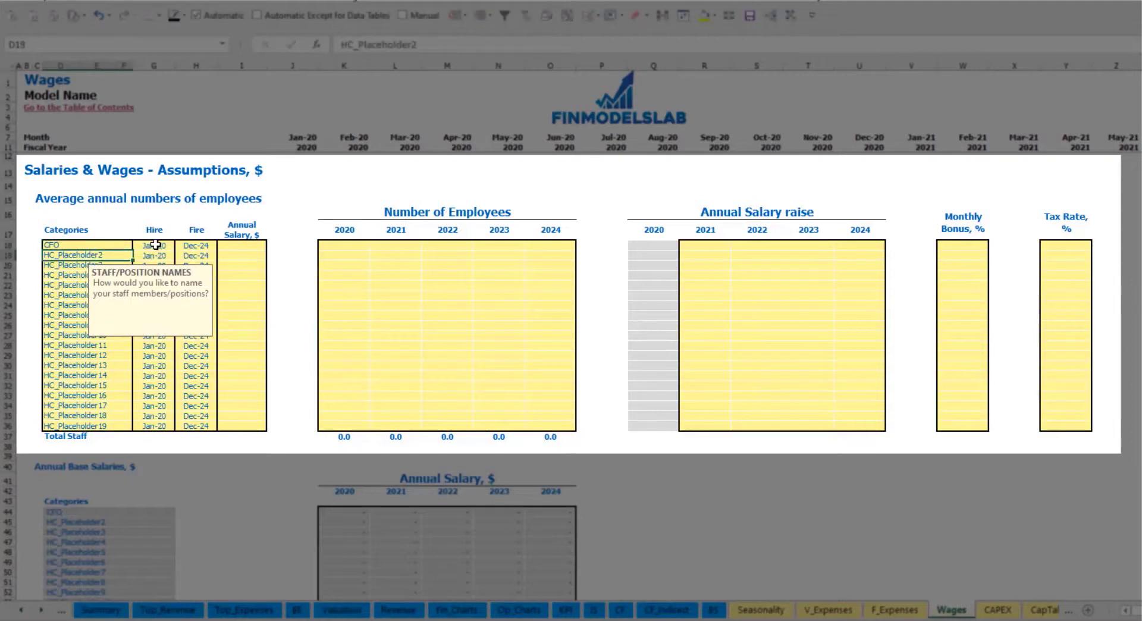
{"action": "left_click", "coordinate": [156, 245]}
{"action": "left_click", "coordinate": [178, 245]}
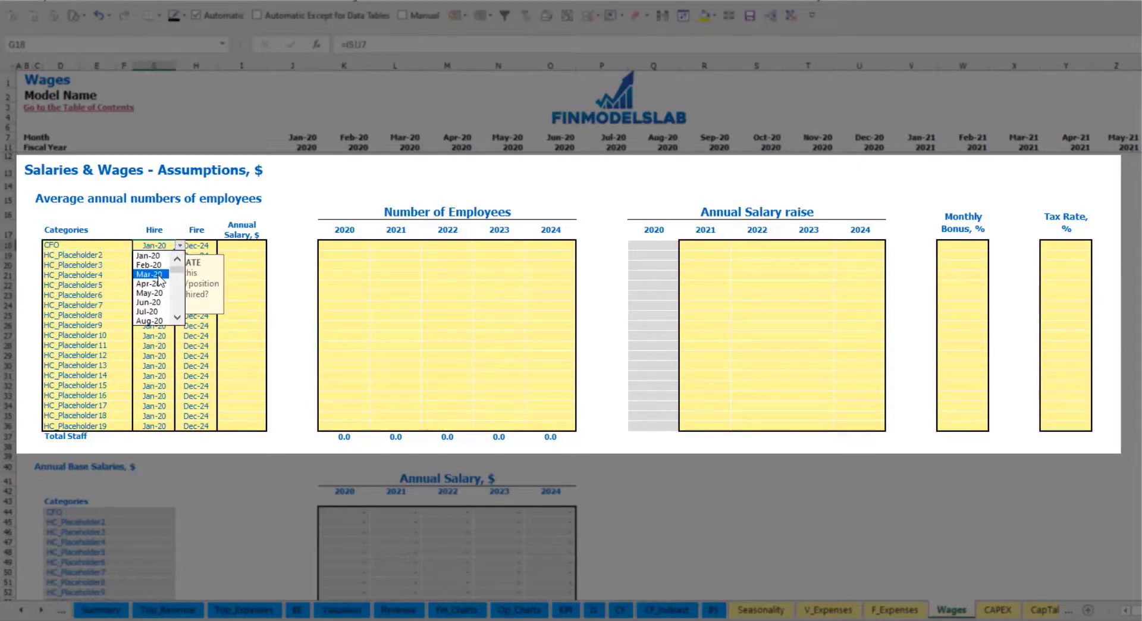
{"action": "left_click", "coordinate": [149, 274]}
Step: Check the CFO's fire date and set the position's annual salary to 50,000
{"action": "left_click", "coordinate": [202, 245]}
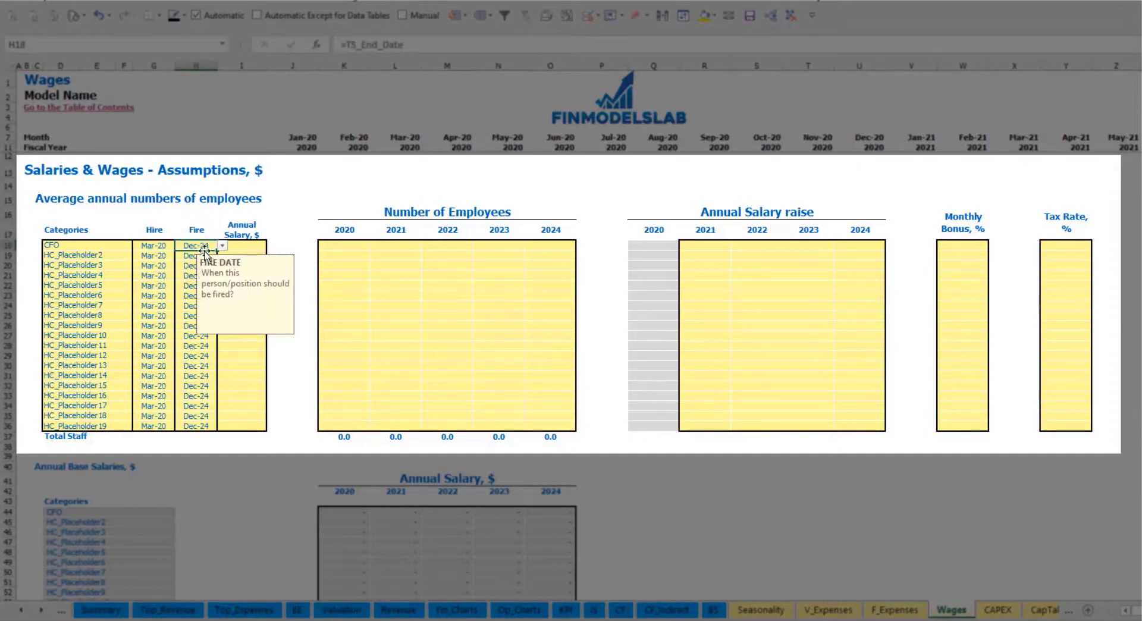
{"action": "left_click", "coordinate": [246, 247]}
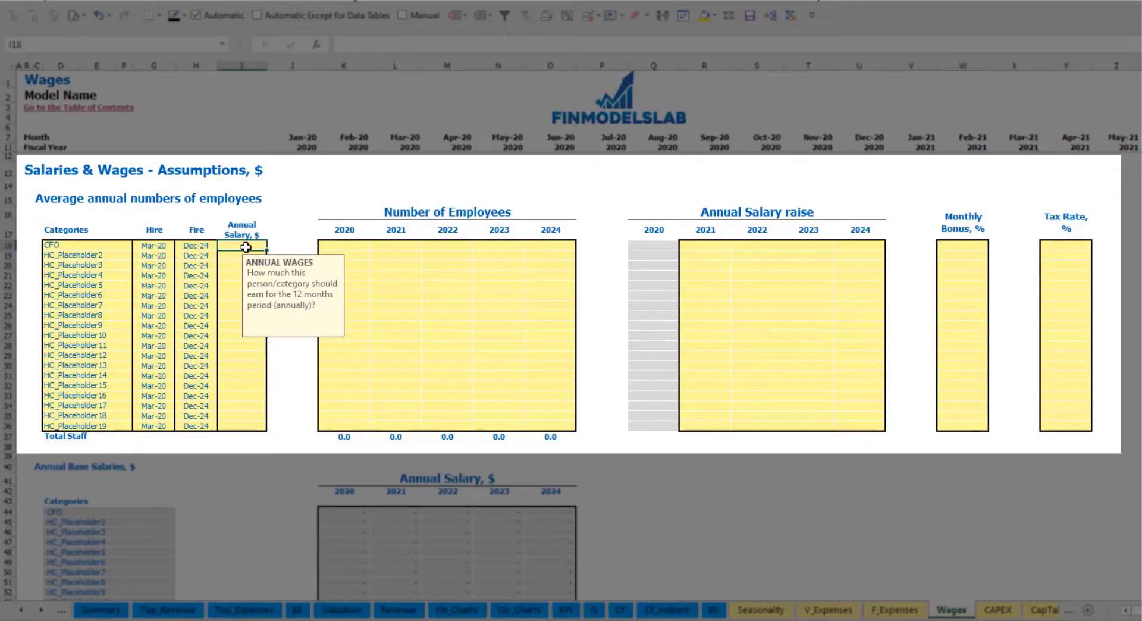
{"action": "type", "text": "50,"}
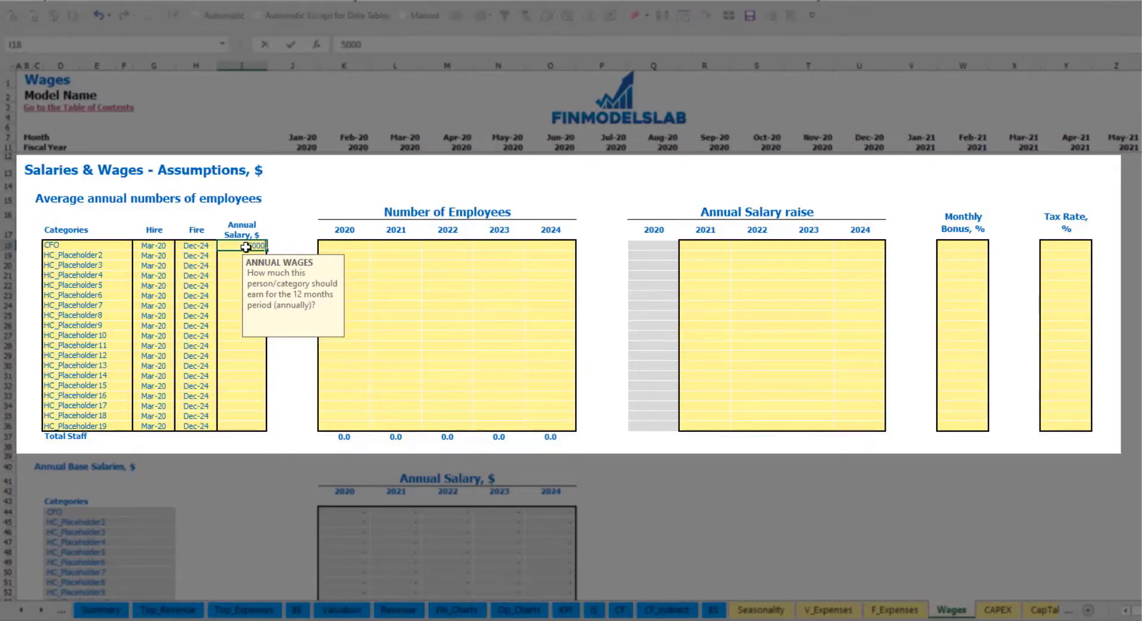
{"action": "type", "text": "000"}
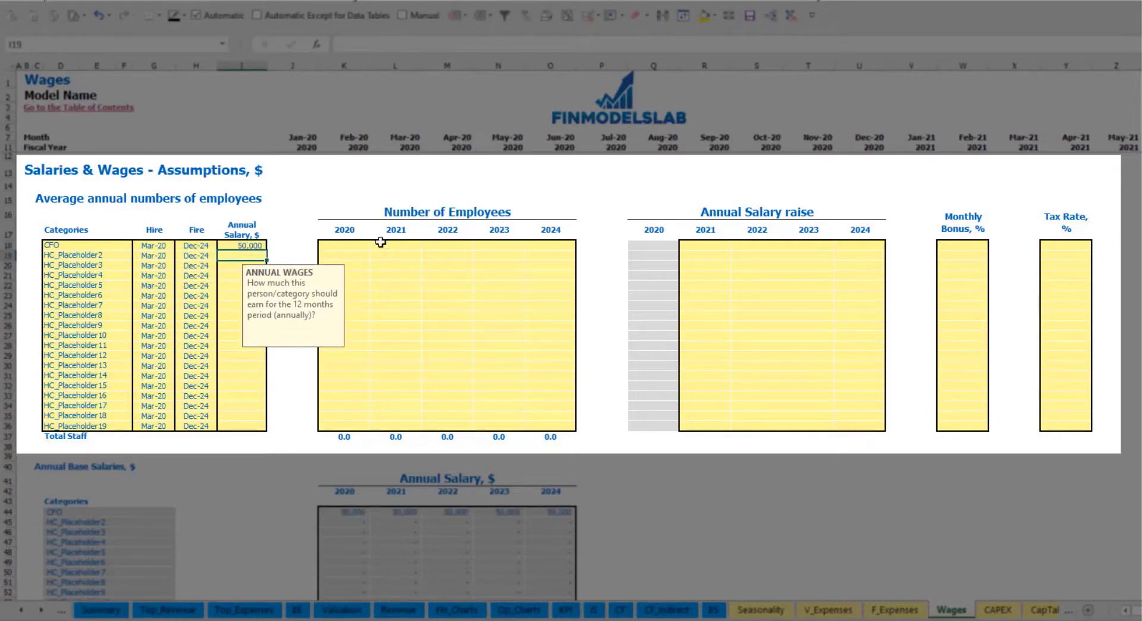
Step: Set the CFO's number of employees to 1 for every year from 2020 to 2024
{"action": "left_click", "coordinate": [358, 249]}
{"action": "type", "text": "1"}
{"action": "key", "text": "Tab"}
{"action": "type", "text": "1"}
{"action": "key", "text": "Tab"}
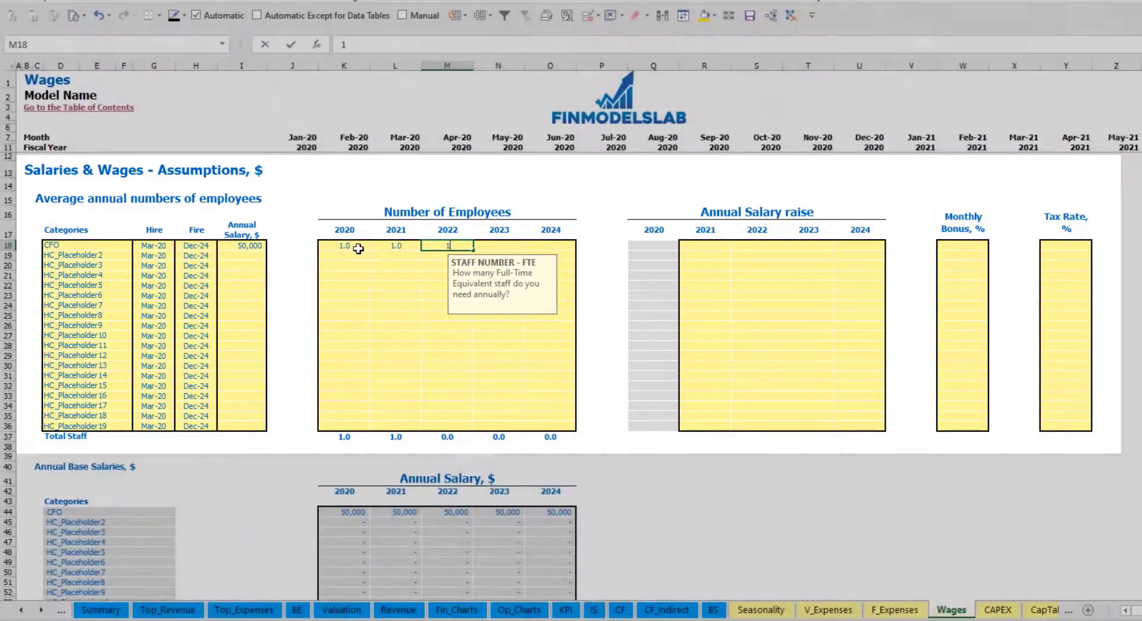
{"action": "type", "text": "1\t1\t1"}
{"action": "key", "text": "Tab"}
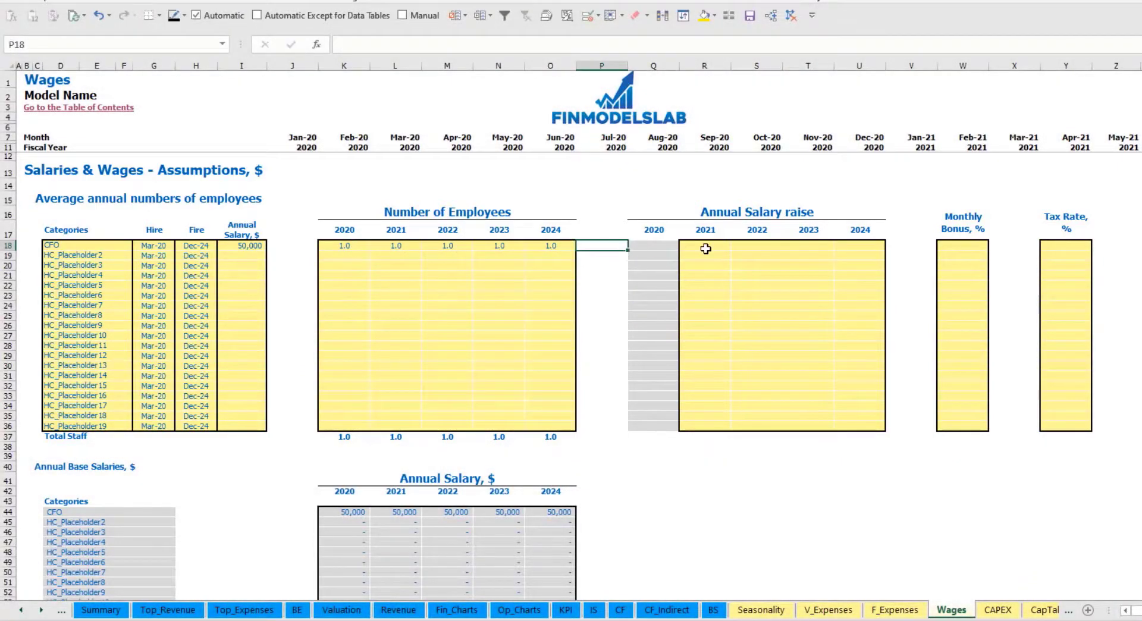
Step: Examine the CFO's monthly headcount across the Total Staff Numbers section and return to the wage assumptions
{"action": "scroll", "coordinate": [610, 339], "scroll_direction": "down", "scroll_amount": 4}
{"action": "scroll", "coordinate": [621, 325], "scroll_direction": "up", "scroll_amount": 4}
{"action": "scroll", "coordinate": [446, 428], "scroll_direction": "down", "scroll_amount": 13}
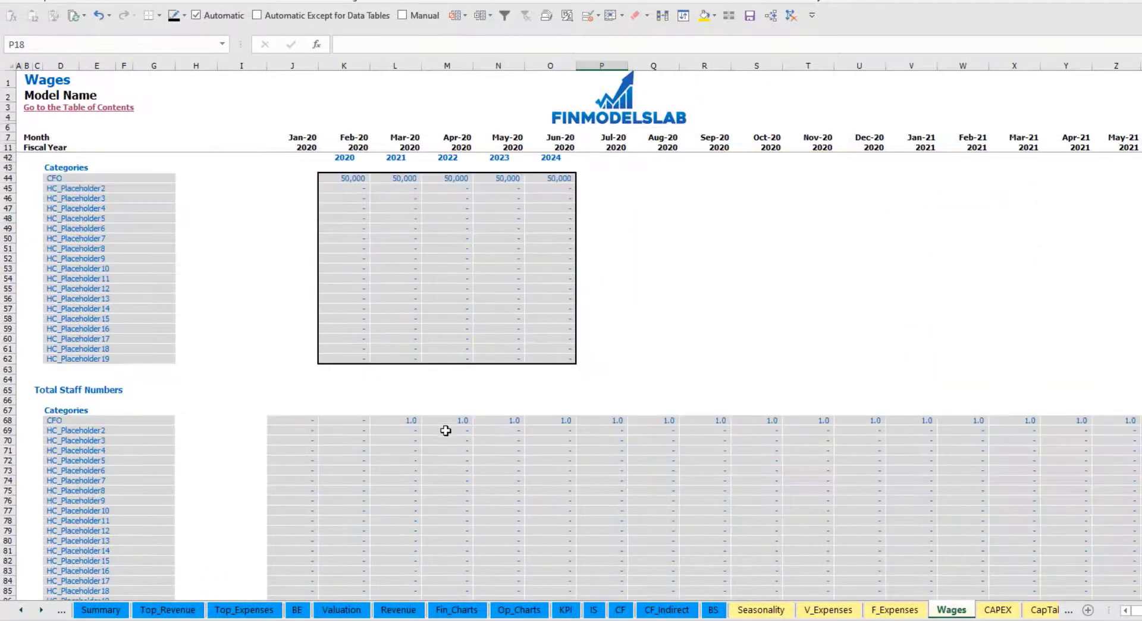
{"action": "left_click", "coordinate": [407, 324]}
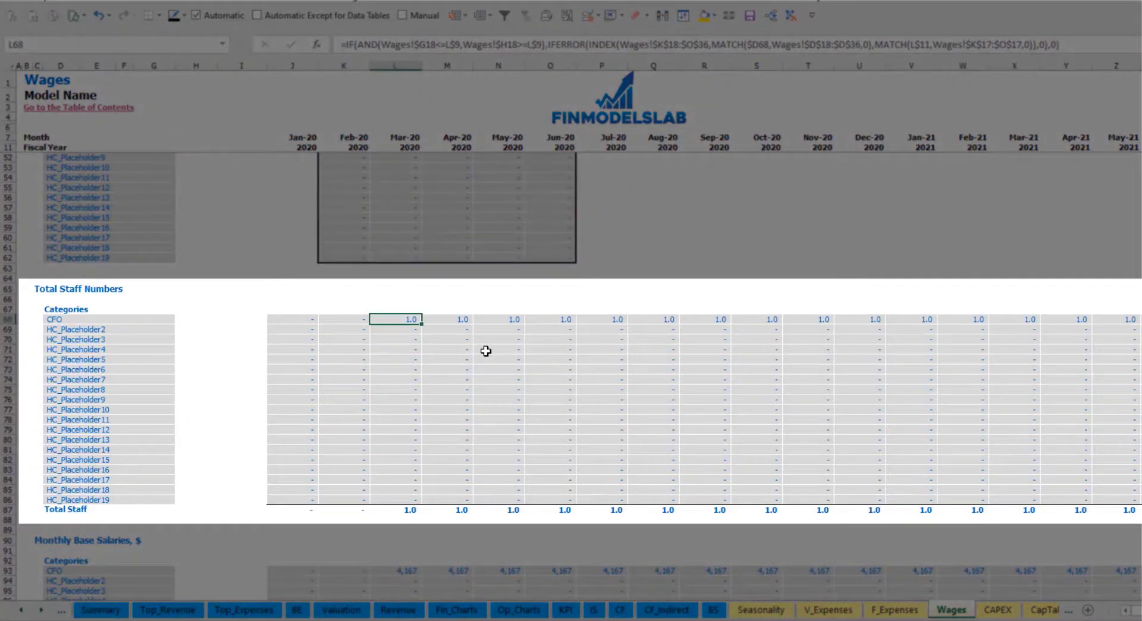
{"action": "key", "text": "ctrl+Right"}
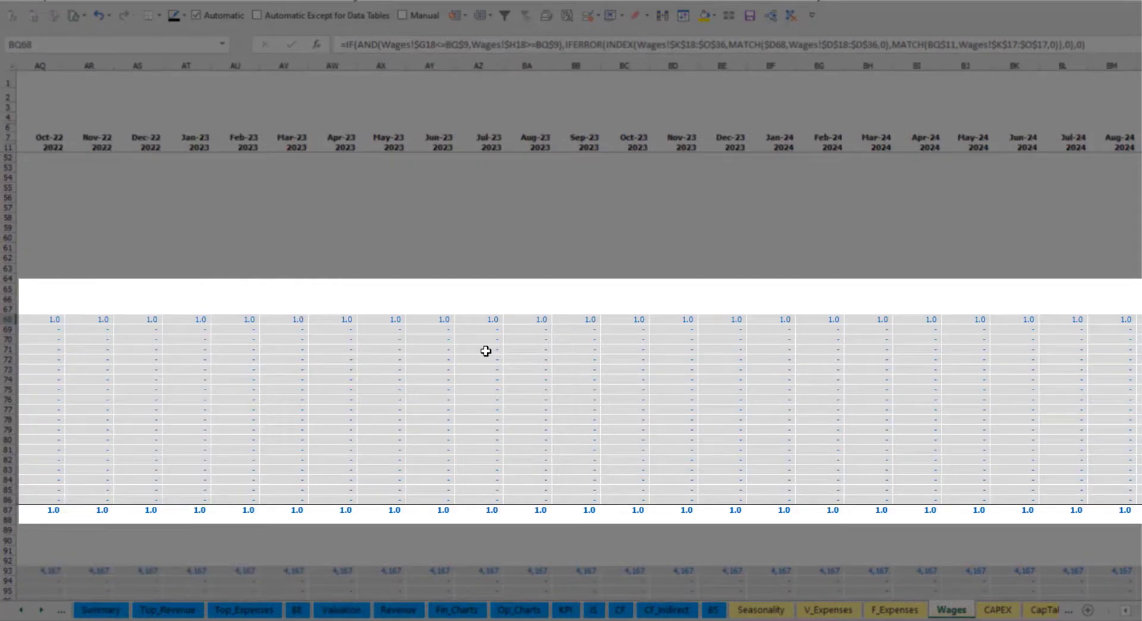
{"action": "key", "text": "Home"}
{"action": "scroll", "coordinate": [485, 351], "scroll_direction": "up", "scroll_amount": 13}
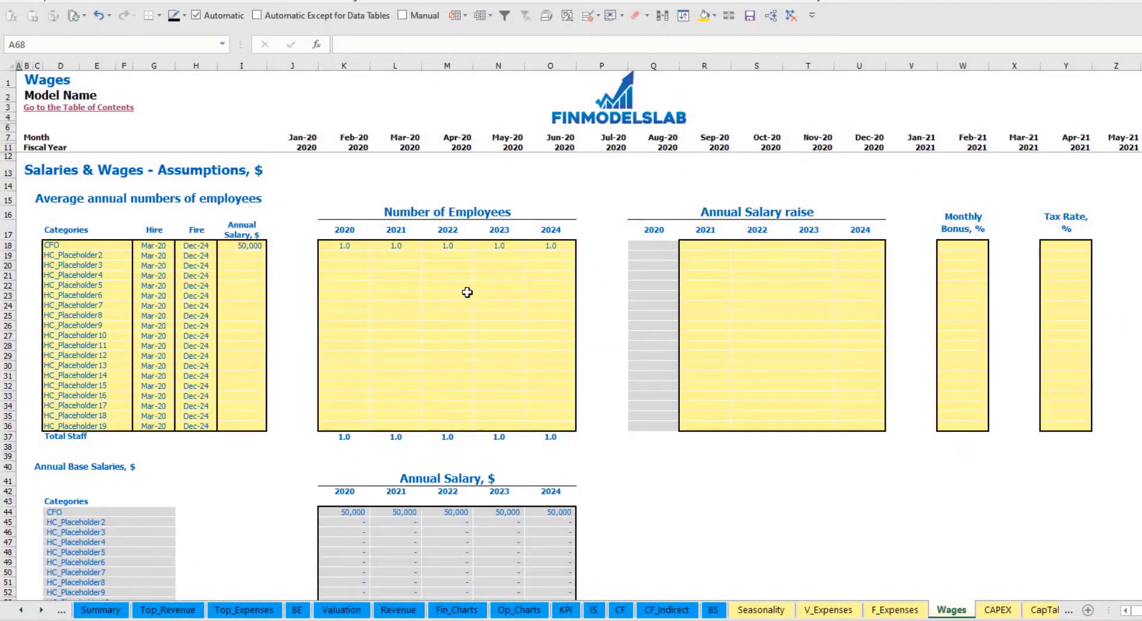
Step: Set the CFO's annual salary raise to 5% for 2021 and copy it to 2022 through 2024
{"action": "left_click", "coordinate": [707, 247]}
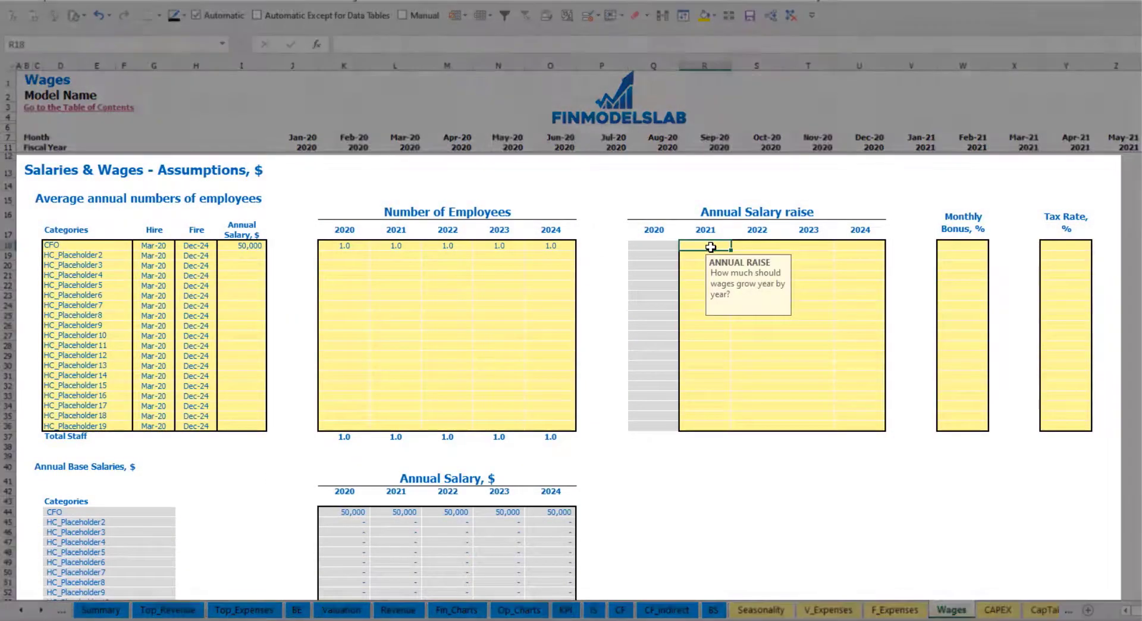
{"action": "key", "text": "ctrl+c"}
{"action": "key", "text": "Right"}
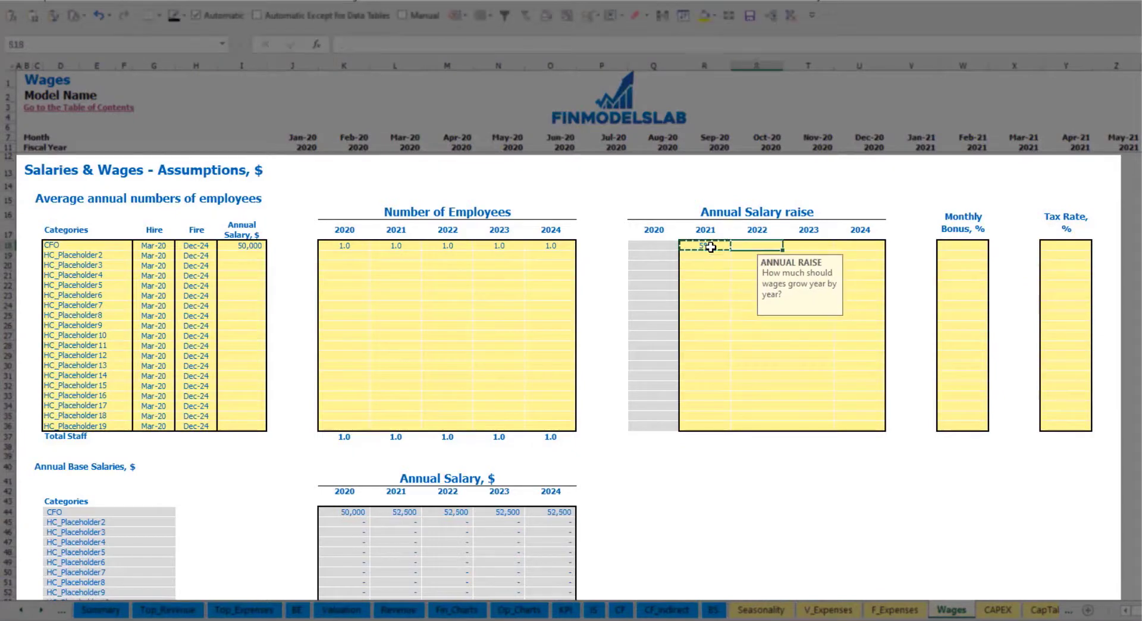
{"action": "key", "text": "shift+Right"}
{"action": "key", "text": "shift+Right"}
{"action": "key", "text": "ctrl+v"}
Step: Compare the CFO's yearly amounts in Annual Base Salaries with the starting salary and the annual raises
{"action": "left_click_drag", "start_coordinate": [347, 512], "coordinate": [550, 515]}
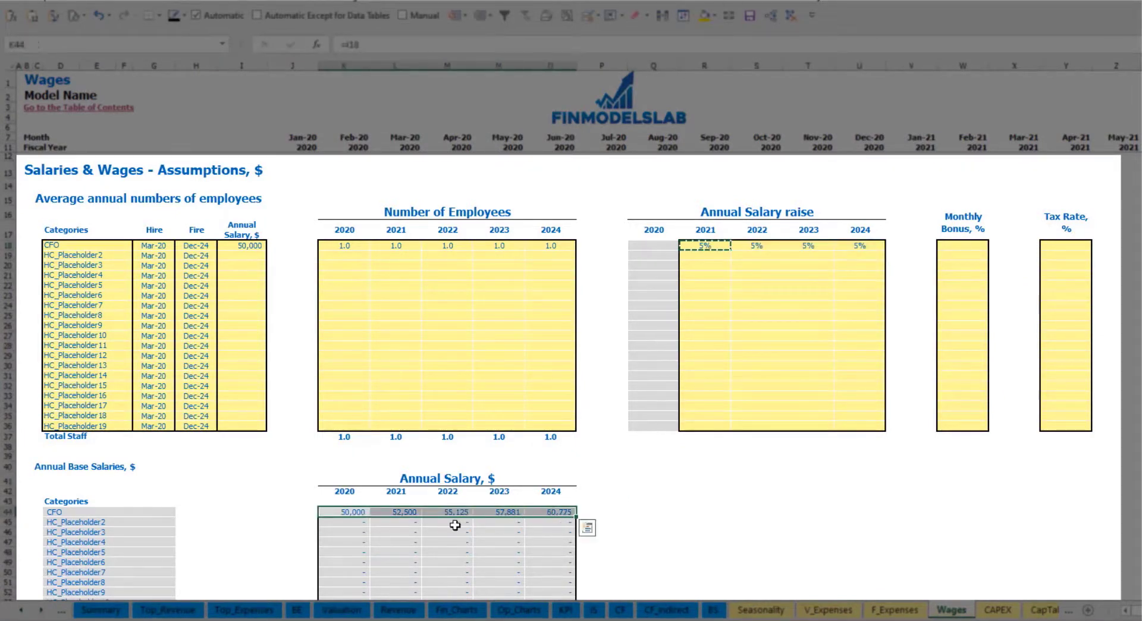
{"action": "left_click", "coordinate": [404, 522]}
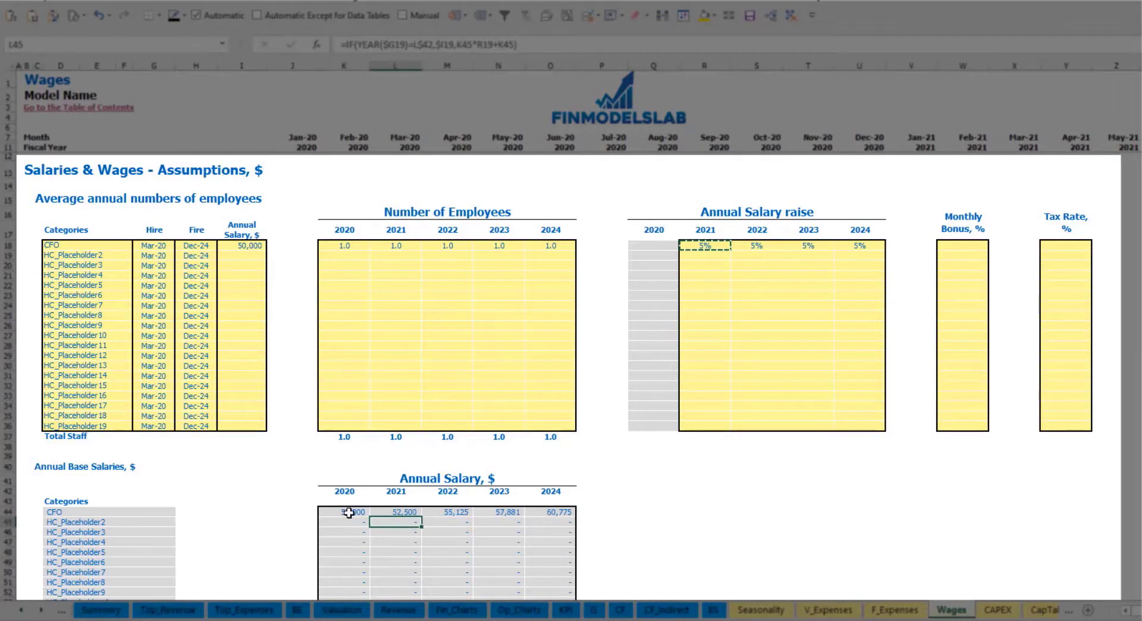
{"action": "left_click", "coordinate": [251, 246]}
{"action": "left_click_drag", "start_coordinate": [717, 245], "coordinate": [856, 245]}
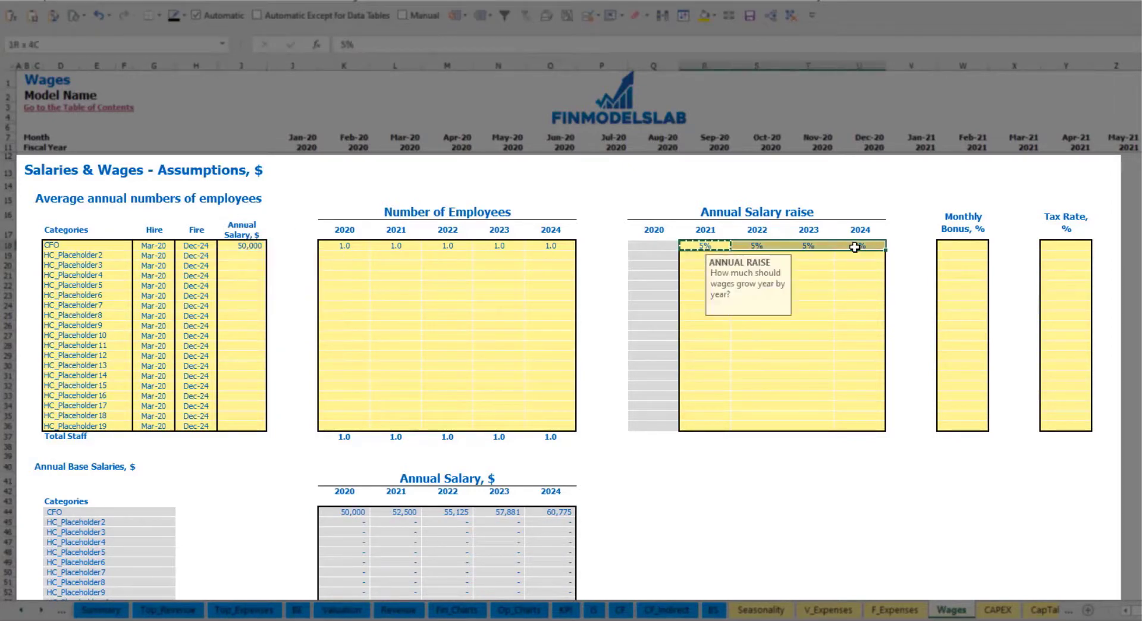
{"action": "left_click", "coordinate": [394, 512]}
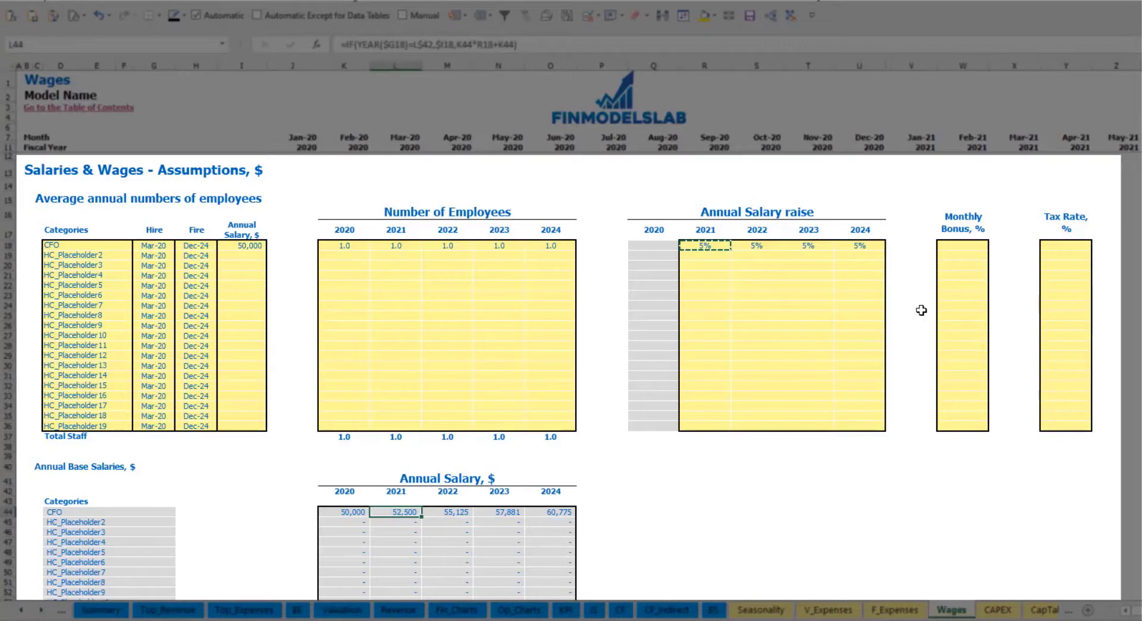
Step: Set the CFO's monthly bonus to 10% and tax rate to 5%
{"action": "left_click", "coordinate": [968, 245]}
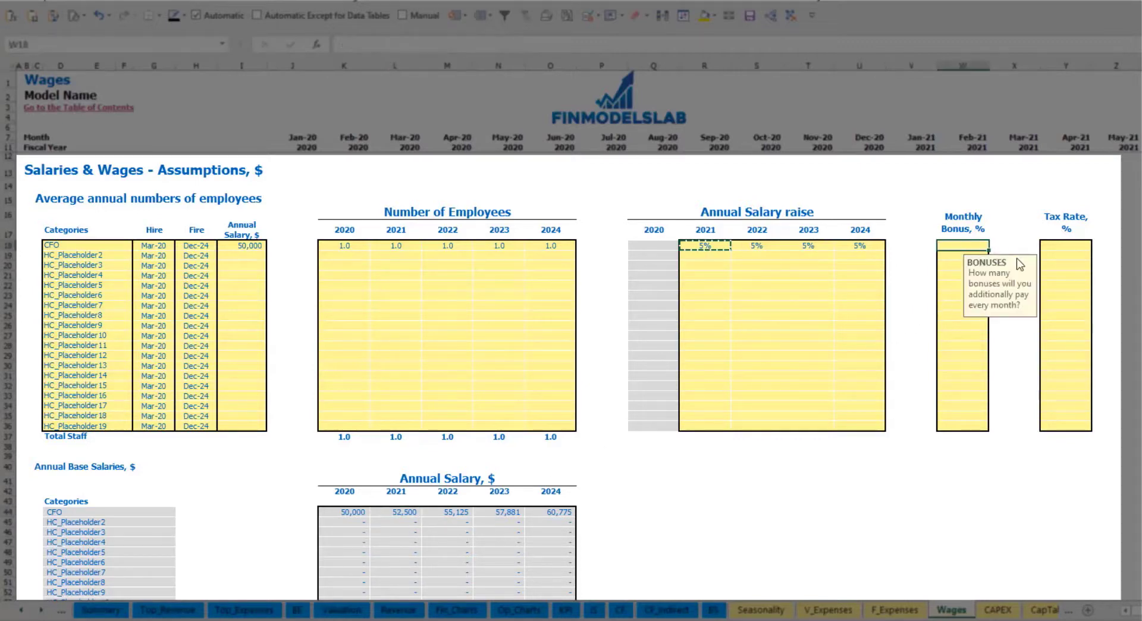
{"action": "type", "text": "10%"}
{"action": "key", "text": "Return"}
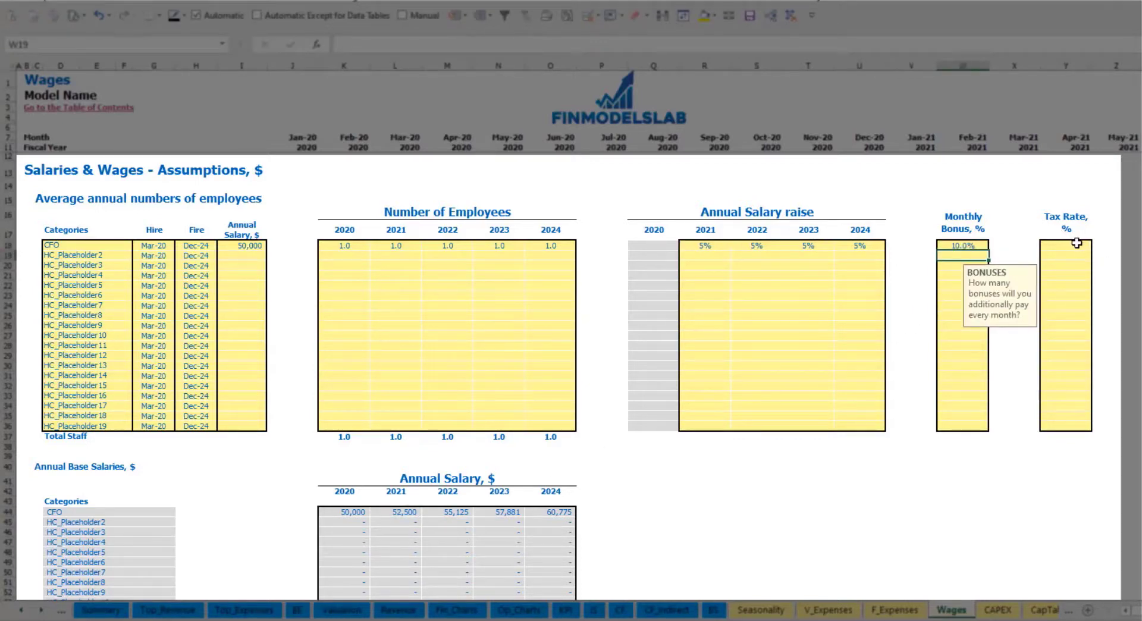
{"action": "left_click", "coordinate": [1076, 242]}
{"action": "type", "text": "5%"}
{"action": "key", "text": "Return"}
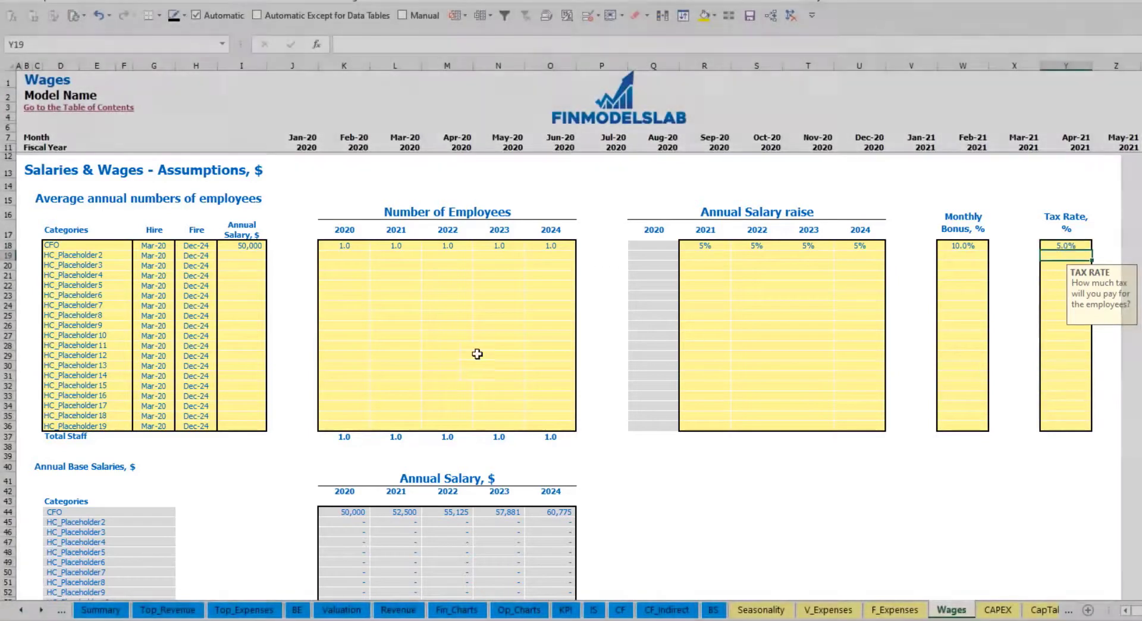
Step: Review the CFO rows and formulas in the Monthly Base Salaries and Monthly Bonus sections, and the CFO's Monthly Base Taxes row
{"action": "scroll", "coordinate": [477, 354], "scroll_direction": "down", "scroll_amount": 15}
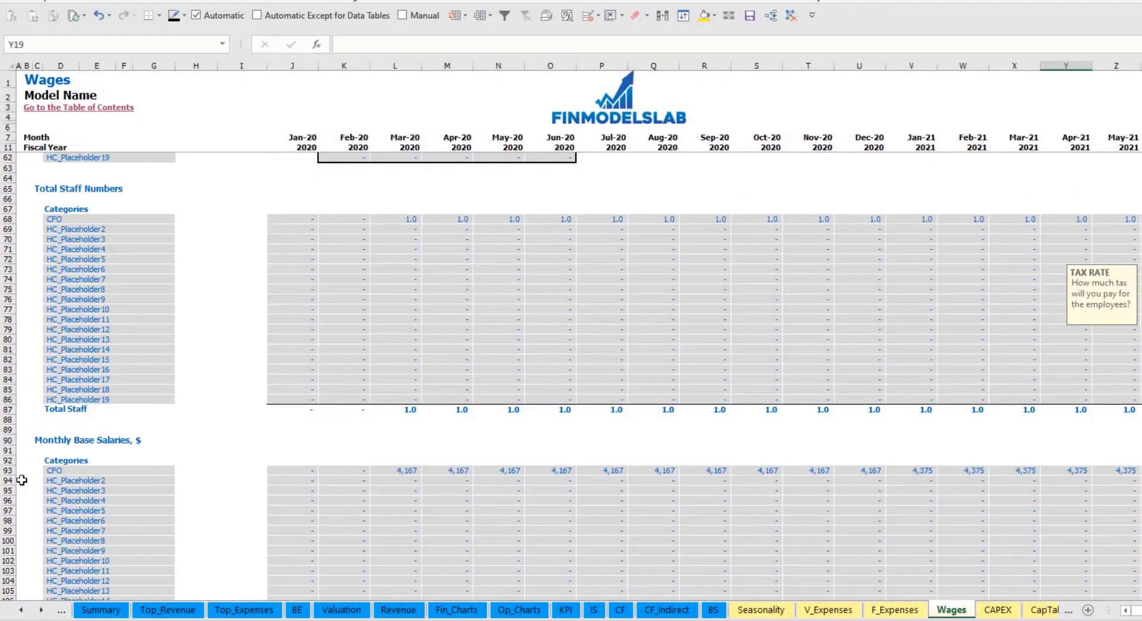
{"action": "scroll", "coordinate": [22, 480], "scroll_direction": "down", "scroll_amount": 3}
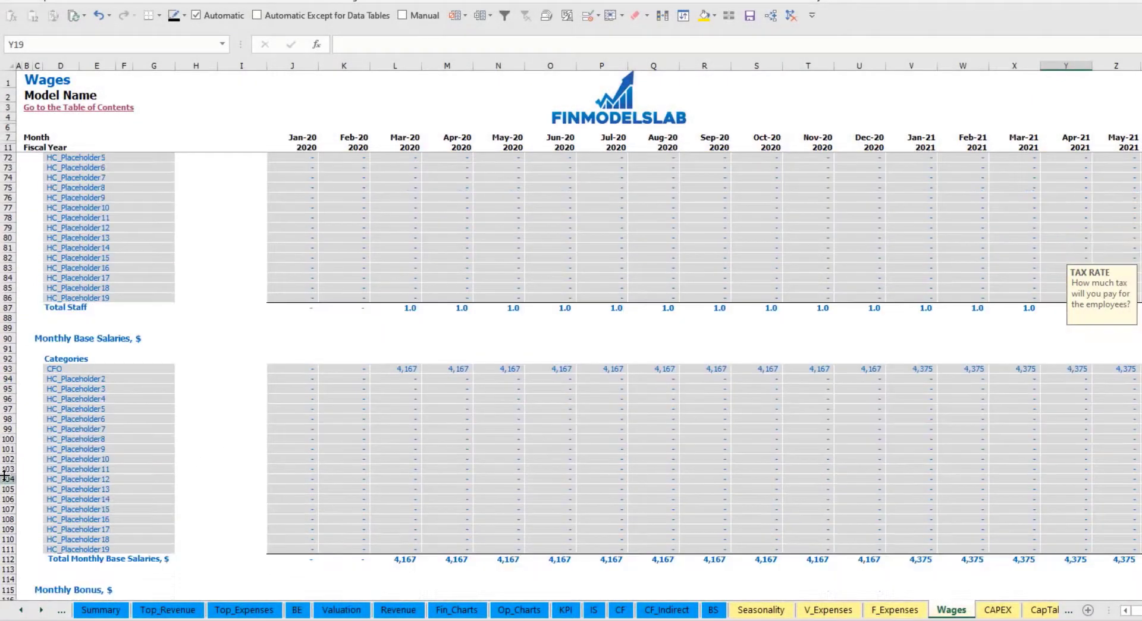
{"action": "left_click", "coordinate": [4, 369]}
{"action": "left_click", "coordinate": [408, 368]}
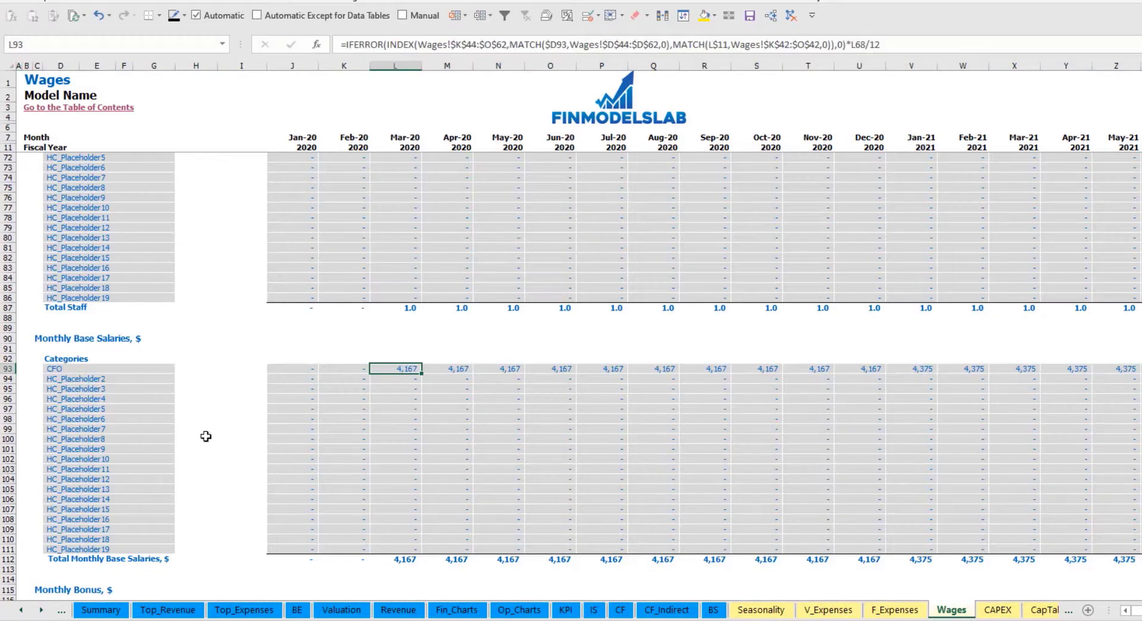
{"action": "scroll", "coordinate": [206, 436], "scroll_direction": "down", "scroll_amount": 7}
{"action": "left_click", "coordinate": [7, 419]}
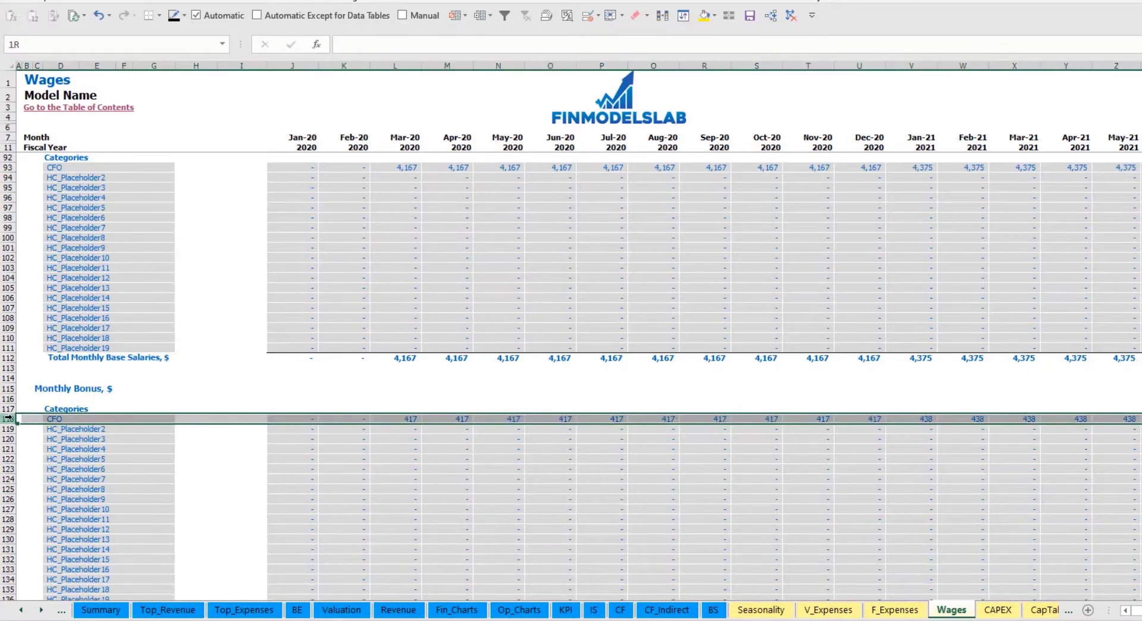
{"action": "left_click", "coordinate": [404, 420]}
{"action": "scroll", "coordinate": [53, 438], "scroll_direction": "down", "scroll_amount": 7}
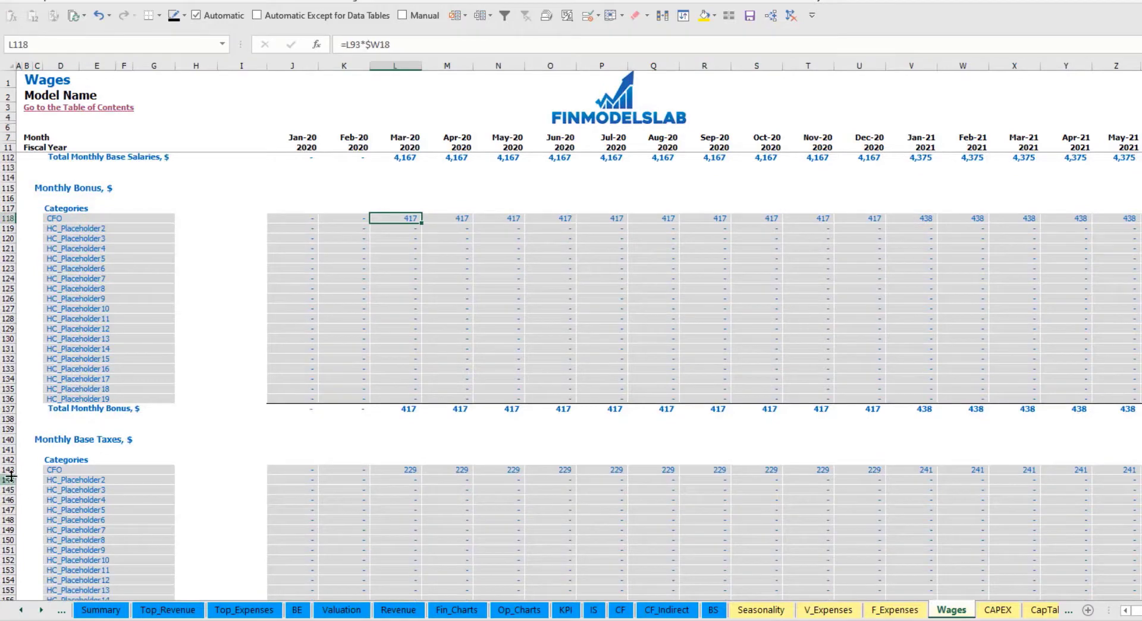
{"action": "left_click", "coordinate": [11, 472]}
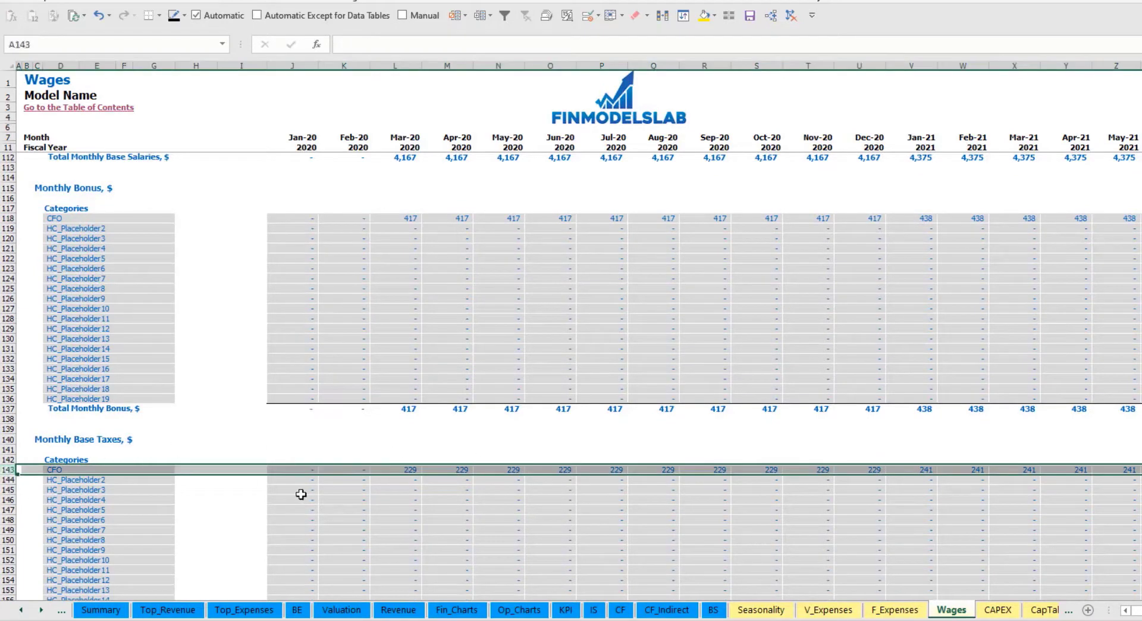
Step: Name the second staff position in the wage assumptions Admin HC and set its hire date to Apr-20
{"action": "scroll", "coordinate": [485, 447], "scroll_direction": "up", "scroll_amount": 20}
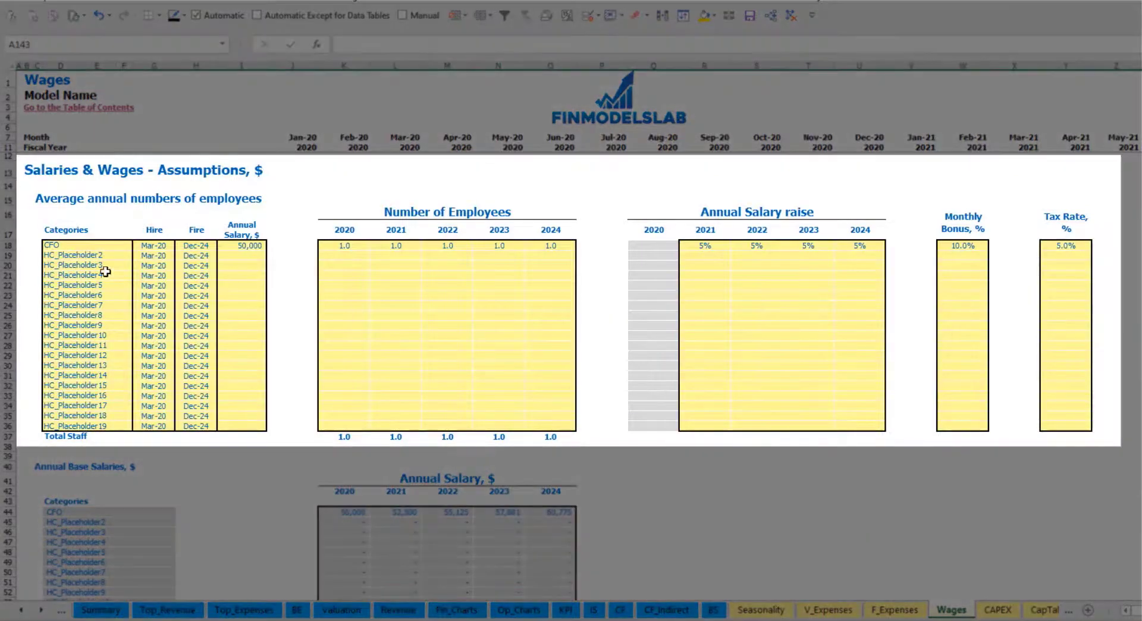
{"action": "left_click", "coordinate": [84, 253]}
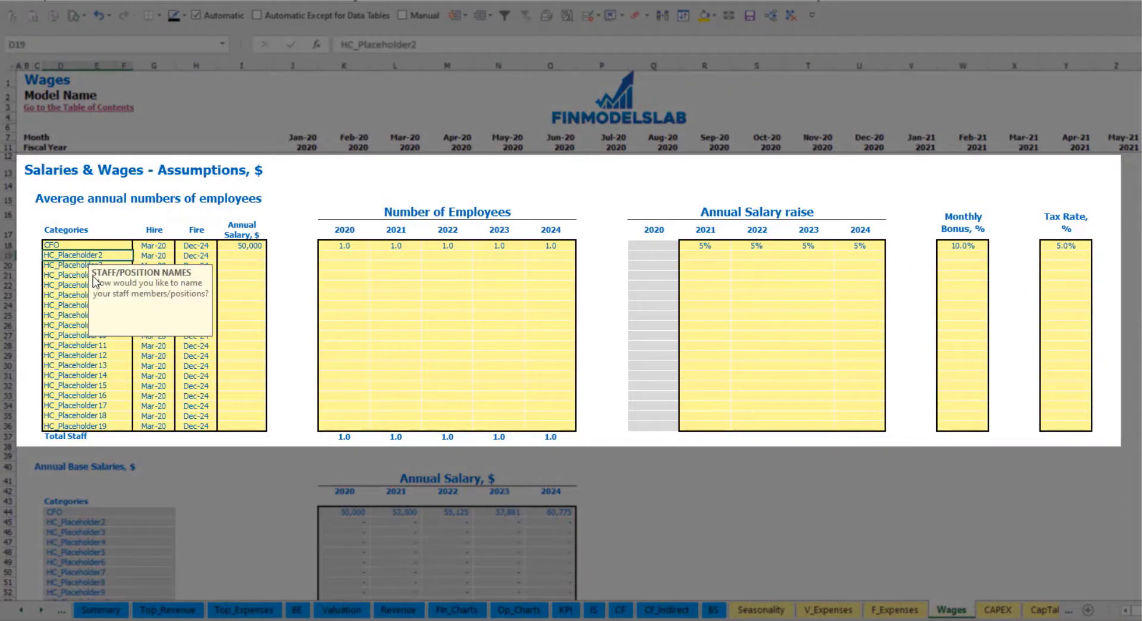
{"action": "type", "text": "Admin HC"}
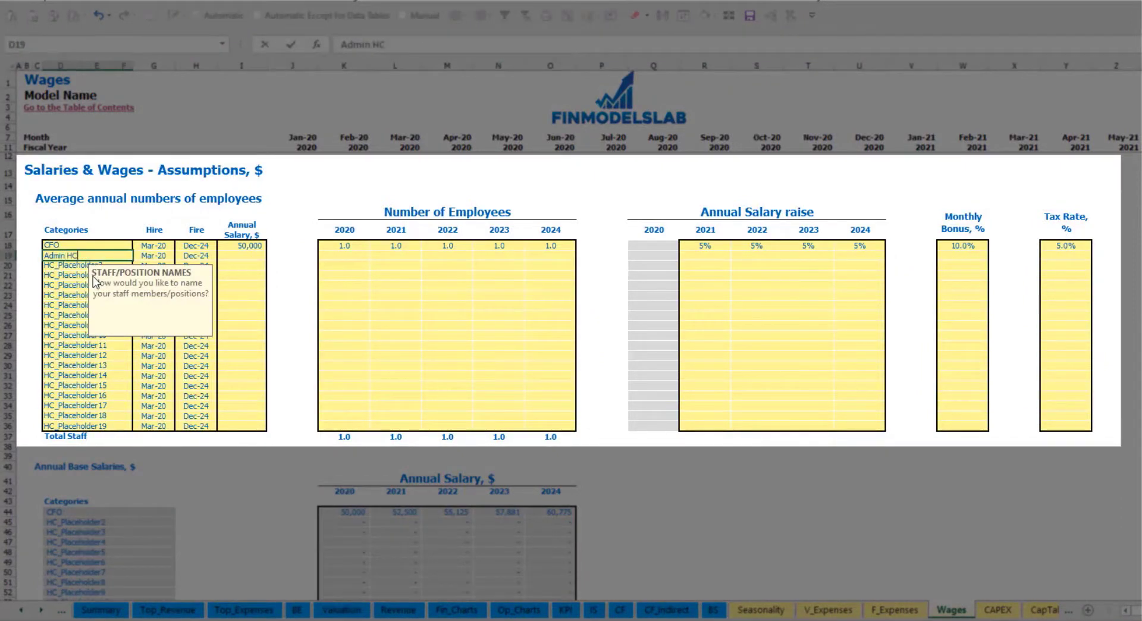
{"action": "key", "text": "Return"}
{"action": "left_click", "coordinate": [162, 254]}
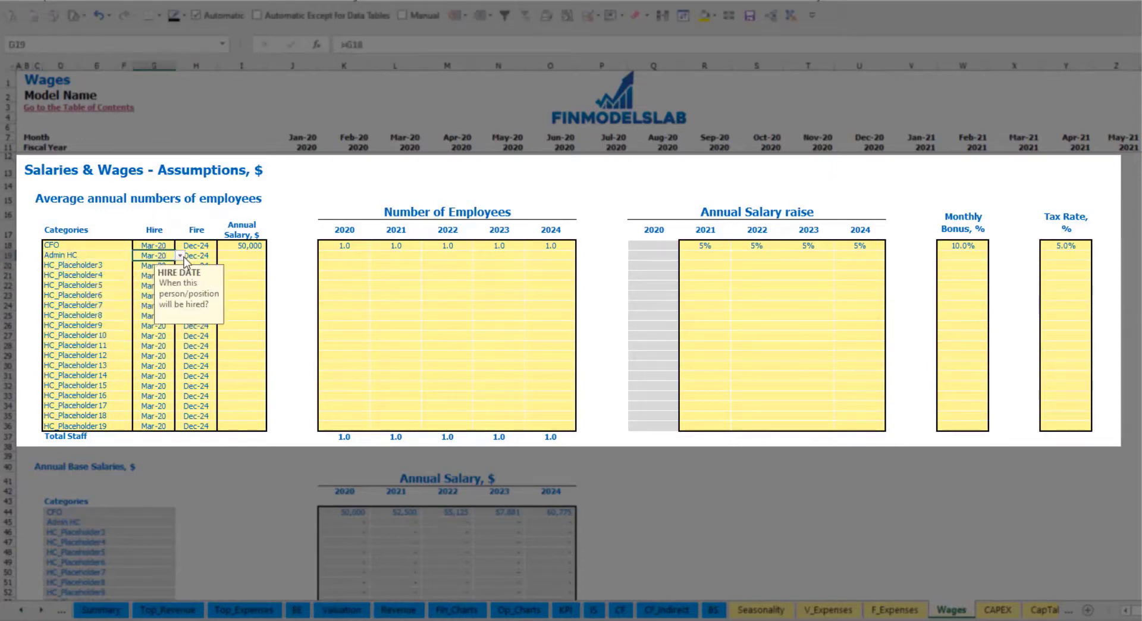
{"action": "left_click", "coordinate": [179, 255]}
{"action": "left_click", "coordinate": [165, 285]}
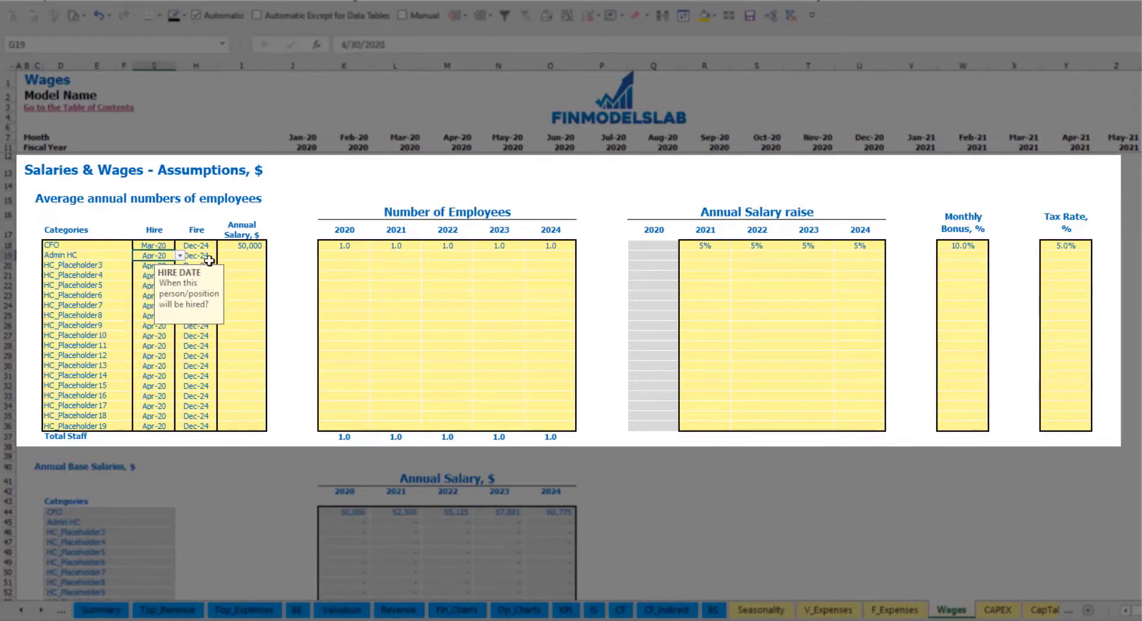
Step: Check the Admin HC fire date and set the position's annual salary to 30,000
{"action": "left_click", "coordinate": [206, 257]}
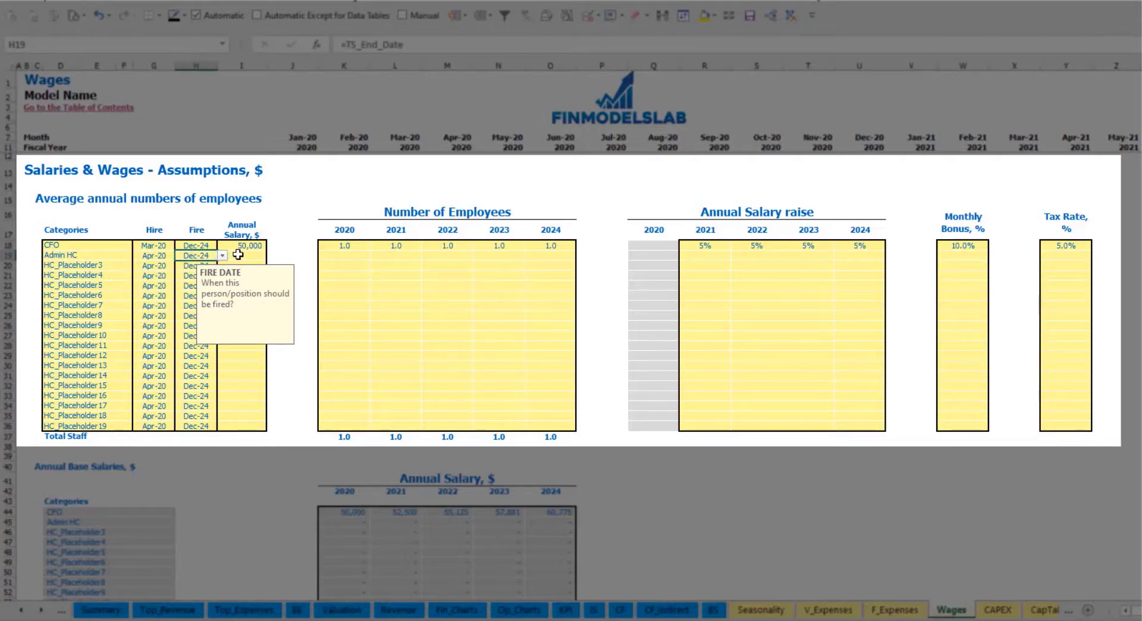
{"action": "left_click", "coordinate": [239, 255]}
{"action": "type", "text": "30,"}
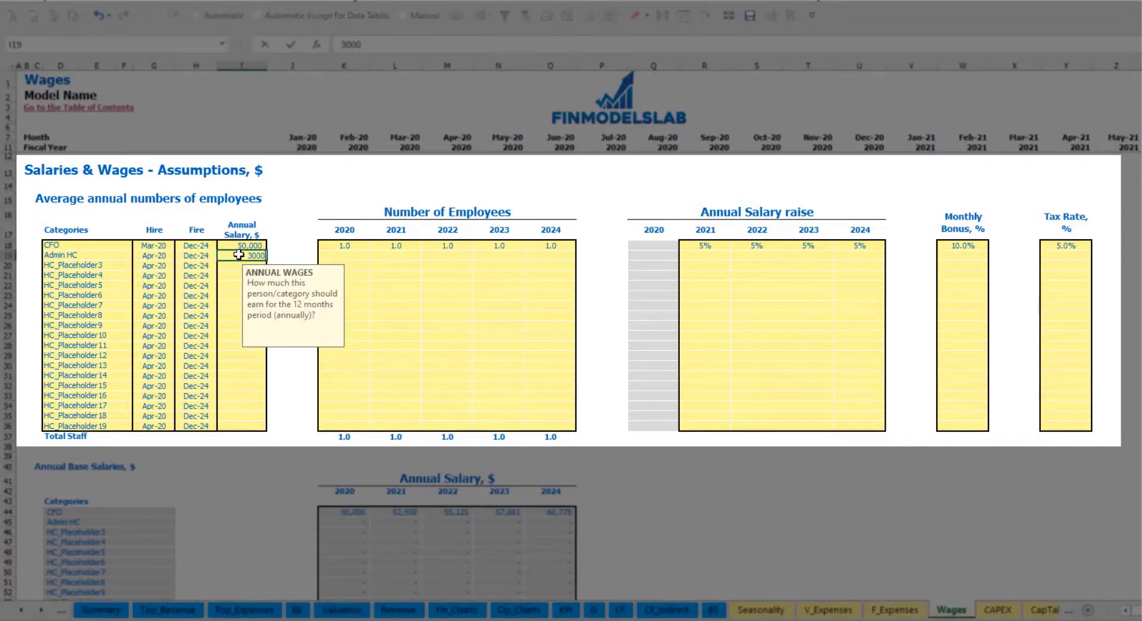
{"action": "type", "text": "000"}
Step: Set the Admin HC number of employees to 2, 4, 6, 8 and 10 for 2020 through 2024
{"action": "left_click", "coordinate": [354, 255]}
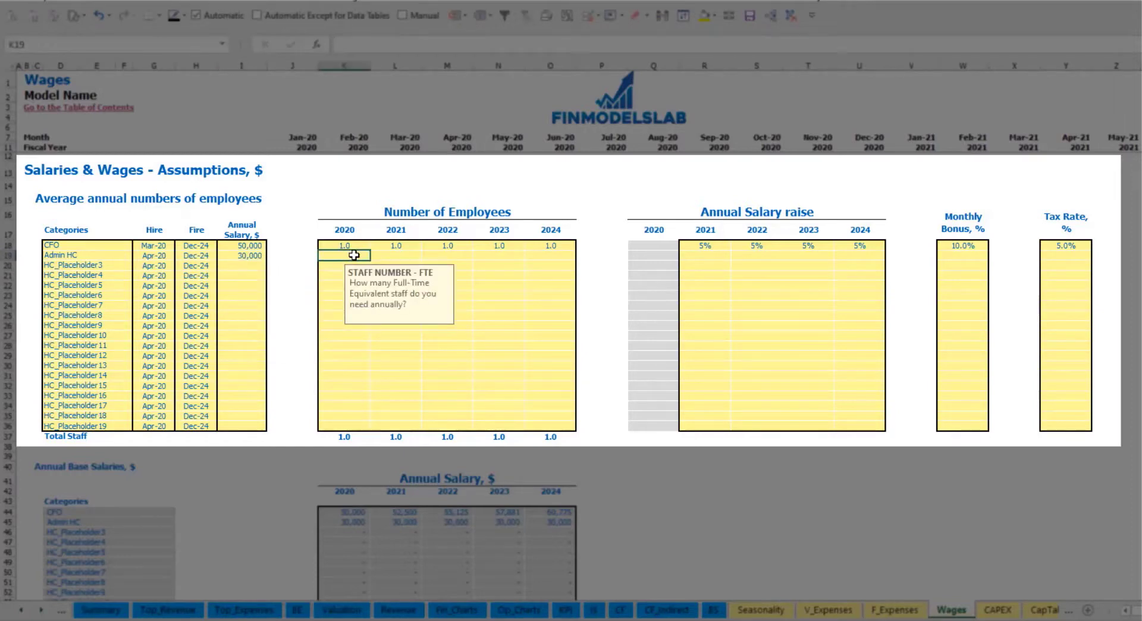
{"action": "type", "text": "2"}
{"action": "key", "text": "Tab"}
{"action": "type", "text": "4"}
{"action": "key", "text": "Tab"}
{"action": "type", "text": "6"}
{"action": "key", "text": "Tab"}
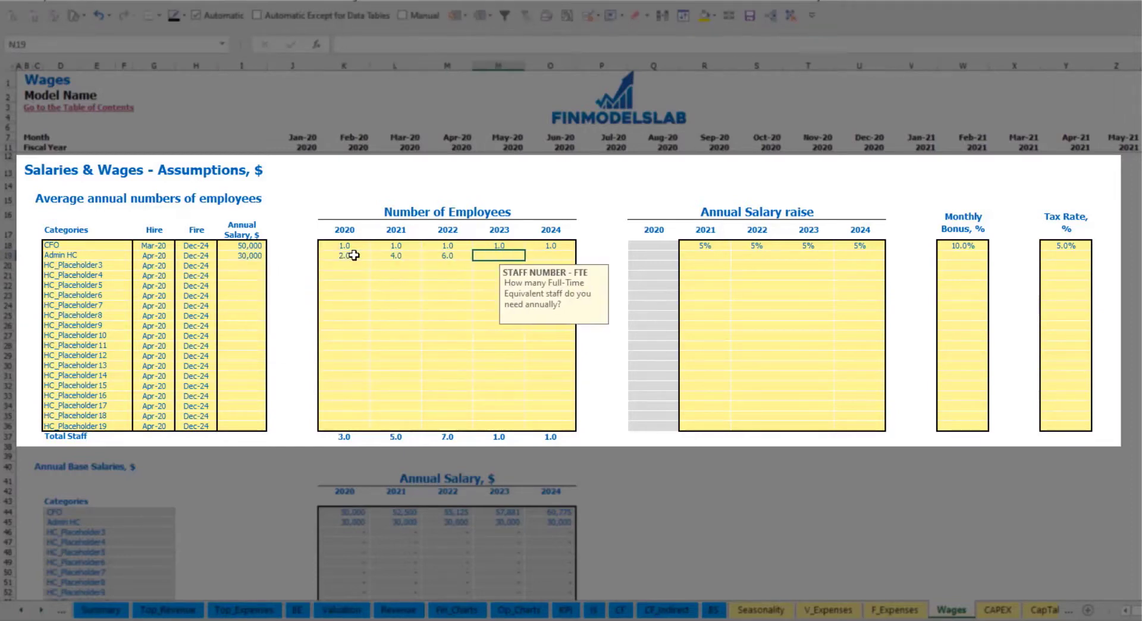
{"action": "type", "text": "8"}
{"action": "key", "text": "Tab"}
{"action": "type", "text": "10"}
{"action": "key", "text": "Tab"}
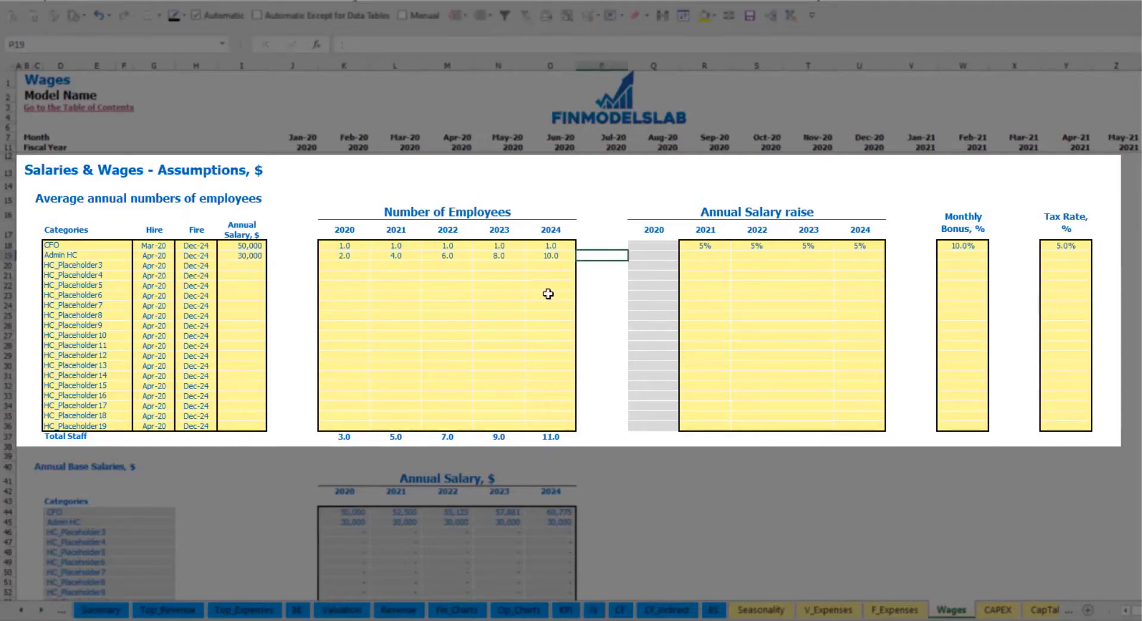
Step: Set the Admin HC annual salary raise to 3% for 2021 and copy it to 2022 through 2024
{"action": "left_click", "coordinate": [701, 254]}
{"action": "type", "text": "3"}
{"action": "key", "text": "Return"}
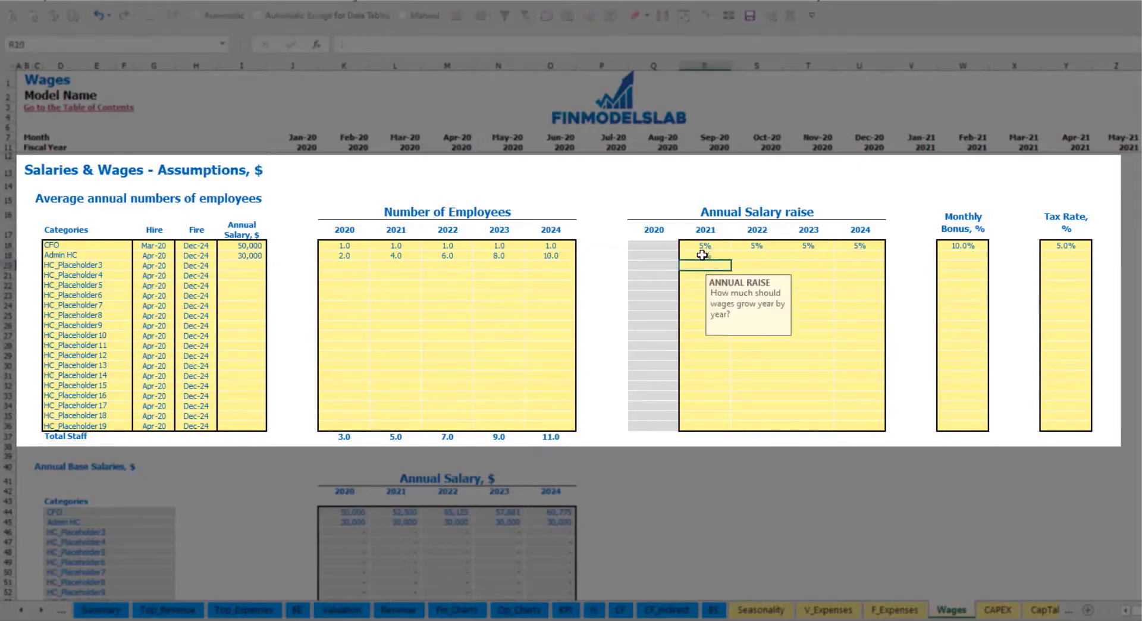
{"action": "key", "text": "Up"}
{"action": "key", "text": "ctrl+c"}
{"action": "key", "text": "Right"}
{"action": "key", "text": "shift+Right"}
{"action": "key", "text": "shift+Right"}
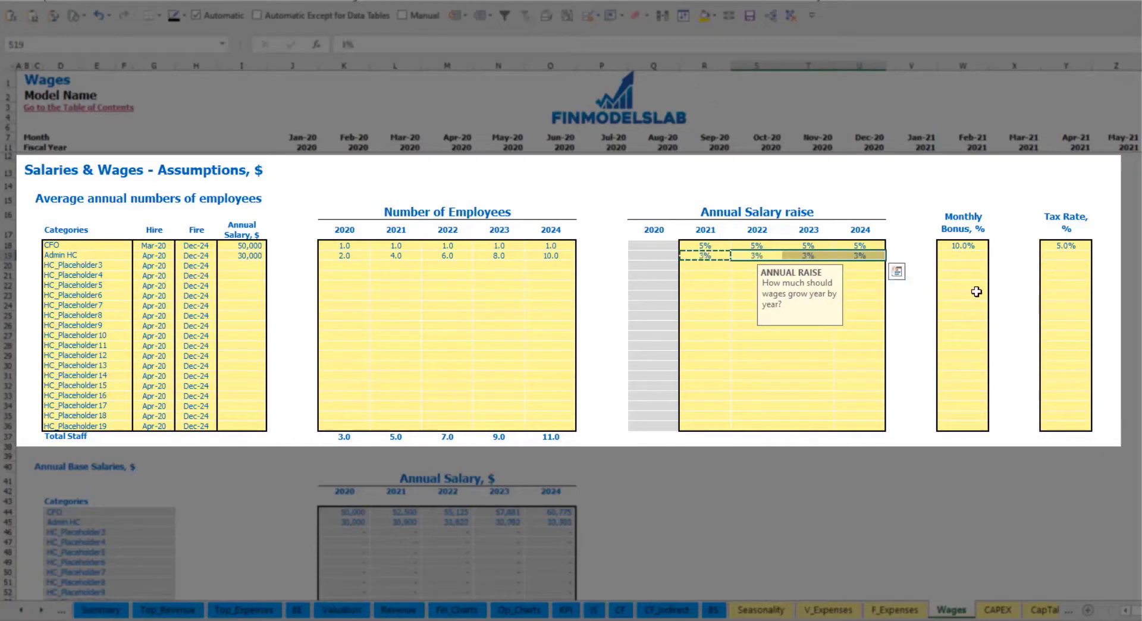
{"action": "key", "text": "ctrl+v"}
Step: Set the Admin HC monthly bonus to 5% and its tax rate to 5%
{"action": "left_click", "coordinate": [978, 257]}
{"action": "type", "text": "5"}
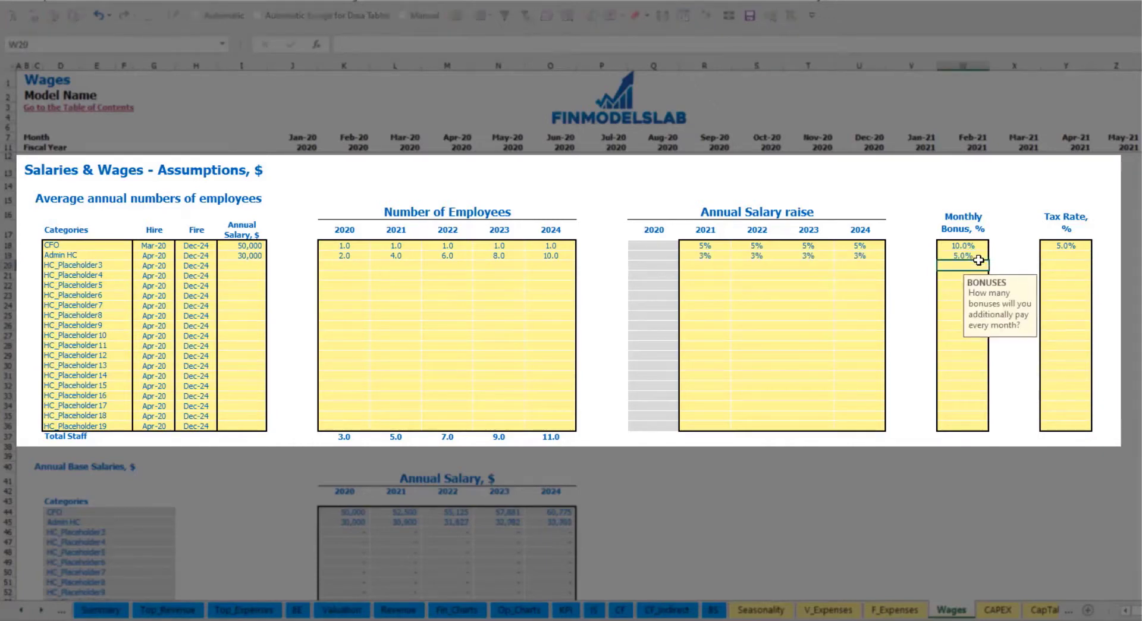
{"action": "key", "text": "Tab"}
{"action": "key", "text": "Tab"}
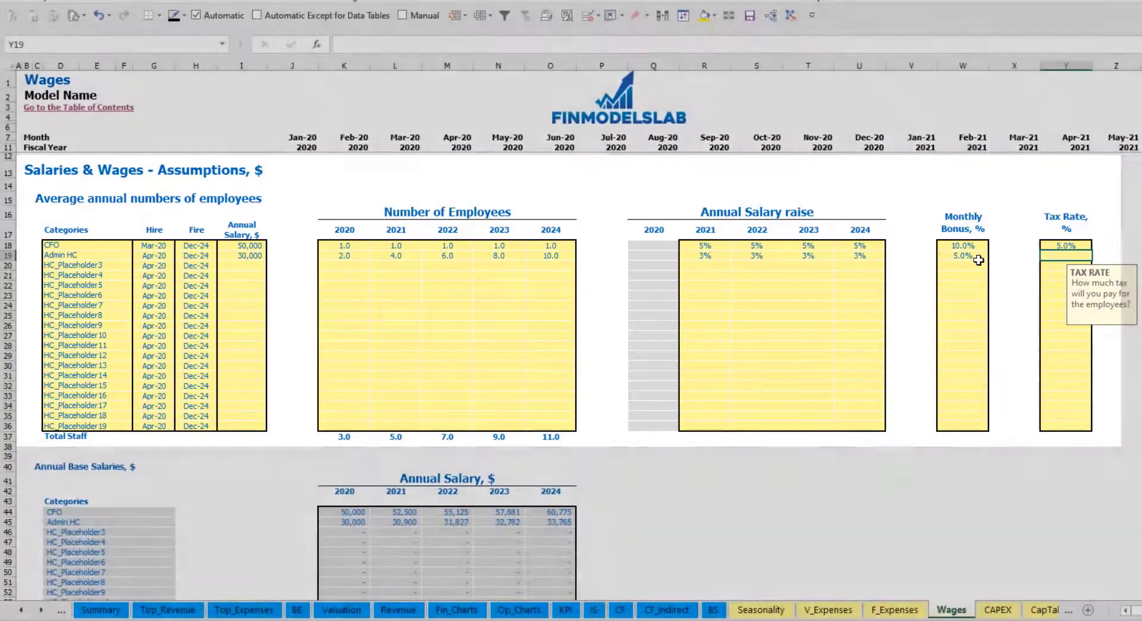
{"action": "type", "text": "5"}
{"action": "key", "text": "Return"}
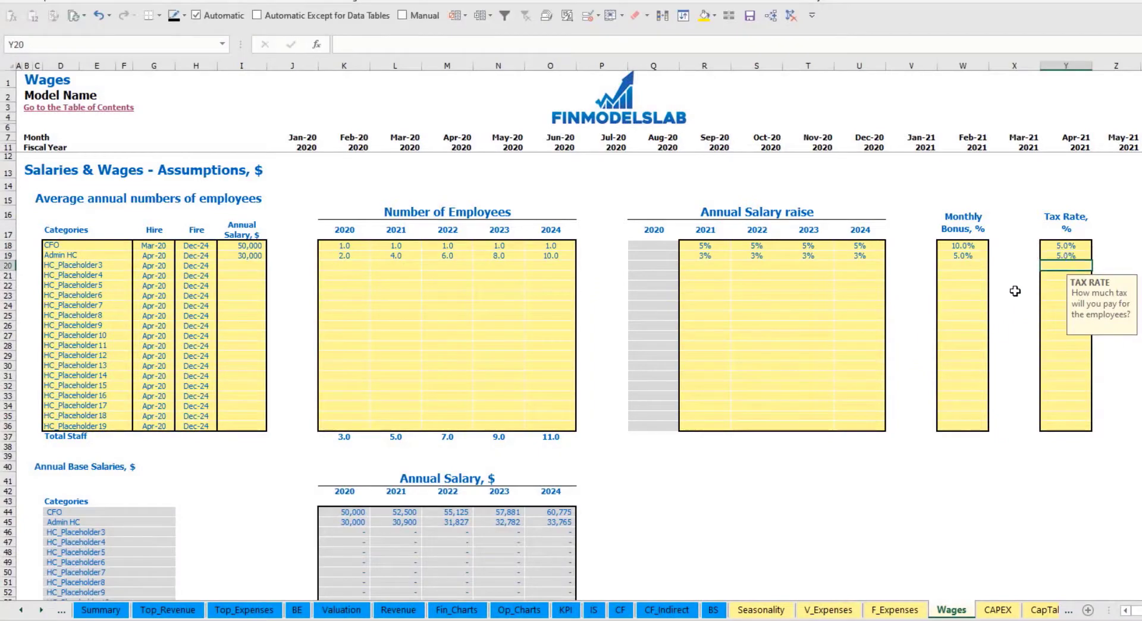
Step: Review the monthly Admin HC headcount in the Total Staff Numbers table from 2020 through 2024
{"action": "scroll", "coordinate": [437, 369], "scroll_direction": "down", "scroll_amount": 3}
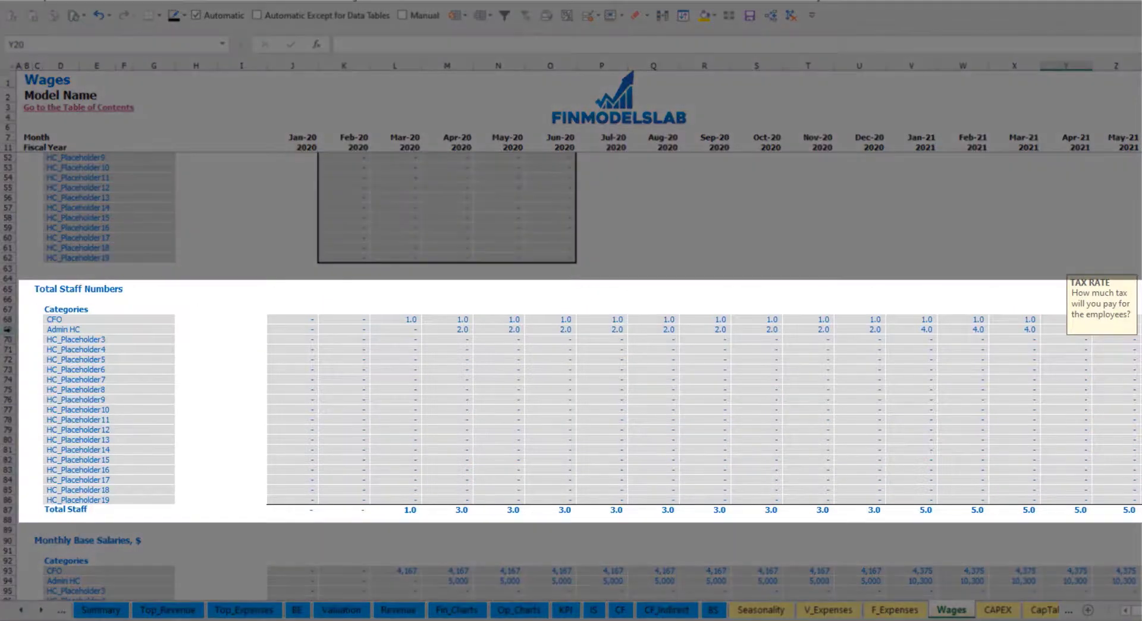
{"action": "left_click", "coordinate": [9, 329]}
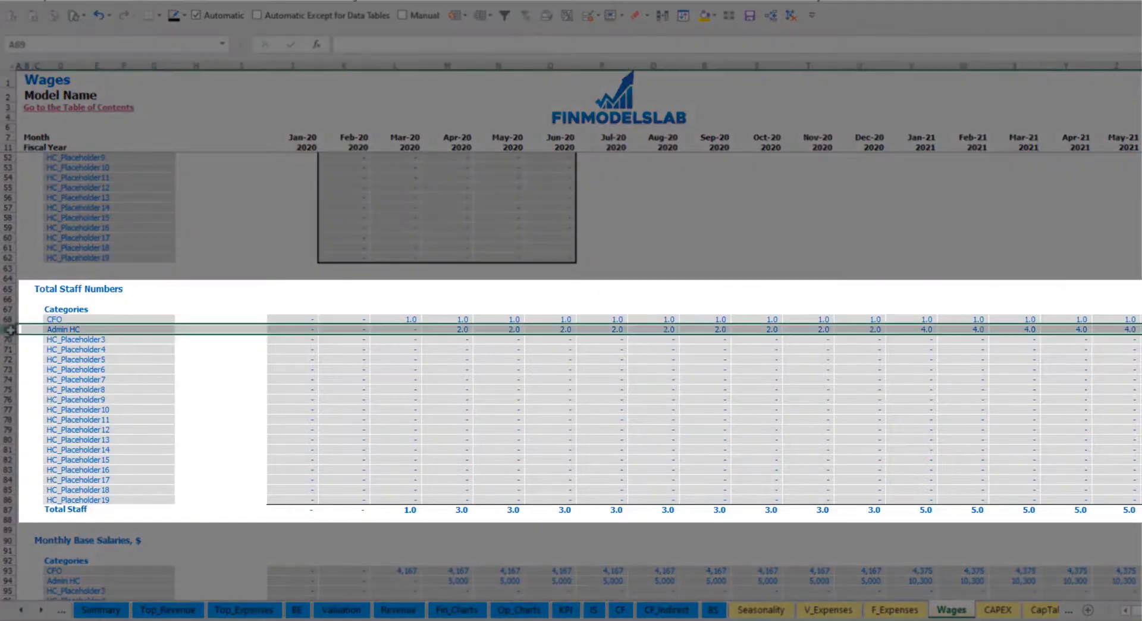
{"action": "left_click", "coordinate": [459, 329]}
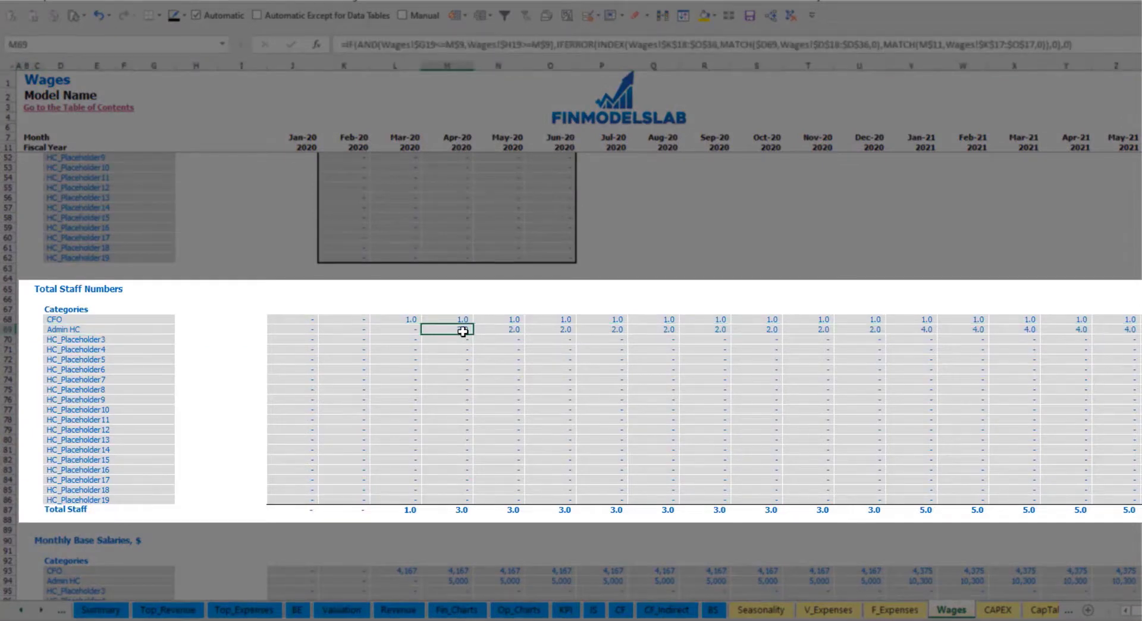
{"action": "left_click_drag", "start_coordinate": [462, 332], "coordinate": [870, 329]}
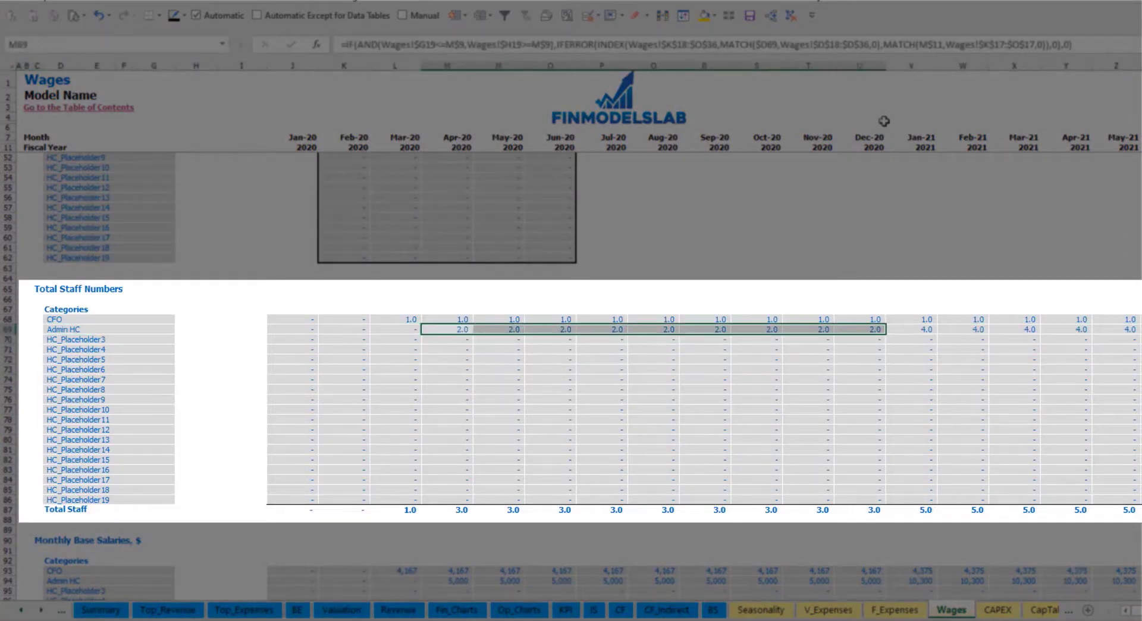
{"action": "left_click", "coordinate": [931, 330]}
{"action": "left_click_drag", "start_coordinate": [941, 330], "coordinate": [1141, 330]}
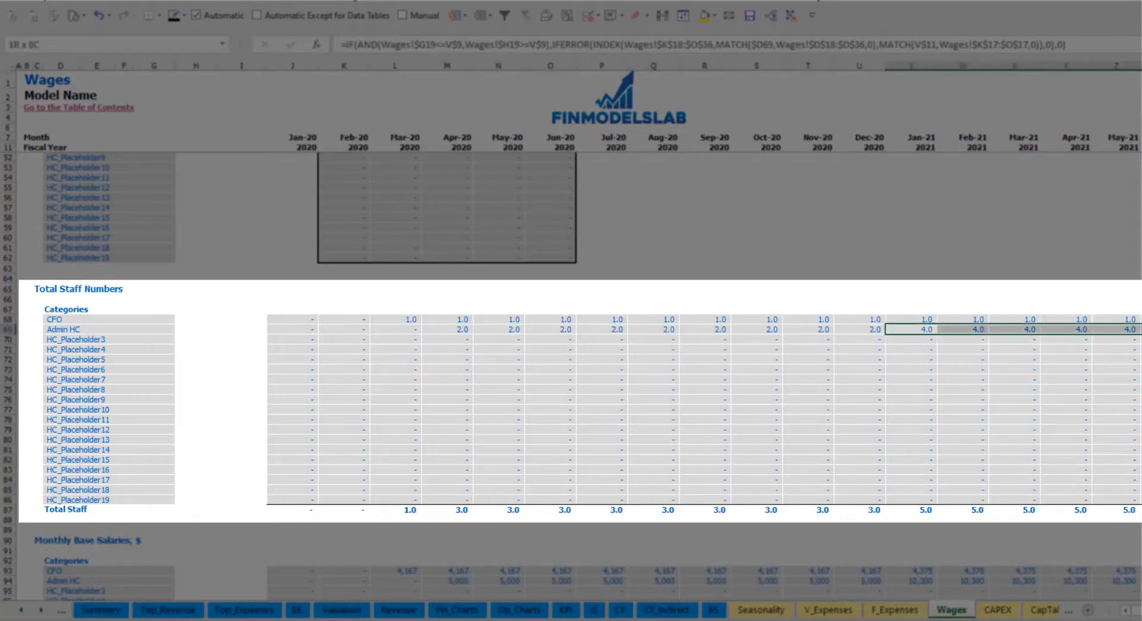
{"action": "scroll", "coordinate": [578, 337], "scroll_direction": "right", "scroll_amount": 8}
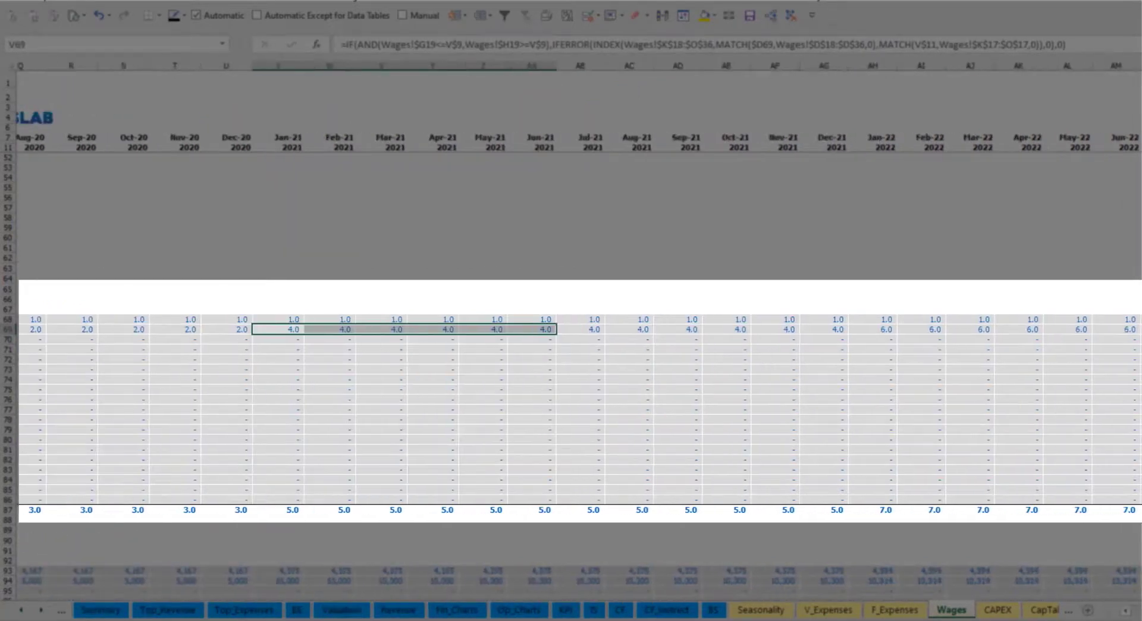
{"action": "scroll", "coordinate": [578, 337], "scroll_direction": "right", "scroll_amount": 3}
{"action": "left_click", "coordinate": [1046, 329]}
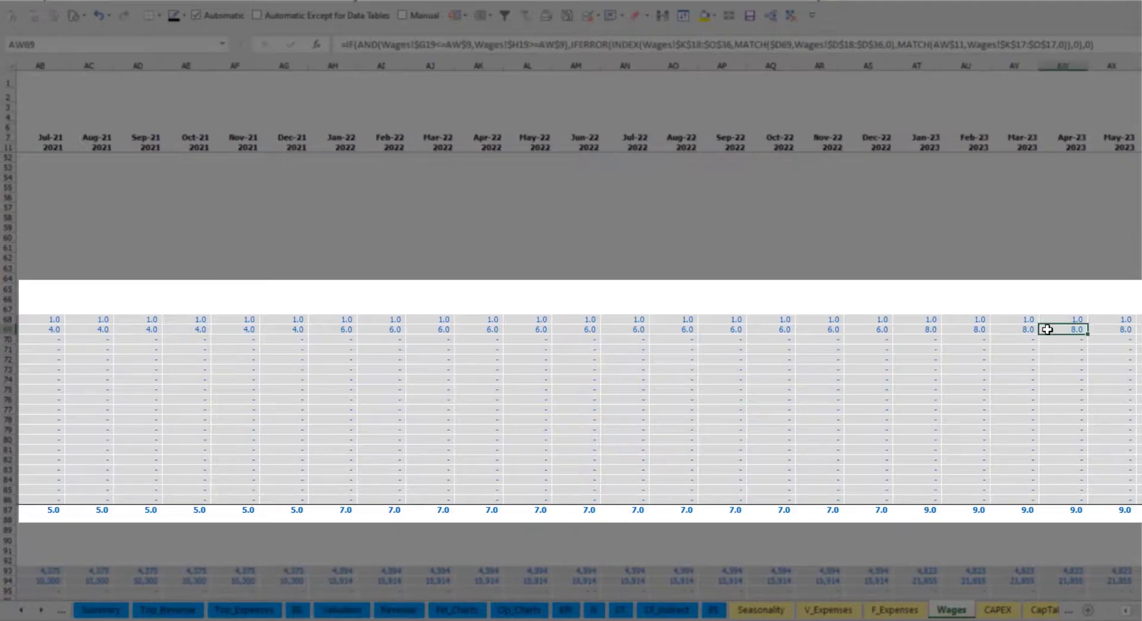
{"action": "scroll", "coordinate": [951, 326], "scroll_direction": "right", "scroll_amount": 5}
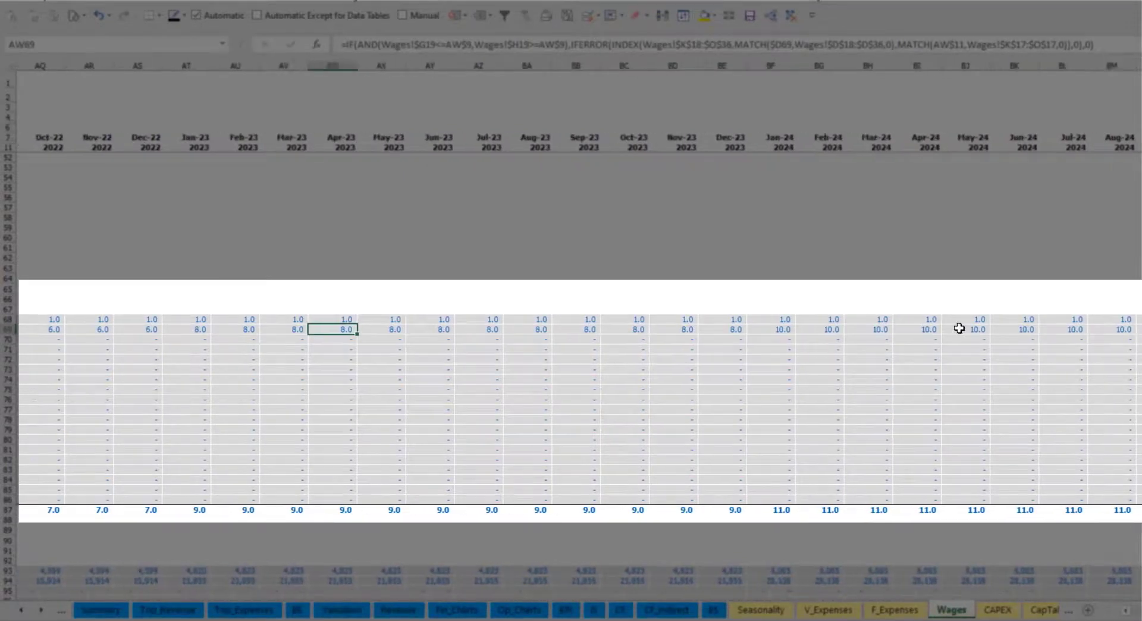
{"action": "scroll", "coordinate": [571, 333], "scroll_direction": "left", "scroll_amount": 14}
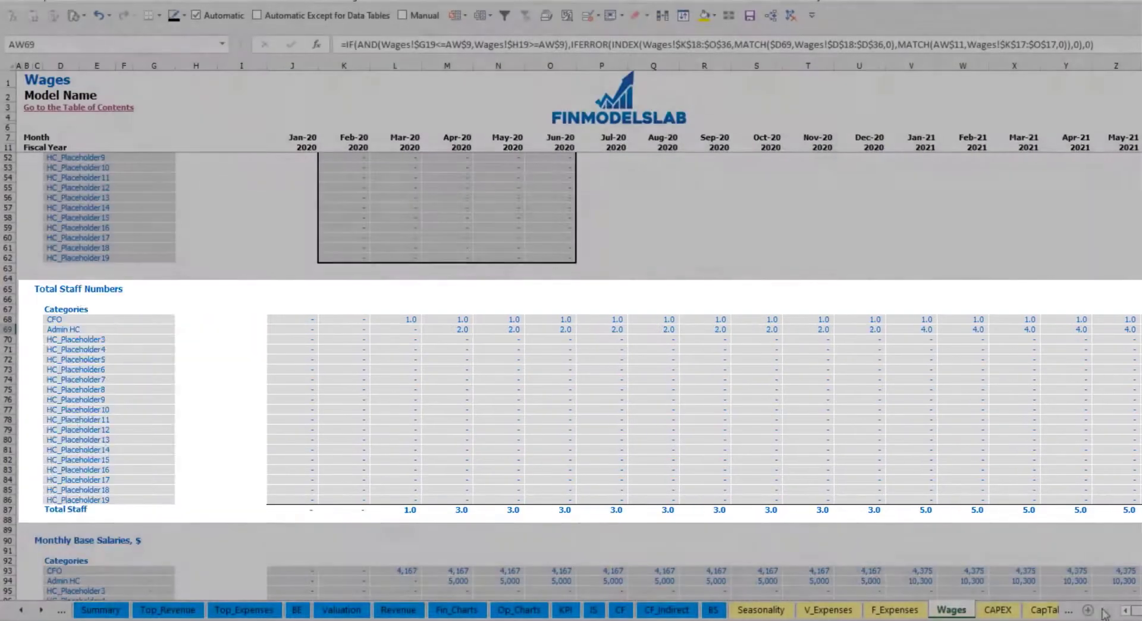
Step: Compare Admin HC monthly base salaries with its staff numbers, and review the monthly bonus and base tax tables
{"action": "scroll", "coordinate": [301, 529], "scroll_direction": "down", "scroll_amount": 3}
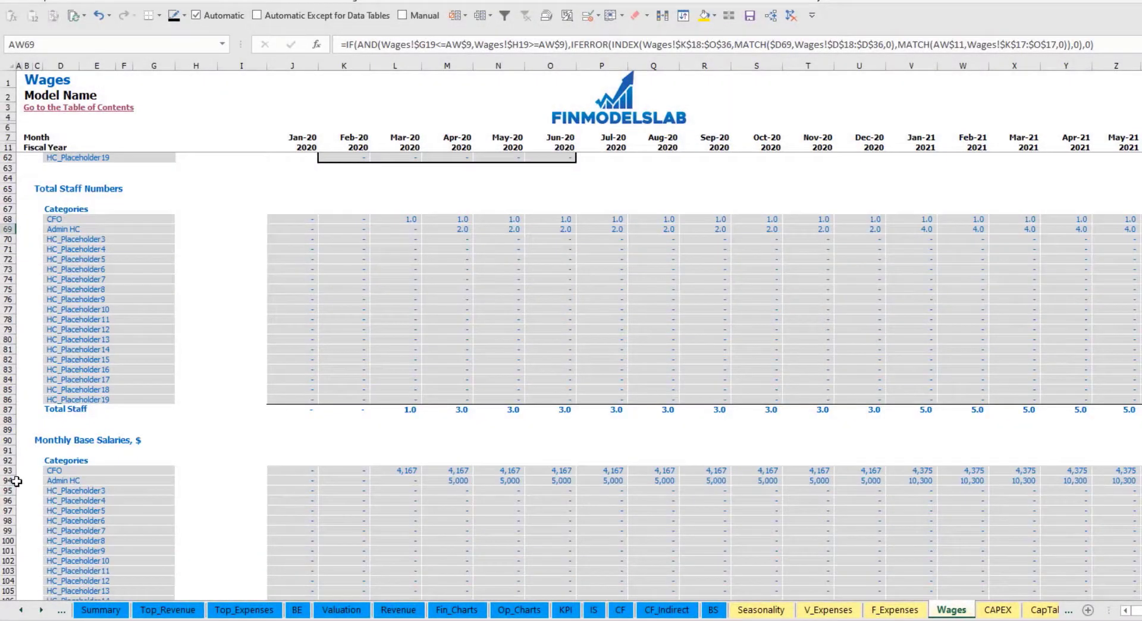
{"action": "left_click", "coordinate": [12, 482]}
{"action": "left_click", "coordinate": [450, 481]}
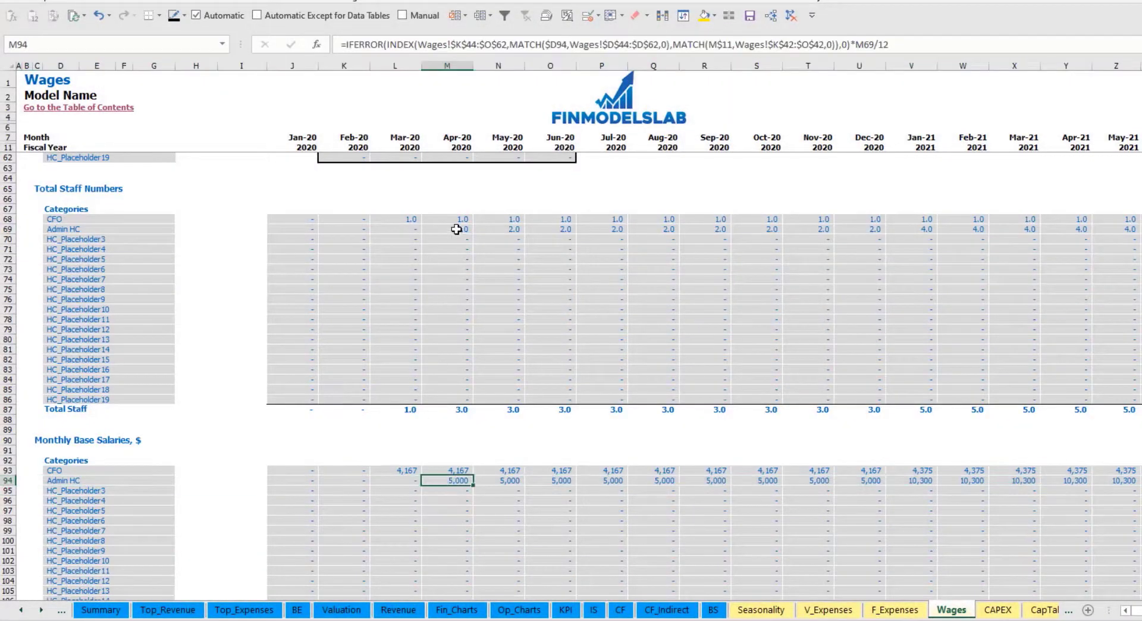
{"action": "left_click", "coordinate": [456, 229]}
{"action": "left_click", "coordinate": [1119, 231]}
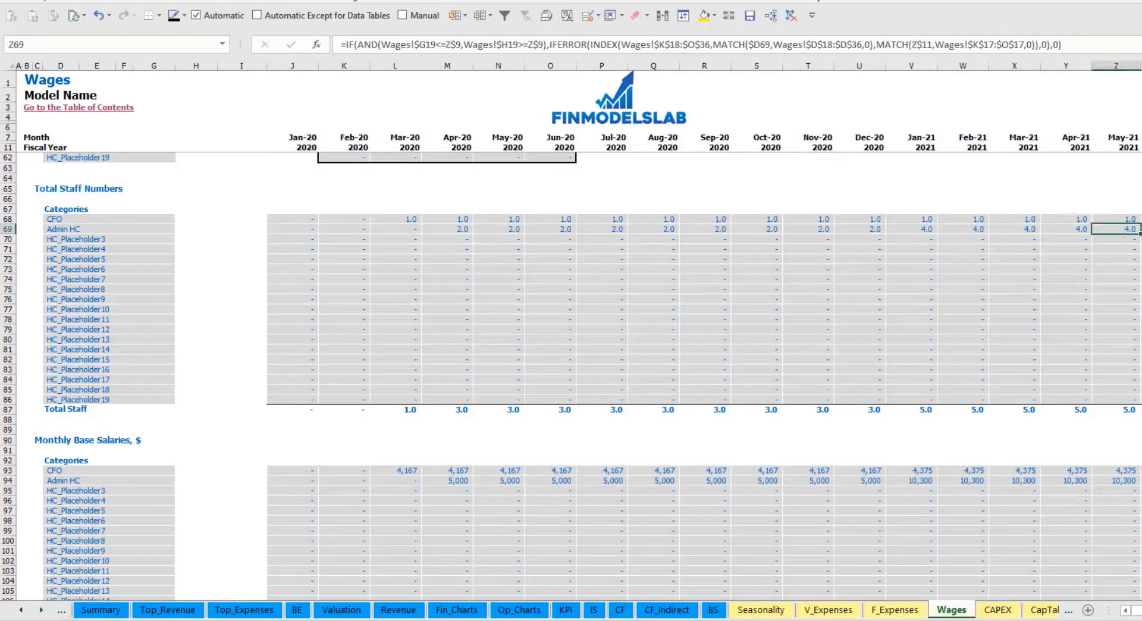
{"action": "left_click", "coordinate": [1134, 481]}
{"action": "scroll", "coordinate": [618, 519], "scroll_direction": "down", "scroll_amount": 10}
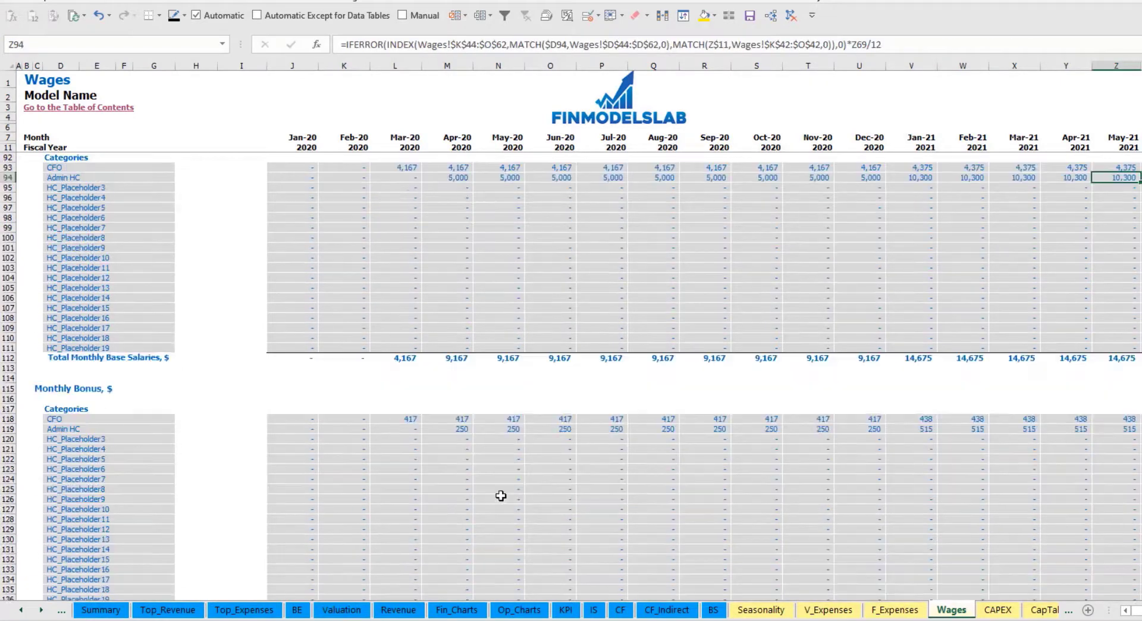
{"action": "scroll", "coordinate": [620, 436], "scroll_direction": "down", "scroll_amount": 10}
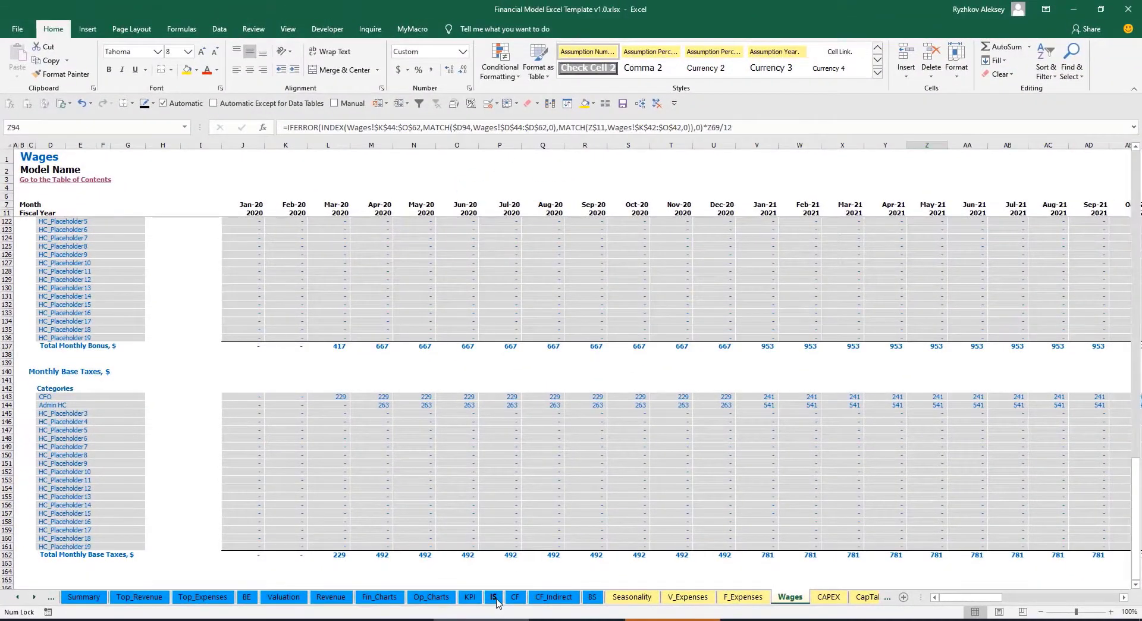
Step: Expand the Salary and Wages group on the income statement and review the CFO and Admin HC lines
{"action": "left_click", "coordinate": [495, 598]}
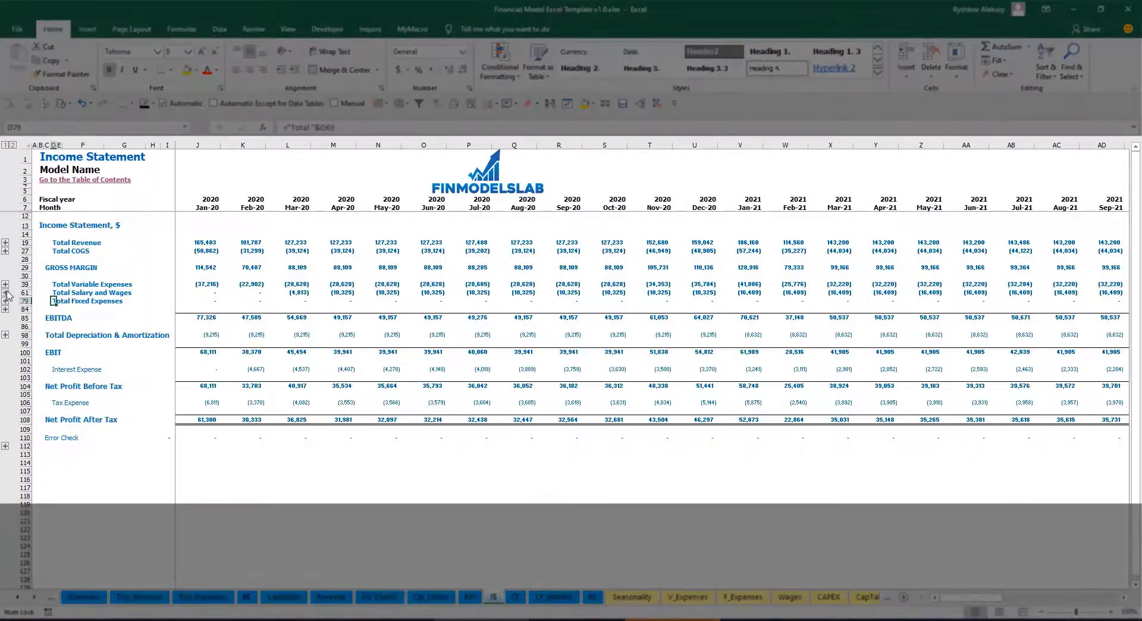
{"action": "left_click", "coordinate": [5, 292]}
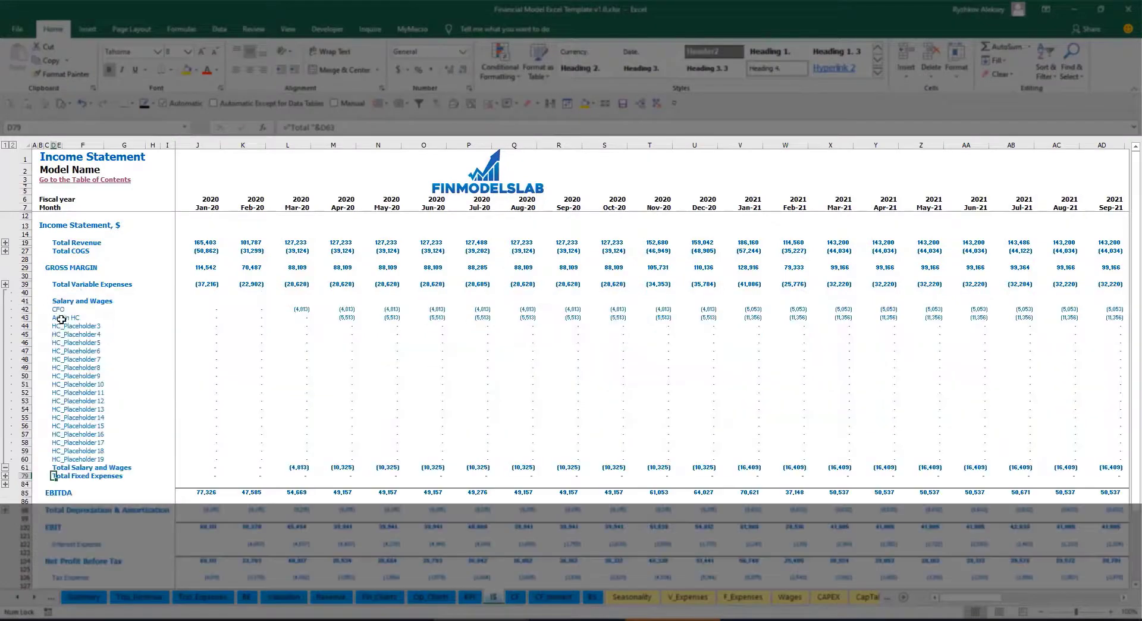
{"action": "left_click", "coordinate": [205, 309]}
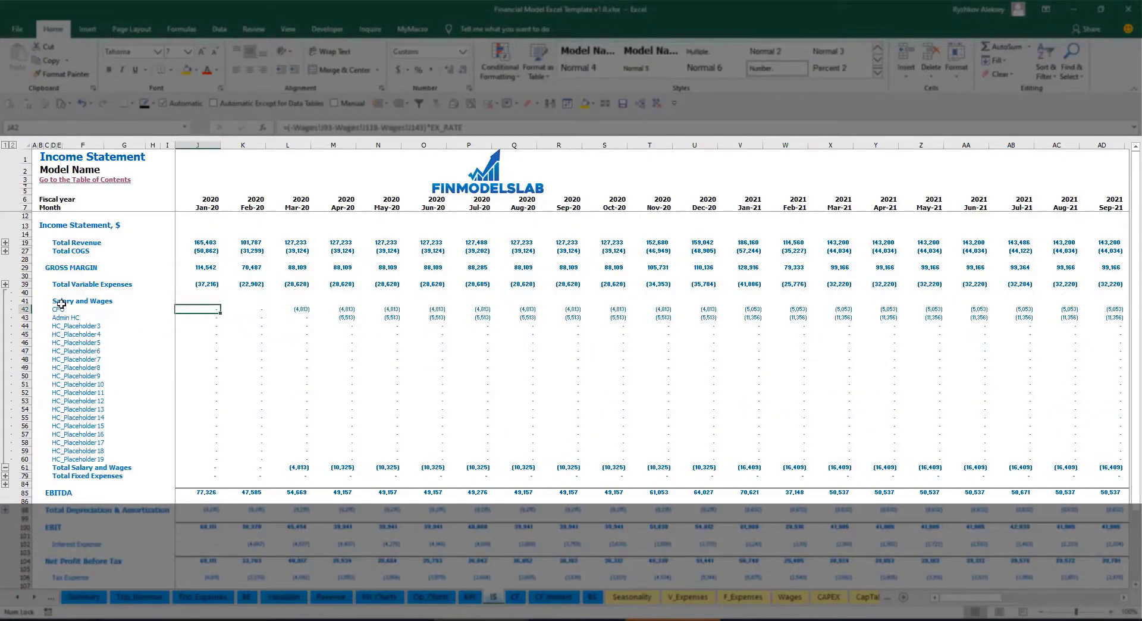
{"action": "left_click_drag", "start_coordinate": [60, 306], "coordinate": [59, 456]}
{"action": "left_click", "coordinate": [102, 317]}
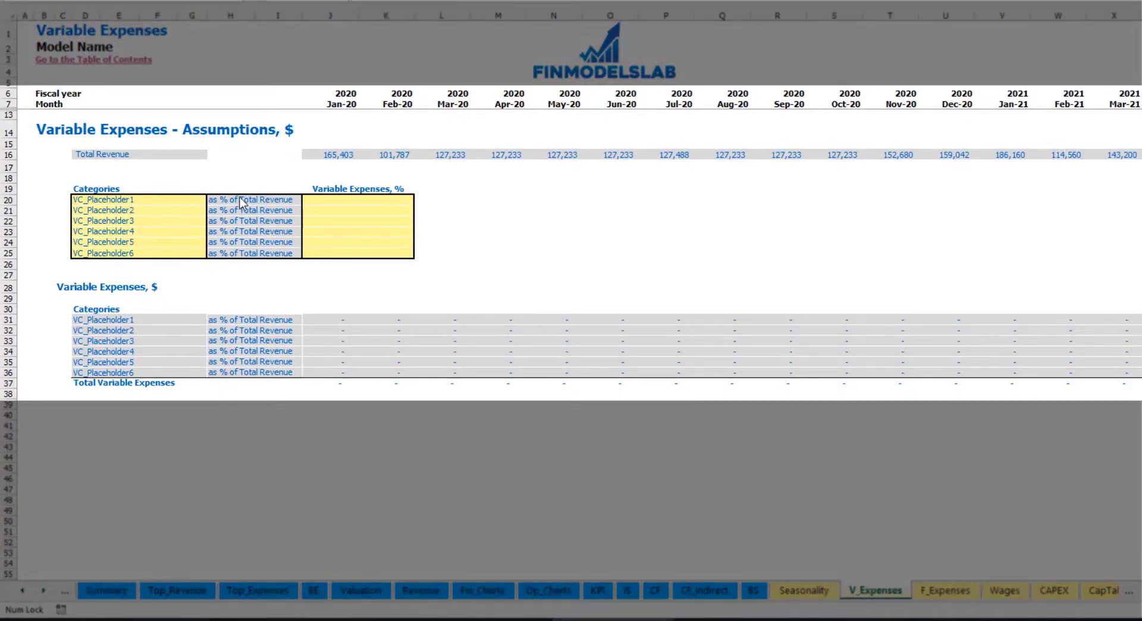
Step: Name the first variable expense category Bank fees and set it to 2.5% of total revenue
{"action": "left_click", "coordinate": [124, 200]}
{"action": "type", "text": "B"}
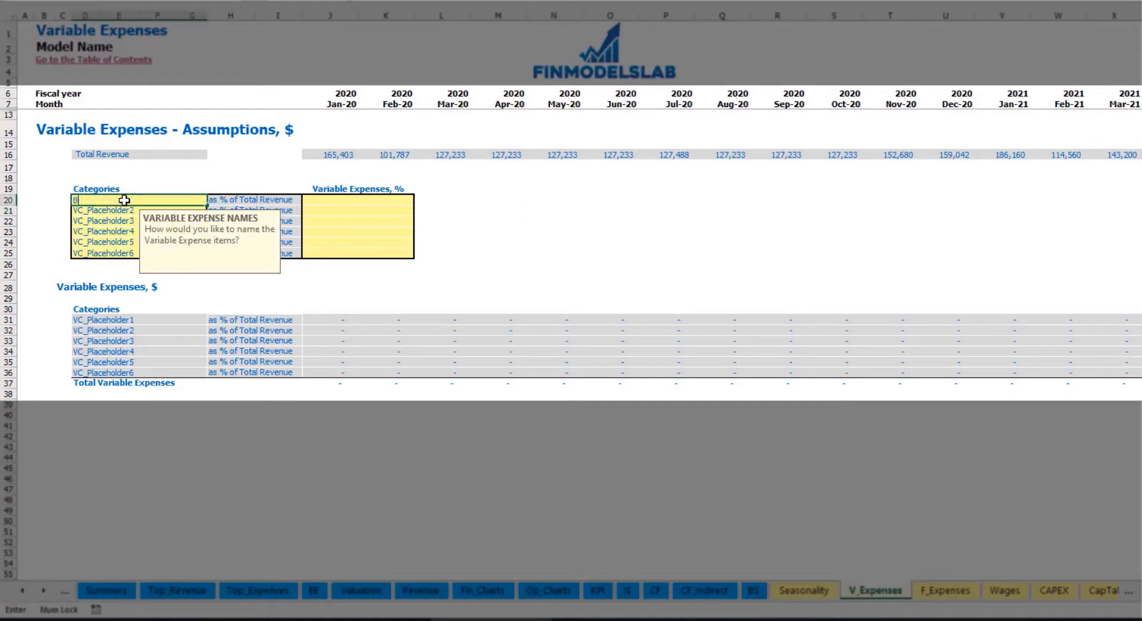
{"action": "type", "text": "ank fees"}
{"action": "key", "text": "Return"}
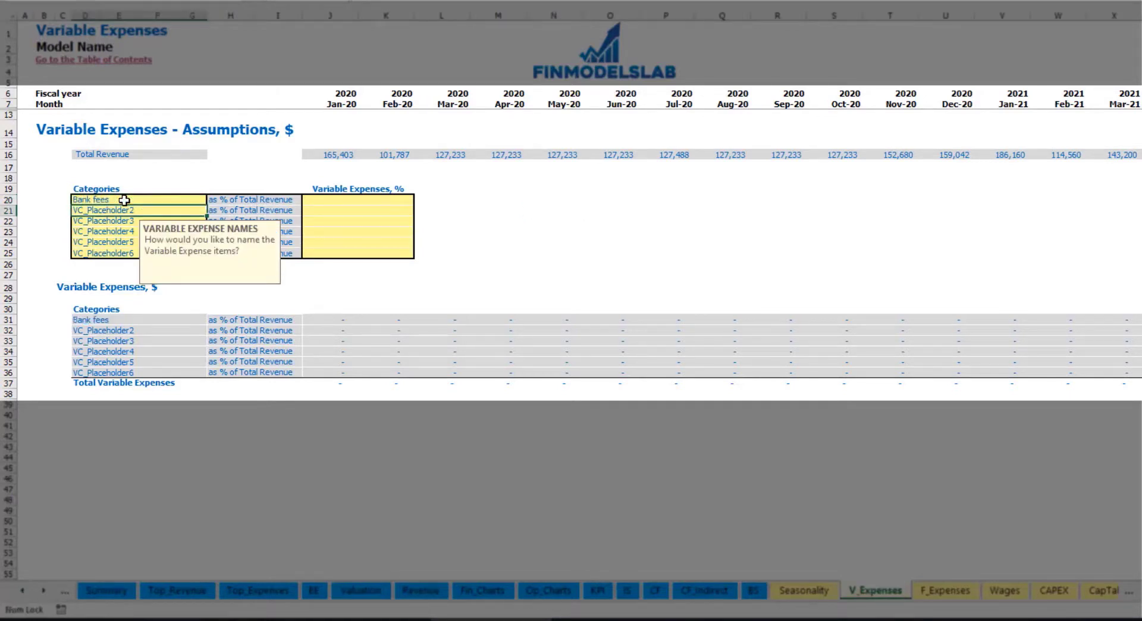
{"action": "left_click", "coordinate": [335, 199]}
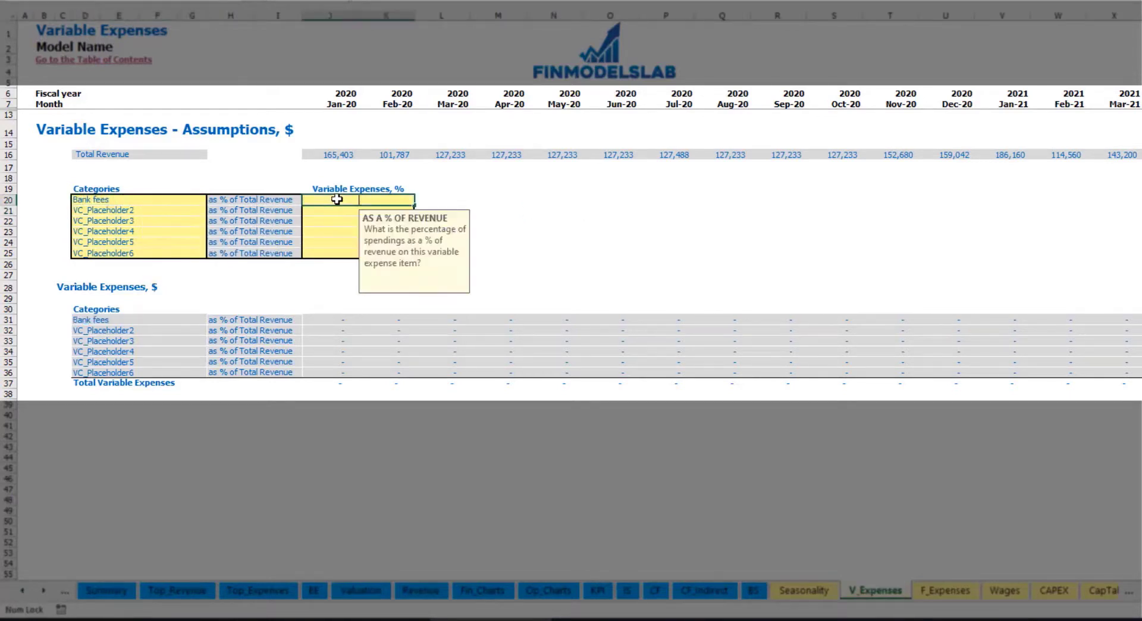
{"action": "type", "text": "2.5"}
{"action": "key", "text": "Return"}
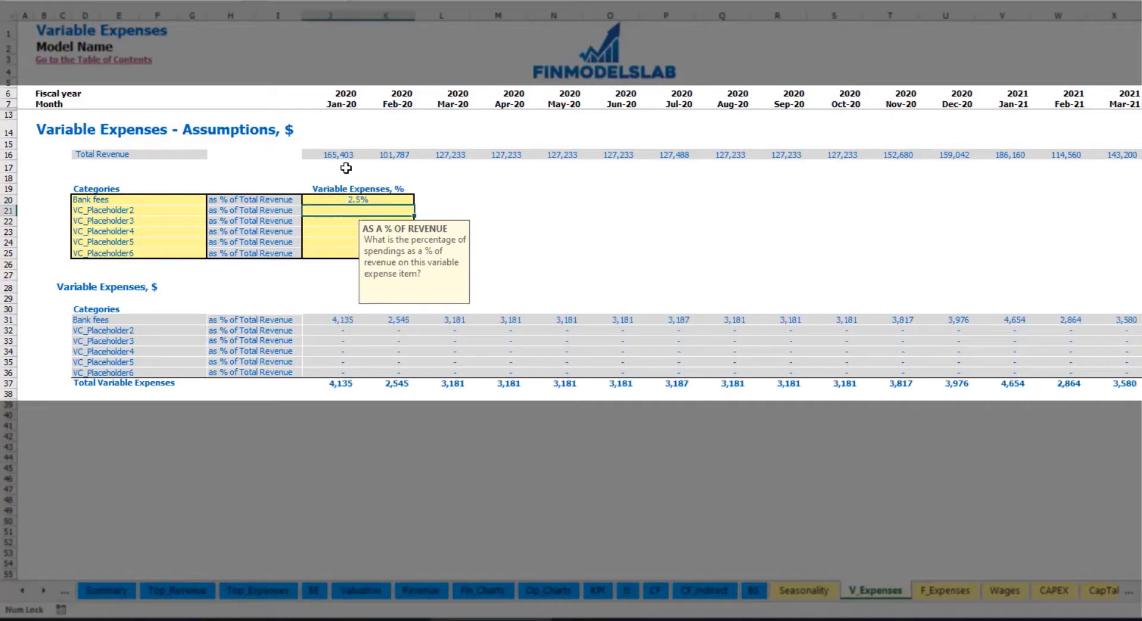
Step: Compare the monthly total revenue with the calculated bank fees on the variable expenses sheet
{"action": "left_click_drag", "start_coordinate": [330, 154], "coordinate": [898, 155]}
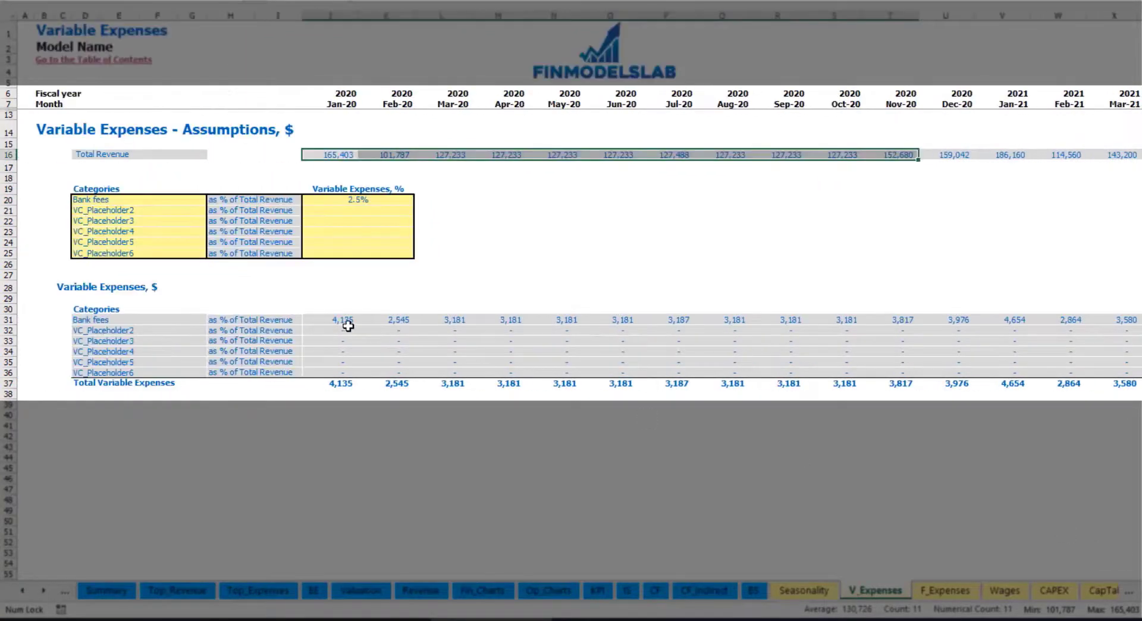
{"action": "left_click", "coordinate": [348, 326]}
{"action": "left_click", "coordinate": [441, 322]}
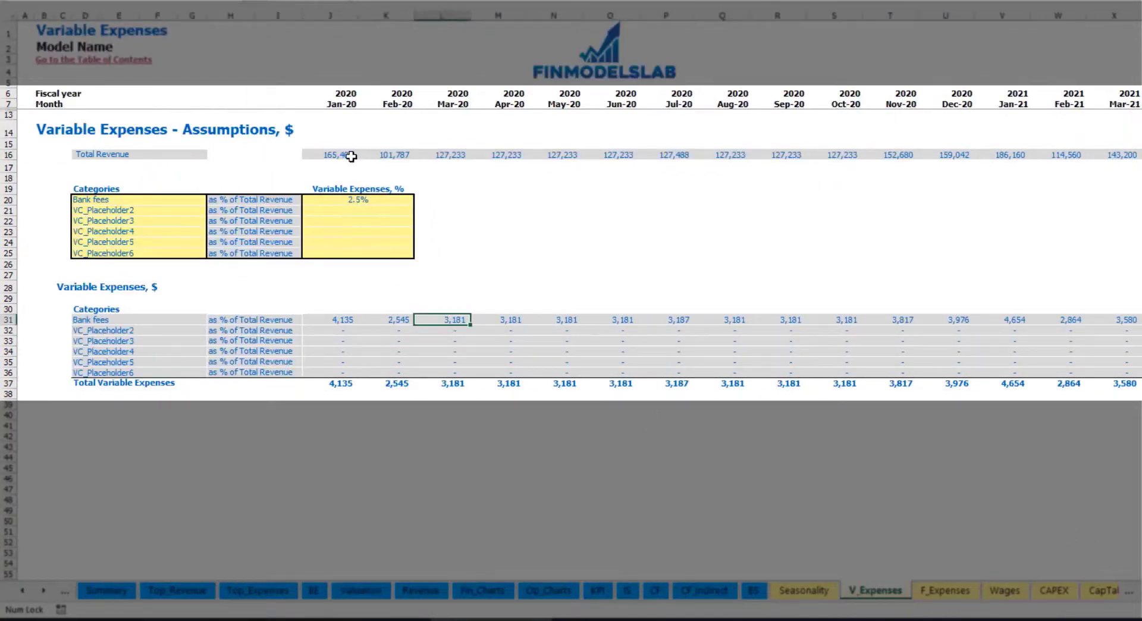
Step: Name the second variable expense category Other Var Exp and set it to 5% of total revenue
{"action": "left_click", "coordinate": [143, 211]}
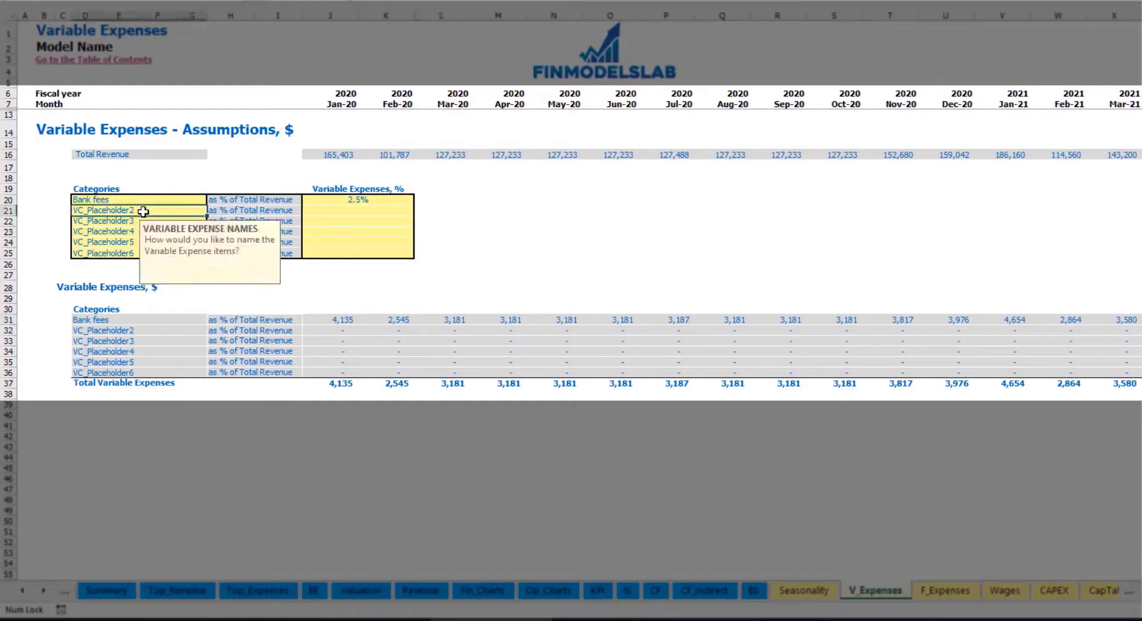
{"action": "type", "text": "Other Var Exp"}
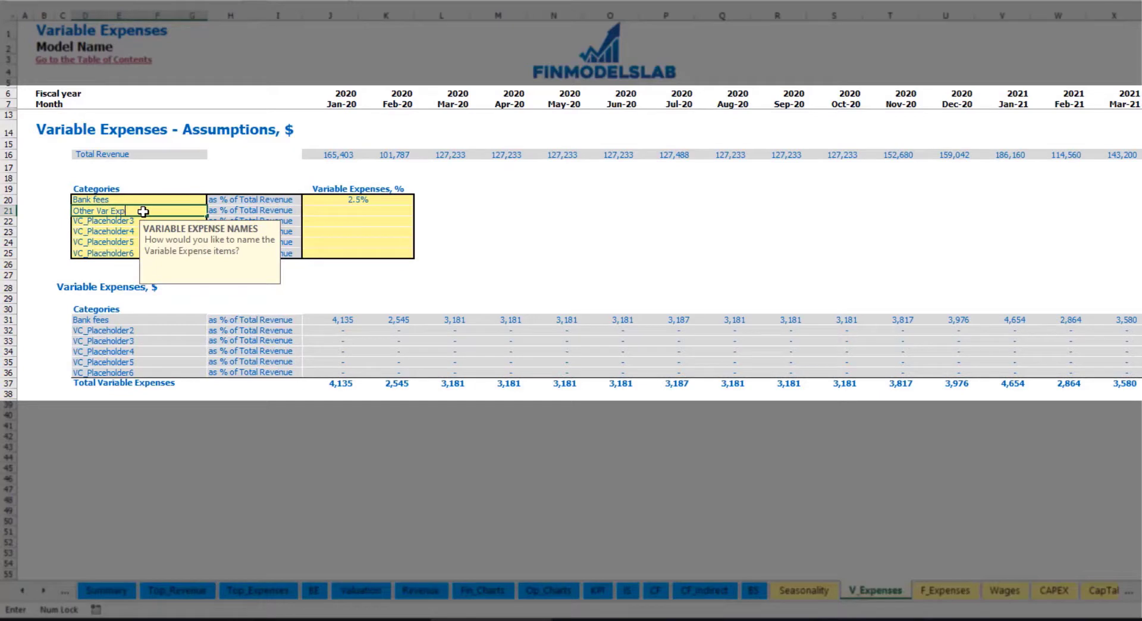
{"action": "left_click", "coordinate": [347, 210]}
{"action": "key", "text": "Return"}
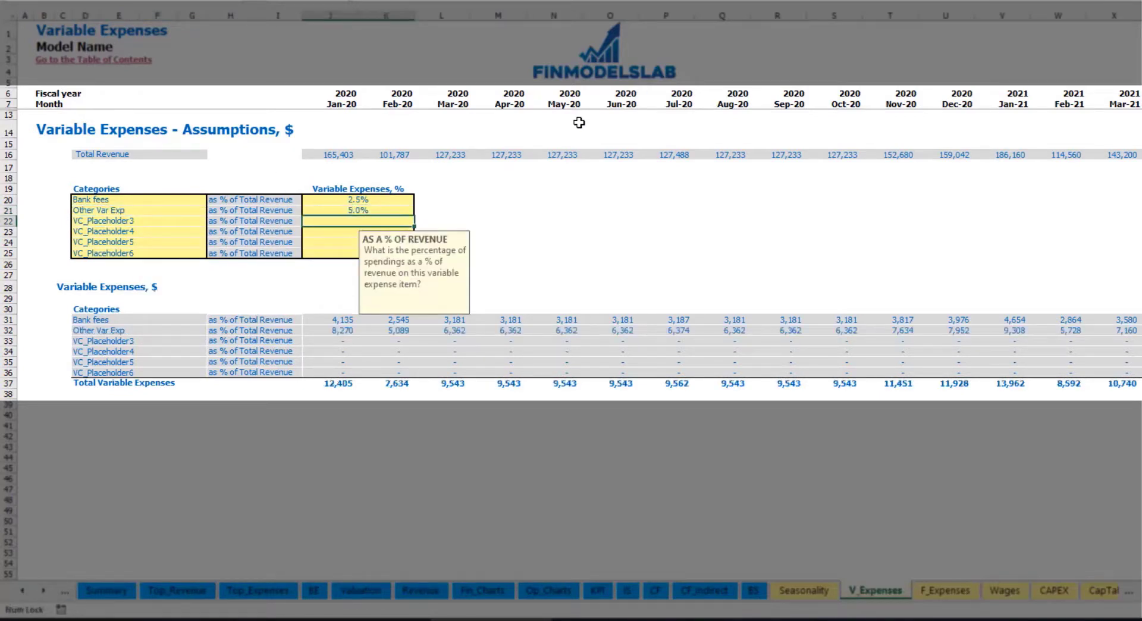
Step: Name the third variable expense category Direct Labor and set it to 15% of total revenue
{"action": "left_click", "coordinate": [180, 222]}
{"action": "type", "text": "D"}
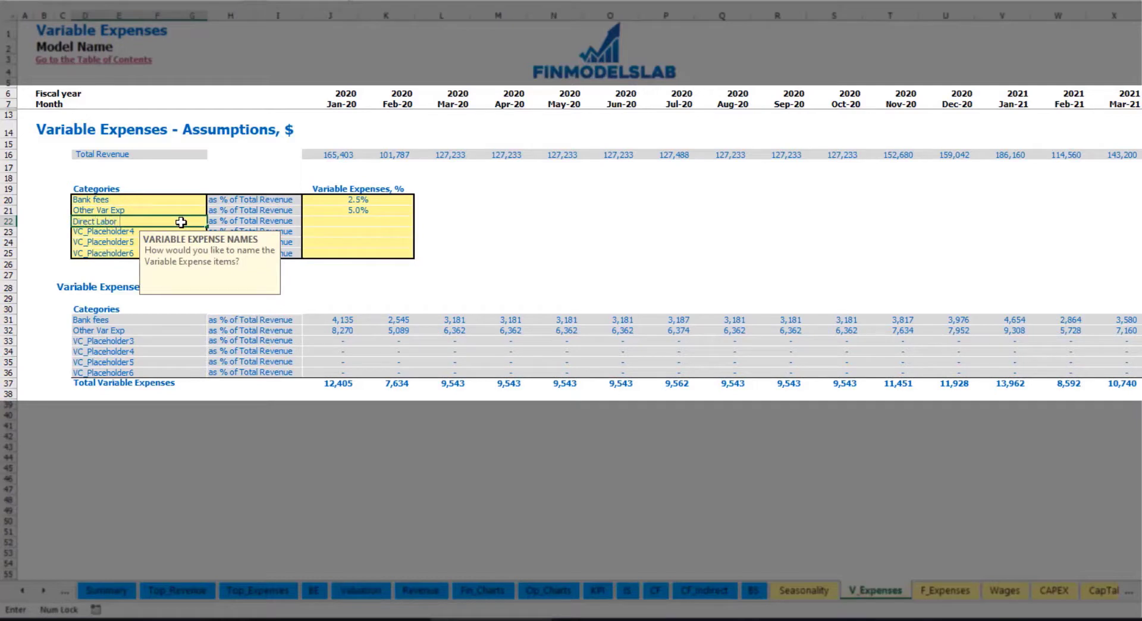
{"action": "type", "text": "irect Labor"}
{"action": "key", "text": "Return"}
{"action": "left_click", "coordinate": [336, 222]}
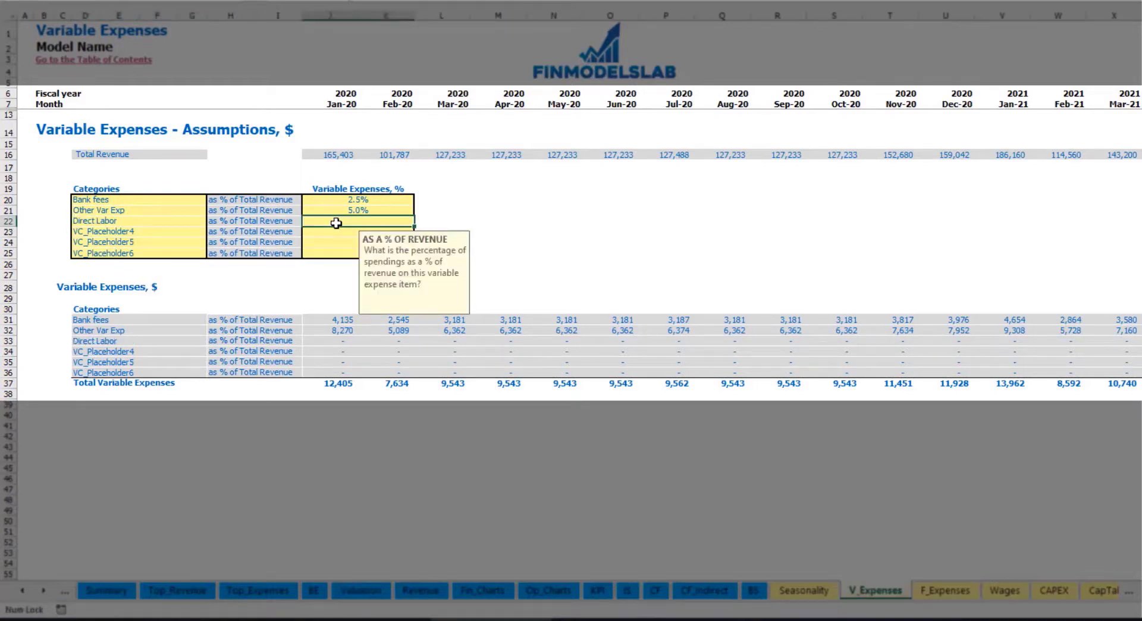
{"action": "type", "text": "15"}
{"action": "key", "text": "Return"}
Step: Check the calculated variable expenses and the Total Variable Expenses row on the income statement
{"action": "left_click", "coordinate": [331, 317]}
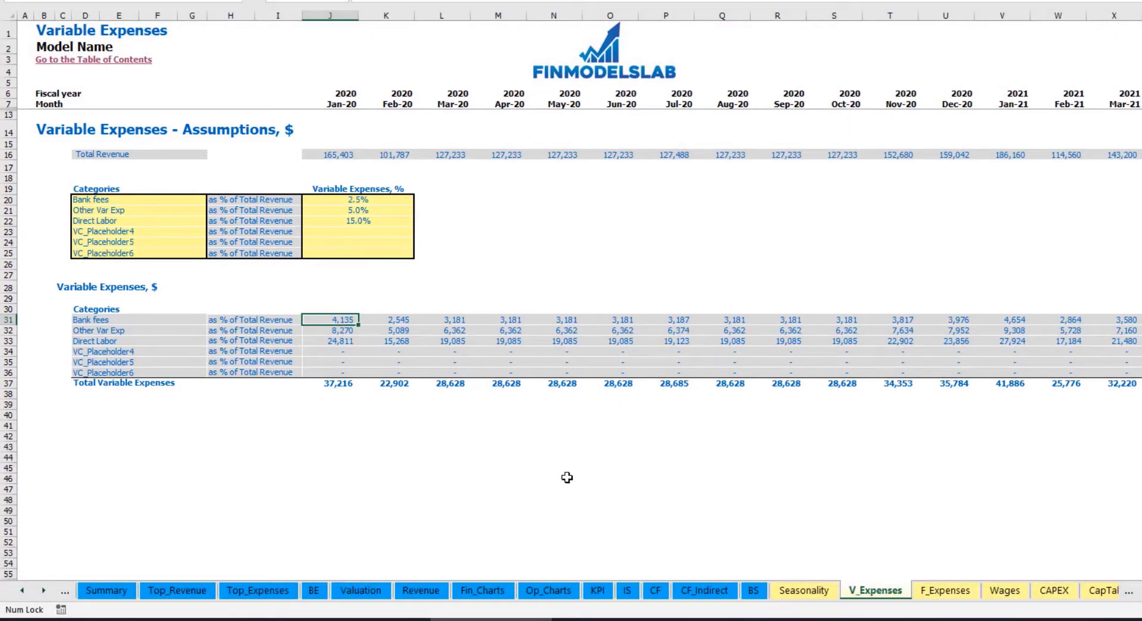
{"action": "left_click", "coordinate": [629, 590]}
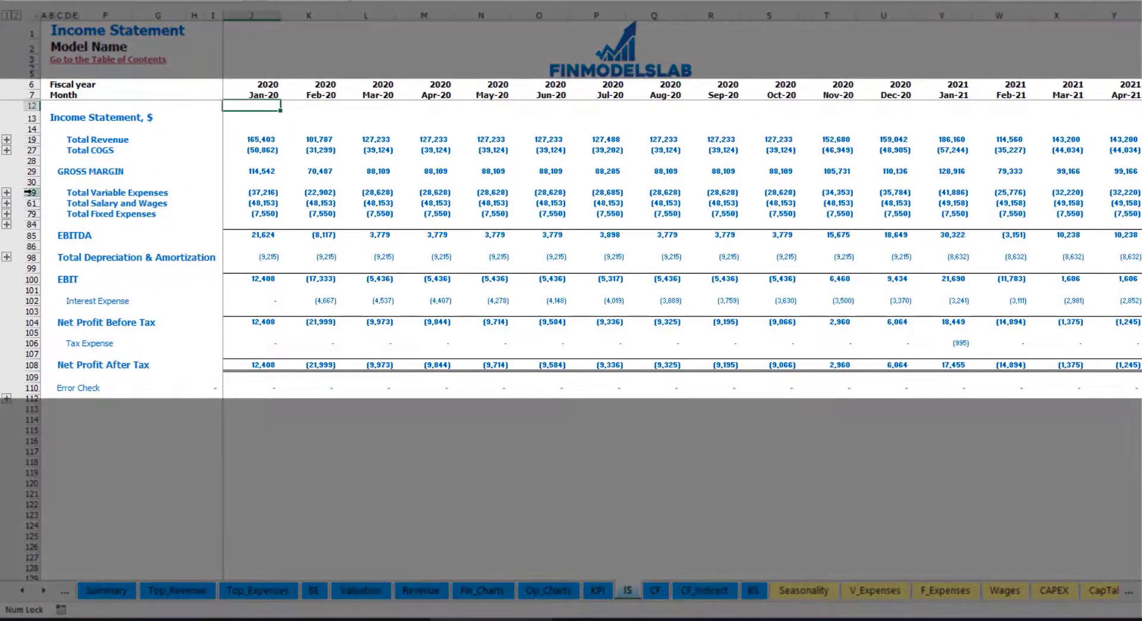
{"action": "left_click", "coordinate": [28, 192]}
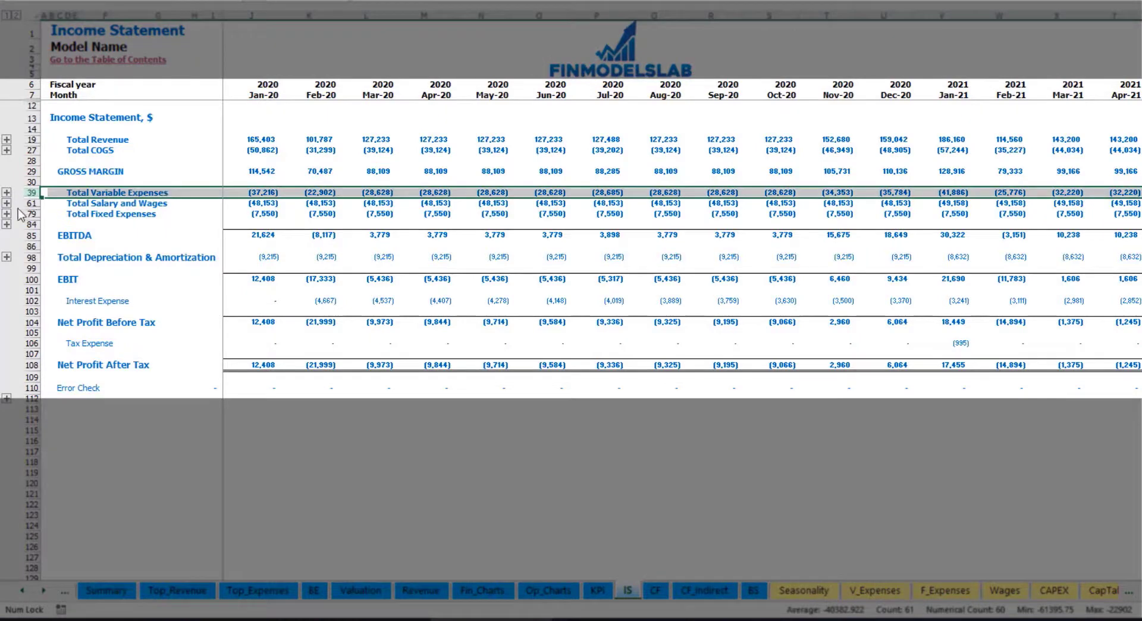
Step: Expand the Total Variable Expenses group on the income statement and examine its individual expense rows
{"action": "left_click", "coordinate": [6, 192]}
{"action": "left_click_drag", "start_coordinate": [31, 214], "coordinate": [41, 258]}
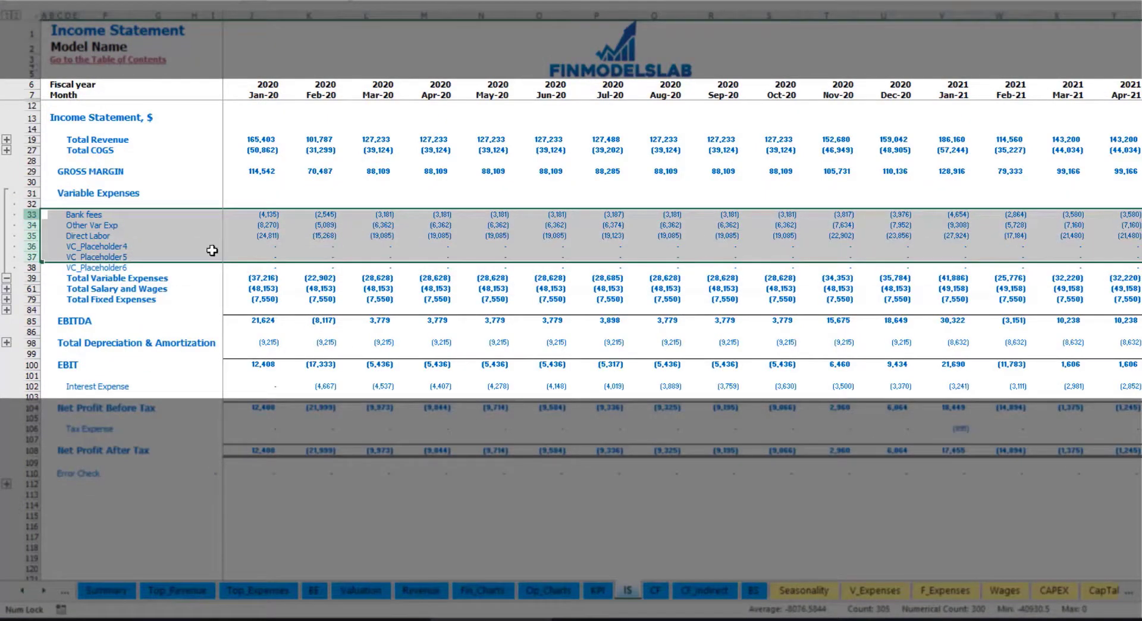
{"action": "left_click", "coordinate": [341, 214]}
{"action": "key", "text": "Right"}
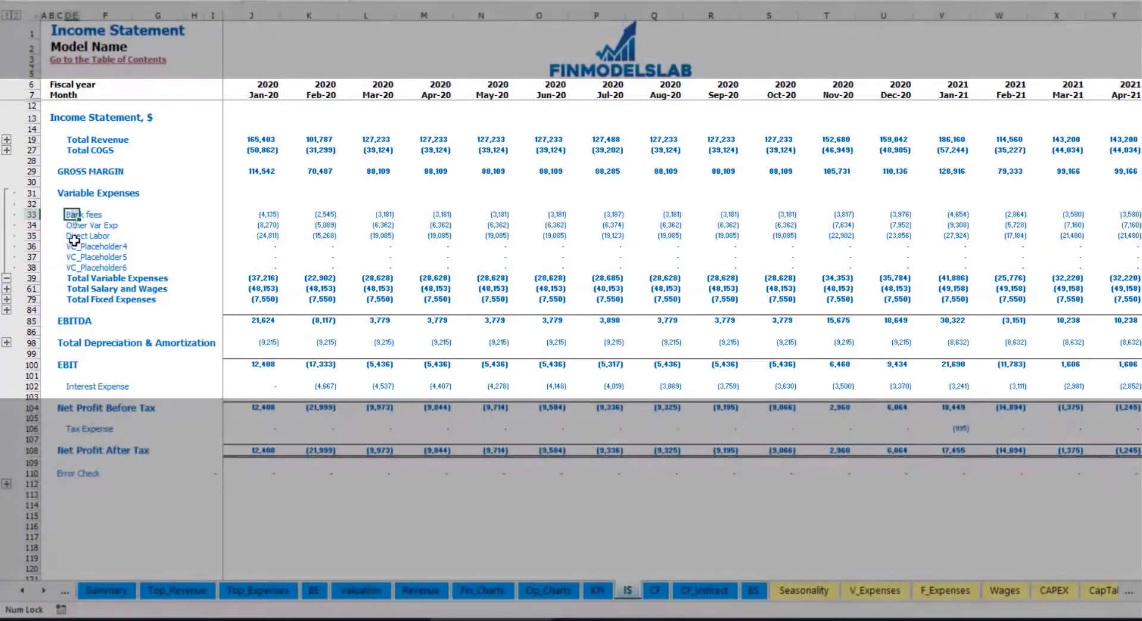
{"action": "left_click_drag", "start_coordinate": [72, 214], "coordinate": [71, 267]}
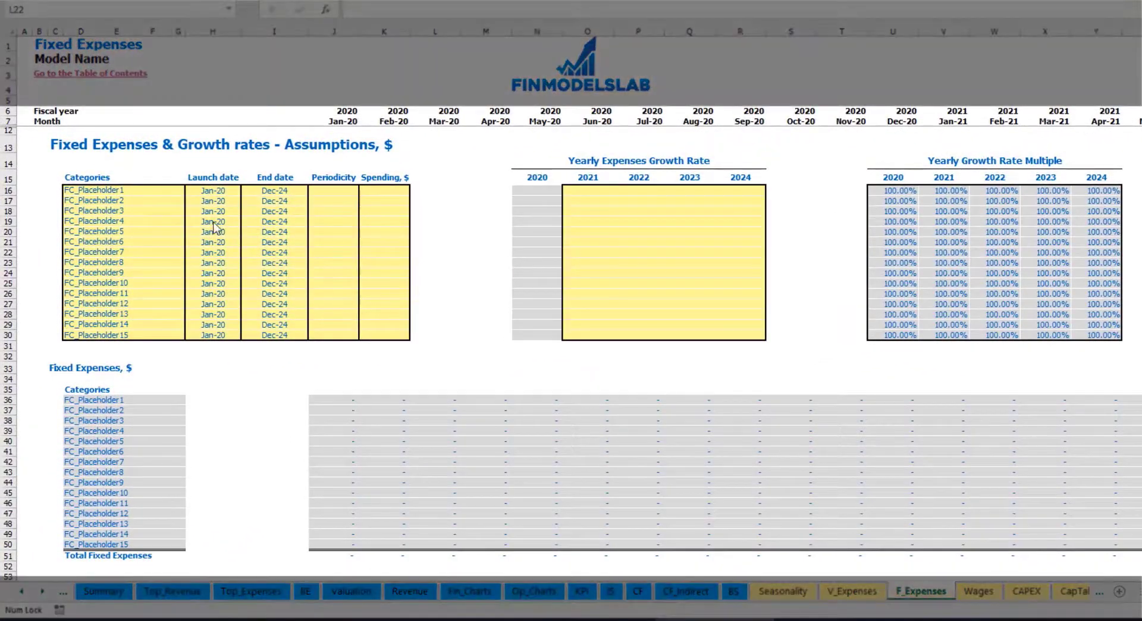
Step: Name the first fixed expense category Utilities and set its launch date to Mar-20
{"action": "left_click", "coordinate": [126, 190]}
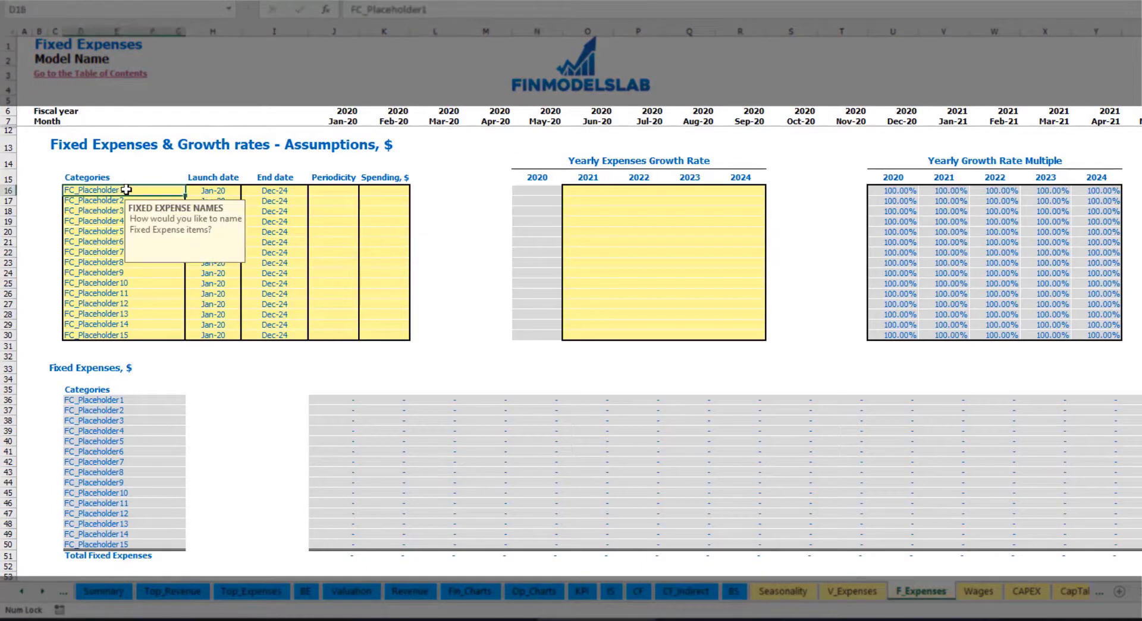
{"action": "type", "text": "Utilities"}
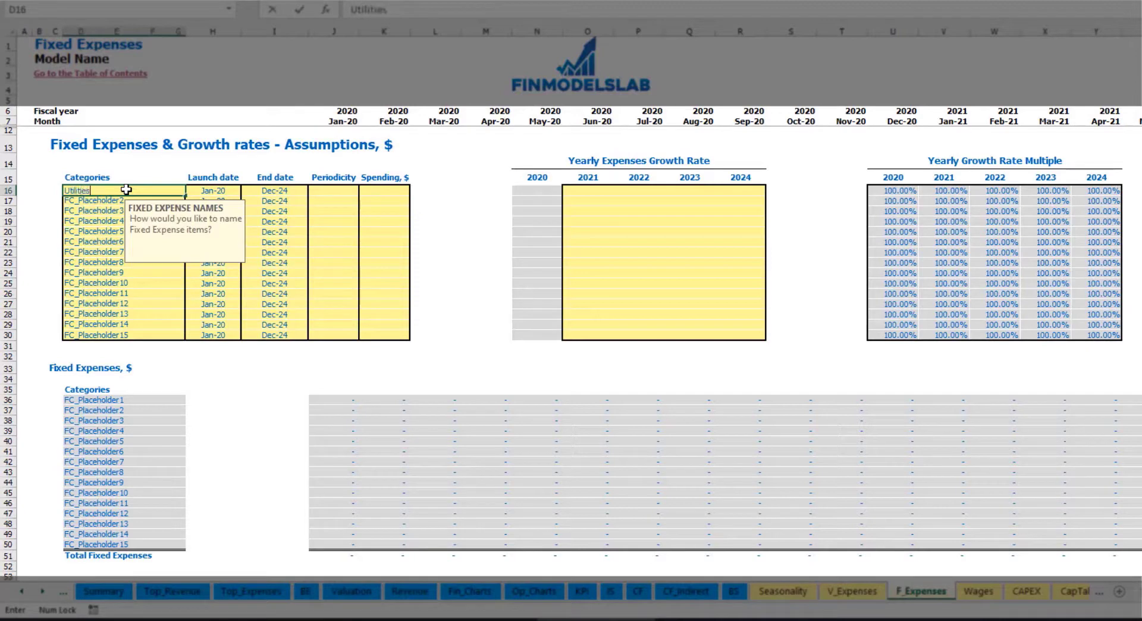
{"action": "key", "text": "Return"}
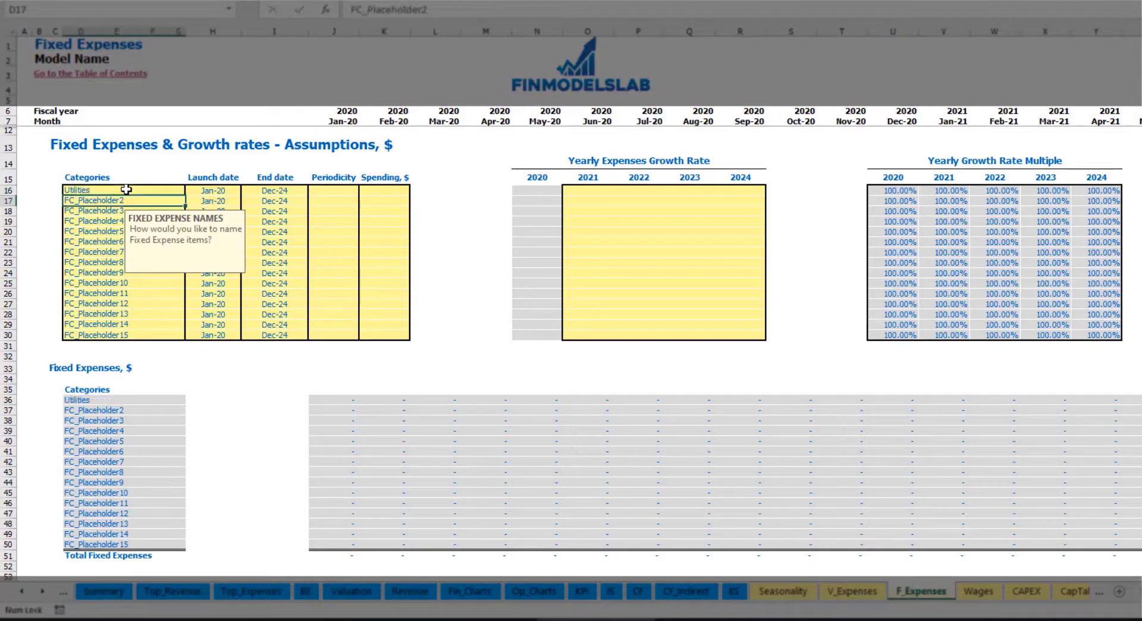
{"action": "left_click", "coordinate": [216, 188]}
{"action": "left_click", "coordinate": [245, 190]}
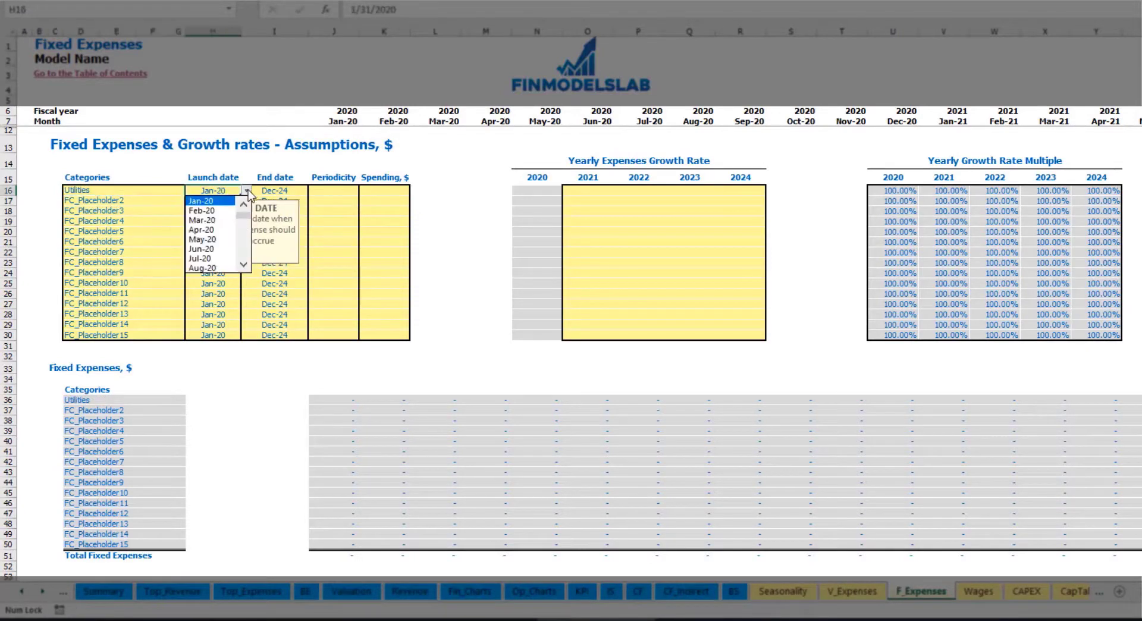
{"action": "left_click", "coordinate": [211, 221]}
Step: Review the Utilities end date against the full monthly timeline of the fixed expenses sheet
{"action": "left_click", "coordinate": [295, 189]}
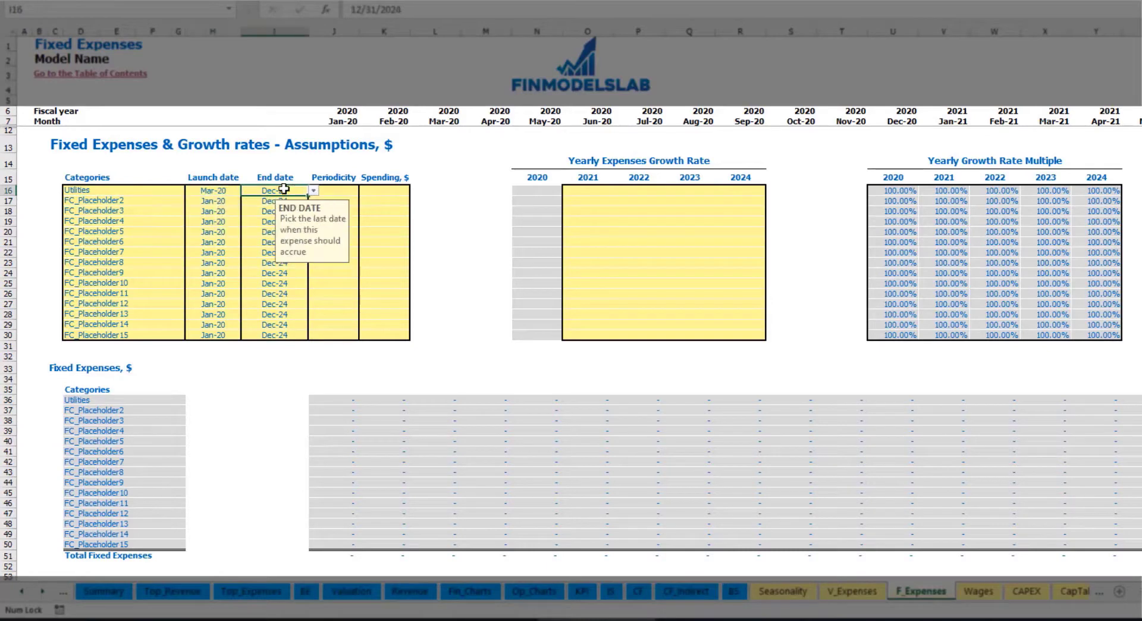
{"action": "left_click", "coordinate": [342, 122]}
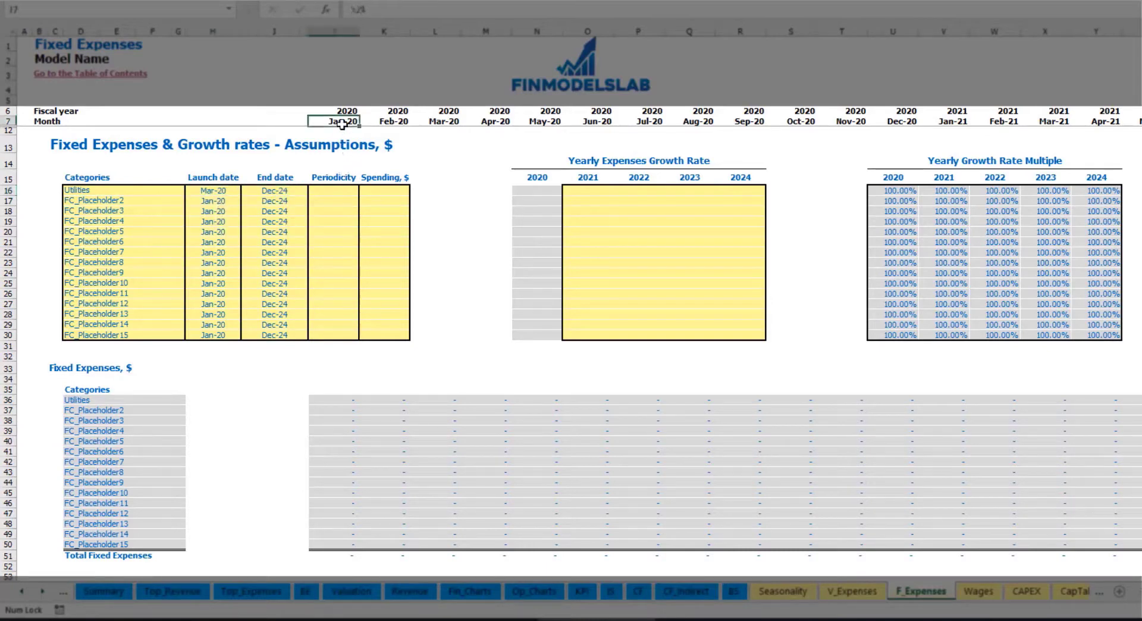
{"action": "key", "text": "ctrl+Right"}
{"action": "key", "text": "ctrl+Left"}
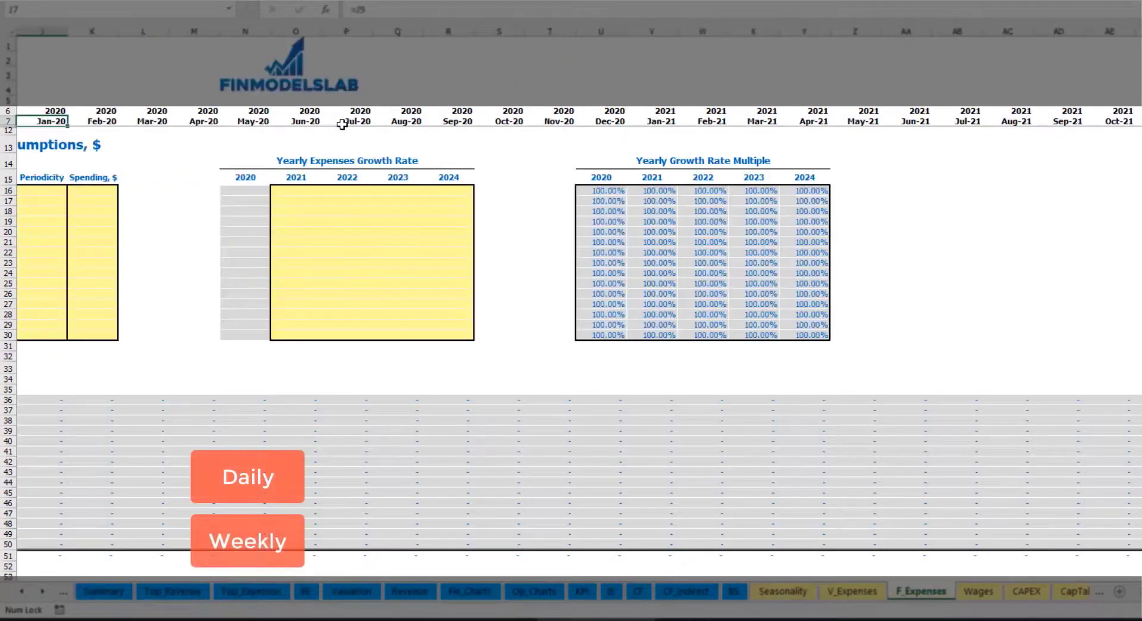
{"action": "key", "text": "Left"}
{"action": "key", "text": "Left"}
{"action": "key", "text": "Left"}
{"action": "key", "text": "Left"}
{"action": "key", "text": "Left"}
{"action": "key", "text": "Left"}
{"action": "key", "text": "Left"}
{"action": "key", "text": "Left"}
{"action": "key", "text": "Left"}
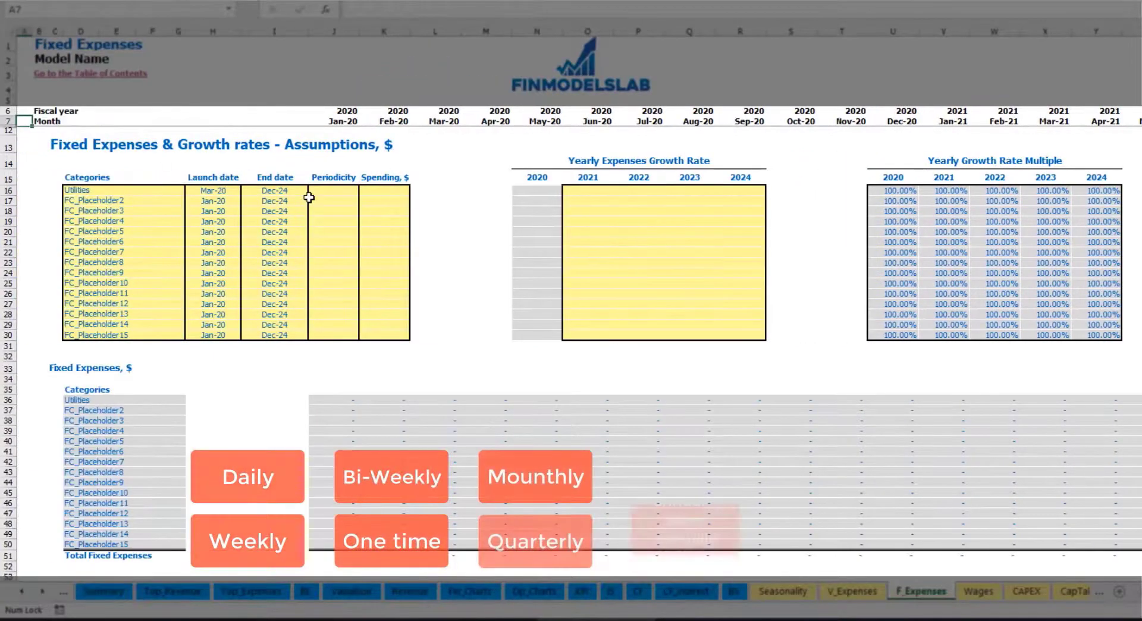
Step: Set the Utilities periodicity to Daily and its spending to $50
{"action": "left_click", "coordinate": [337, 191]}
{"action": "left_click", "coordinate": [363, 190]}
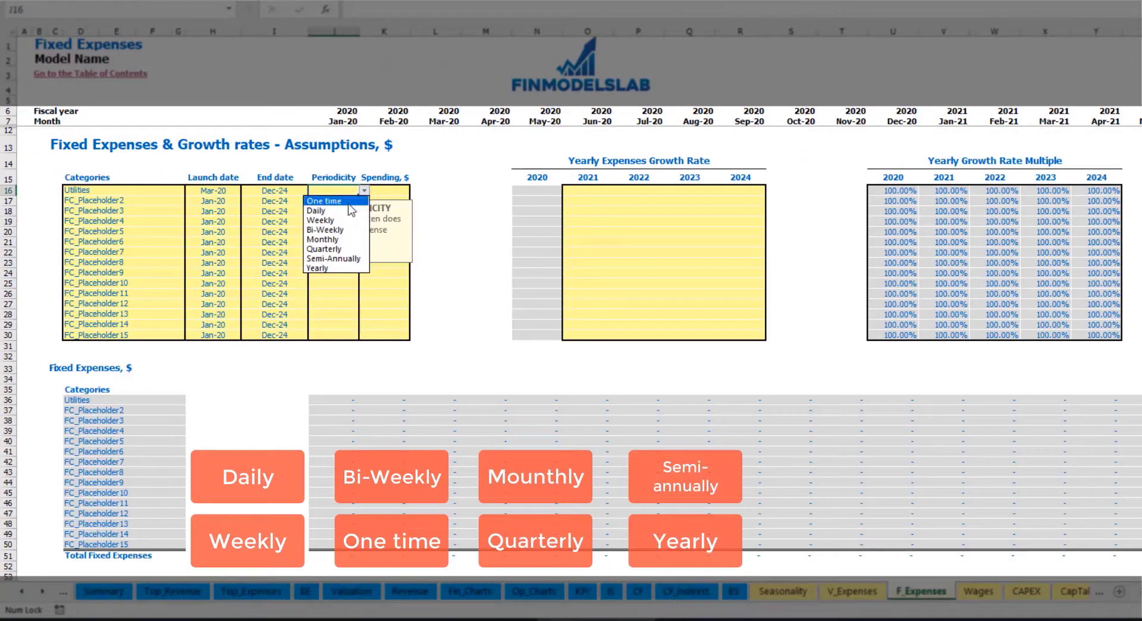
{"action": "left_click", "coordinate": [338, 209]}
{"action": "key", "text": "Right"}
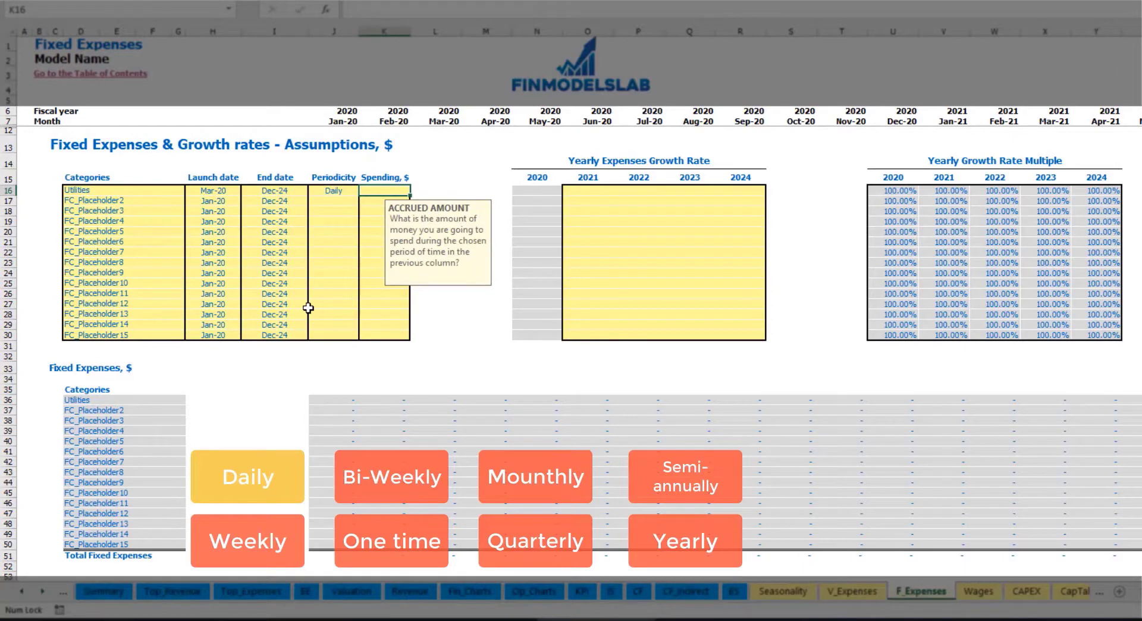
{"action": "type", "text": "50"}
{"action": "key", "text": "Return"}
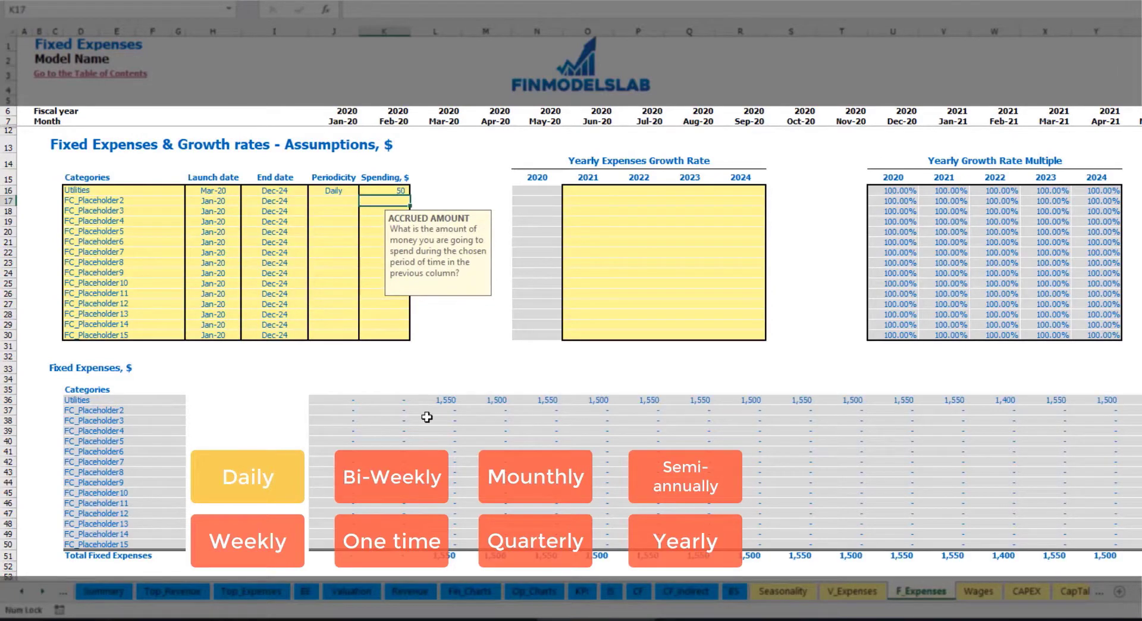
Step: Compare the calculated monthly Utilities expenses for the first months from the launch date
{"action": "left_click", "coordinate": [443, 403]}
{"action": "left_click", "coordinate": [493, 406]}
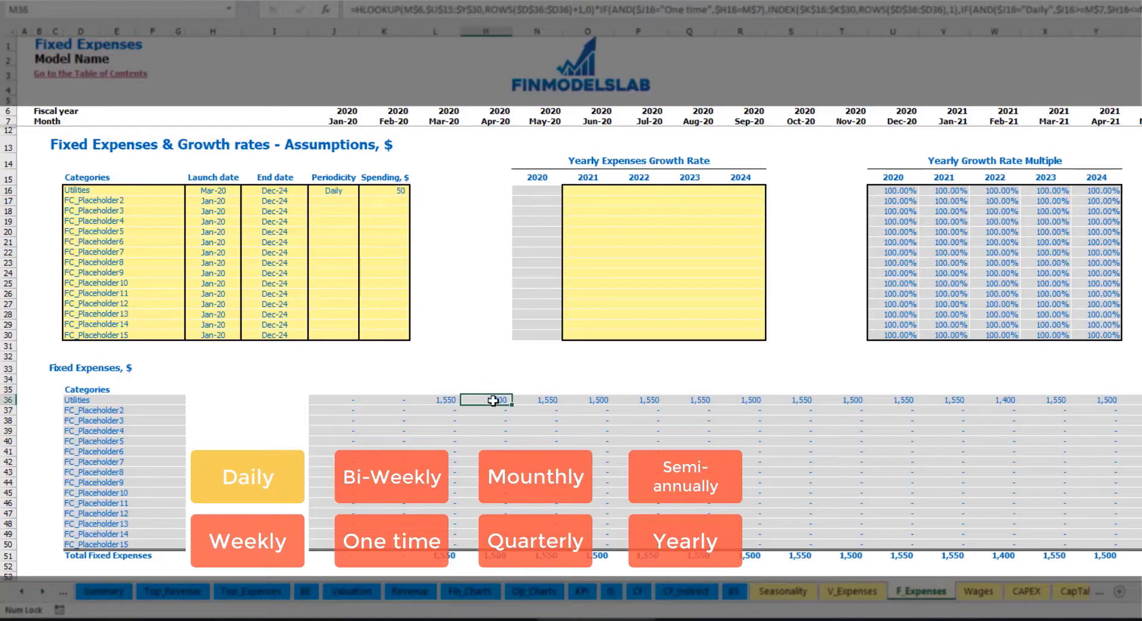
{"action": "left_click", "coordinate": [553, 405]}
{"action": "left_click", "coordinate": [447, 392]}
{"action": "left_click", "coordinate": [459, 402]}
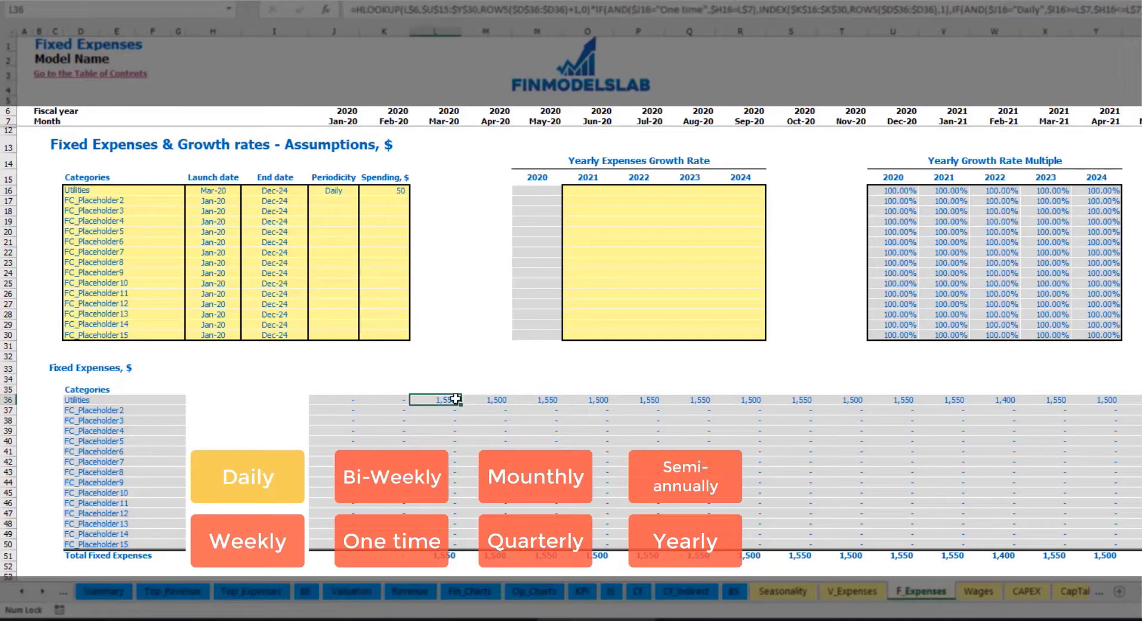
{"action": "left_click", "coordinate": [477, 402]}
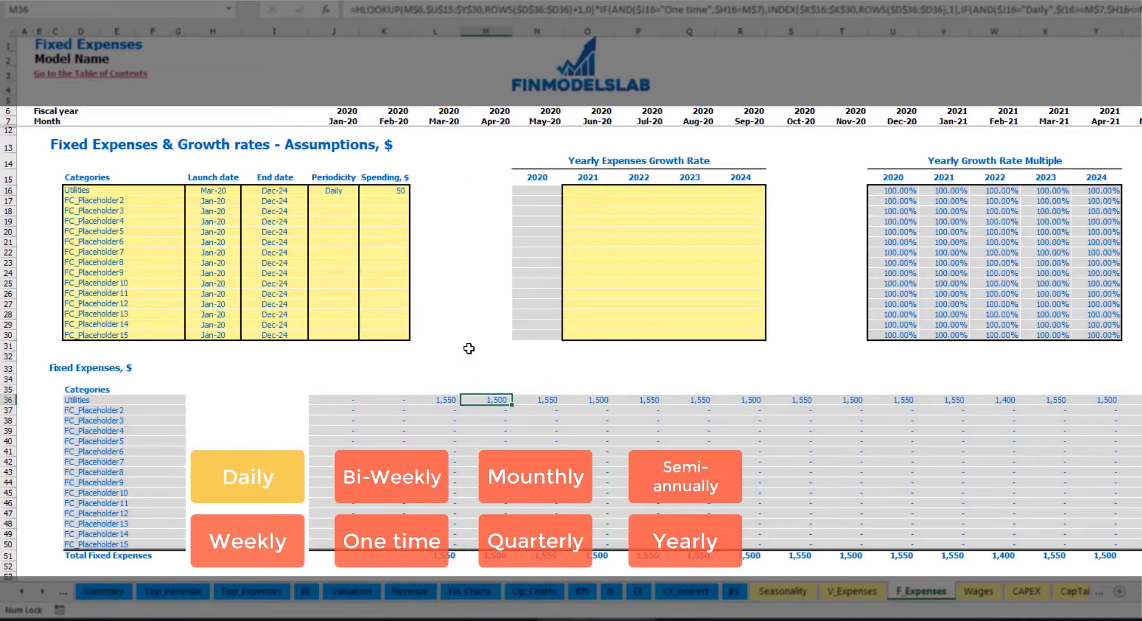
{"action": "left_click", "coordinate": [440, 120]}
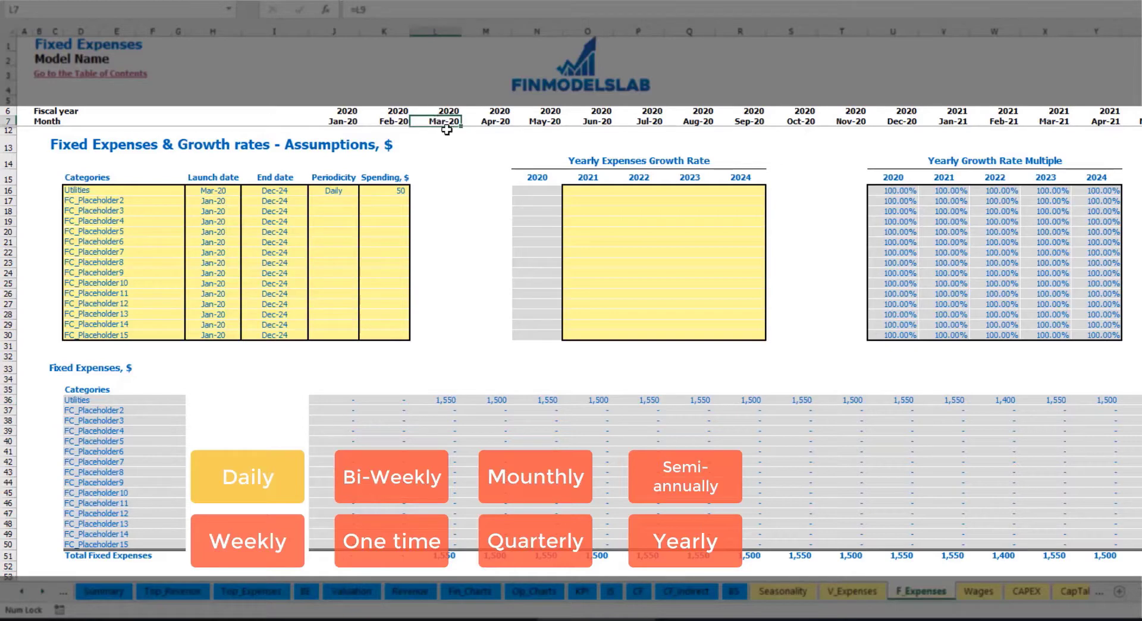
{"action": "left_click", "coordinate": [451, 404]}
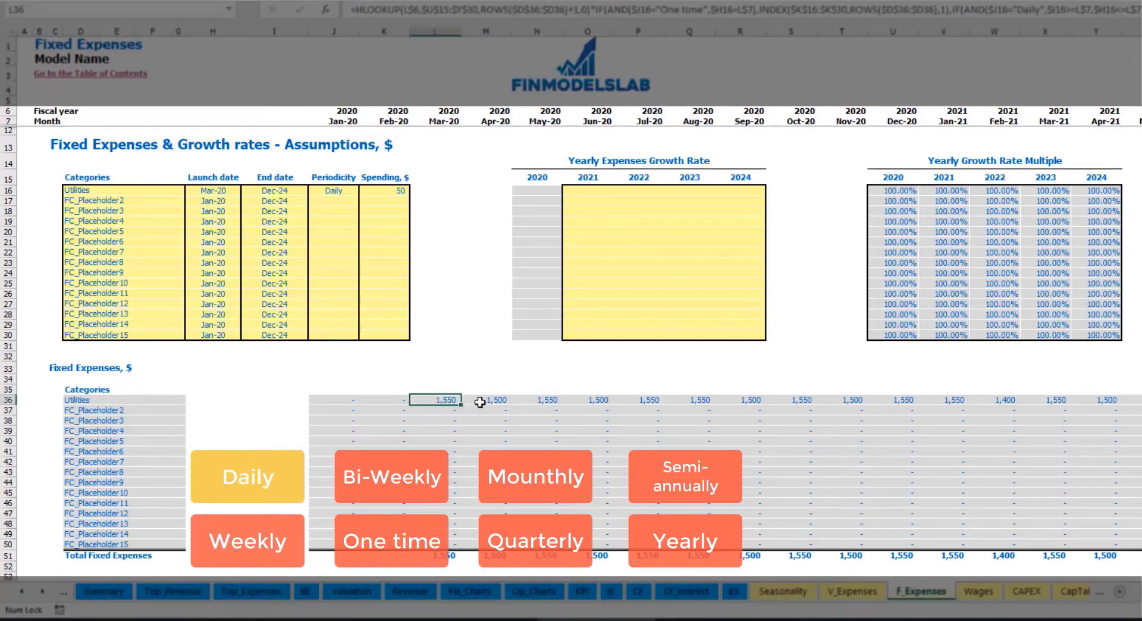
{"action": "left_click", "coordinate": [500, 404]}
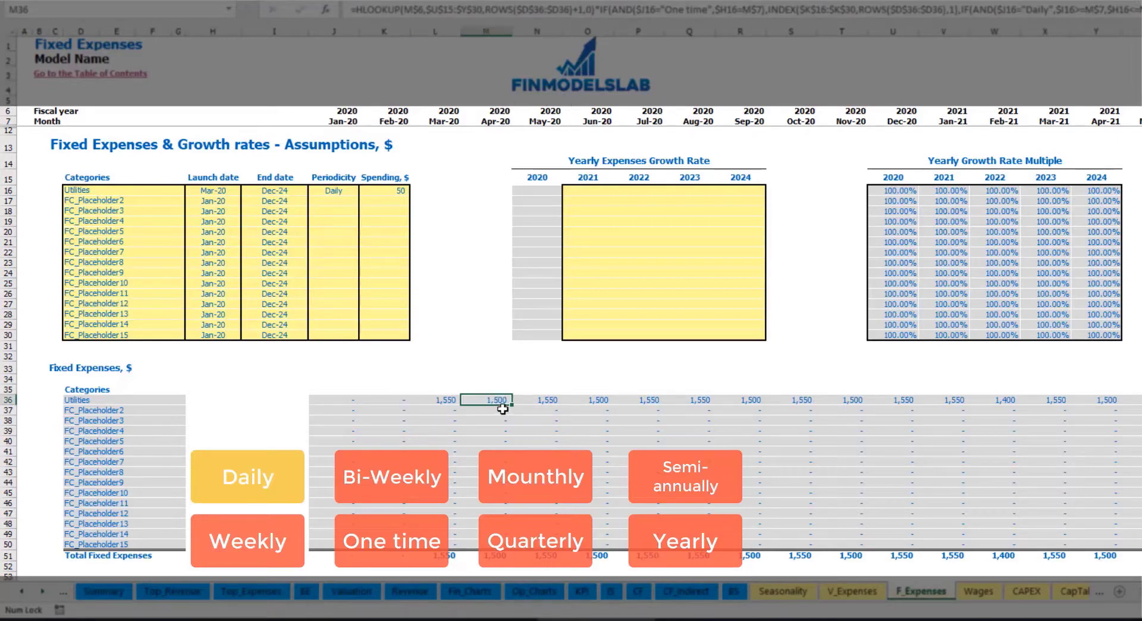
Step: Set the yearly expenses growth rate for Utilities to 5% for each year from 2021 to 2024
{"action": "left_click", "coordinate": [595, 193]}
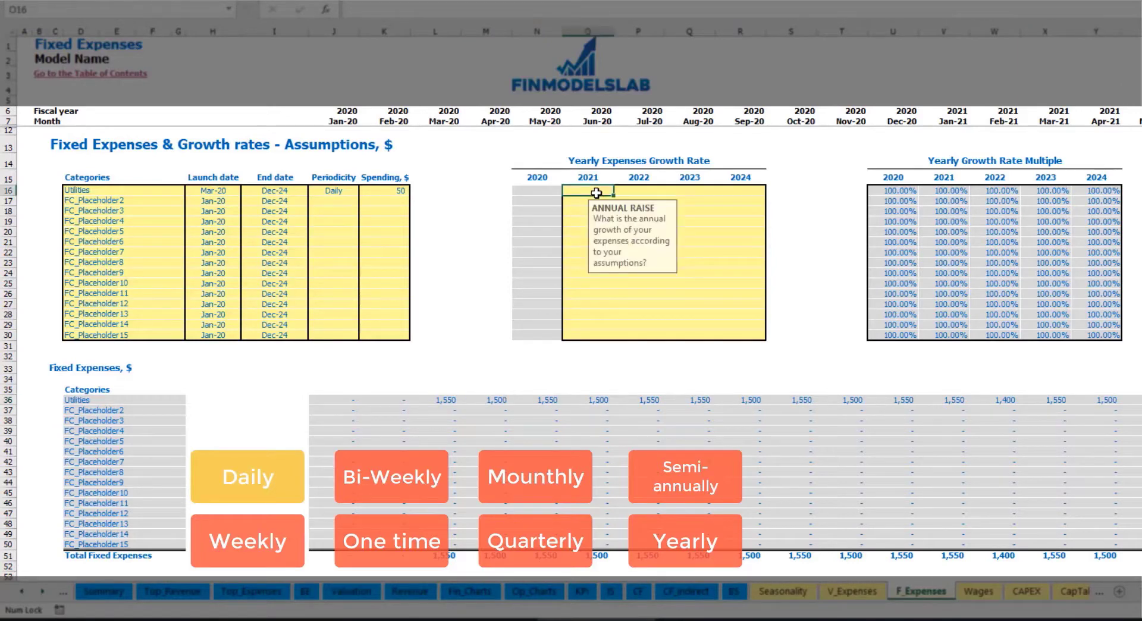
{"action": "type", "text": "5%"}
{"action": "key", "text": "ctrl+Return"}
{"action": "key", "text": "ctrl+c"}
{"action": "key", "text": "Right"}
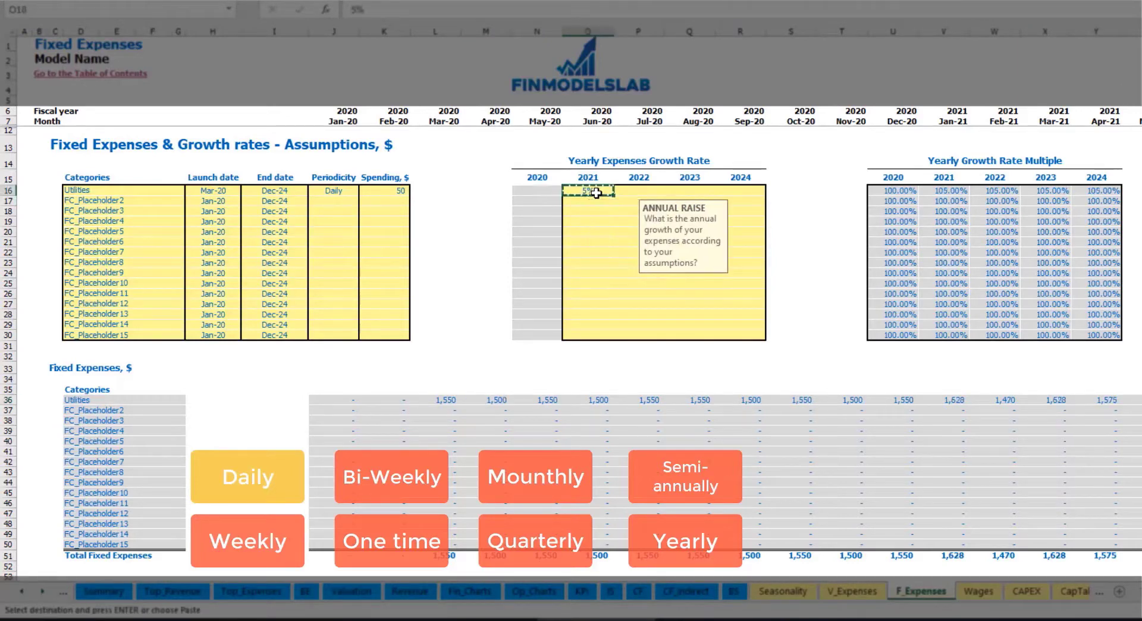
{"action": "key", "text": "shift+Right"}
{"action": "key", "text": "shift+Right"}
{"action": "key", "text": "ctrl+v"}
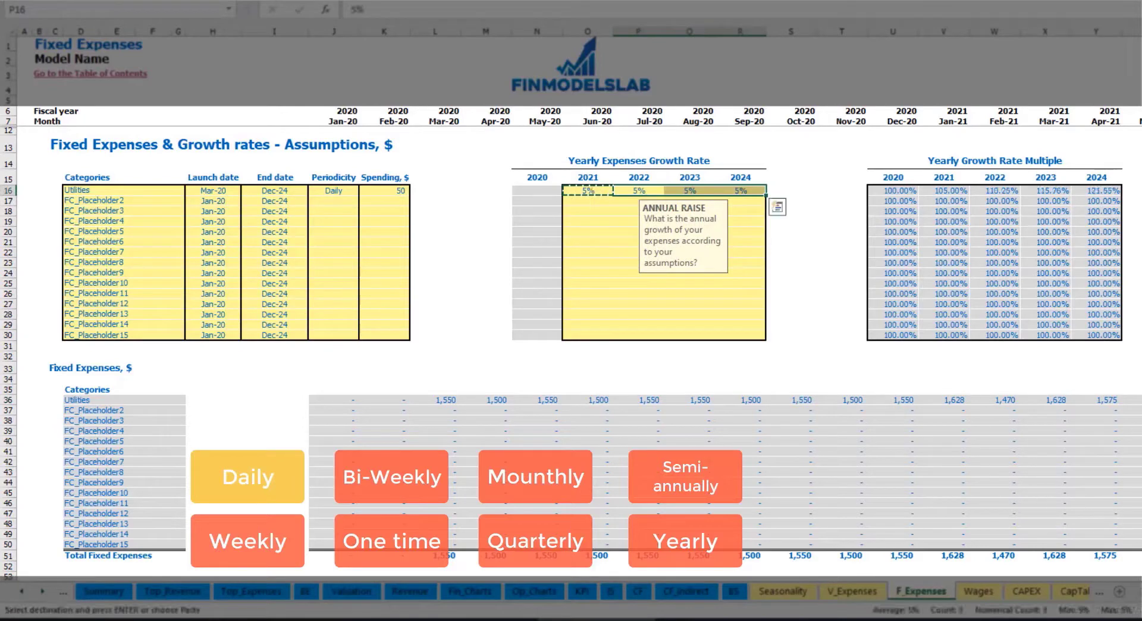
{"action": "left_click_drag", "start_coordinate": [595, 190], "coordinate": [730, 190]}
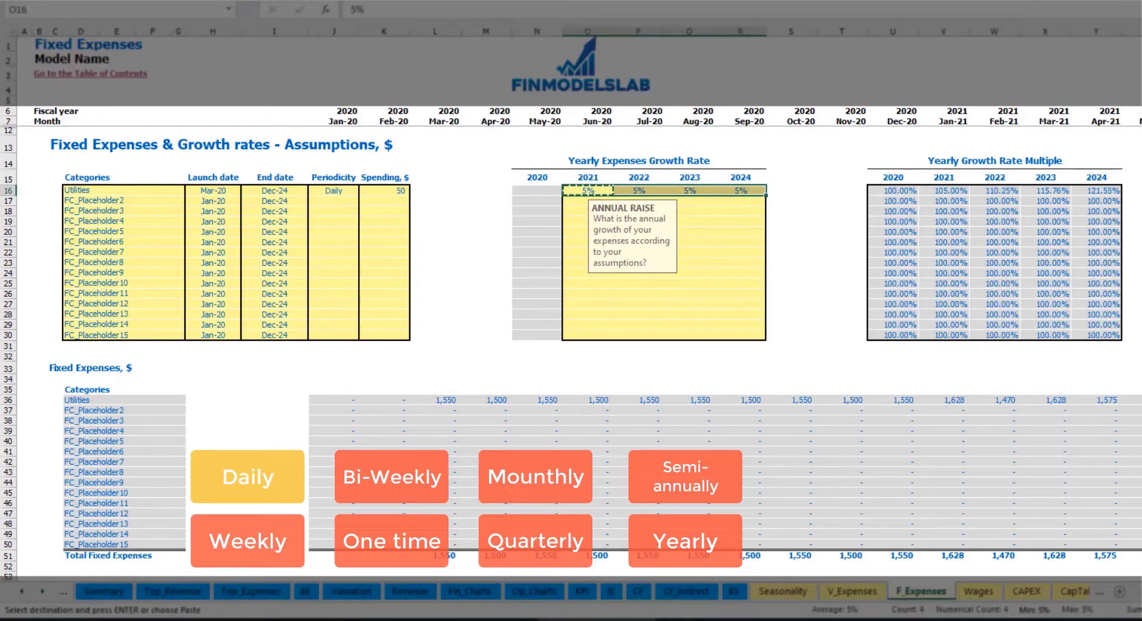
{"action": "scroll", "coordinate": [571, 297], "scroll_direction": "right", "scroll_amount": 10}
{"action": "scroll", "coordinate": [571, 298], "scroll_direction": "left", "scroll_amount": 10}
Step: Name the second fixed expense category Advertising, with launch date Mar-20 and end date Aug-24
{"action": "left_click", "coordinate": [134, 198]}
{"action": "type", "text": "Adve"}
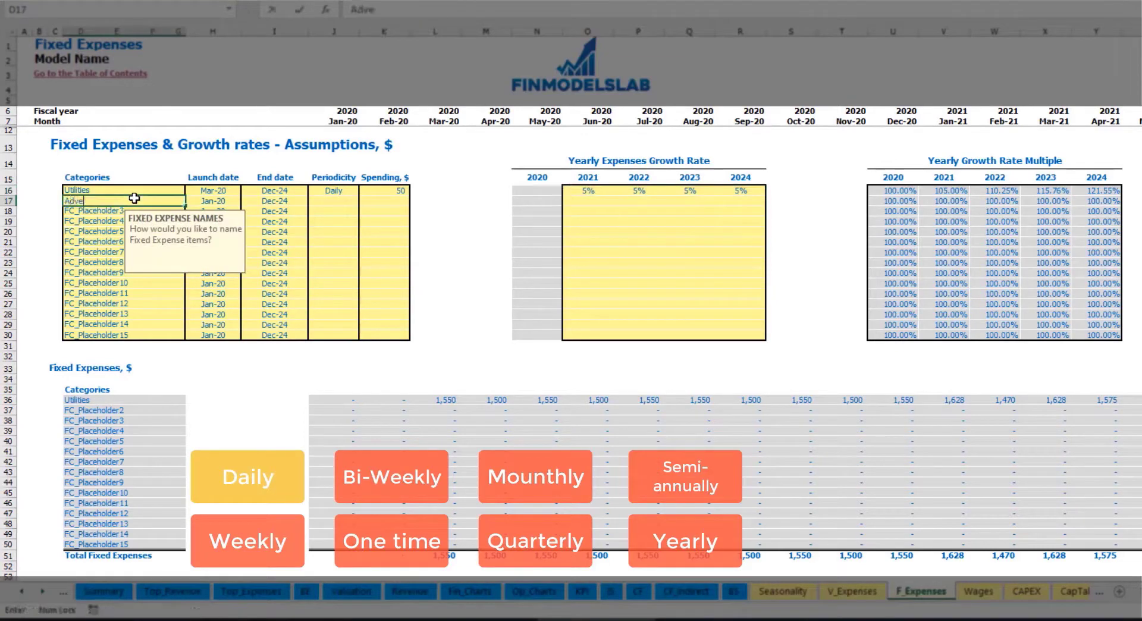
{"action": "type", "text": "rtising"}
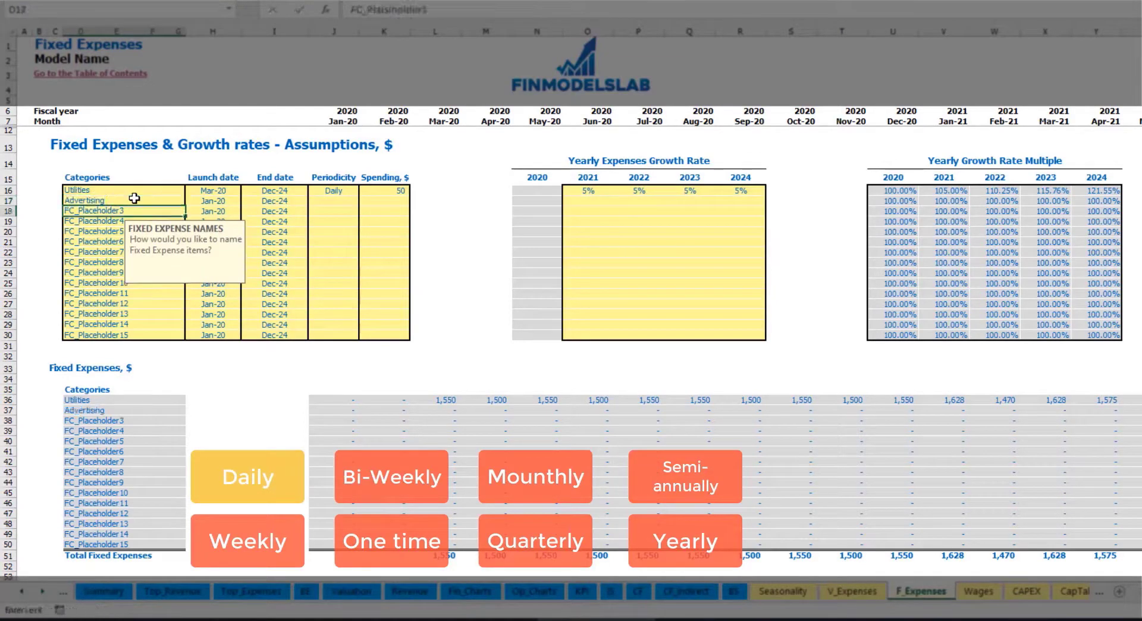
{"action": "left_click", "coordinate": [237, 201]}
{"action": "left_click", "coordinate": [246, 201]}
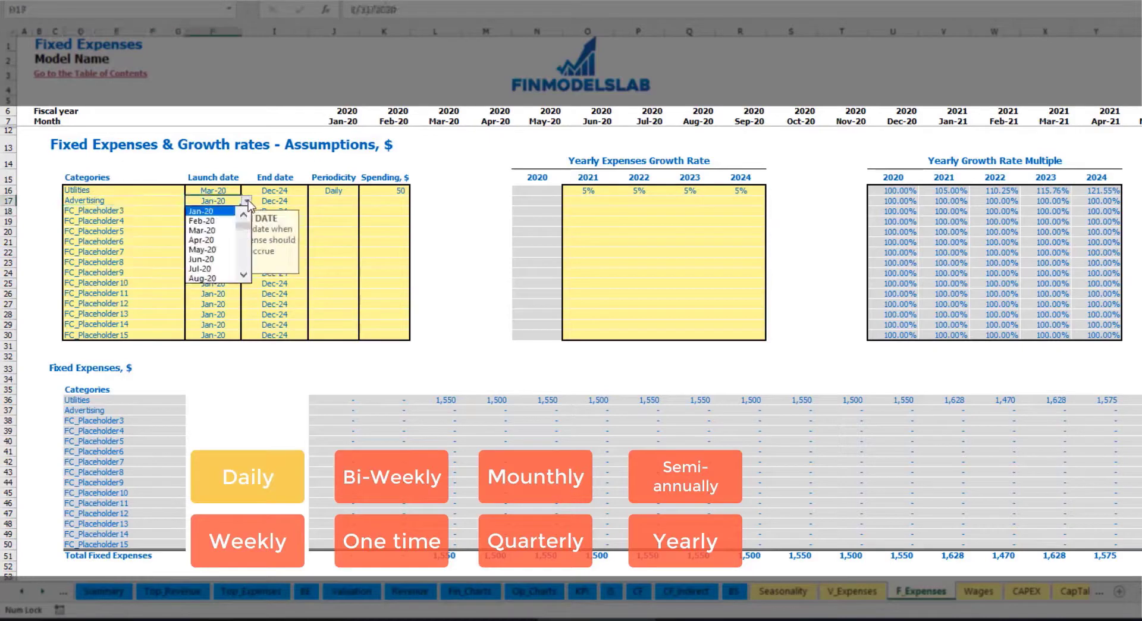
{"action": "left_click", "coordinate": [220, 229]}
{"action": "left_click", "coordinate": [278, 201]}
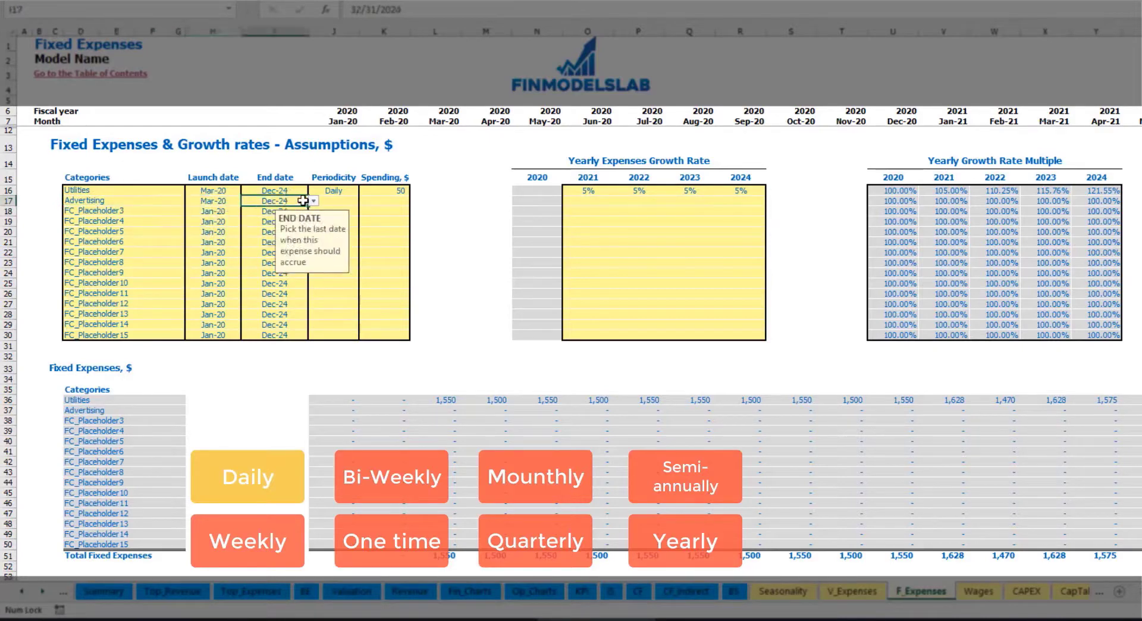
{"action": "left_click", "coordinate": [313, 201]}
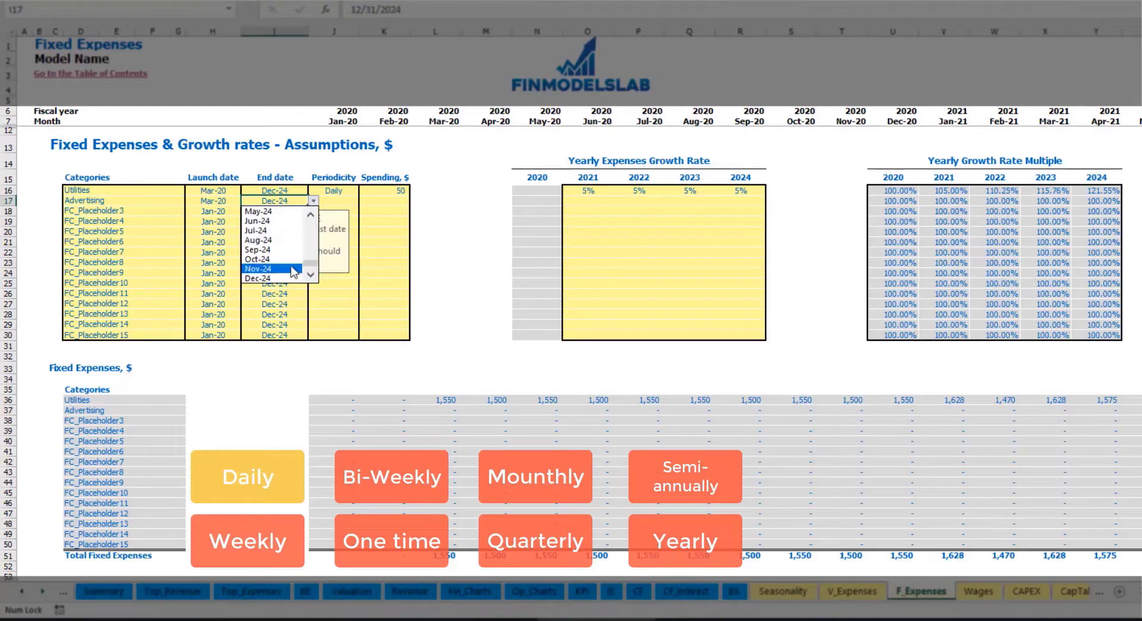
{"action": "left_click", "coordinate": [277, 240]}
Step: Set the Advertising periodicity to Weekly and its spending to $100
{"action": "left_click", "coordinate": [333, 201]}
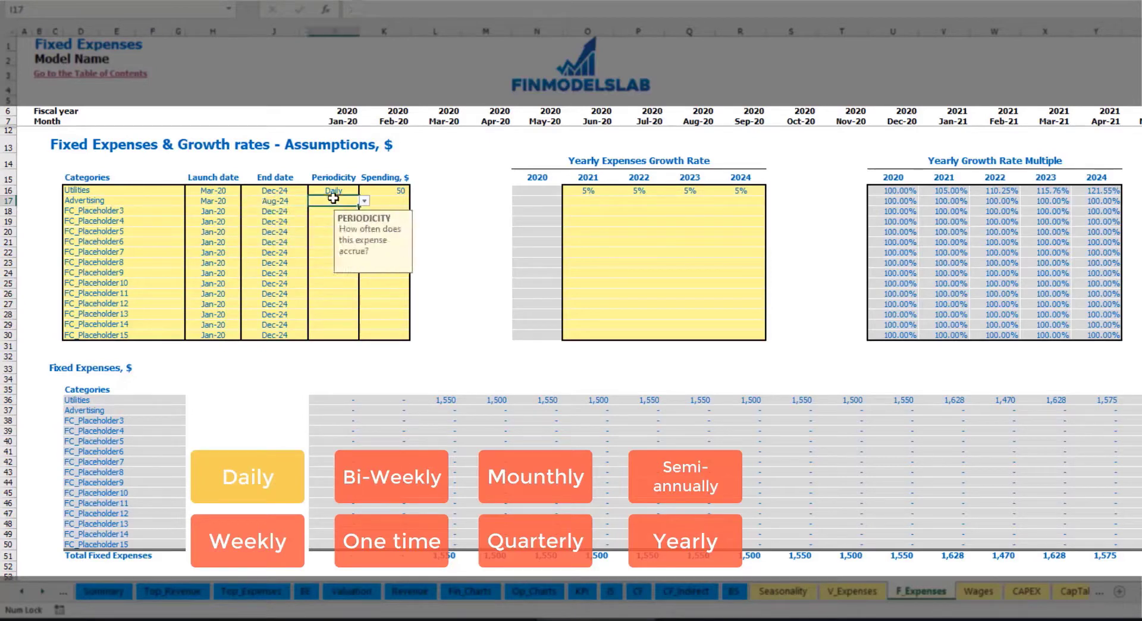
{"action": "left_click", "coordinate": [364, 201]}
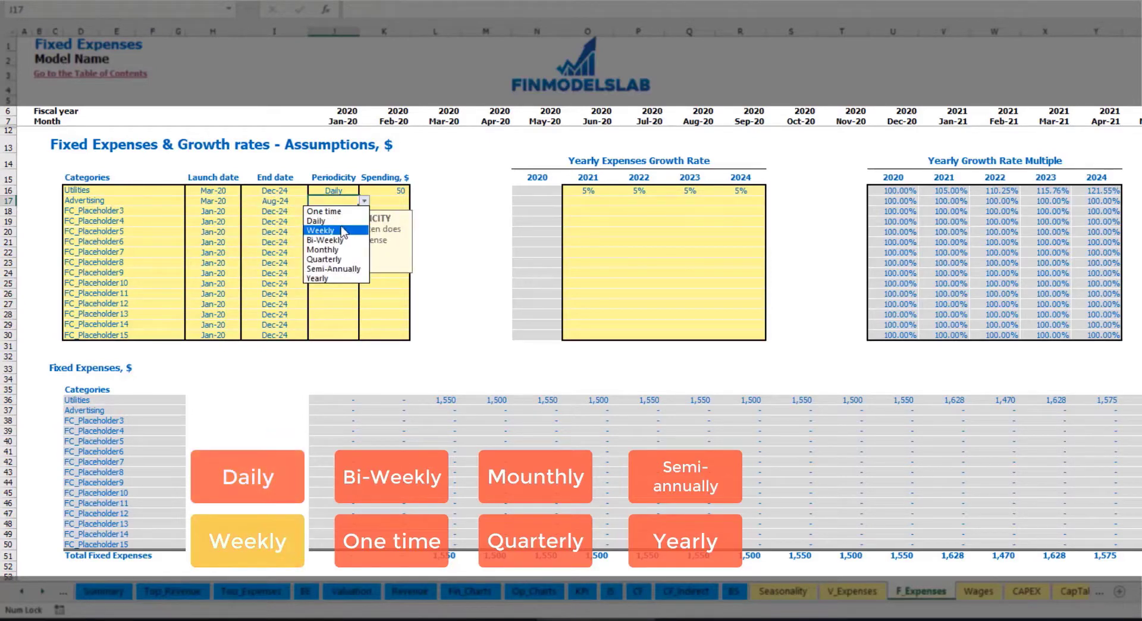
{"action": "left_click", "coordinate": [325, 231]}
{"action": "type", "text": "100"}
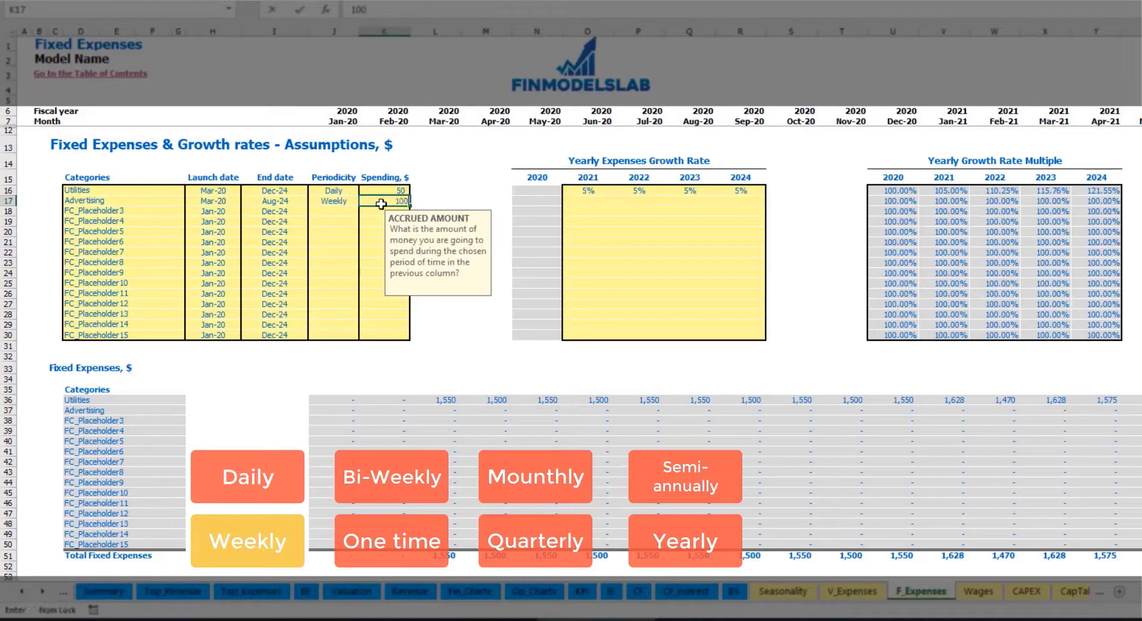
{"action": "key", "text": "Return"}
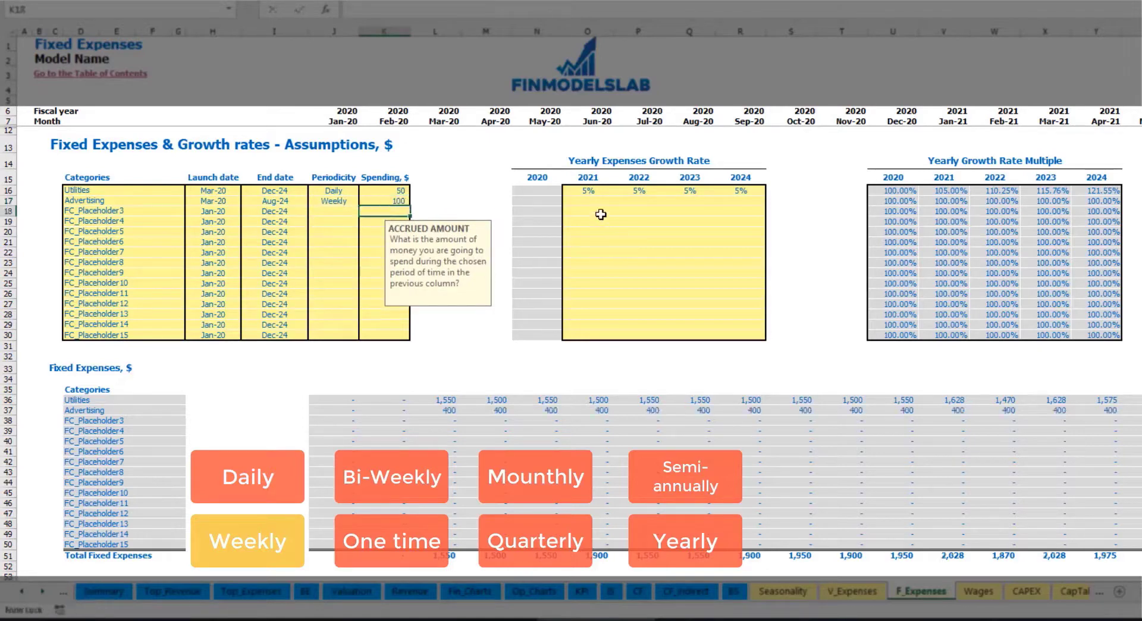
Step: Review the calculated monthly Advertising expenses from the launch month Mar-20 through 2024
{"action": "left_click", "coordinate": [449, 411]}
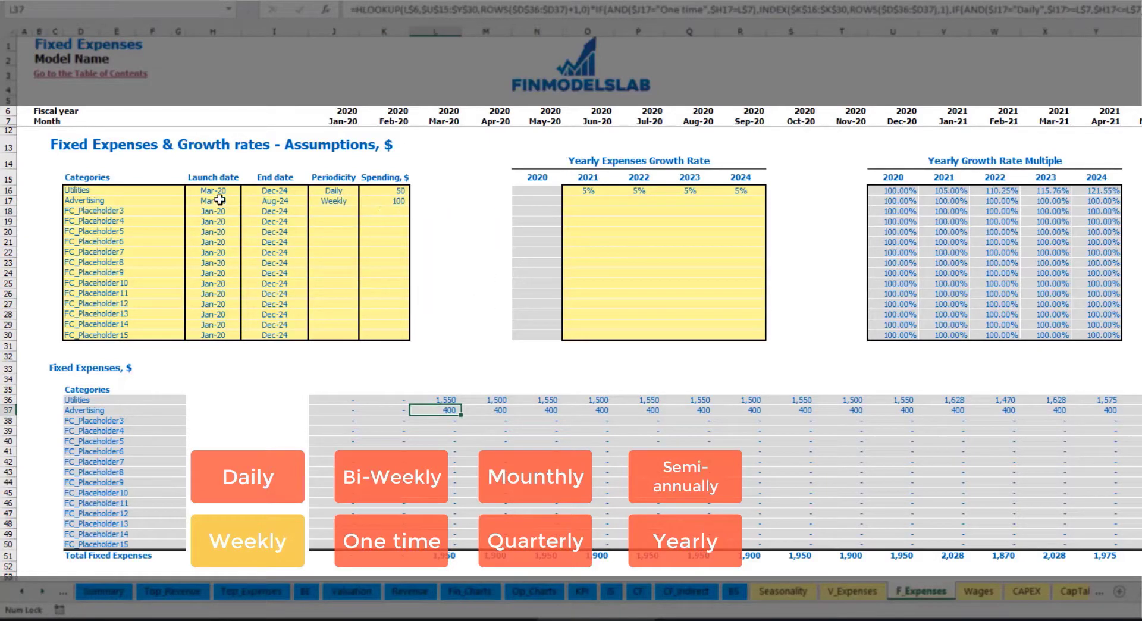
{"action": "scroll", "coordinate": [1028, 562], "scroll_direction": "right", "scroll_amount": 10}
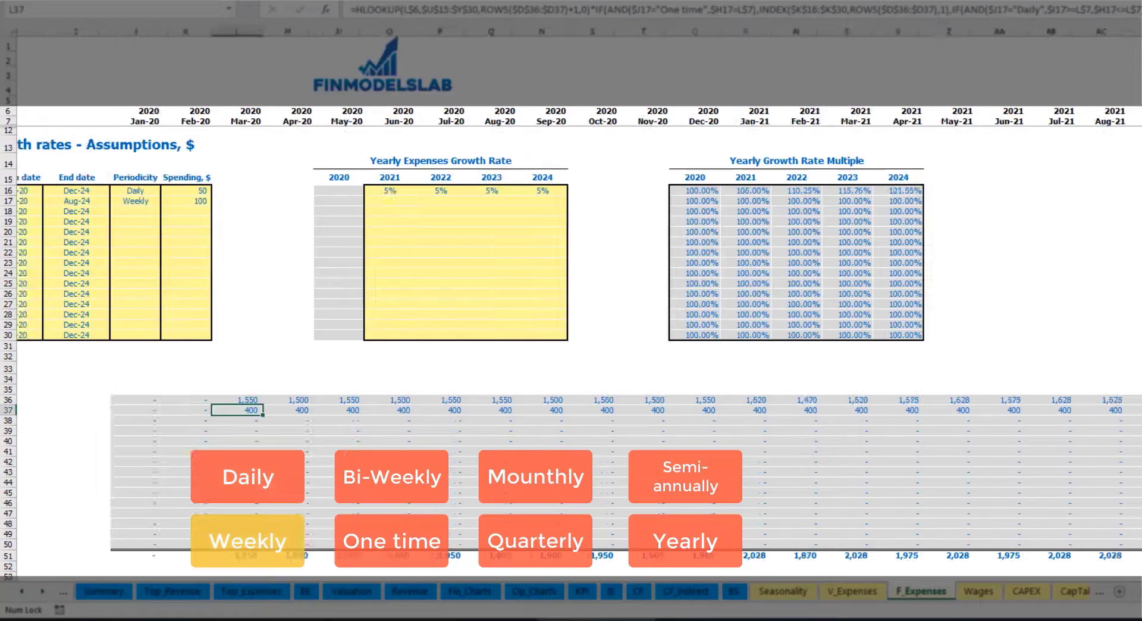
{"action": "left_click", "coordinate": [1138, 32]}
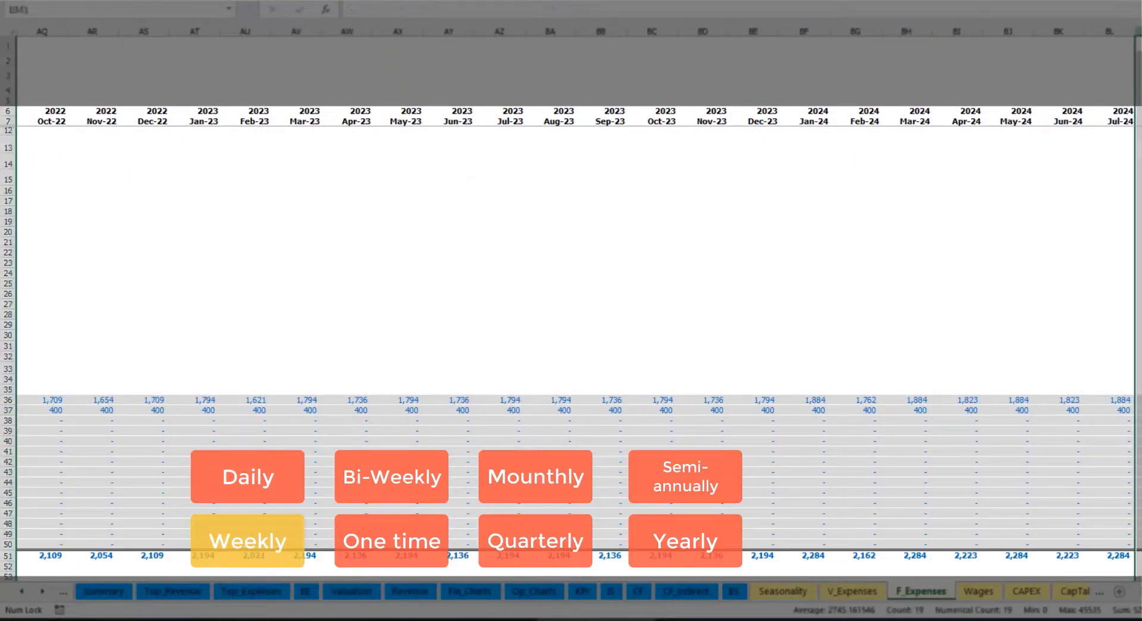
{"action": "left_click", "coordinate": [1137, 411]}
{"action": "scroll", "coordinate": [438, 290], "scroll_direction": "left", "scroll_amount": 10}
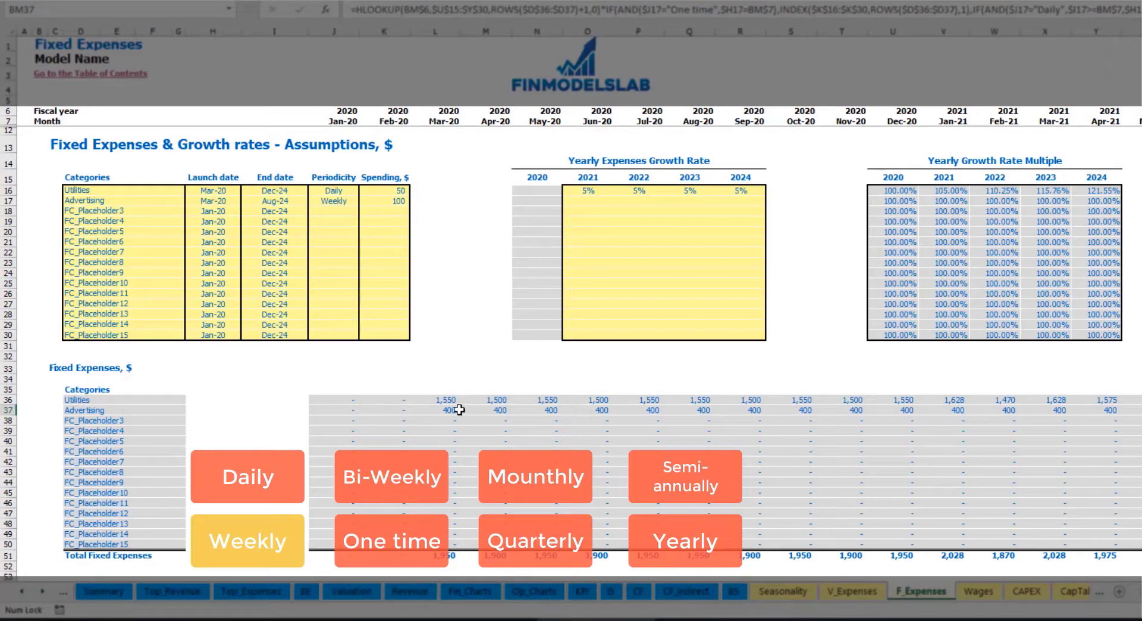
Step: Set the Advertising periodicity to Bi-Weekly and its spending to $500
{"action": "left_click", "coordinate": [341, 204]}
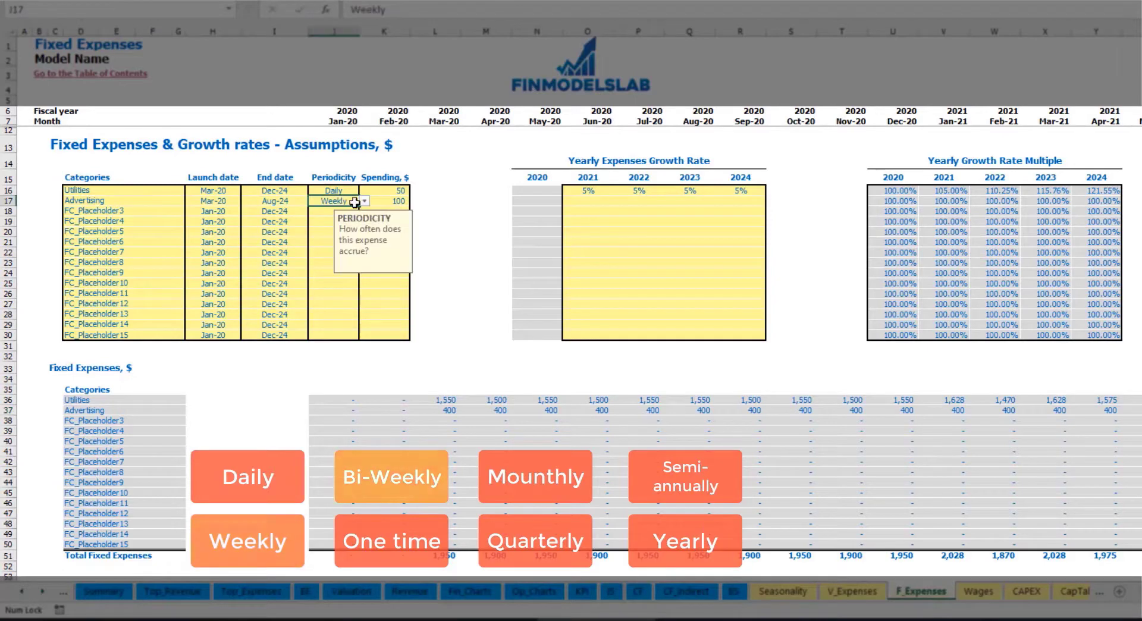
{"action": "left_click", "coordinate": [364, 201]}
{"action": "left_click", "coordinate": [347, 241]}
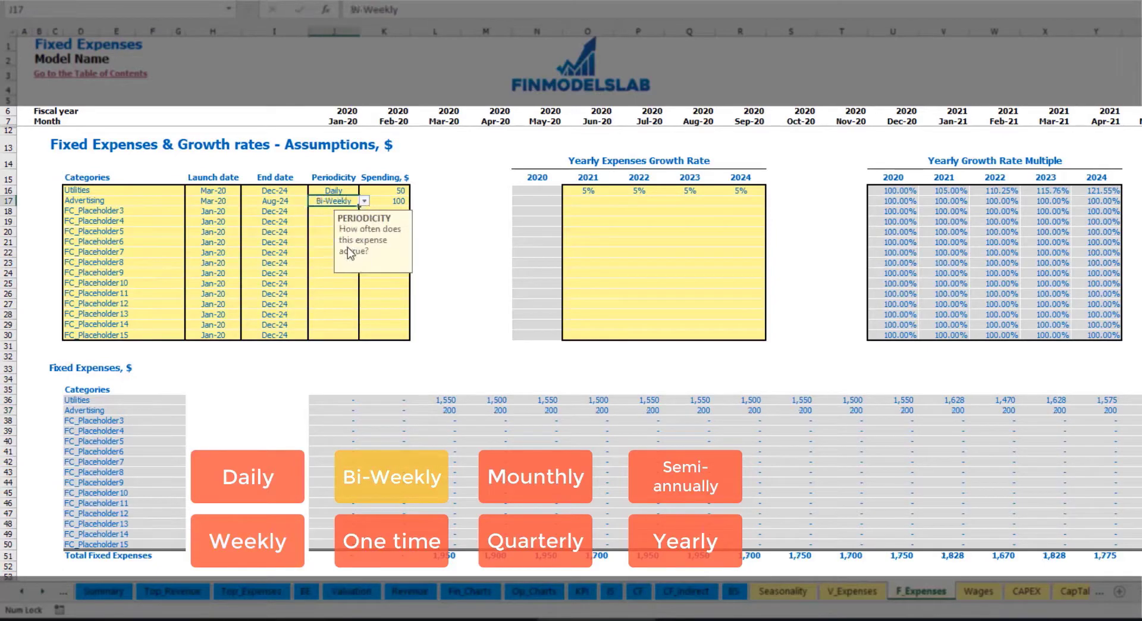
{"action": "left_click", "coordinate": [382, 201]}
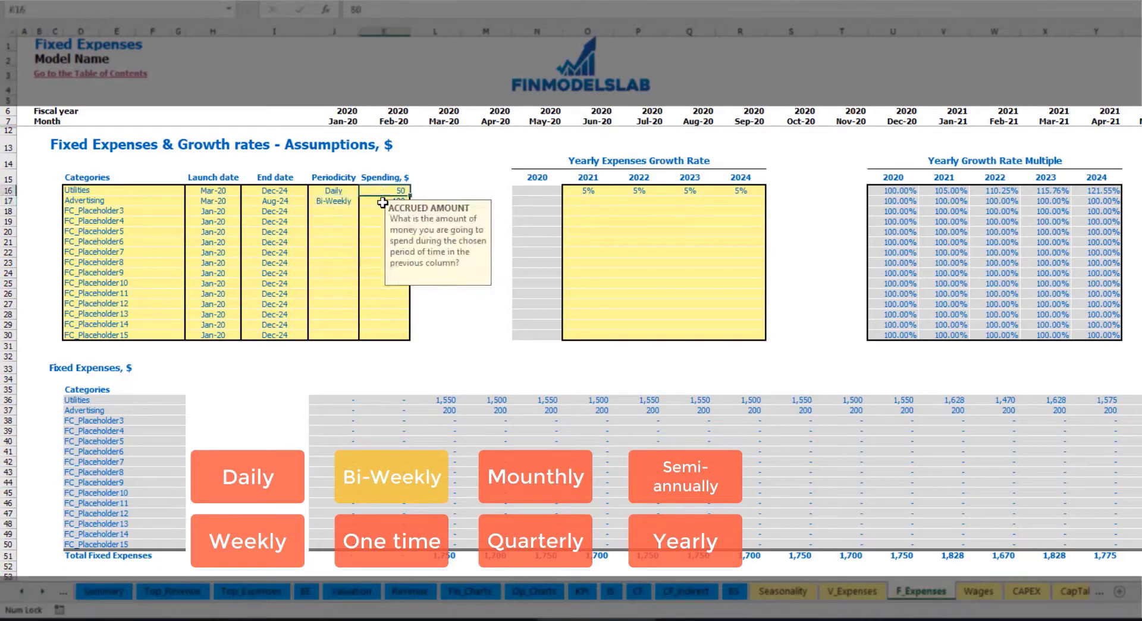
{"action": "type", "text": "5"}
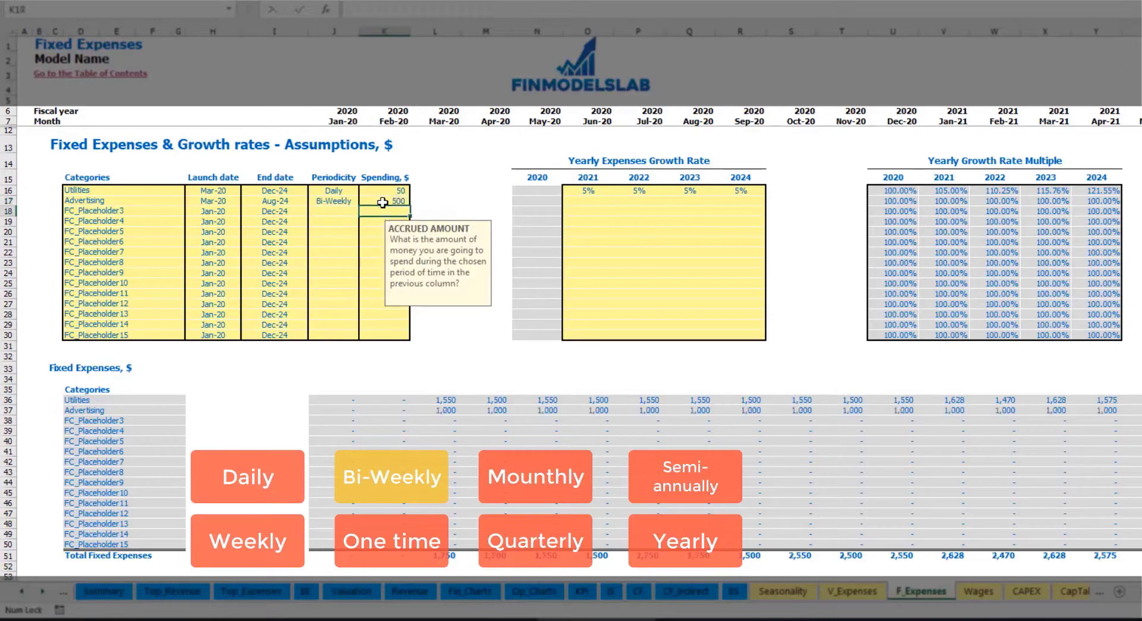
Step: Set the Advertising launch date to Jul-20
{"action": "left_click", "coordinate": [225, 191]}
{"action": "left_click", "coordinate": [225, 201]}
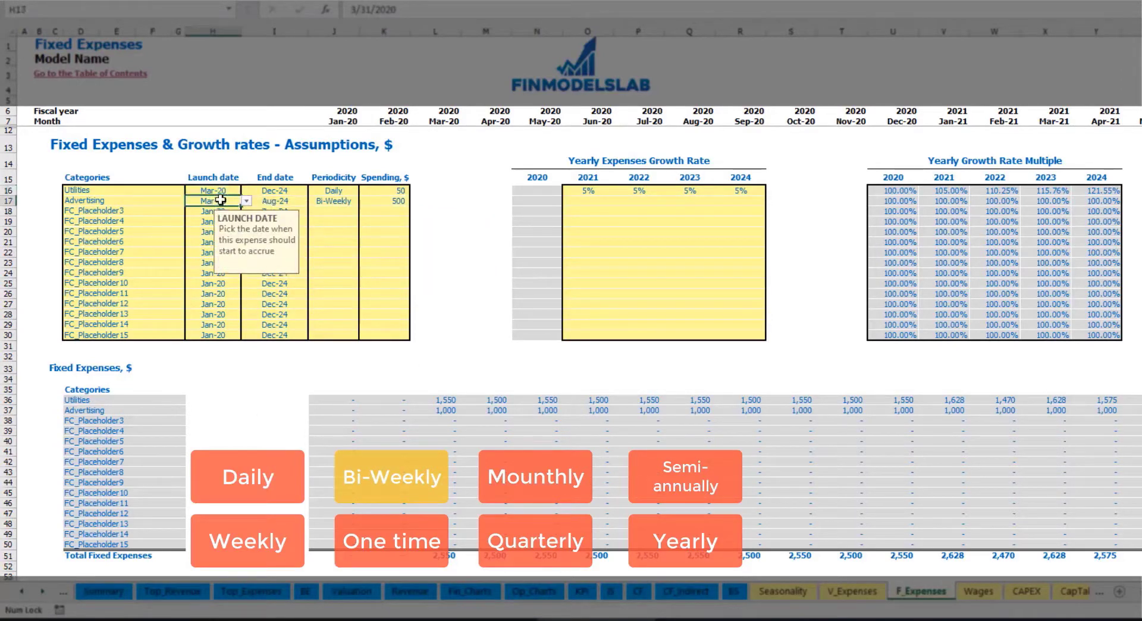
{"action": "left_click", "coordinate": [245, 201]}
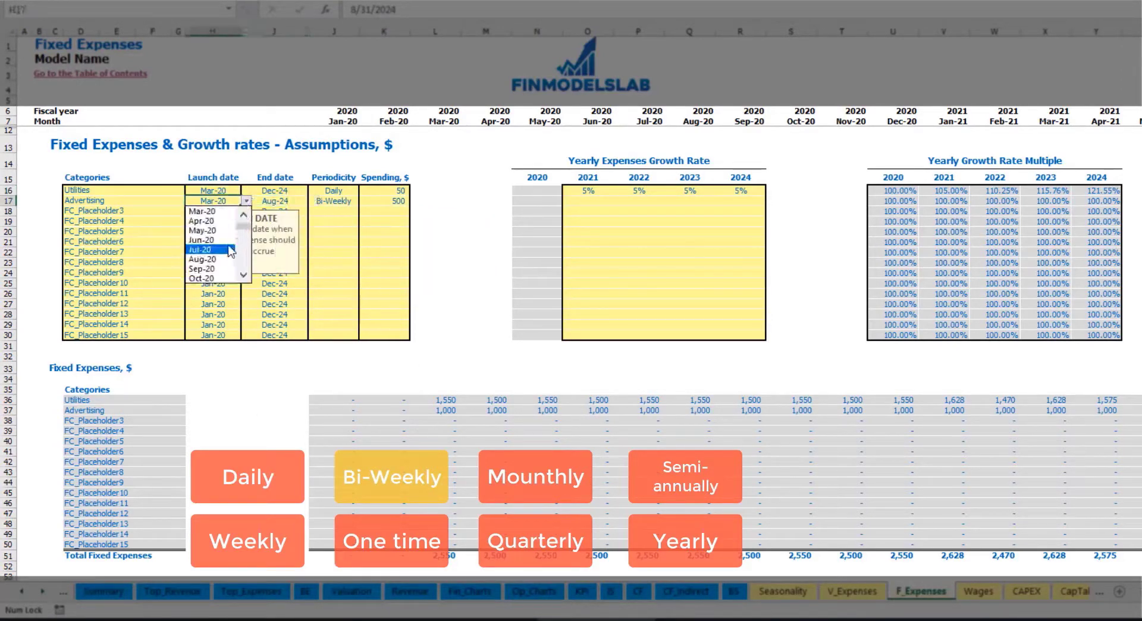
{"action": "left_click", "coordinate": [232, 250]}
Step: Check the calculated monthly Advertising expenses from Jul-20 onward across the following months
{"action": "left_click", "coordinate": [654, 412]}
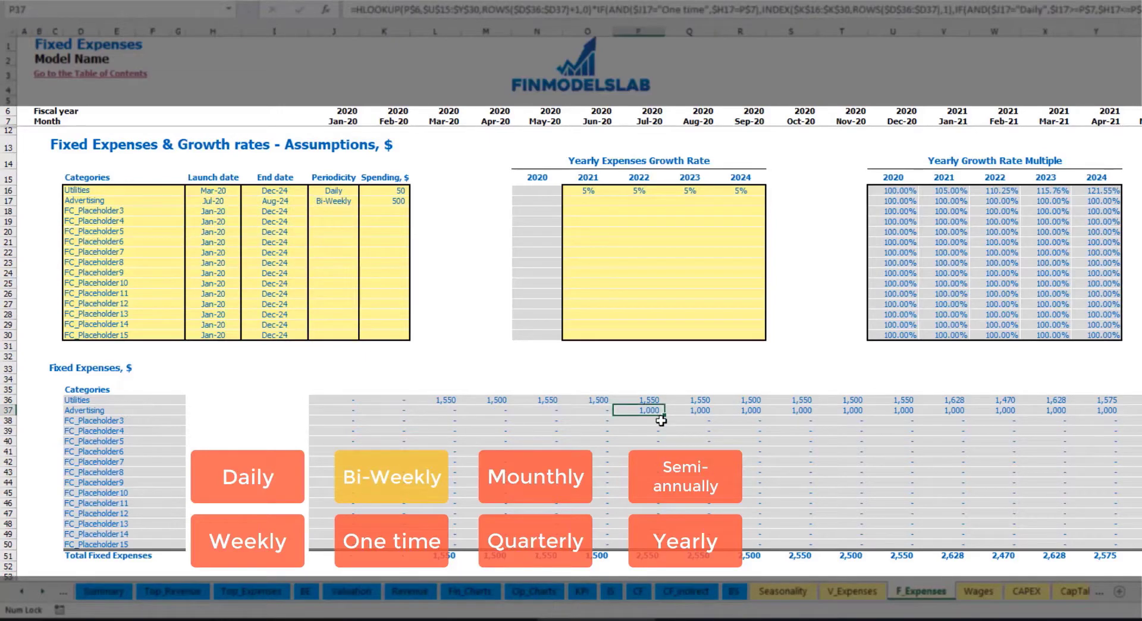
{"action": "key", "text": "Right"}
{"action": "key", "text": "Right"}
{"action": "key", "text": "Right"}
{"action": "key", "text": "Right"}
{"action": "key", "text": "Right"}
{"action": "key", "text": "Right"}
{"action": "key", "text": "Right"}
{"action": "key", "text": "Right"}
{"action": "key", "text": "Right"}
{"action": "key", "text": "Right"}
{"action": "key", "text": "Right"}
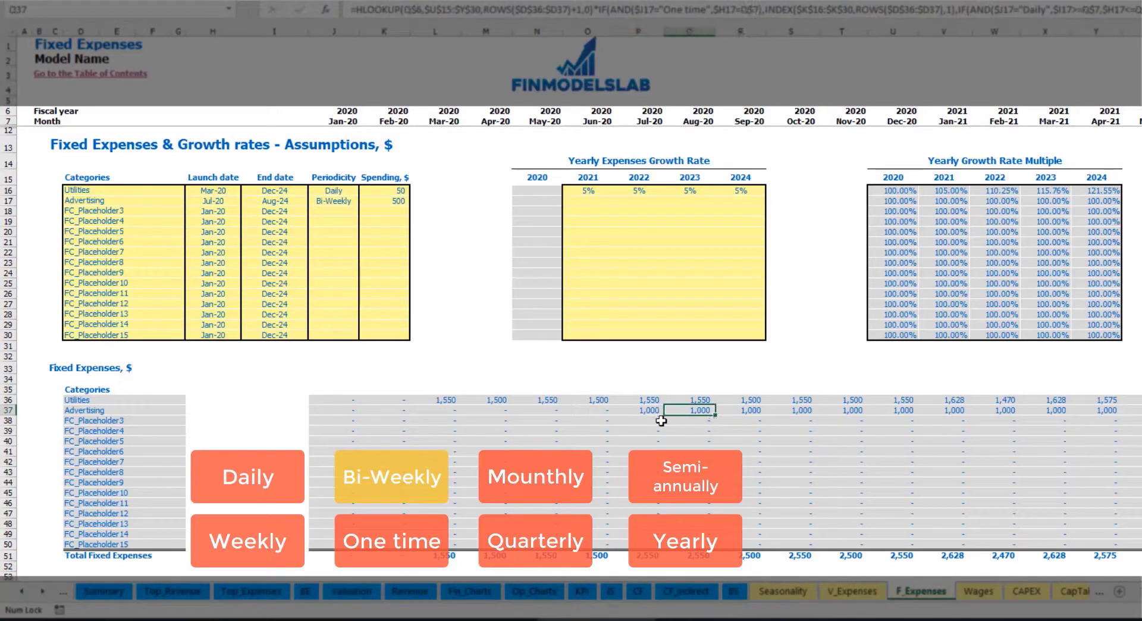
{"action": "key", "text": "Right"}
{"action": "key", "text": "Right"}
{"action": "key", "text": "Right"}
{"action": "key", "text": "Right"}
{"action": "key", "text": "Right"}
{"action": "key", "text": "Right"}
{"action": "key", "text": "Right"}
{"action": "key", "text": "Right"}
{"action": "key", "text": "Right"}
{"action": "key", "text": "Right"}
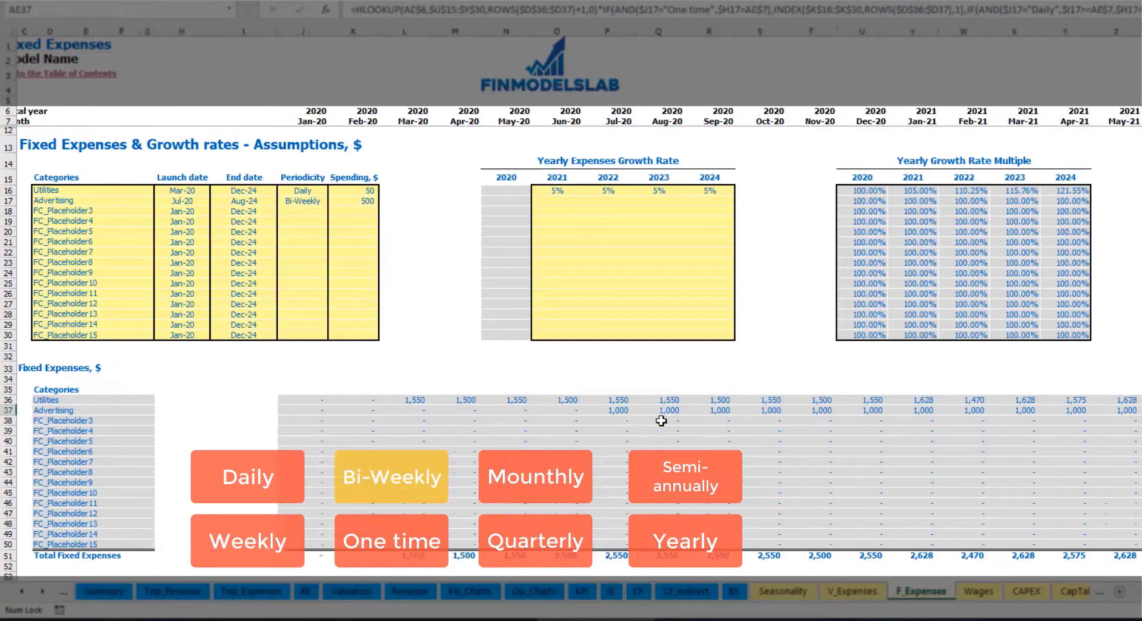
{"action": "key", "text": "Home"}
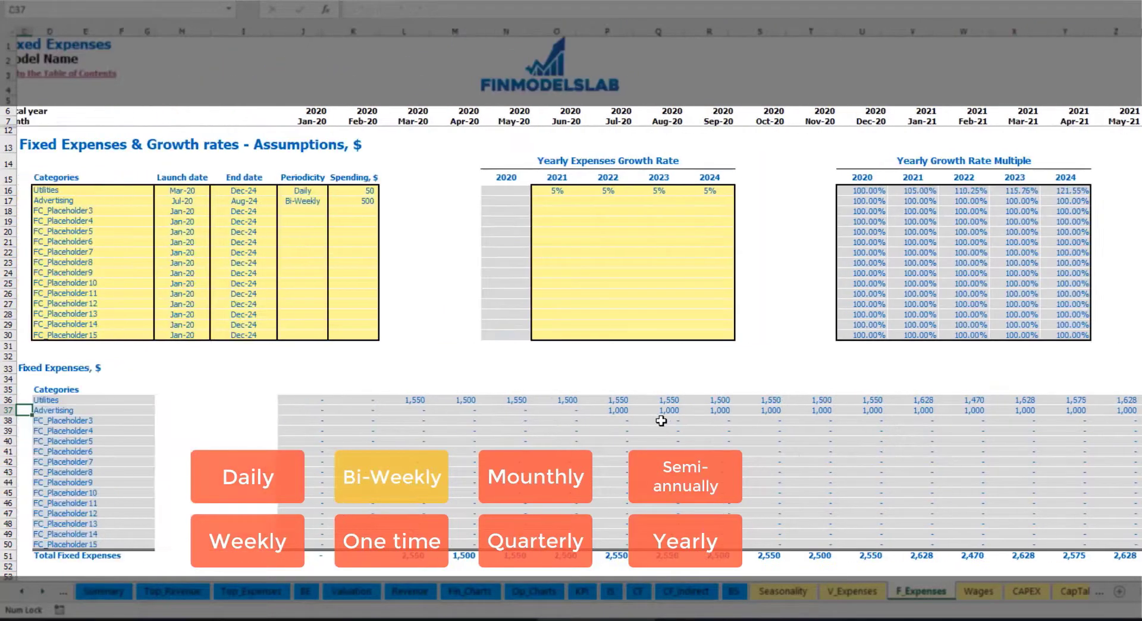
{"action": "left_click", "coordinate": [624, 412]}
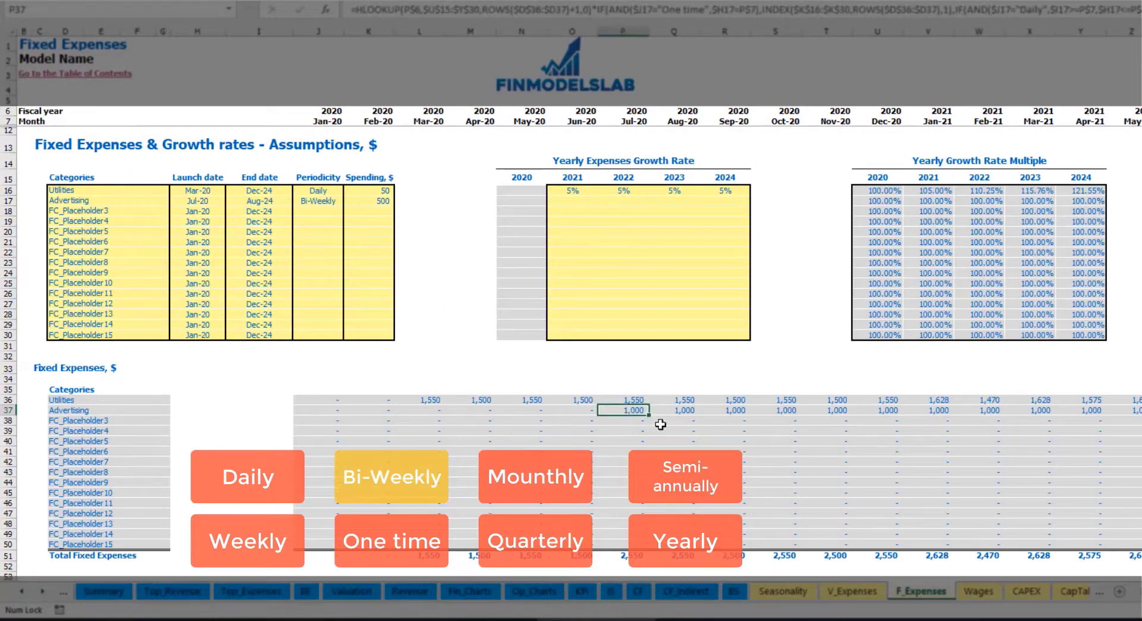
Step: Set the yearly expenses growth rate for Advertising to 3% for each year from 2021 to 2024
{"action": "left_click", "coordinate": [571, 204]}
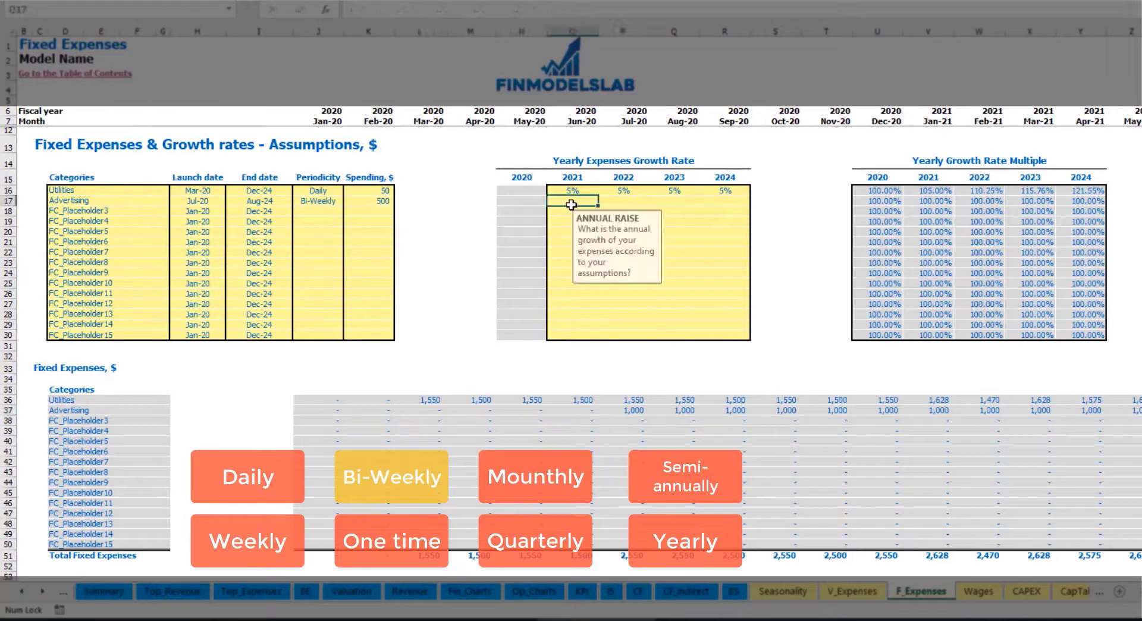
{"action": "type", "text": "3%"}
{"action": "key", "text": "Return"}
{"action": "key", "text": "Up"}
{"action": "key", "text": "ctrl+c"}
{"action": "key", "text": "Right"}
{"action": "key", "text": "shift+Right"}
{"action": "key", "text": "shift+Right"}
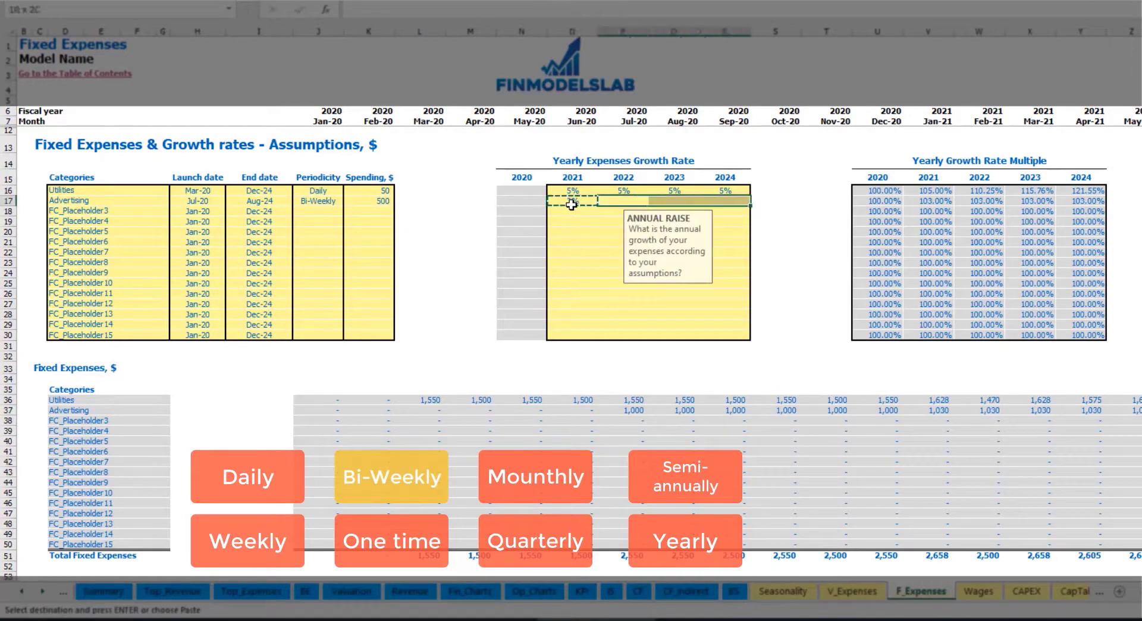
{"action": "key", "text": "ctrl+v"}
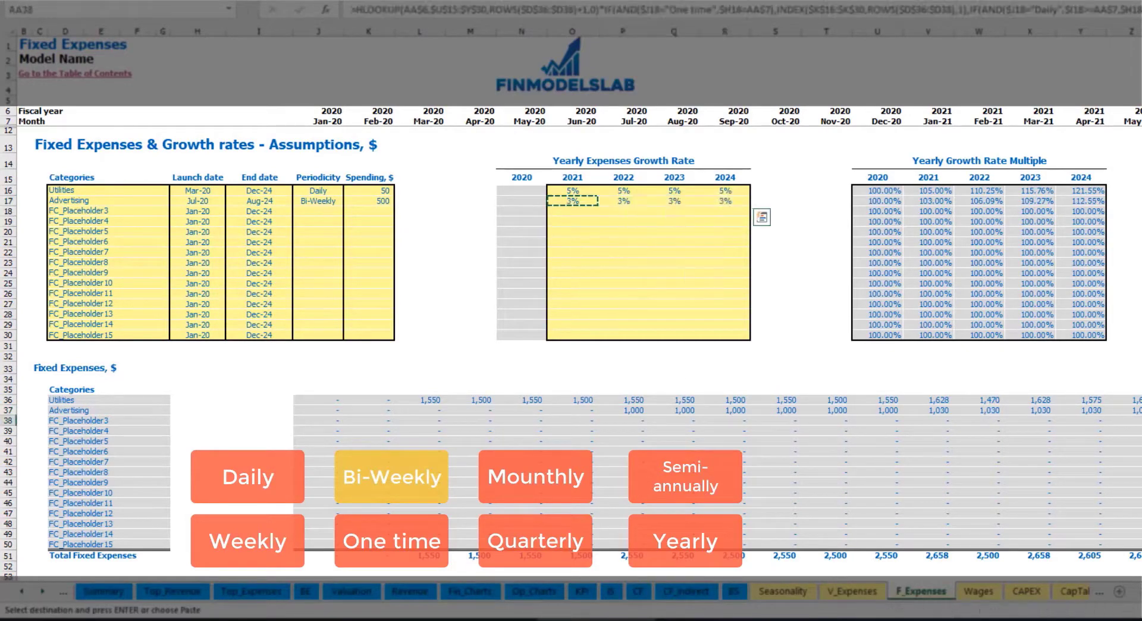
Step: Compare the monthly Advertising expenses from Jan-21 through 2024 against the growth rates and the end date
{"action": "left_click", "coordinate": [1094, 409]}
{"action": "left_click", "coordinate": [956, 410]}
{"action": "left_click", "coordinate": [928, 409]}
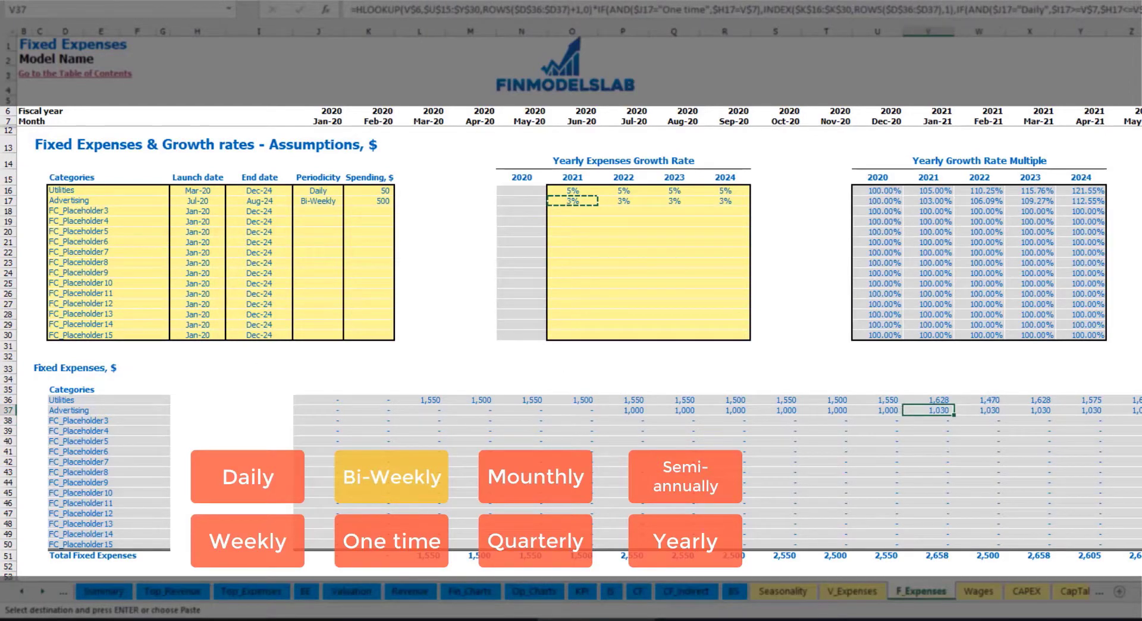
{"action": "scroll", "coordinate": [571, 291], "scroll_direction": "right", "scroll_amount": 12}
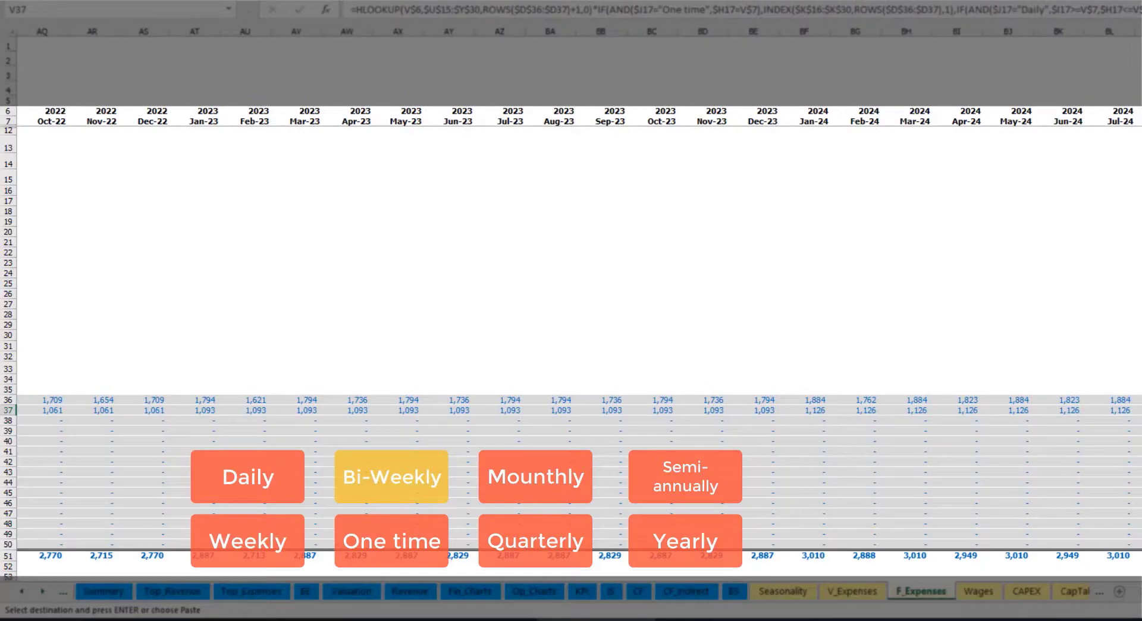
{"action": "left_click", "coordinate": [1139, 32]}
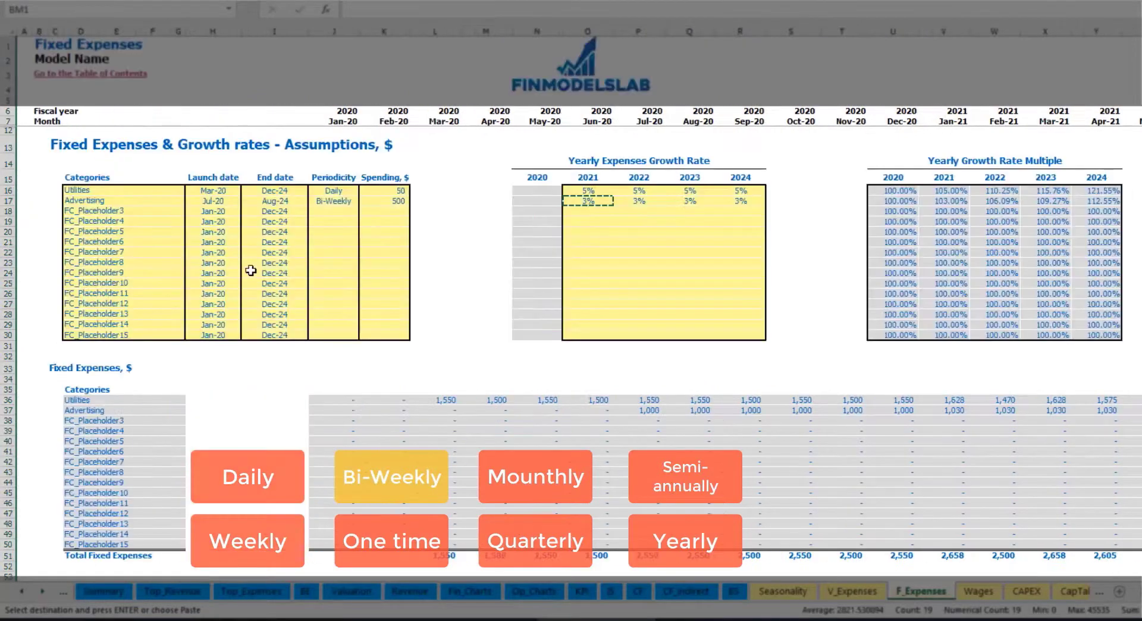
{"action": "left_click", "coordinate": [281, 201]}
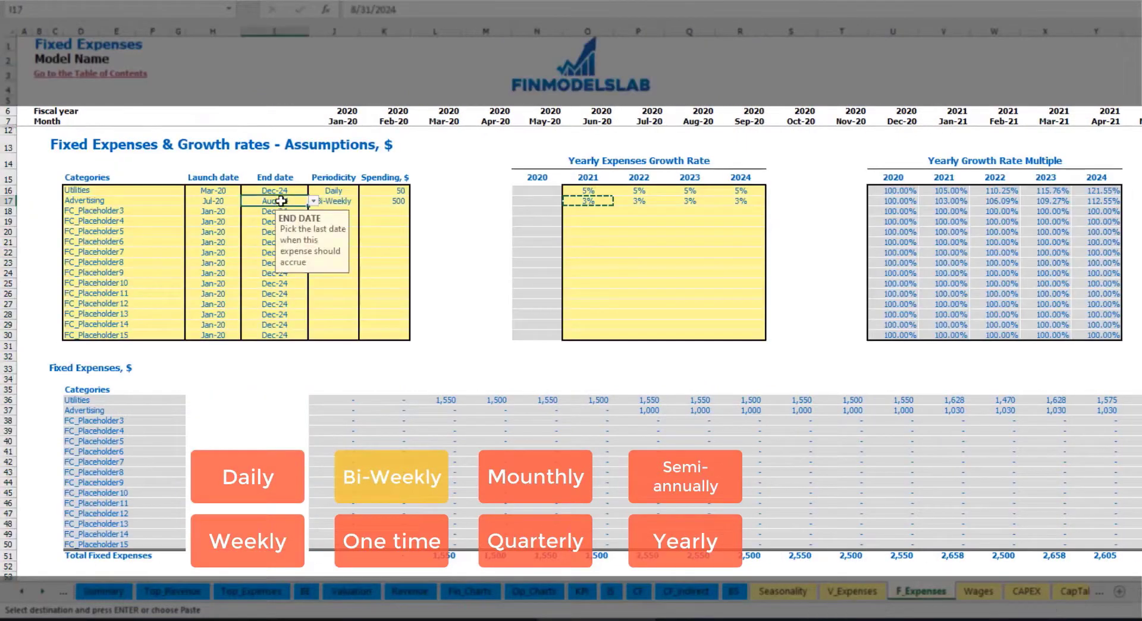
Step: Name the third fixed expense category Office Setup and set its periodicity to One time
{"action": "left_click", "coordinate": [100, 210]}
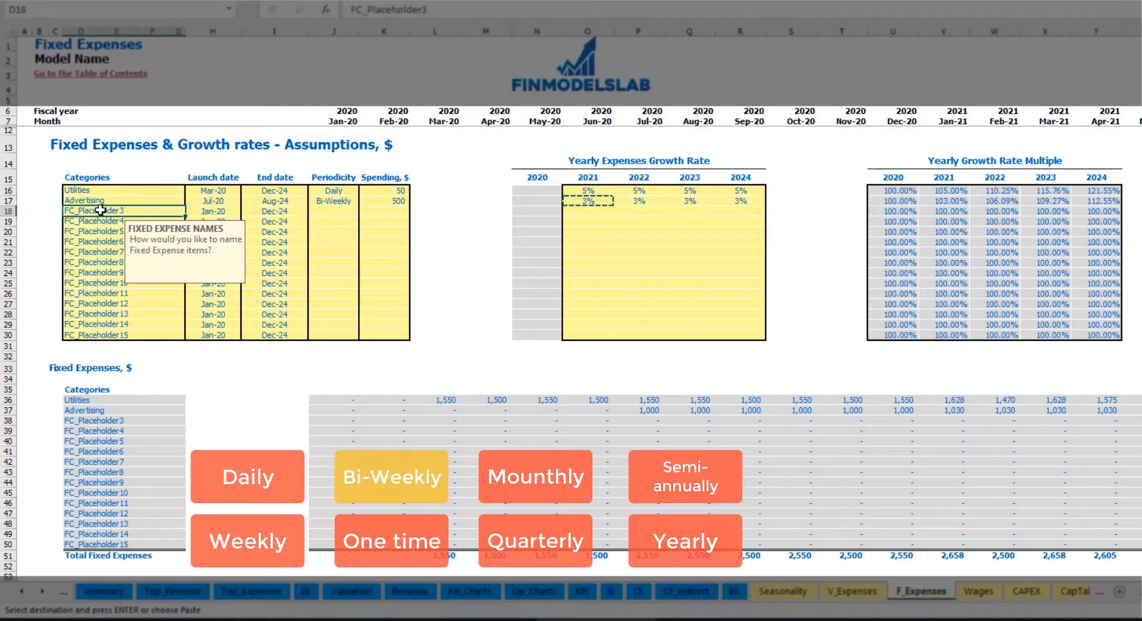
{"action": "type", "text": "Se"}
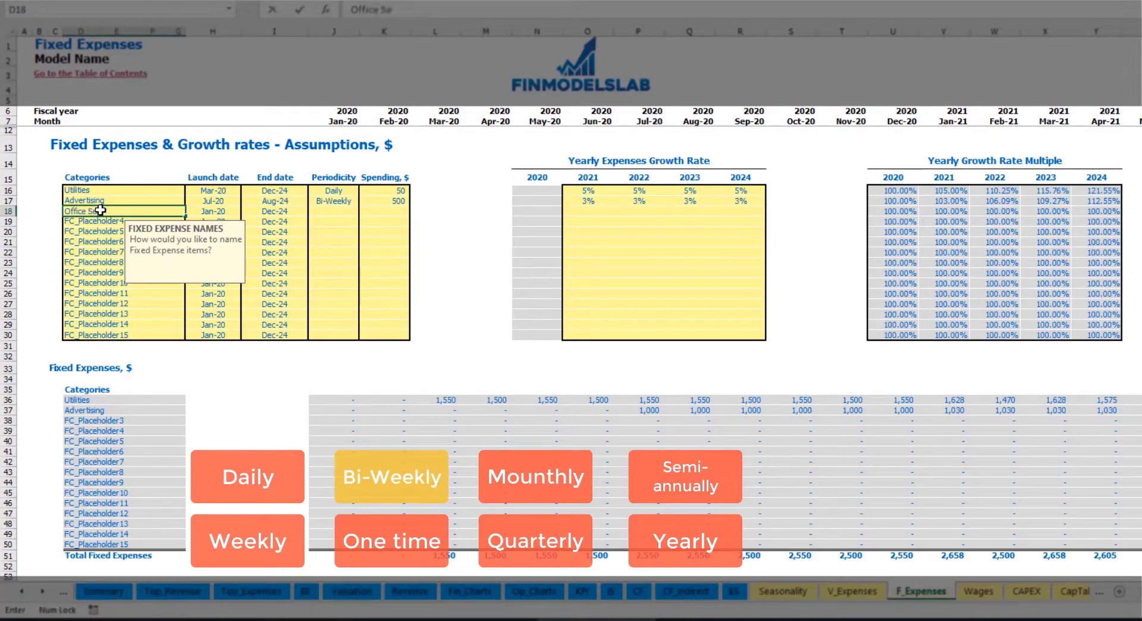
{"action": "type", "text": "tup"}
{"action": "key", "text": "Return"}
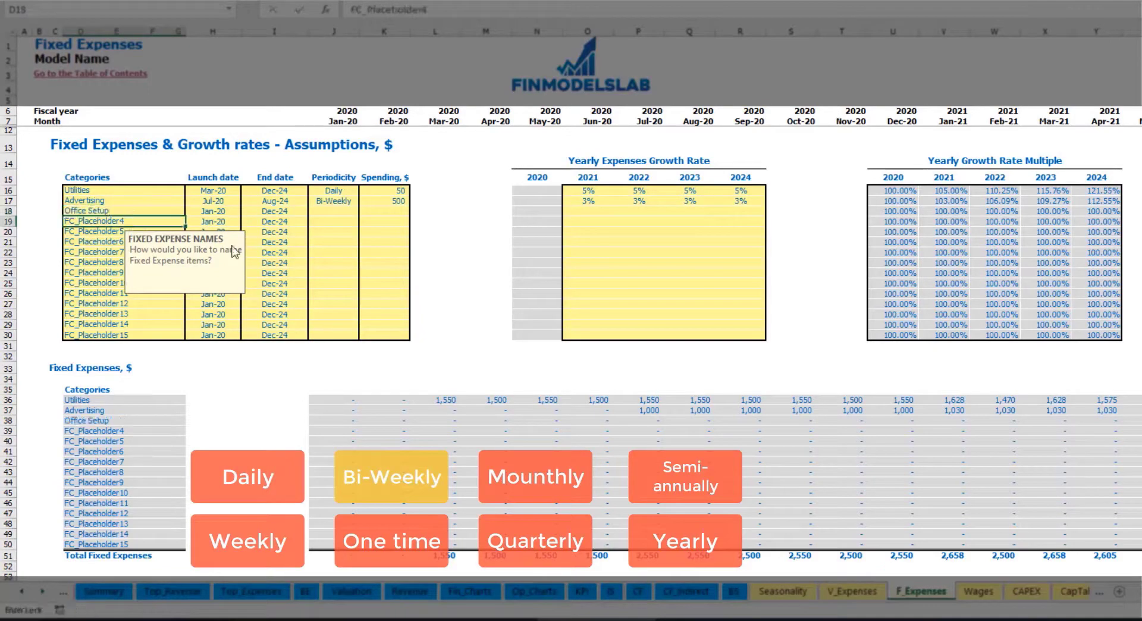
{"action": "left_click", "coordinate": [331, 212]}
{"action": "left_click", "coordinate": [363, 212]}
{"action": "left_click", "coordinate": [324, 221]}
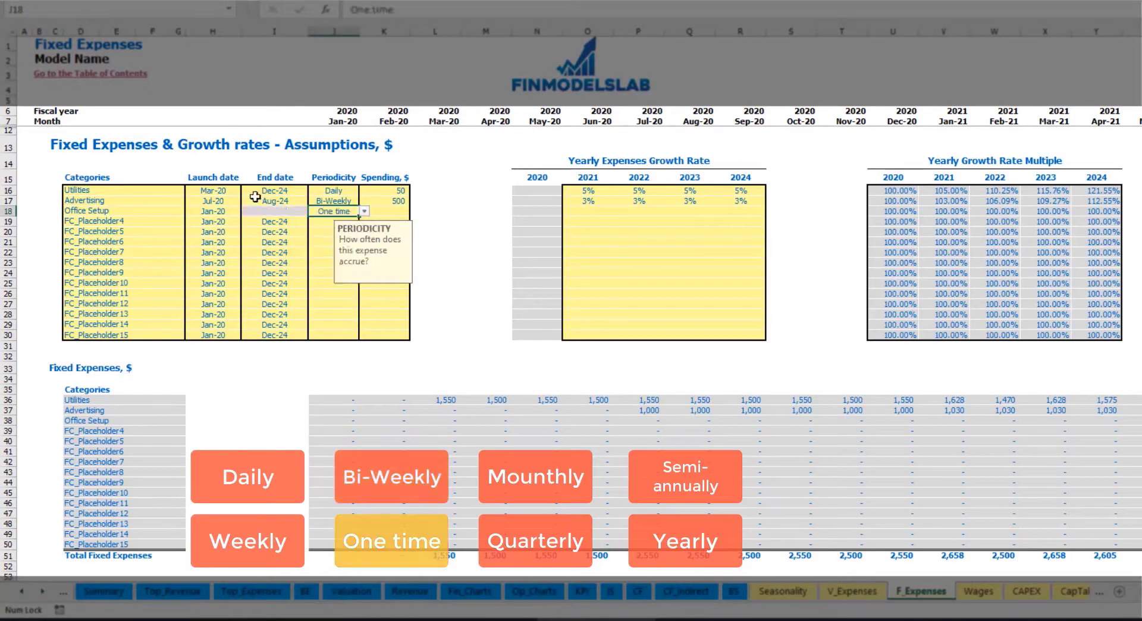
Step: Set the Office Setup launch date to Feb-20 and its spending to $5,000, and check the Feb-20 expense
{"action": "left_click", "coordinate": [236, 213]}
{"action": "left_click", "coordinate": [245, 211]}
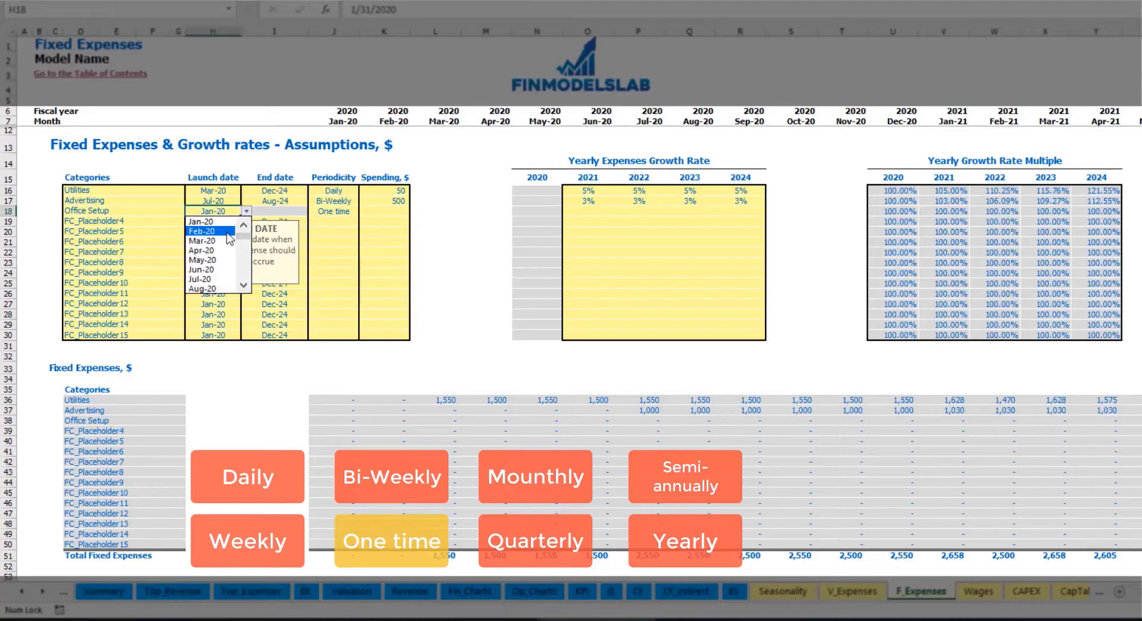
{"action": "left_click", "coordinate": [227, 231]}
{"action": "left_click", "coordinate": [374, 211]}
{"action": "type", "text": "500"}
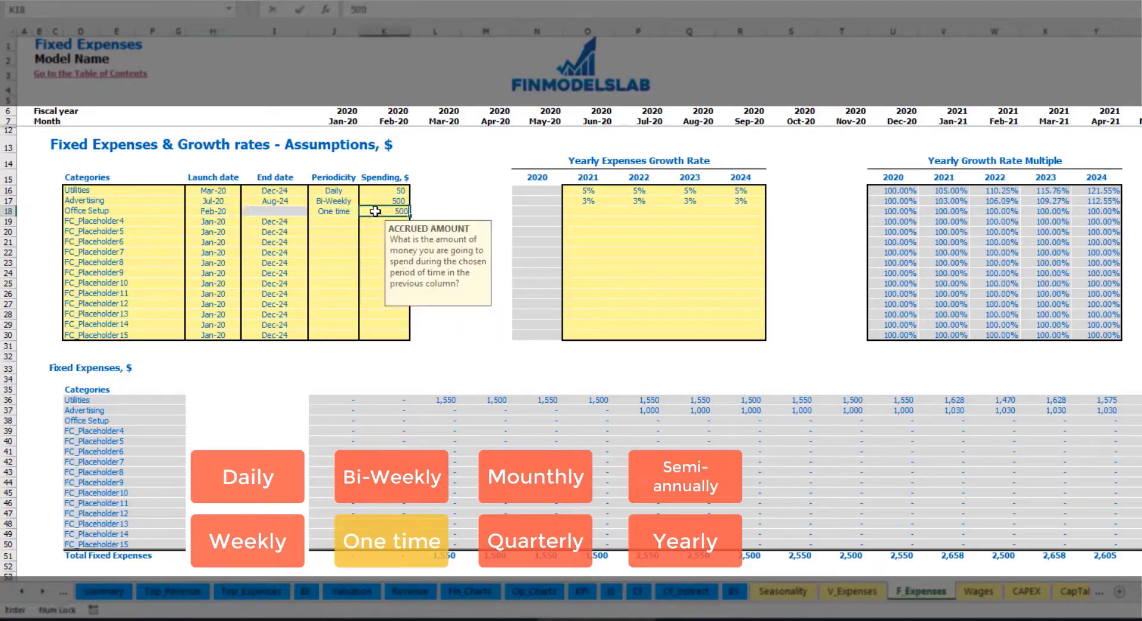
{"action": "left_click_drag", "start_coordinate": [588, 212], "coordinate": [742, 211]}
{"action": "left_click", "coordinate": [395, 420]}
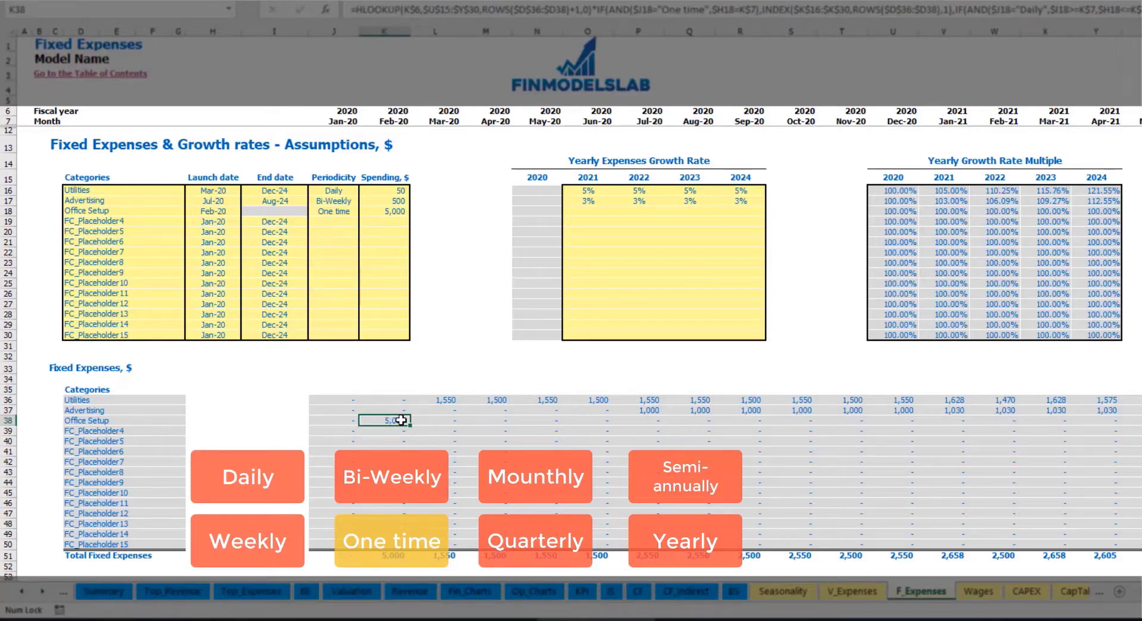
Step: Name the fourth fixed expense category Insurance
{"action": "left_click", "coordinate": [156, 222]}
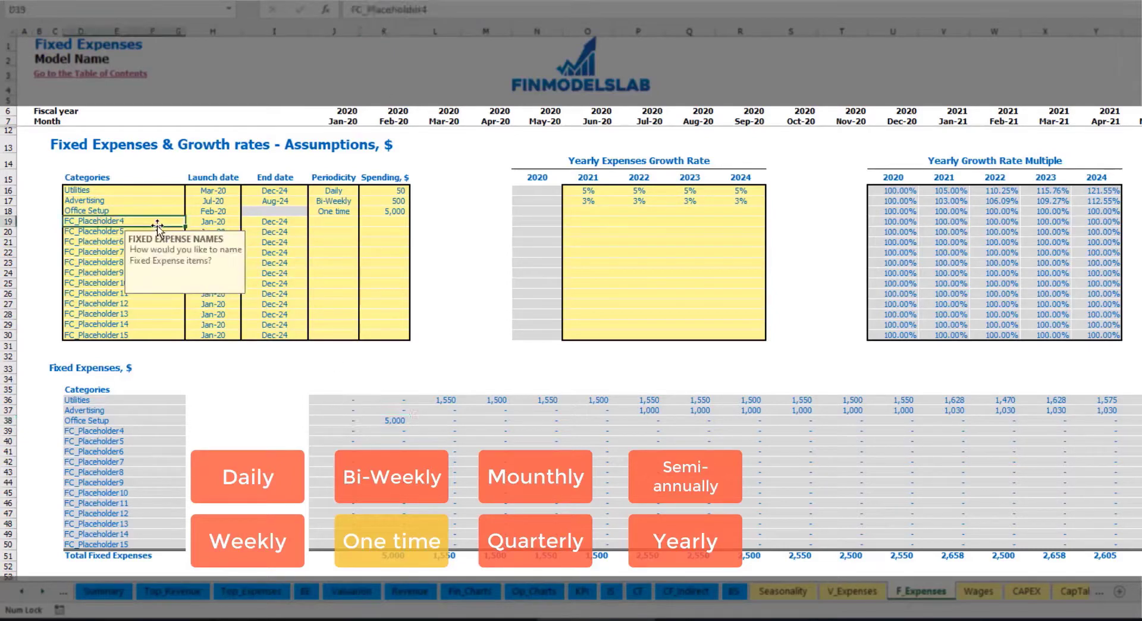
{"action": "type", "text": "Insu"}
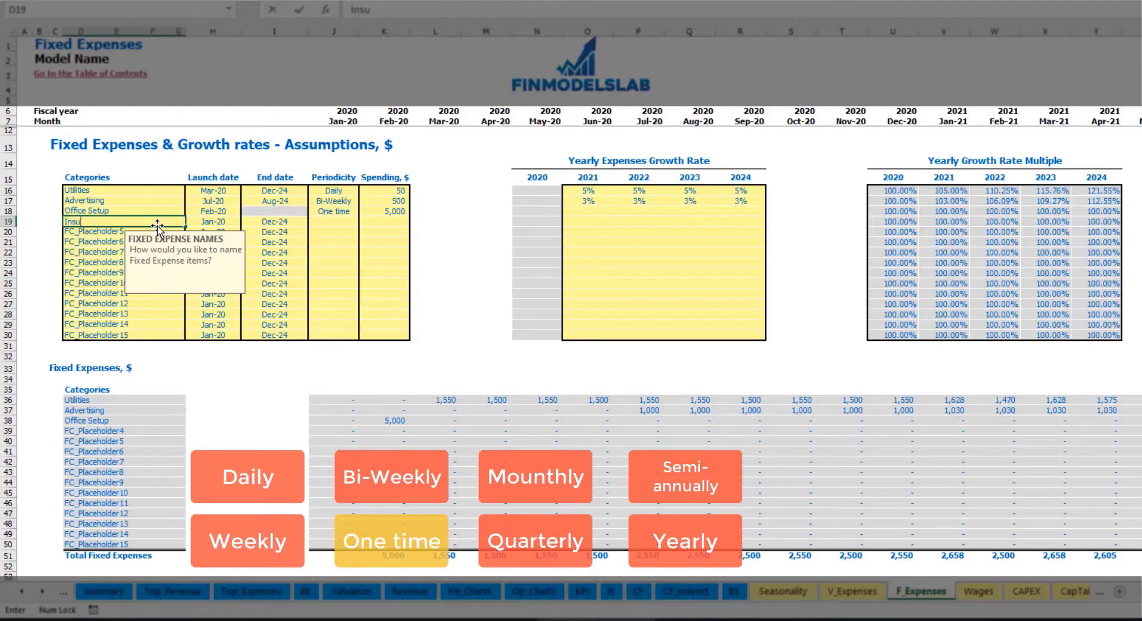
{"action": "type", "text": "rance"}
{"action": "key", "text": "Return"}
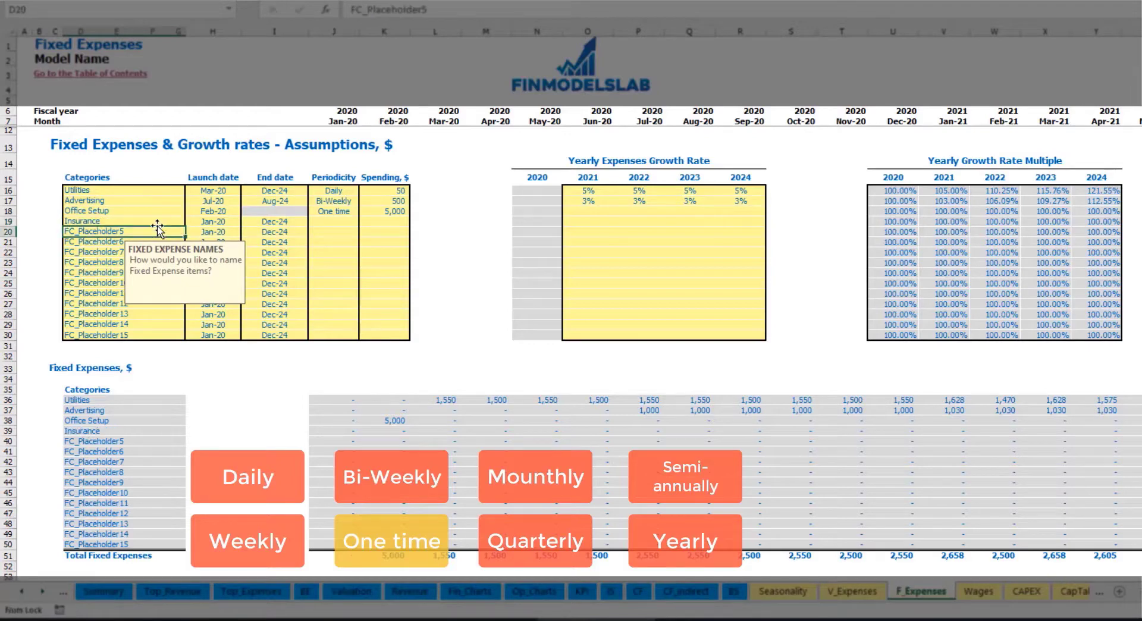
Step: Set the Insurance periodicity to Monthly and its spending to $1,000, keeping the launch and end dates
{"action": "left_click", "coordinate": [214, 222]}
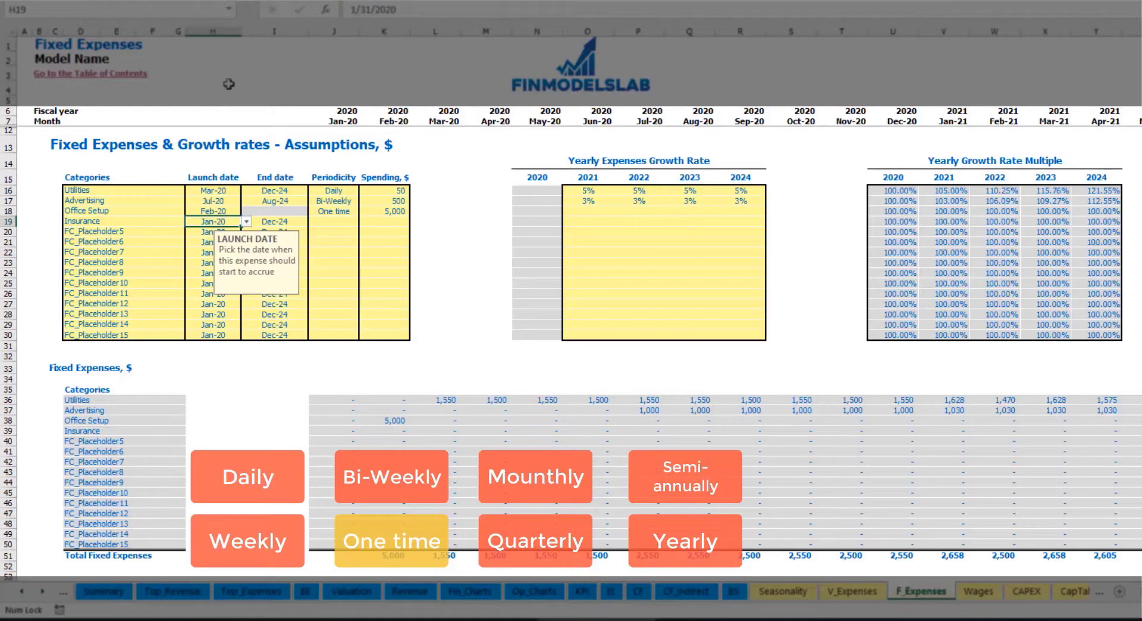
{"action": "left_click", "coordinate": [287, 221]}
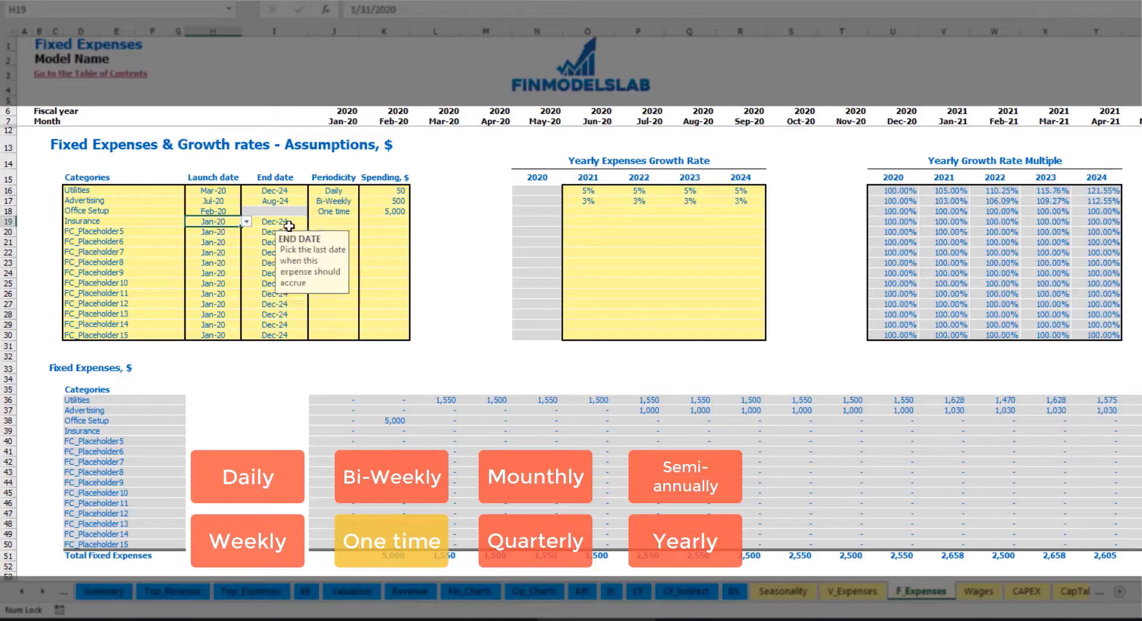
{"action": "left_click", "coordinate": [334, 222]}
{"action": "left_click", "coordinate": [364, 223]}
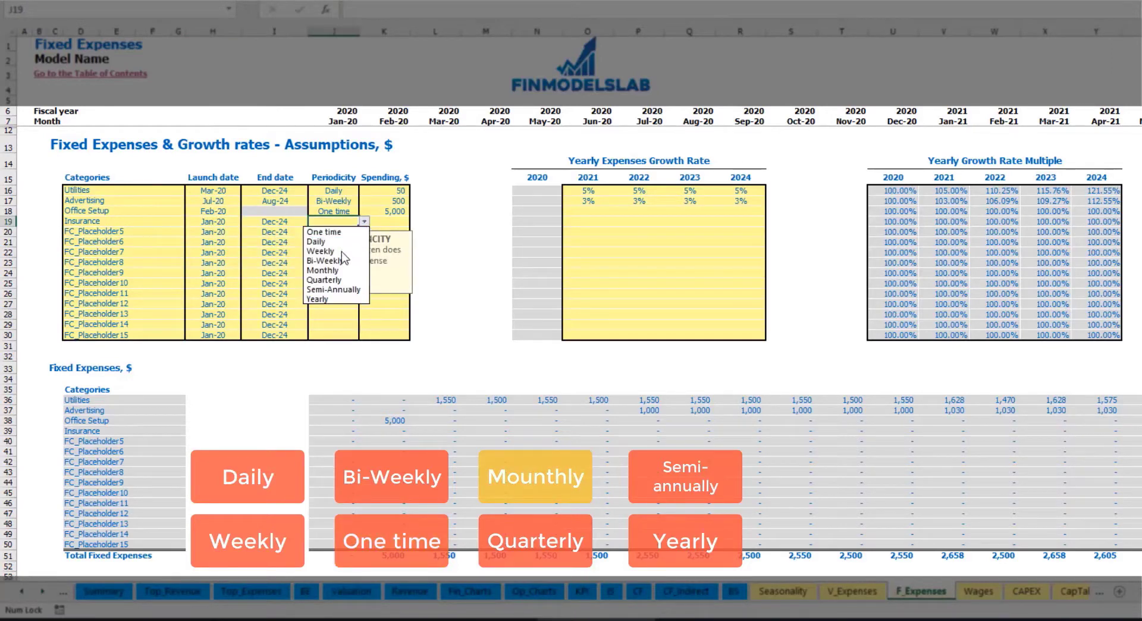
{"action": "left_click", "coordinate": [326, 263]}
{"action": "left_click", "coordinate": [391, 221]}
{"action": "type", "text": "1000"}
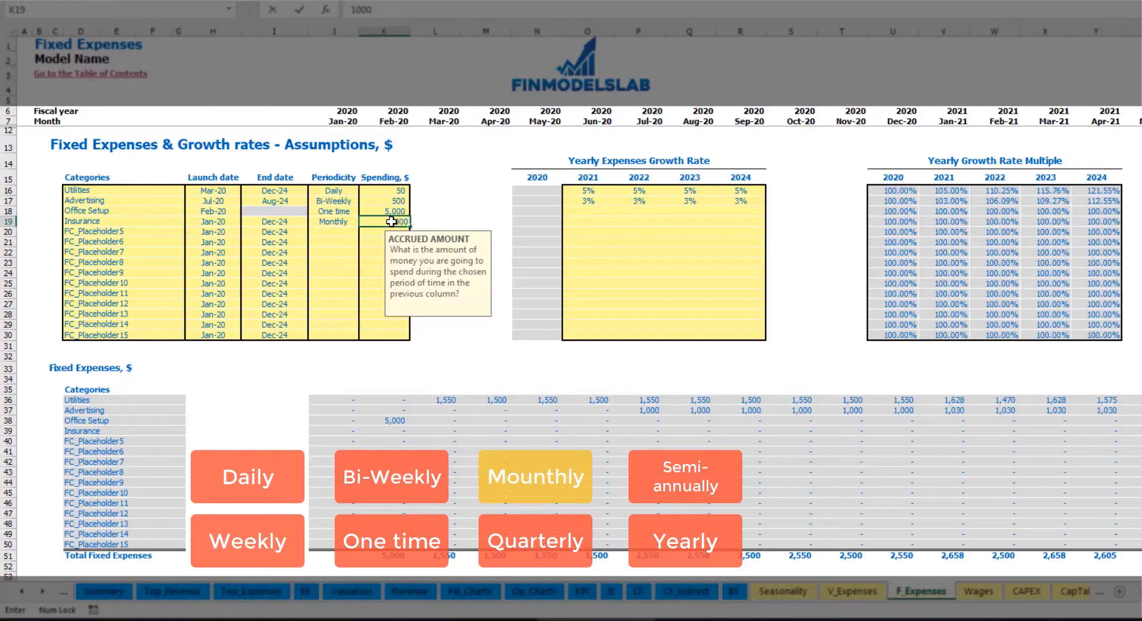
{"action": "key", "text": "Return"}
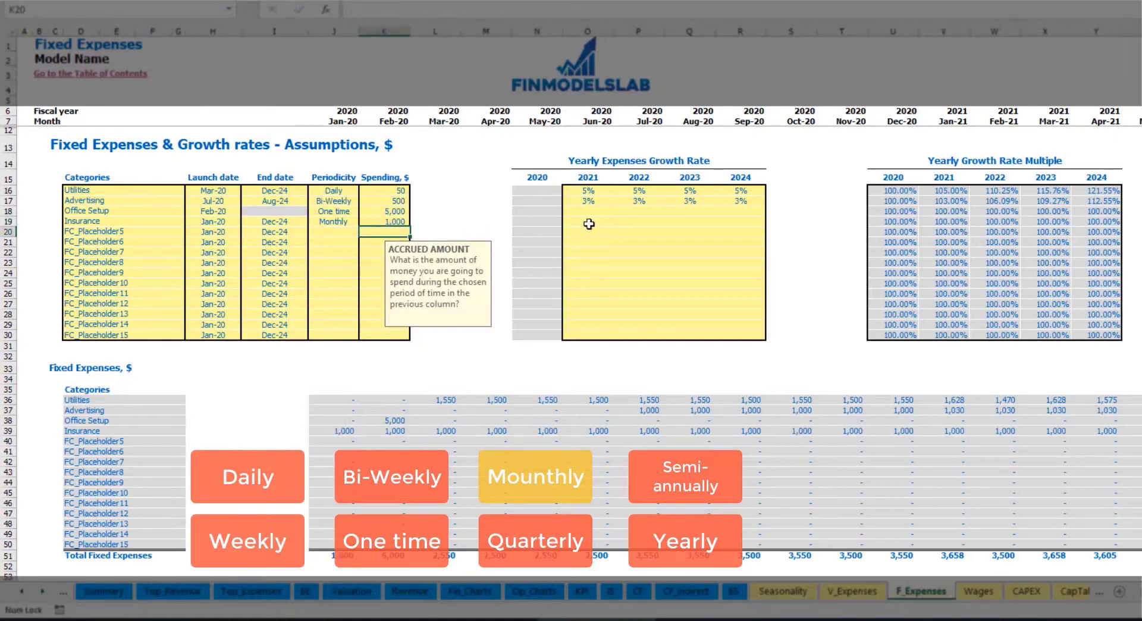
Step: Set the Insurance yearly expense growth rates to 5% for 2021, 3% for 2022, 2% for 2023 and 1% for 2024
{"action": "left_click", "coordinate": [589, 224]}
{"action": "type", "text": "5"}
{"action": "key", "text": "ctrl+Return"}
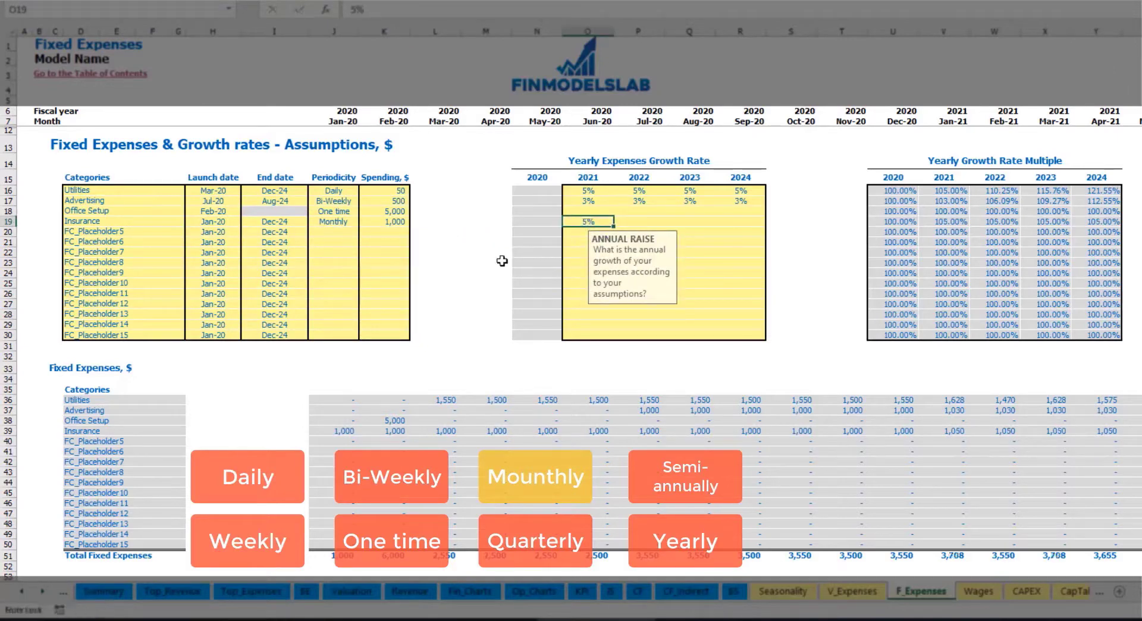
{"action": "key", "text": "Right"}
{"action": "type", "text": "3"}
{"action": "key", "text": "ctrl+Return"}
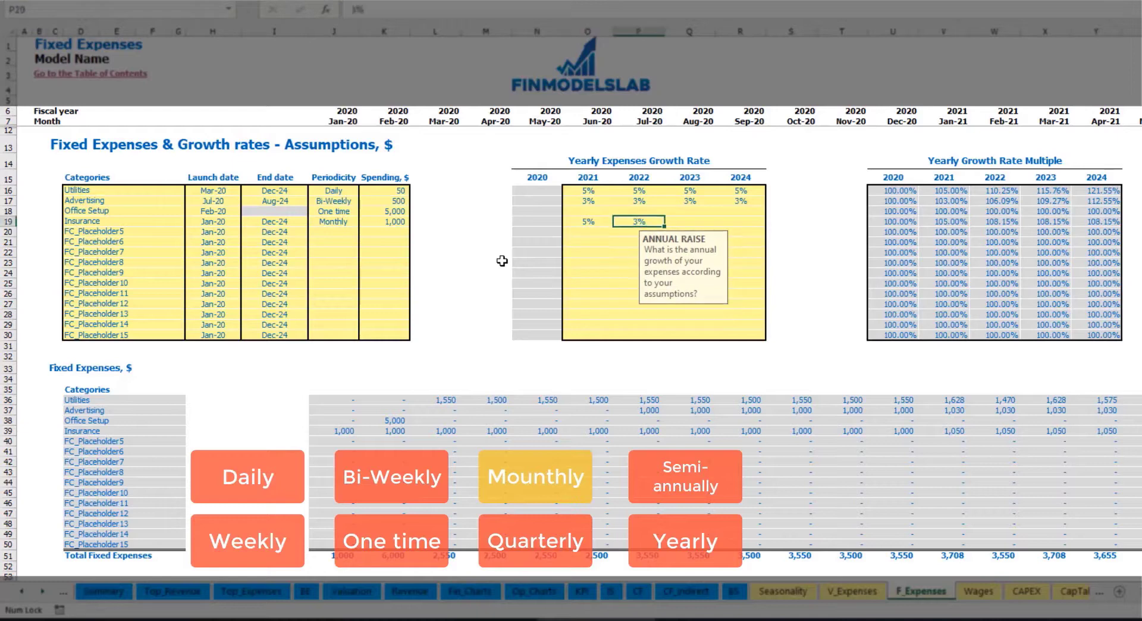
{"action": "key", "text": "Right"}
{"action": "type", "text": "3"}
{"action": "key", "text": "ctrl+Return"}
{"action": "key", "text": "Right"}
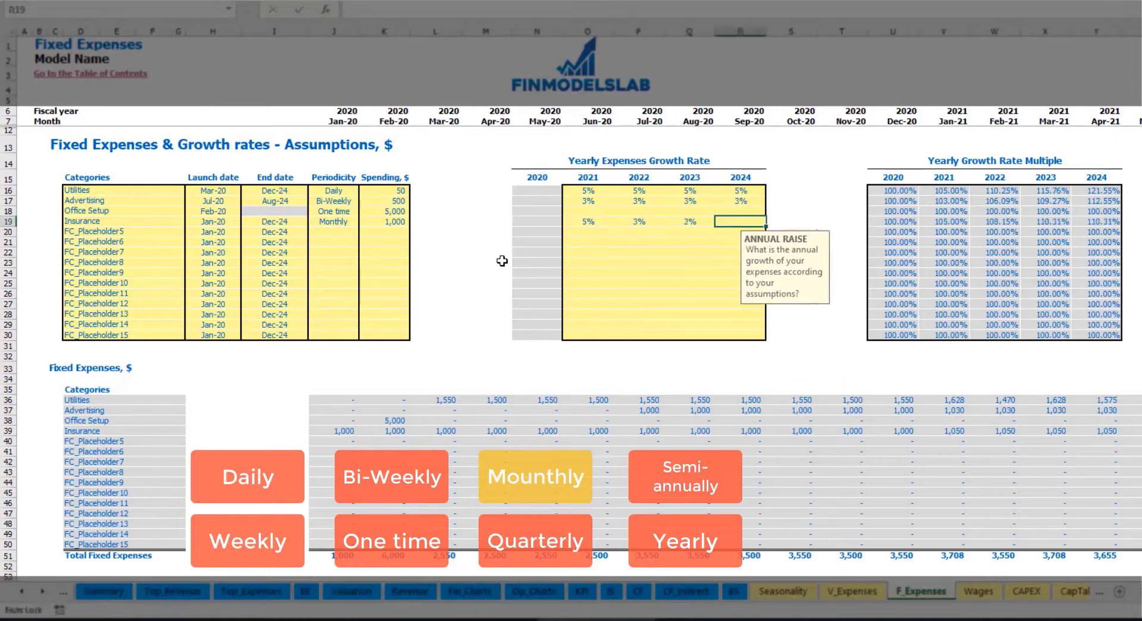
{"action": "type", "text": "1"}
{"action": "key", "text": "Return"}
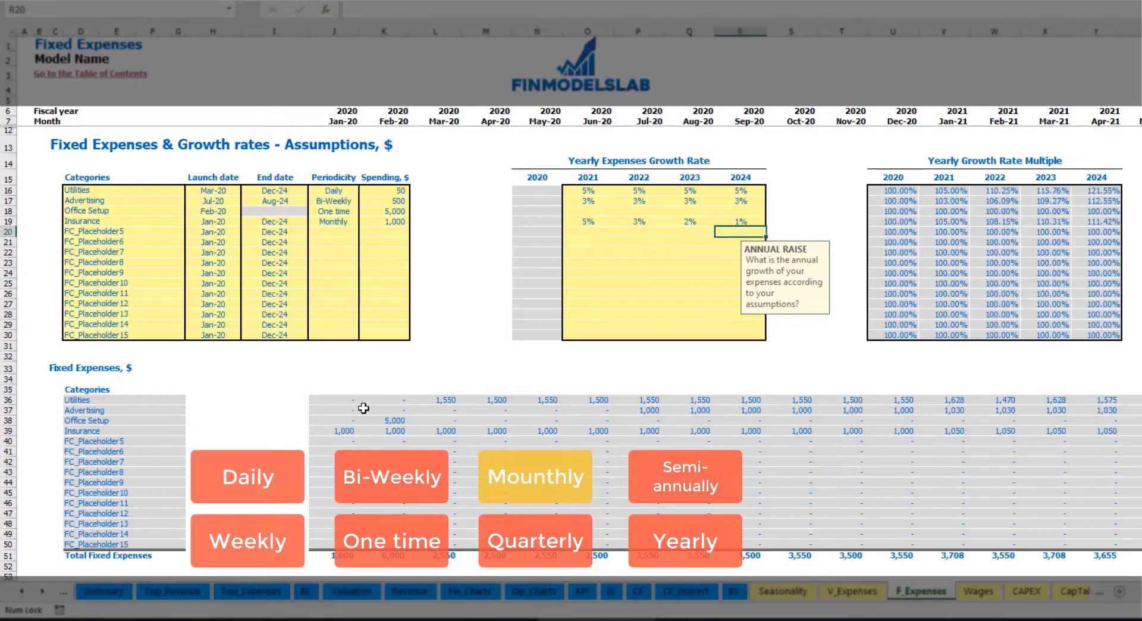
Step: Review the calculated monthly Insurance expenses across 2020 and the start of each following year
{"action": "left_click_drag", "start_coordinate": [344, 433], "coordinate": [929, 431]}
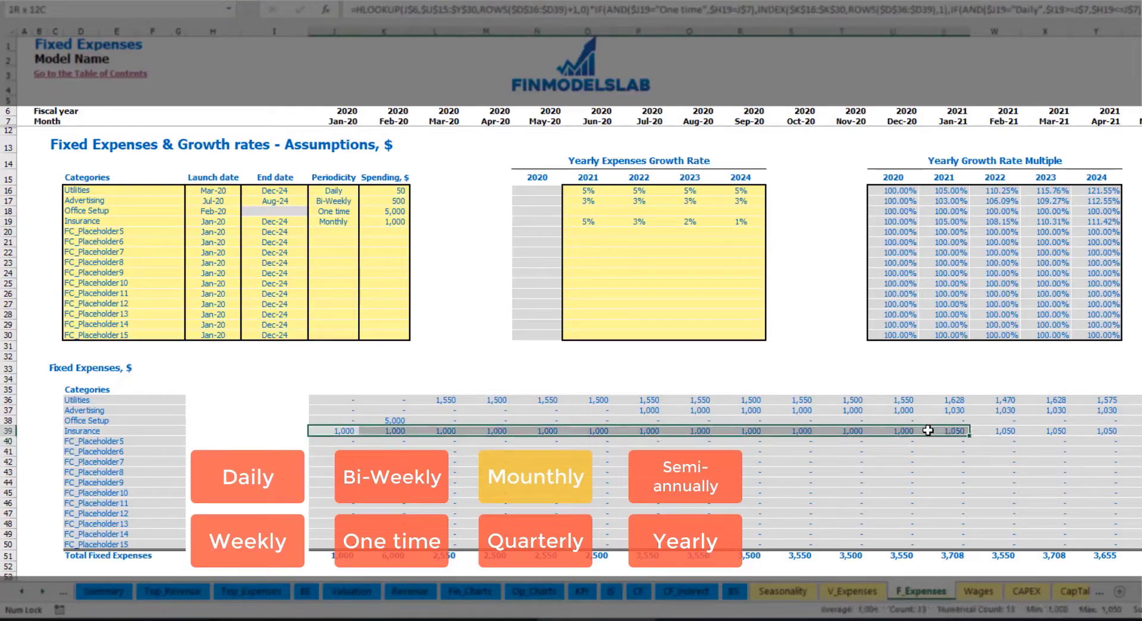
{"action": "left_click", "coordinate": [927, 432]}
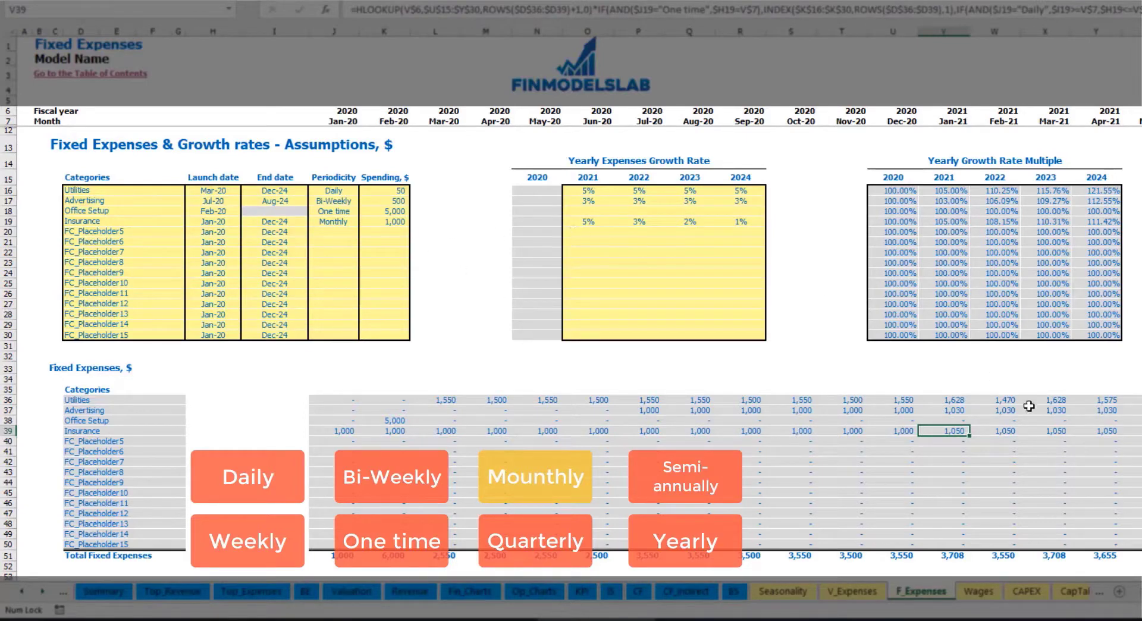
{"action": "scroll", "coordinate": [571, 298], "scroll_direction": "right", "scroll_amount": 3}
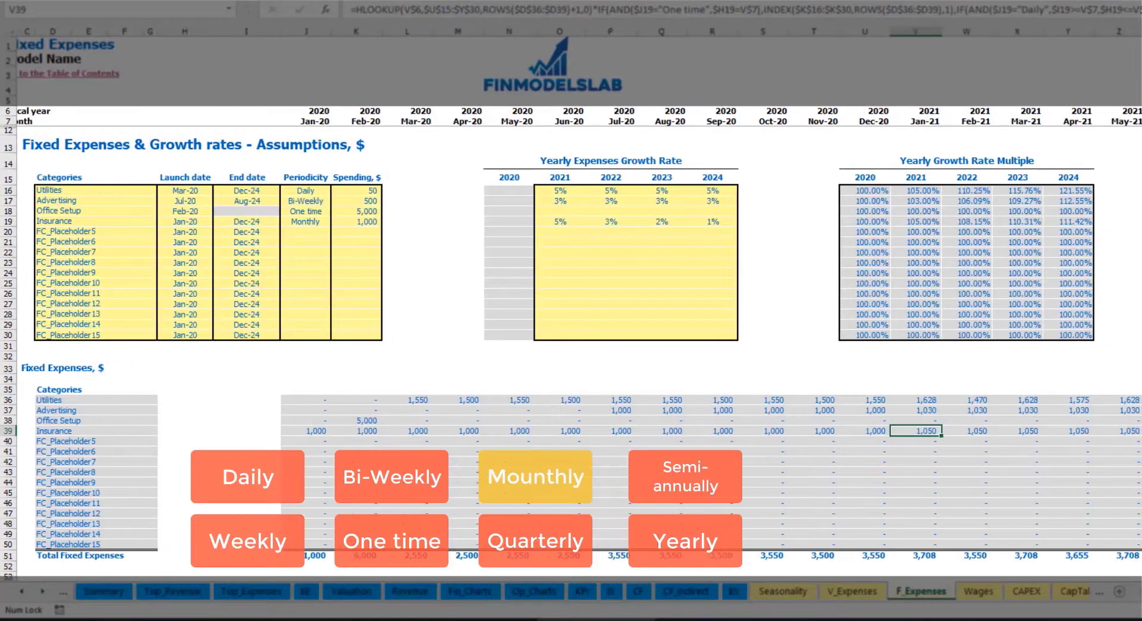
{"action": "scroll", "coordinate": [571, 297], "scroll_direction": "left", "scroll_amount": 1}
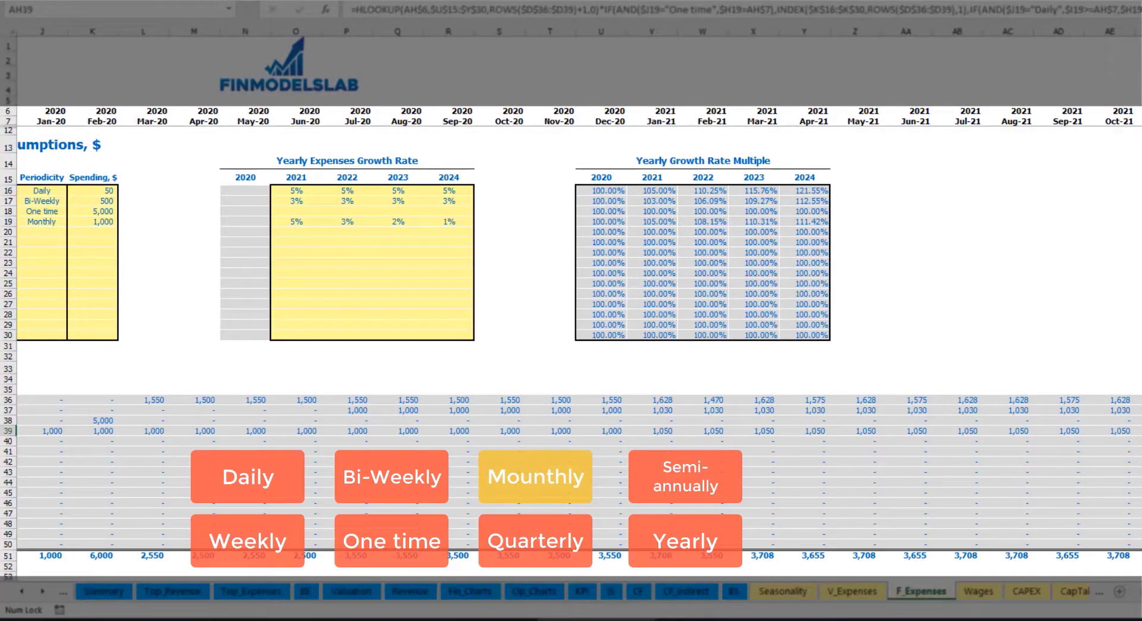
{"action": "scroll", "coordinate": [571, 297], "scroll_direction": "left", "scroll_amount": 5}
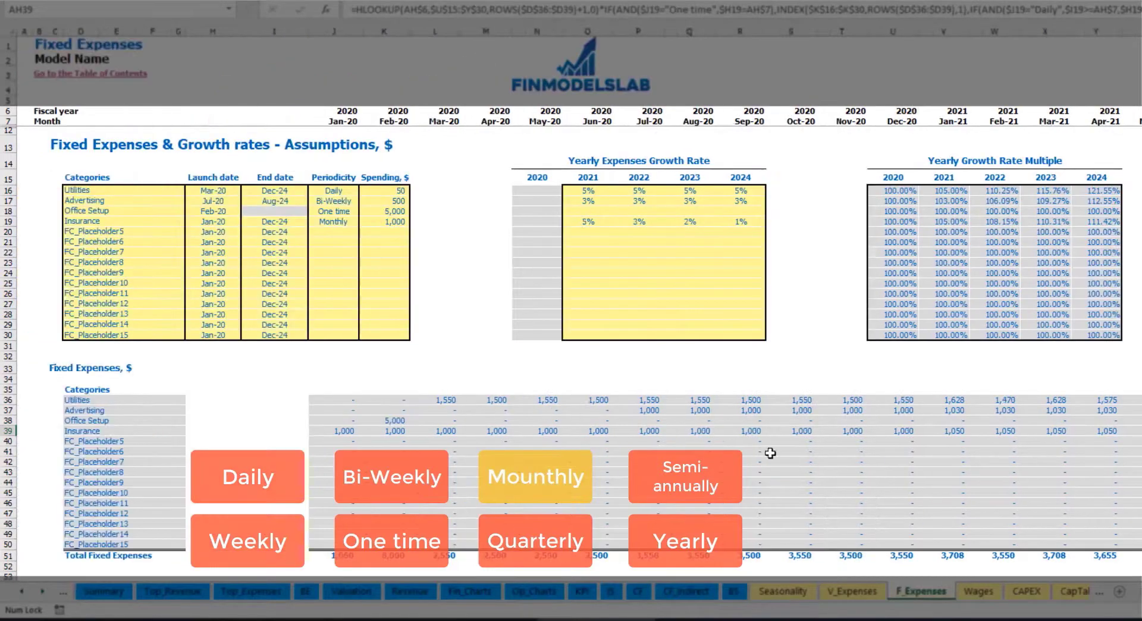
Step: Switch the Insurance periodicity to Quarterly and check the Jan-20, Apr-20 and Jul-20 expenses
{"action": "left_click", "coordinate": [360, 225]}
{"action": "left_click", "coordinate": [363, 222]}
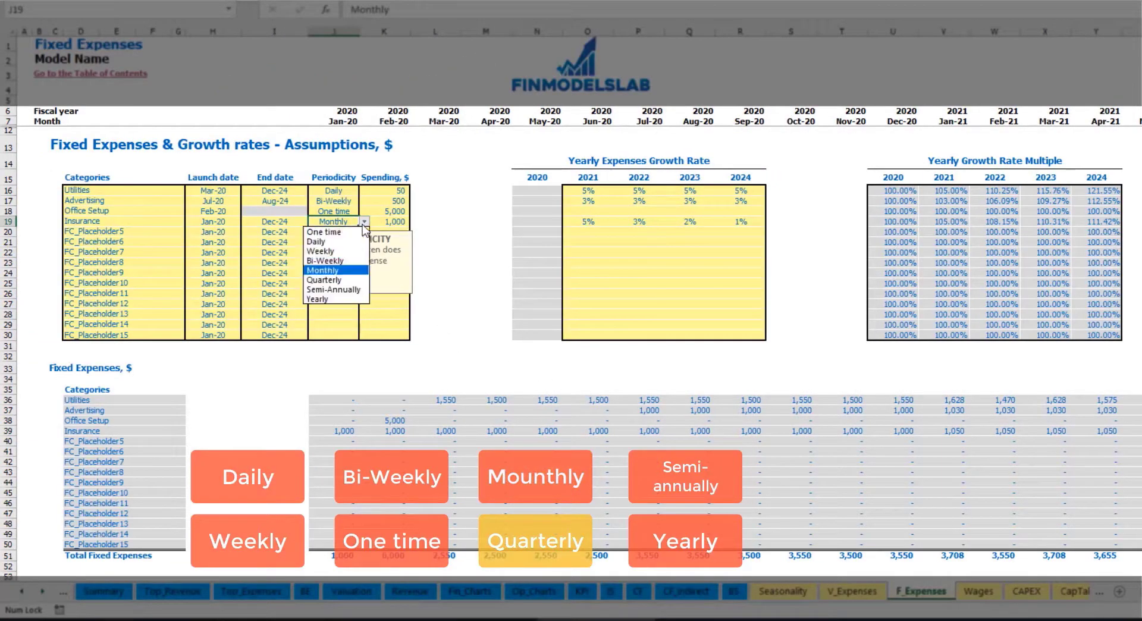
{"action": "left_click", "coordinate": [356, 276]}
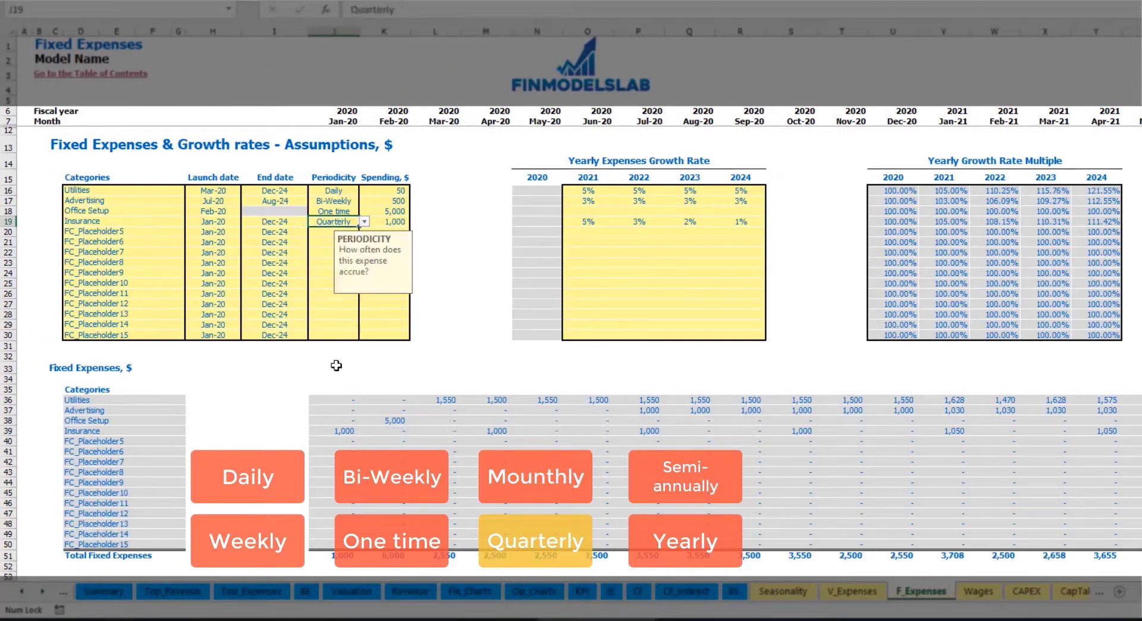
{"action": "left_click", "coordinate": [335, 431]}
{"action": "left_click", "coordinate": [494, 431]}
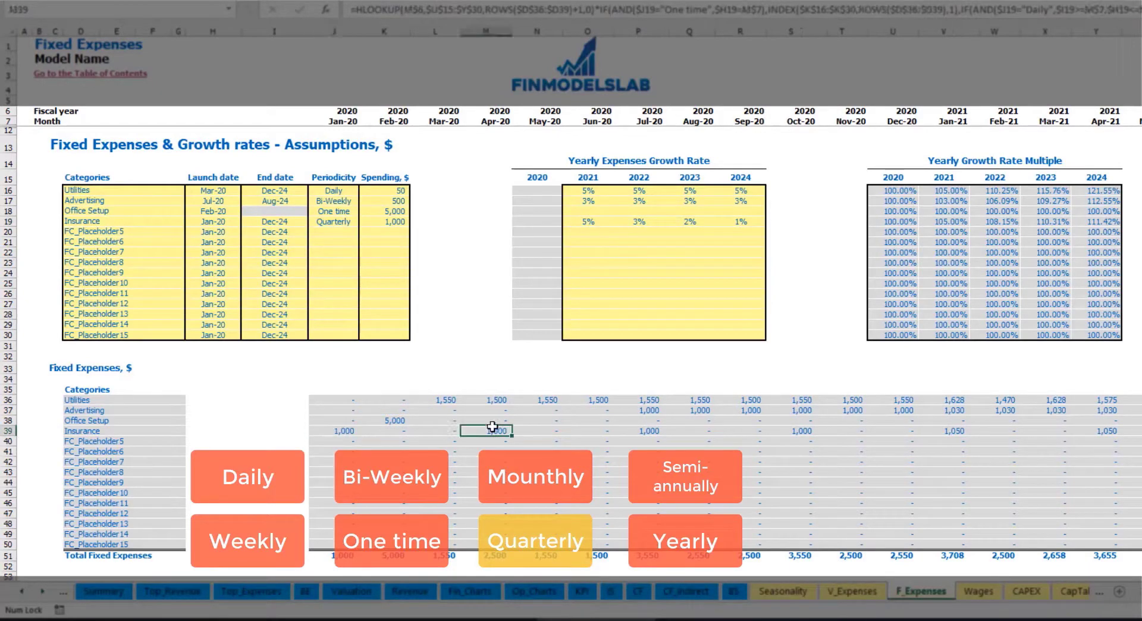
{"action": "left_click", "coordinate": [639, 431]}
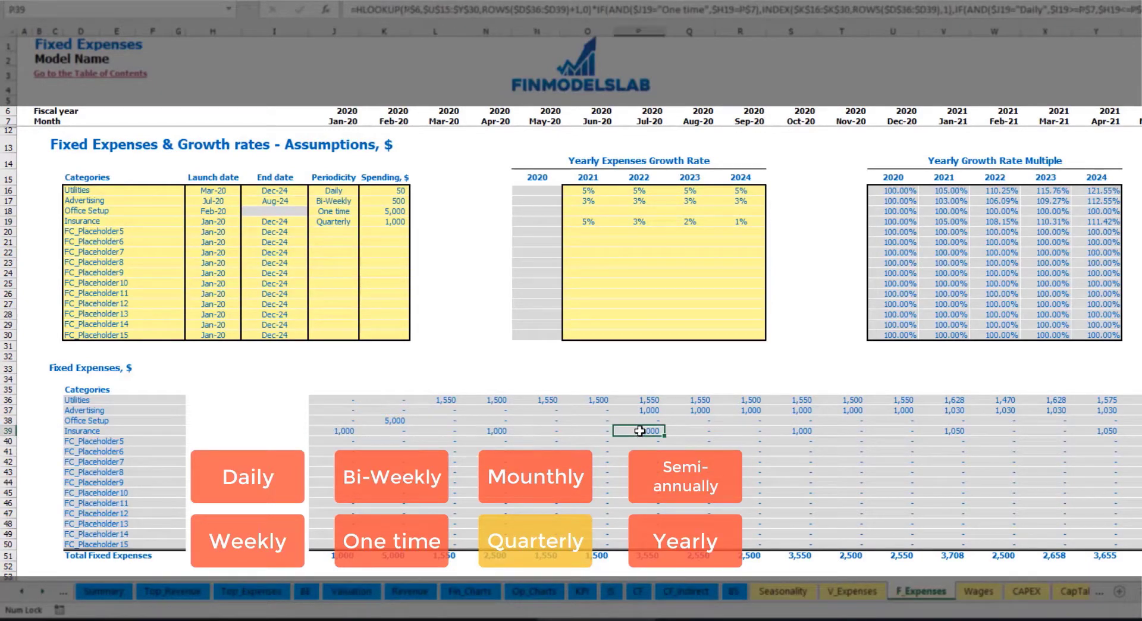
Step: Set the Insurance launch date to Feb-20 and check the Feb-20, May-20 and Aug-20 expenses
{"action": "left_click", "coordinate": [231, 219]}
{"action": "left_click", "coordinate": [245, 221]}
{"action": "left_click", "coordinate": [214, 236]}
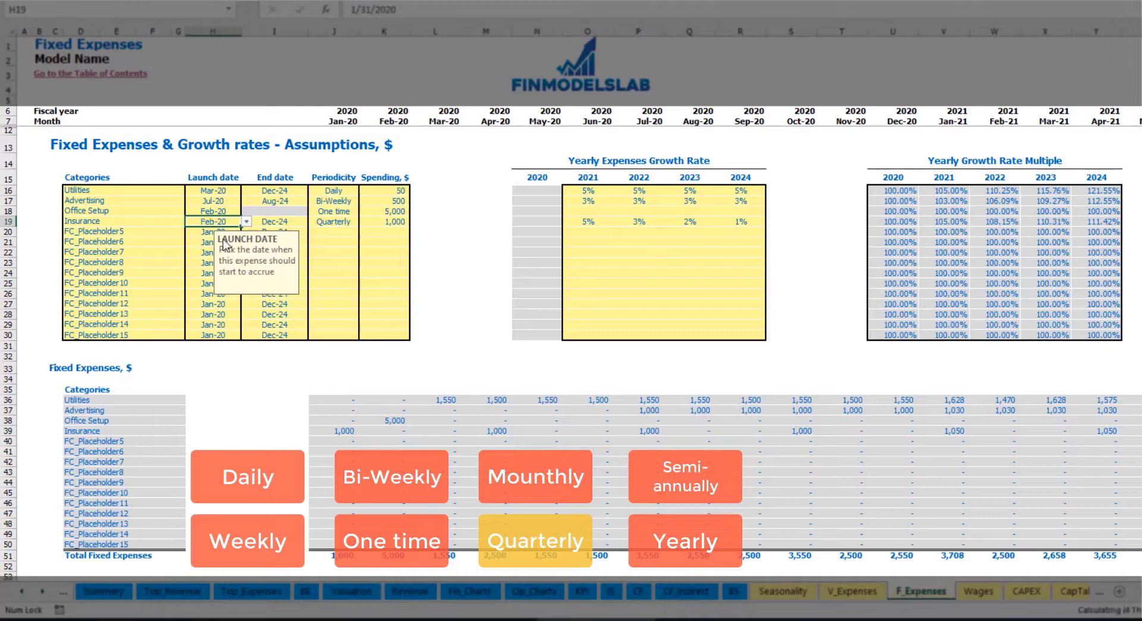
{"action": "left_click", "coordinate": [403, 428]}
{"action": "left_click", "coordinate": [547, 429]}
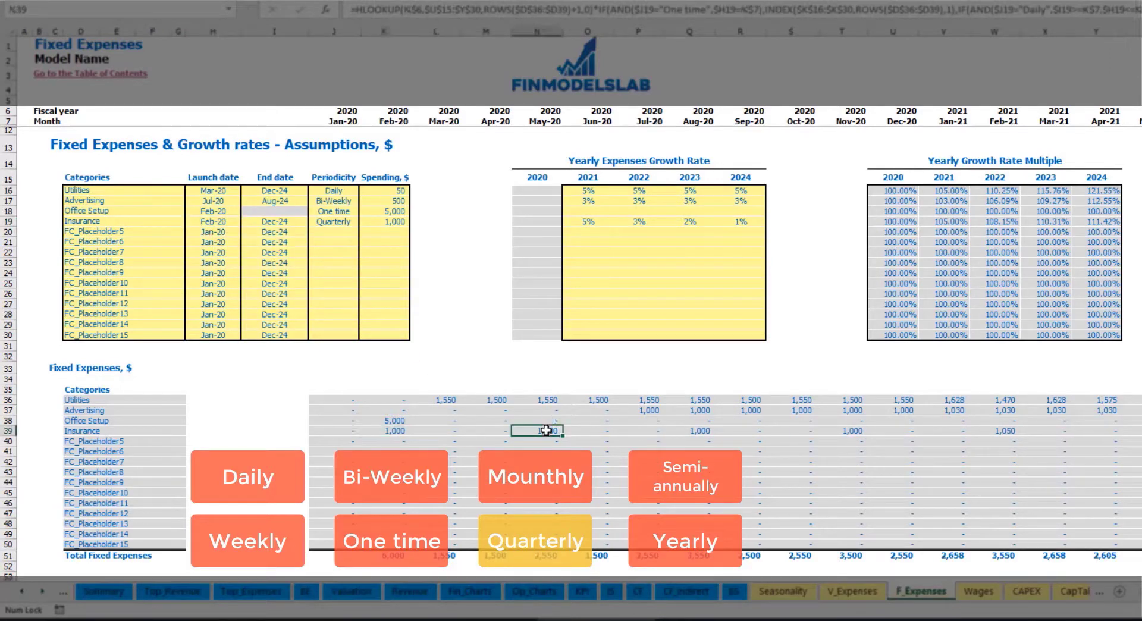
{"action": "left_click", "coordinate": [700, 430]}
{"action": "left_click", "coordinate": [382, 433]}
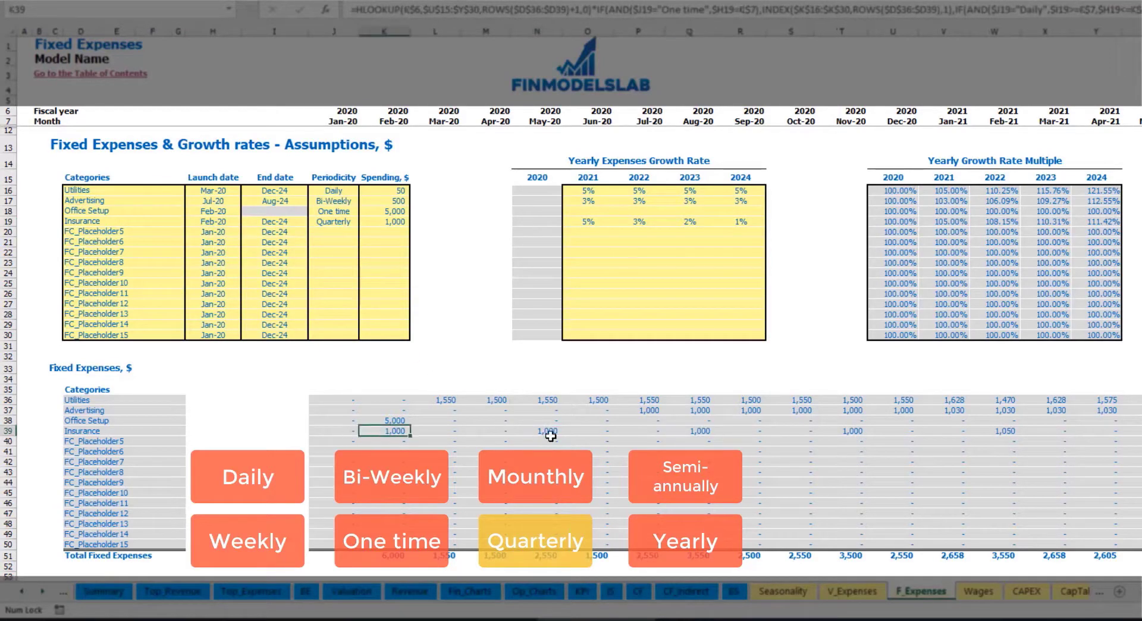
{"action": "left_click", "coordinate": [548, 431]}
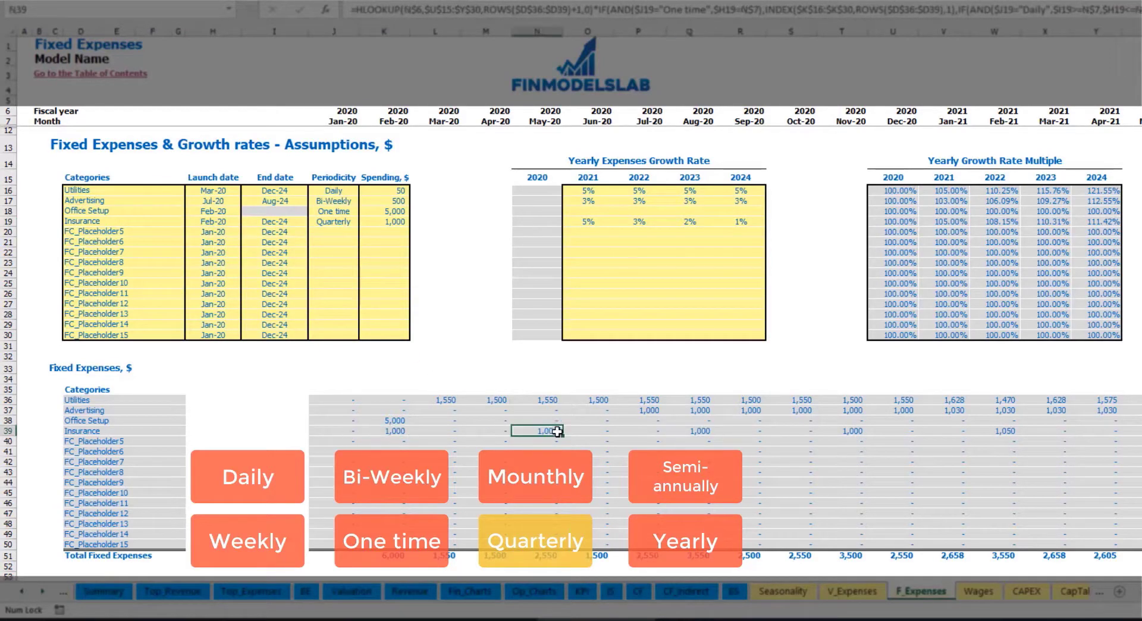
Step: Switch the Insurance periodicity to Semi-Annually and check the monthly expenses from Feb-20 to Feb-21
{"action": "left_click", "coordinate": [351, 221]}
{"action": "left_click", "coordinate": [364, 221]}
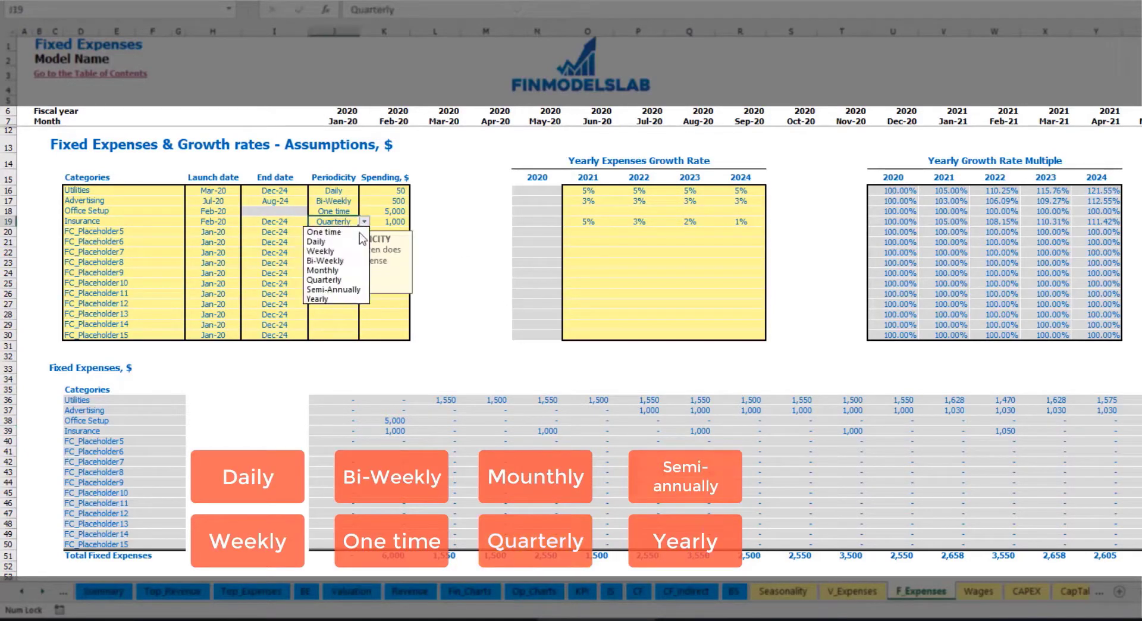
{"action": "left_click", "coordinate": [351, 289]}
{"action": "left_click_drag", "start_coordinate": [393, 431], "coordinate": [953, 431]}
{"action": "key", "text": "ctrl+c"}
{"action": "key", "text": "ctrl+v"}
{"action": "left_click", "coordinate": [994, 441]}
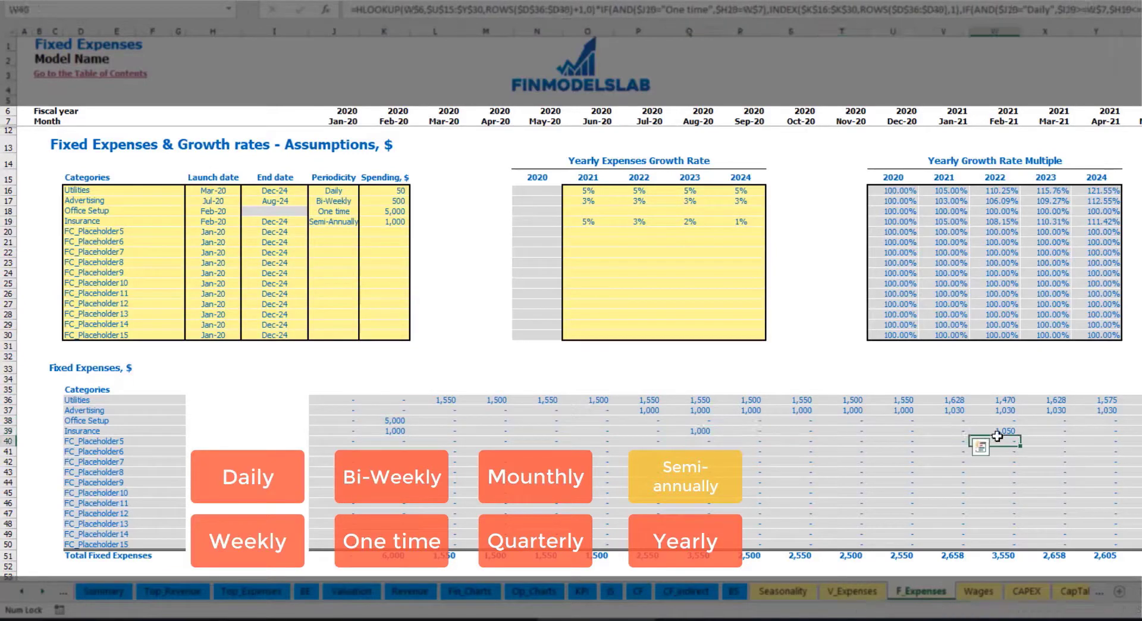
Step: Set the Insurance periodicity to Yearly and check the Feb-20 and Feb-21 expenses against the launch and end dates
{"action": "left_click", "coordinate": [336, 221]}
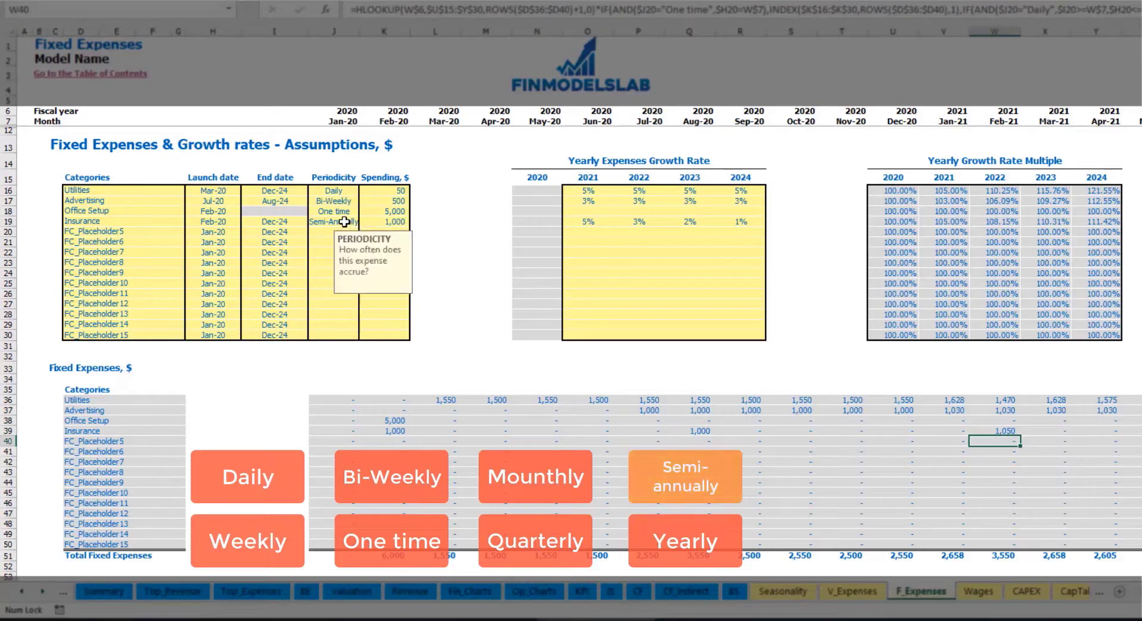
{"action": "left_click", "coordinate": [364, 221]}
{"action": "left_click", "coordinate": [328, 299]}
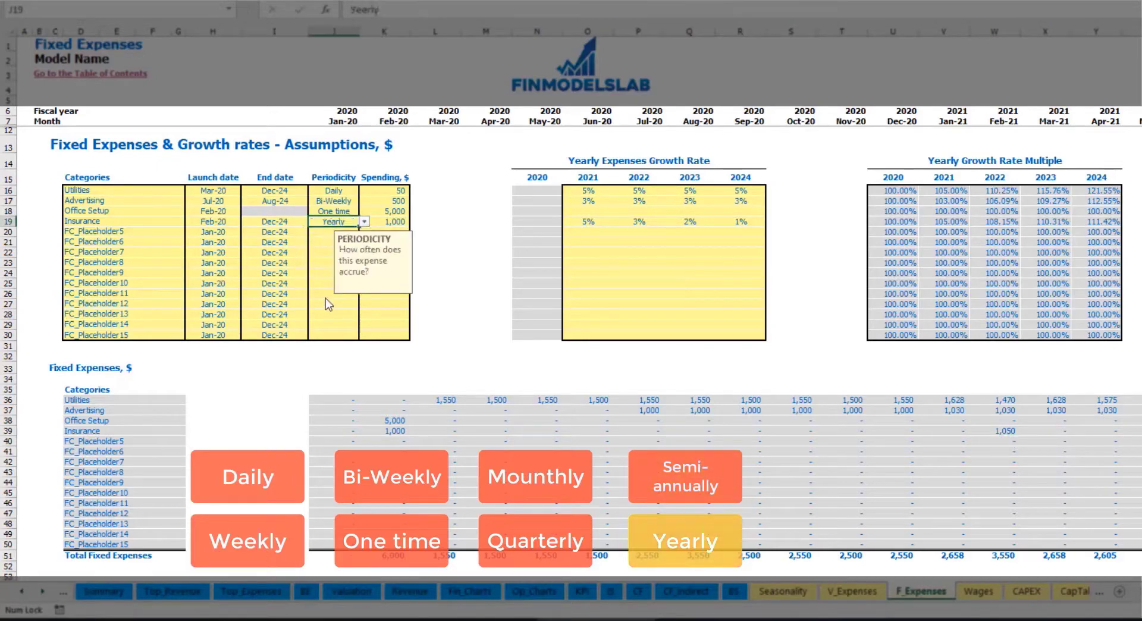
{"action": "left_click", "coordinate": [387, 433]}
{"action": "left_click_drag", "start_coordinate": [410, 435], "coordinate": [1140, 433]}
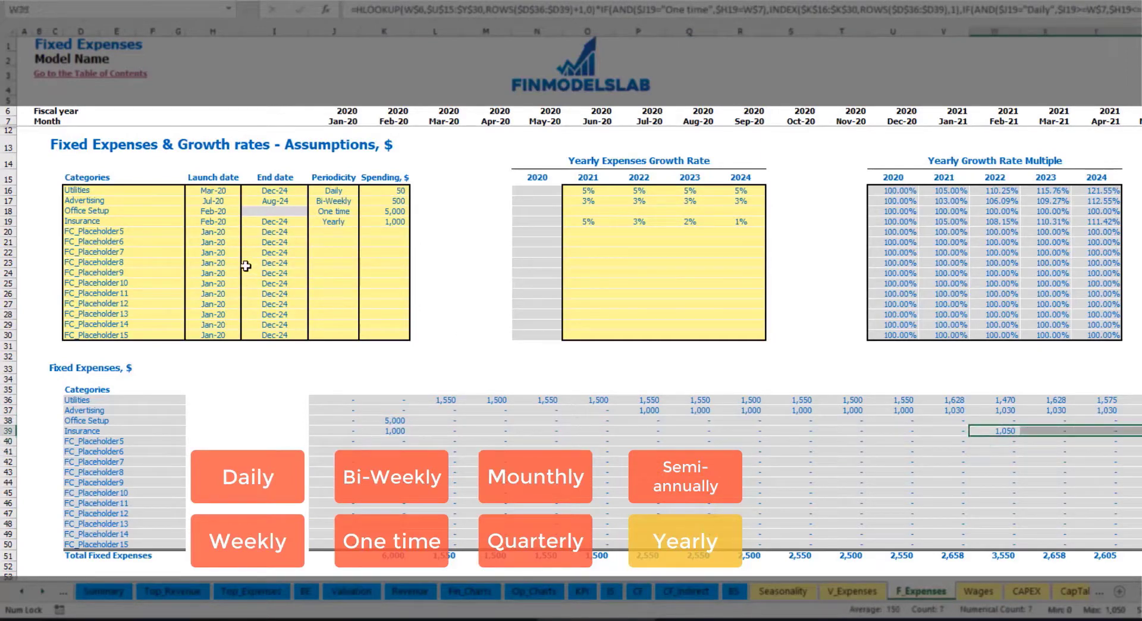
{"action": "left_click", "coordinate": [220, 221]}
{"action": "left_click", "coordinate": [273, 220]}
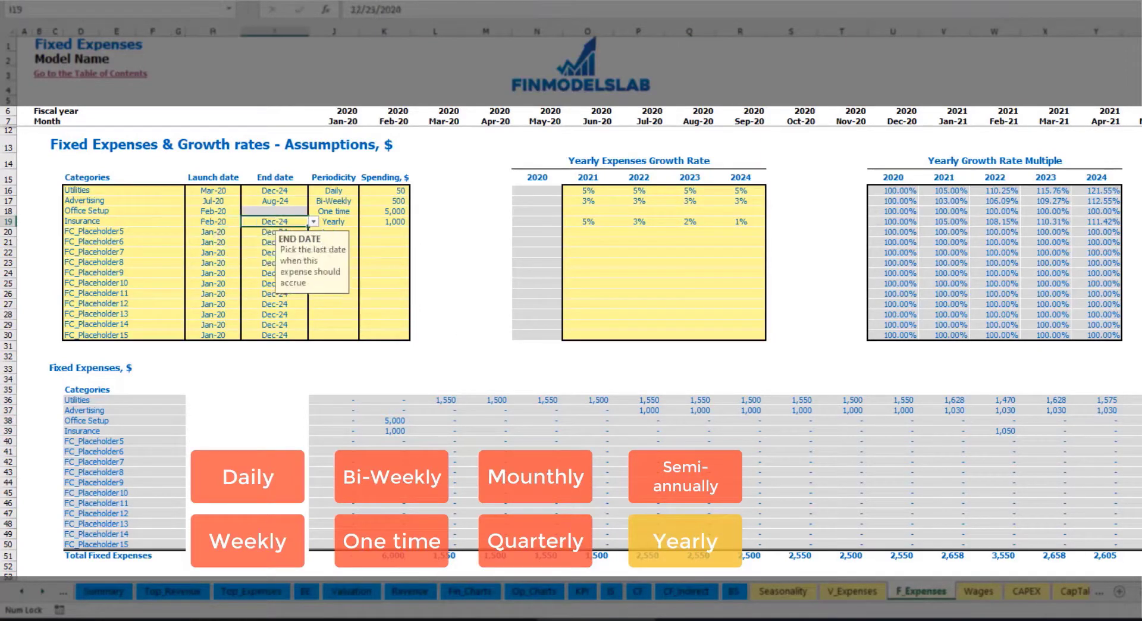
Step: Review the monthly fixed expenses block, and expand Total Fixed Expenses on the Income Statement sheet to examine its category rows
{"action": "left_click", "coordinate": [782, 338]}
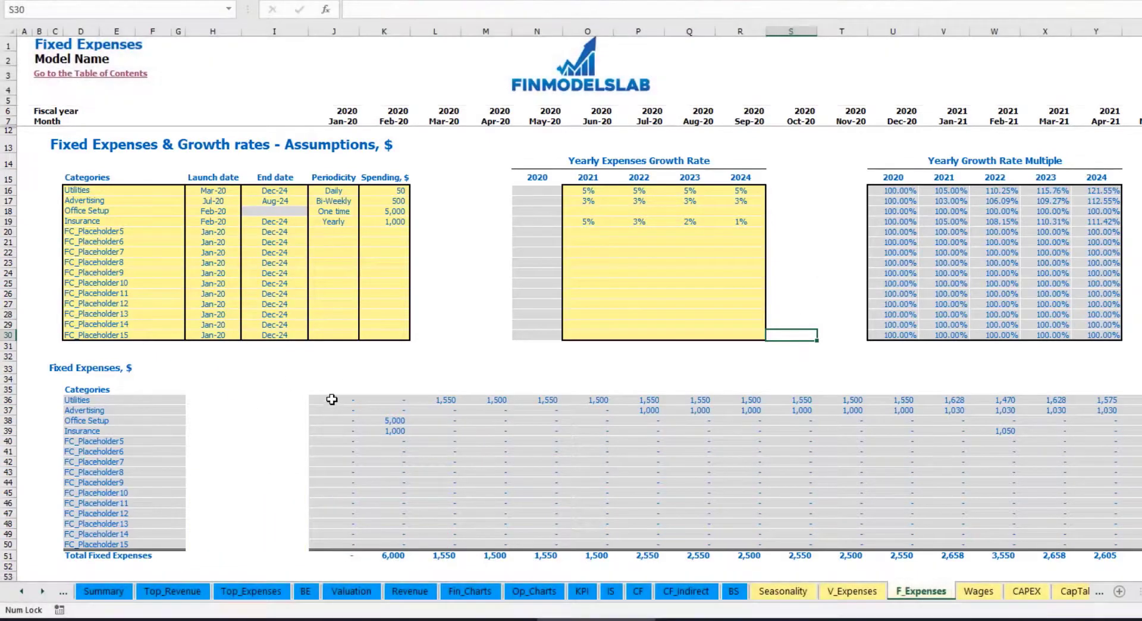
{"action": "mouse_move", "coordinate": [331, 399]}
{"action": "left_mouse_down"}
{"action": "mouse_move", "coordinate": [844, 479]}
{"action": "mouse_move", "coordinate": [1037, 527]}
{"action": "mouse_move", "coordinate": [1050, 544]}
{"action": "left_mouse_up"}
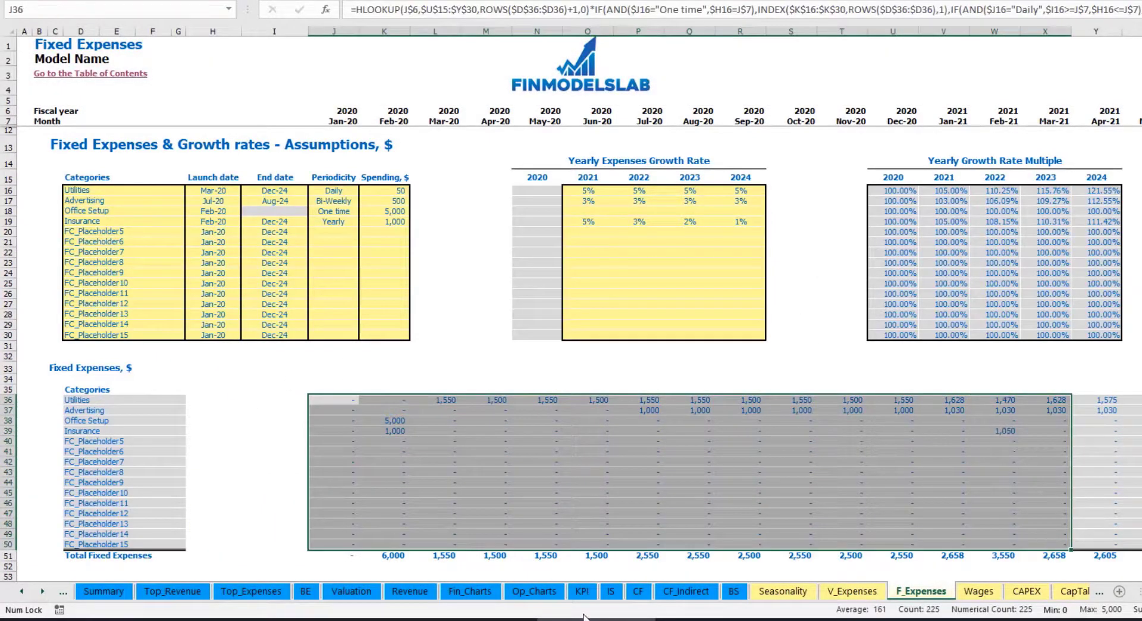
{"action": "left_click", "coordinate": [606, 596]}
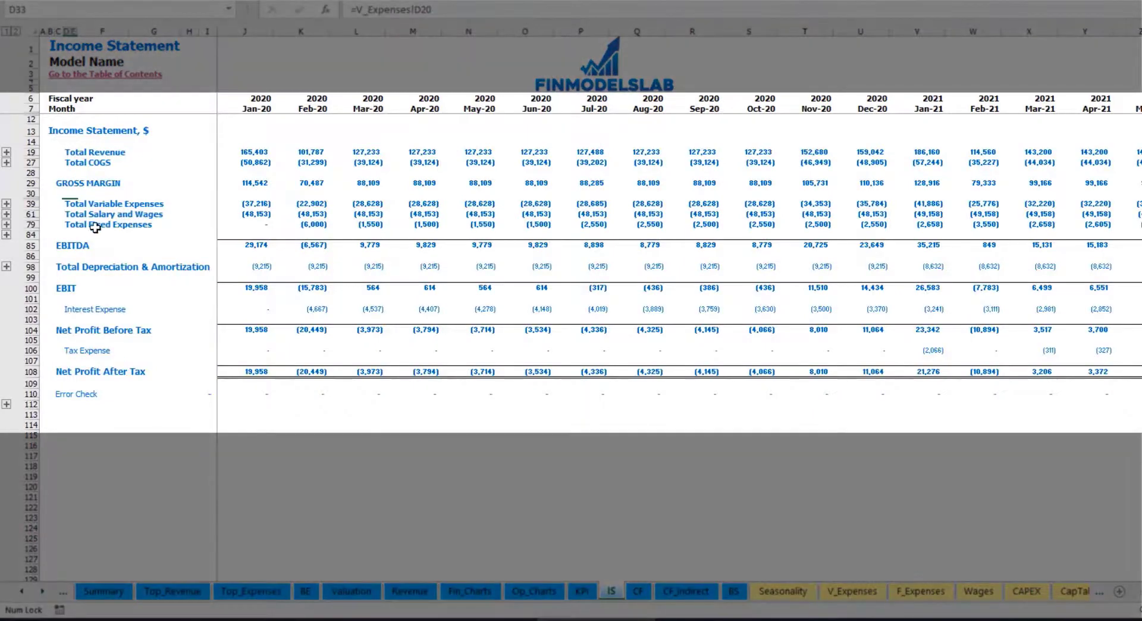
{"action": "left_click", "coordinate": [67, 225]}
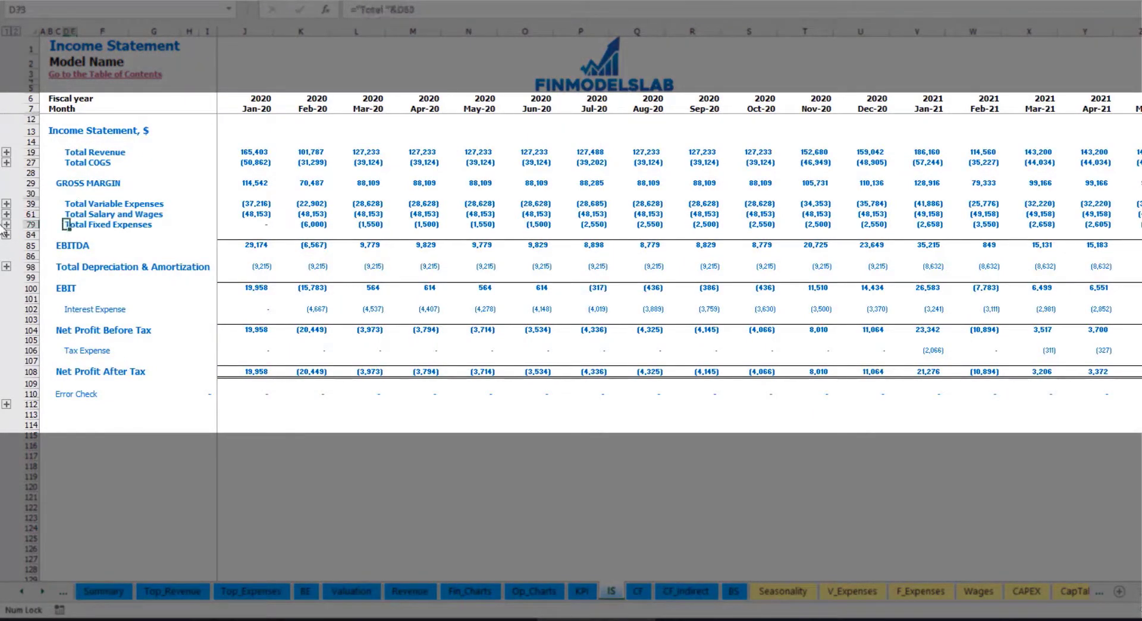
{"action": "left_click", "coordinate": [7, 225]}
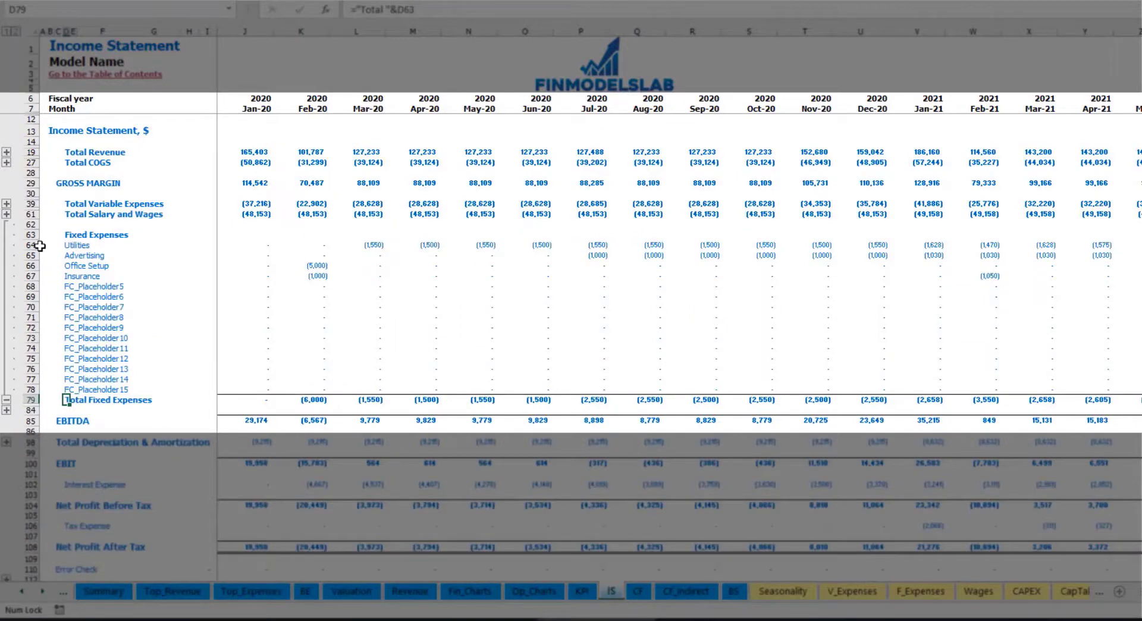
{"action": "left_click_drag", "start_coordinate": [32, 245], "coordinate": [76, 389]}
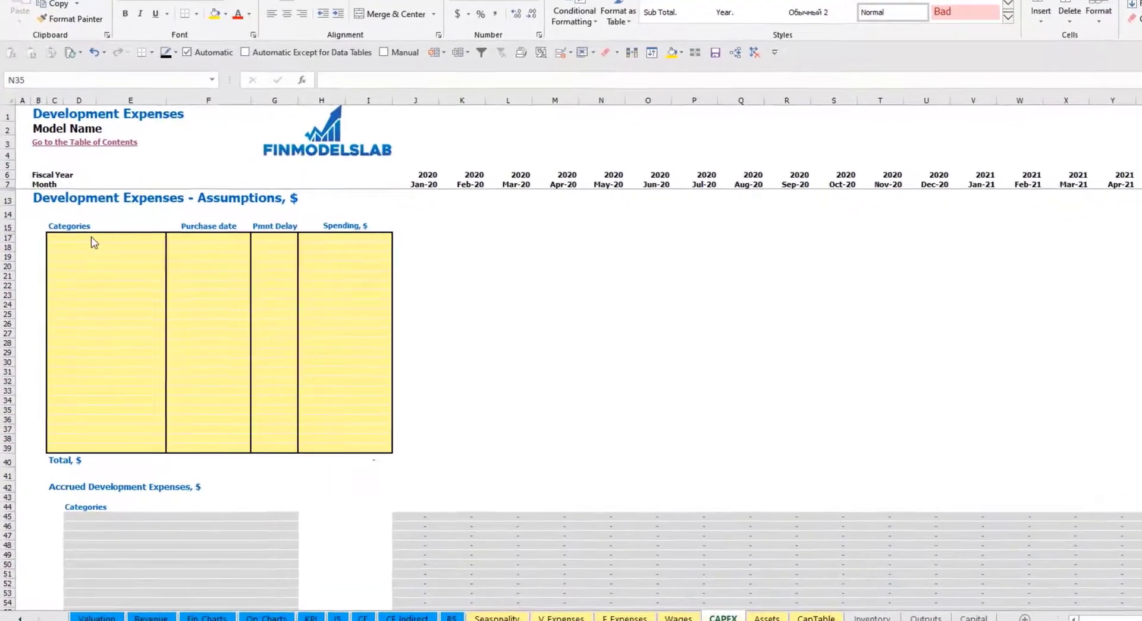
Step: Enter Kitchen and Other dev exp as the first two categories in the Development Expenses assumptions table
{"action": "left_click", "coordinate": [86, 249]}
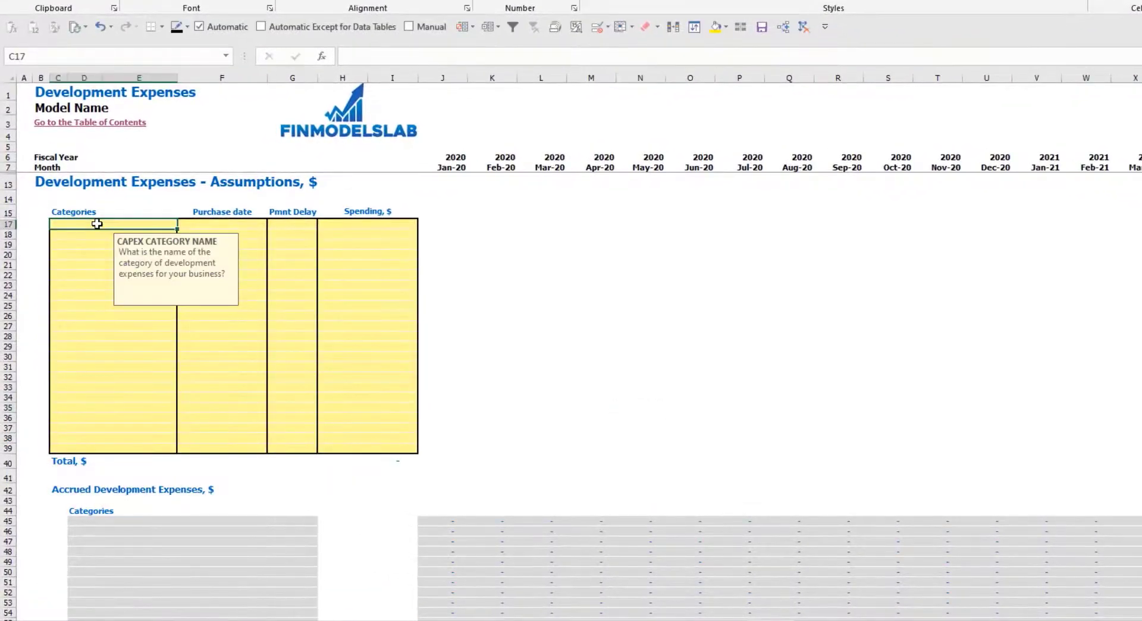
{"action": "type", "text": "Kitchen"}
{"action": "key", "text": "Return"}
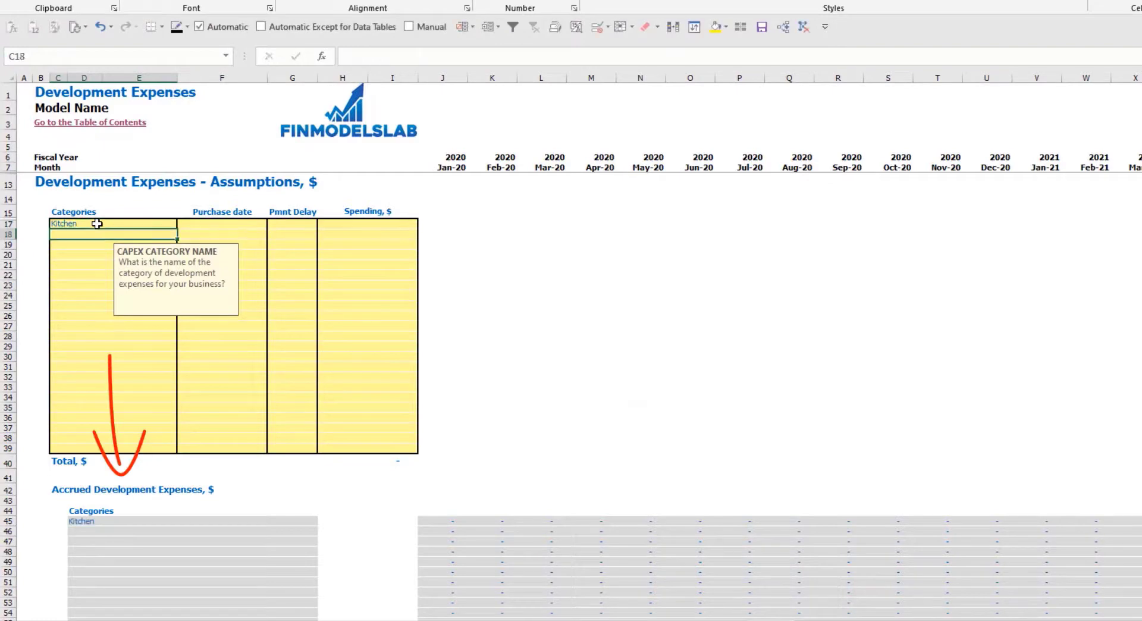
{"action": "type", "text": "Other dev exp"}
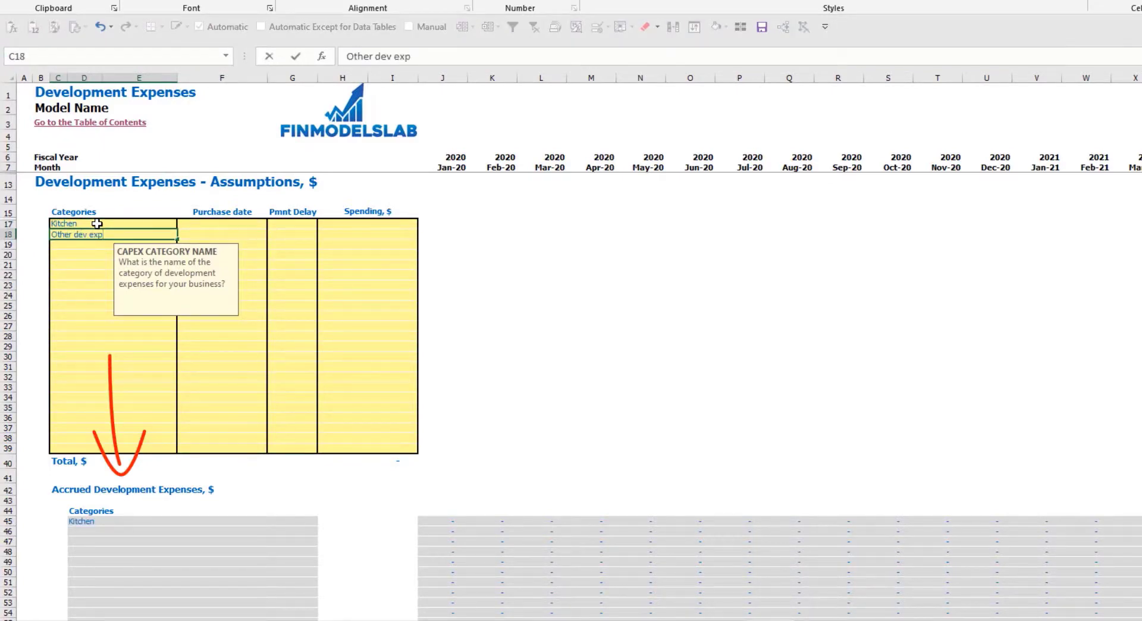
{"action": "key", "text": "Return"}
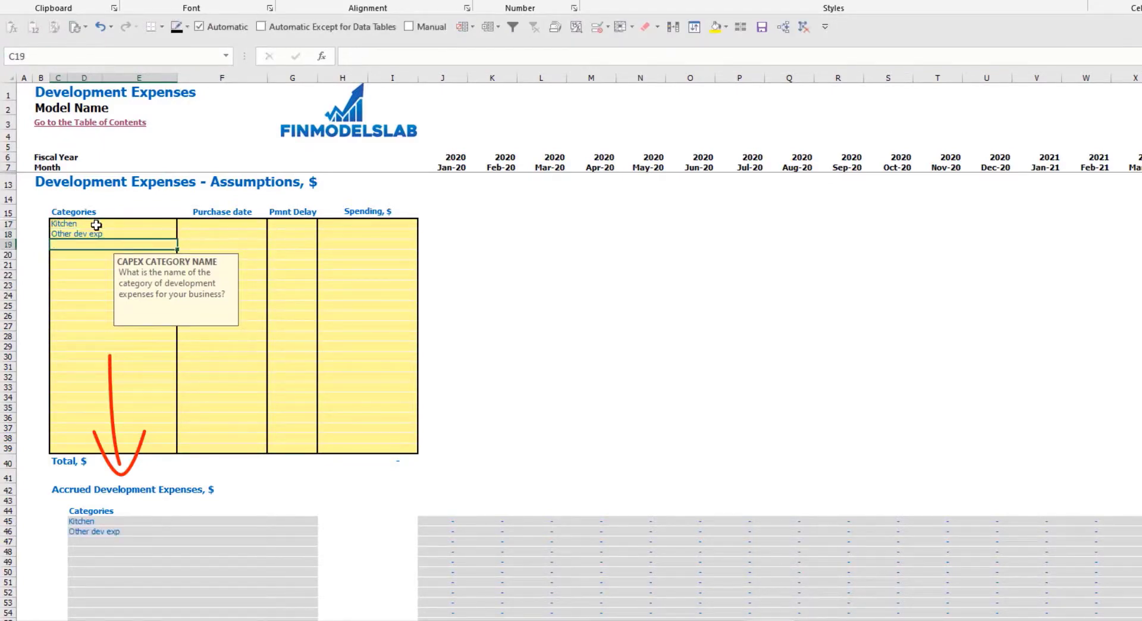
Step: Set the purchase date to Feb-20 for Kitchen and Mar-20 for Other dev exp
{"action": "left_click", "coordinate": [233, 224]}
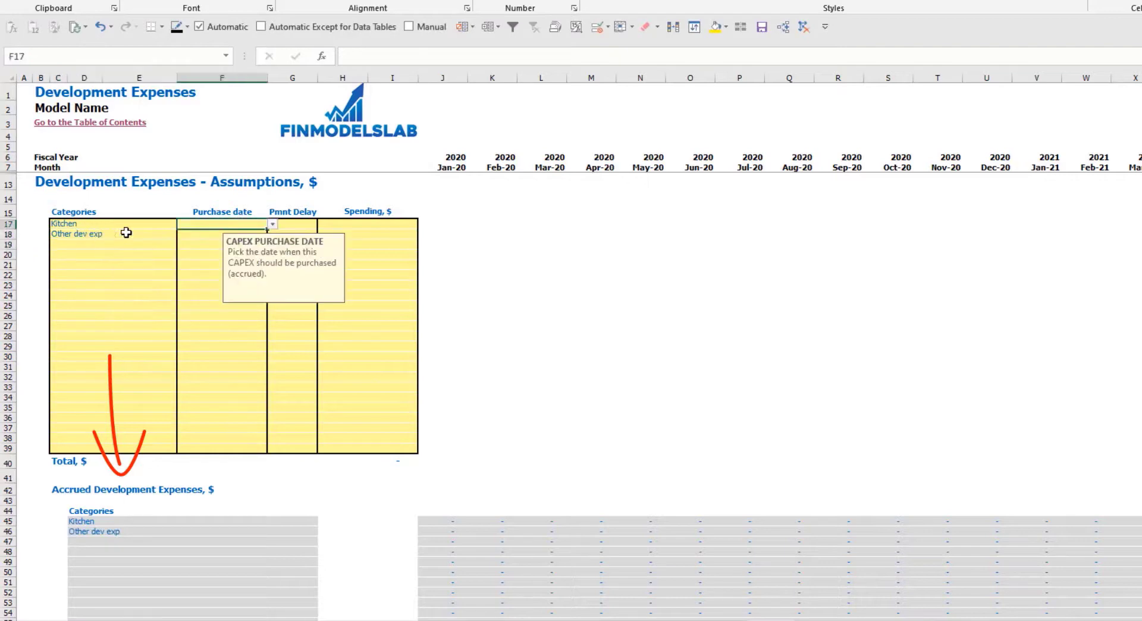
{"action": "left_click", "coordinate": [272, 224]}
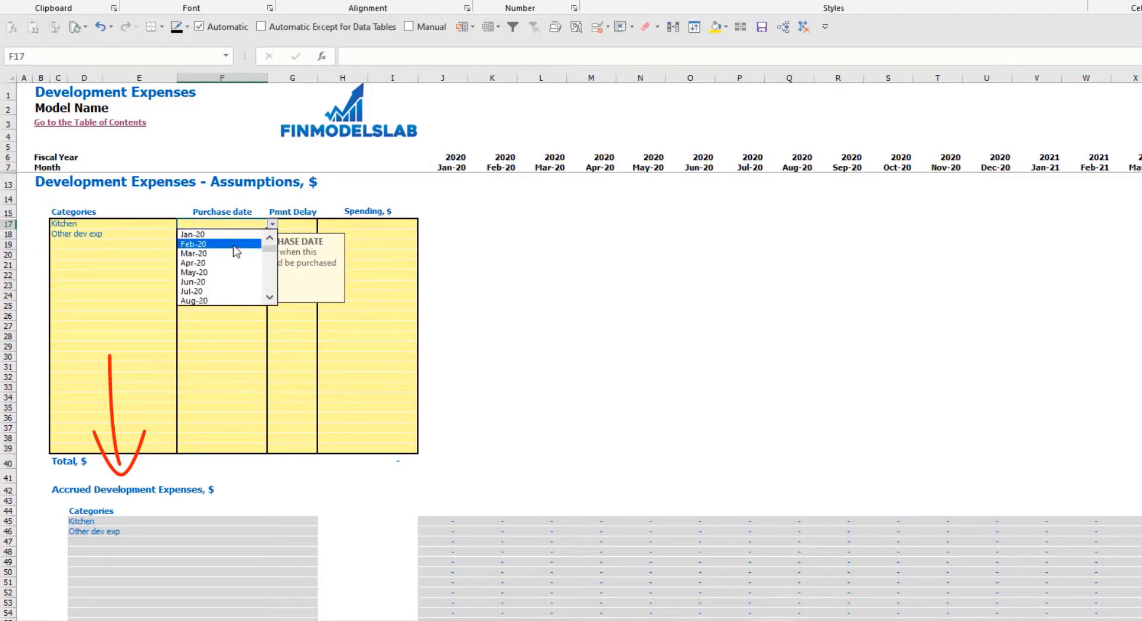
{"action": "left_click", "coordinate": [241, 243]}
{"action": "left_click", "coordinate": [220, 233]}
{"action": "left_click", "coordinate": [272, 233]}
{"action": "left_click", "coordinate": [238, 263]}
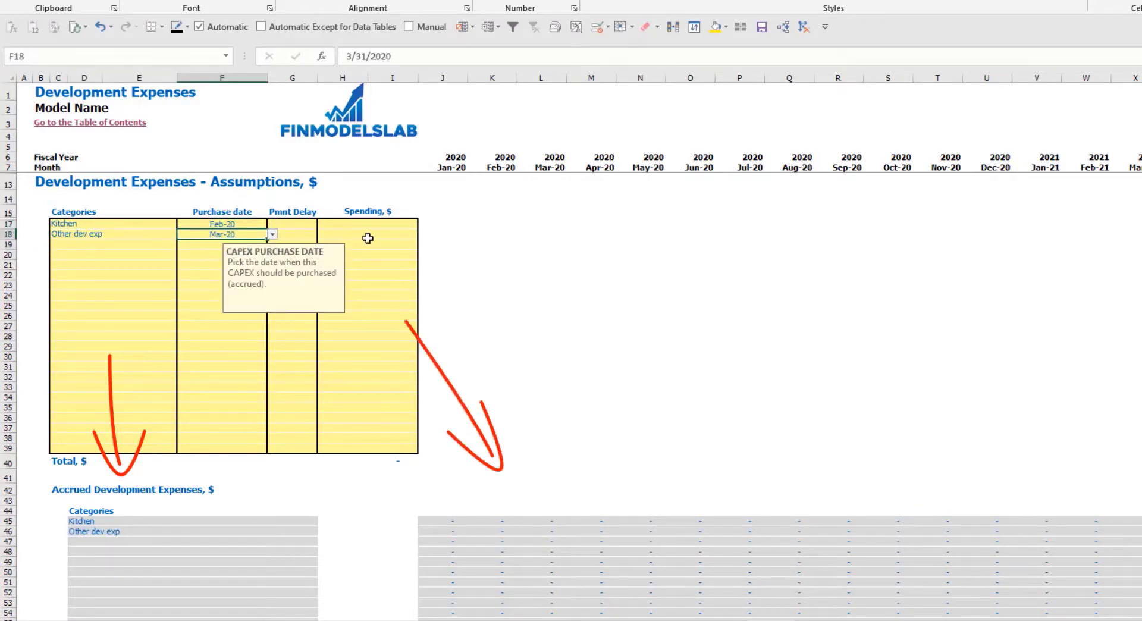
Step: Enter development spending of 50000 for Kitchen and 10000 for Other dev exp
{"action": "left_click", "coordinate": [372, 229]}
{"action": "type", "text": "50000"}
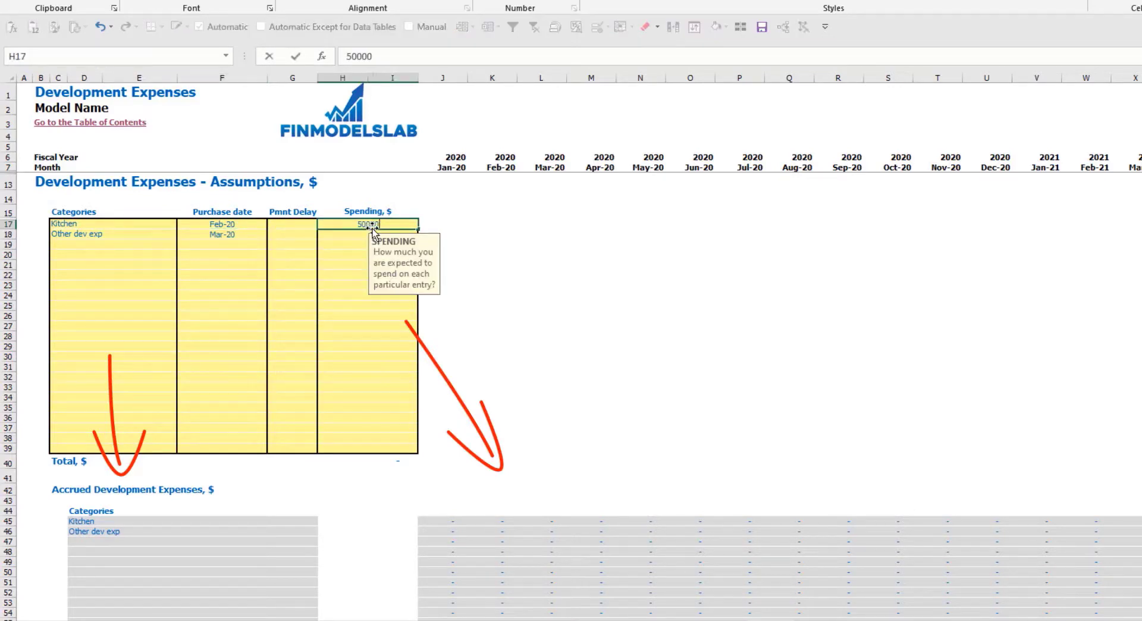
{"action": "key", "text": "Return"}
{"action": "type", "text": "10000"}
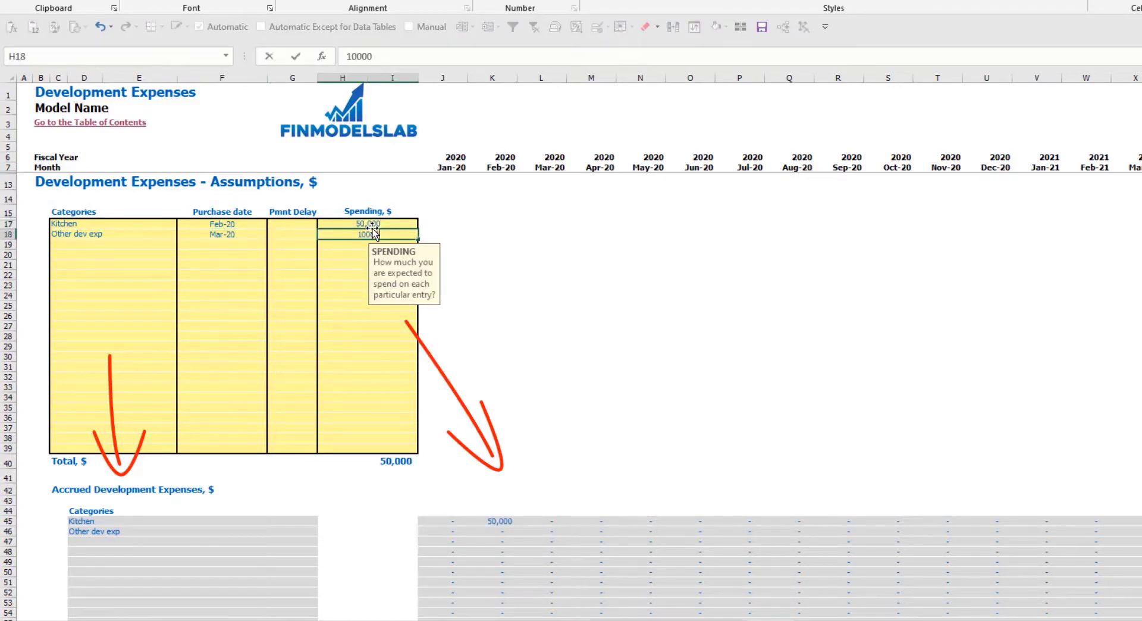
{"action": "key", "text": "Return"}
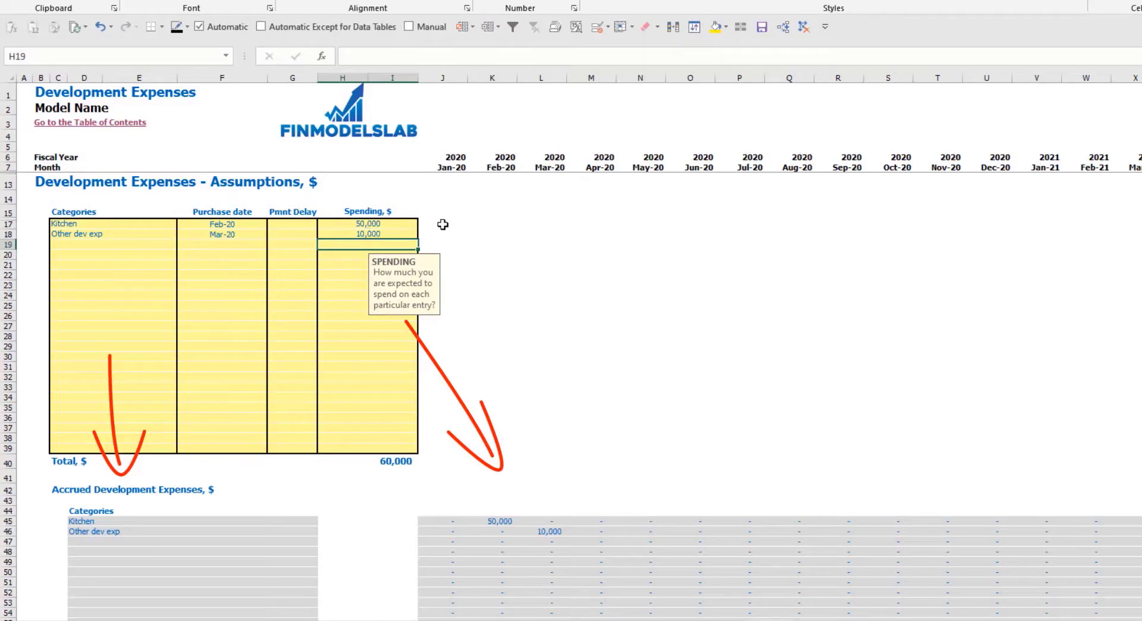
Step: Set the Kitchen payment delay to 2M and check its Apr-20 payment in the Paid Development Expenses block
{"action": "left_click", "coordinate": [295, 228]}
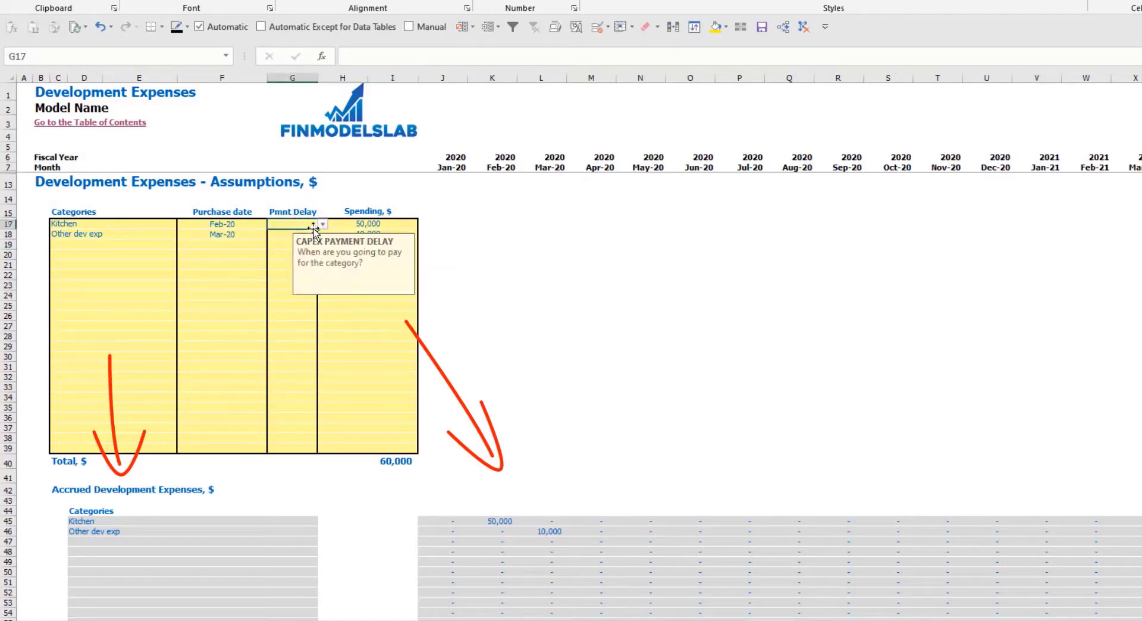
{"action": "left_click", "coordinate": [322, 223]}
{"action": "left_click", "coordinate": [303, 254]}
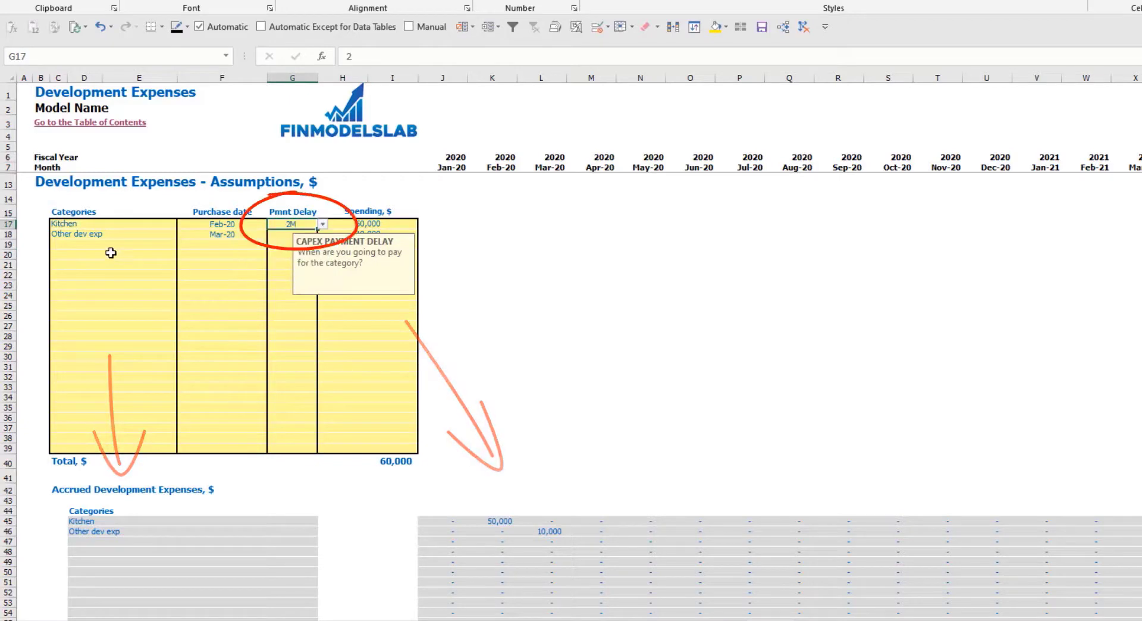
{"action": "scroll", "coordinate": [548, 494], "scroll_direction": "down", "scroll_amount": 10}
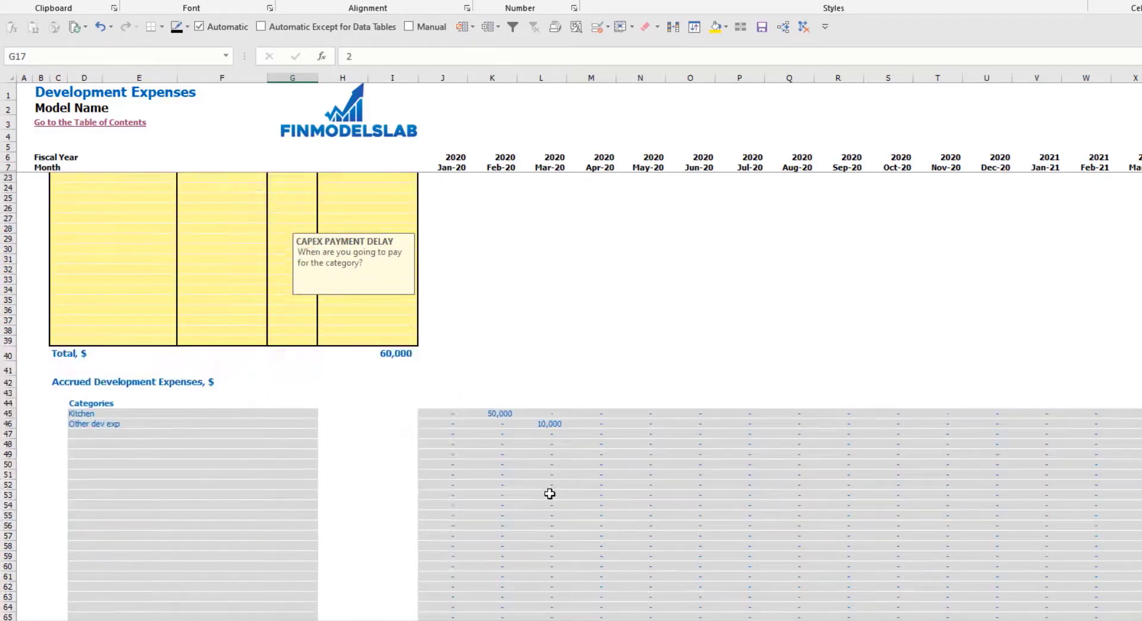
{"action": "left_click", "coordinate": [593, 496]}
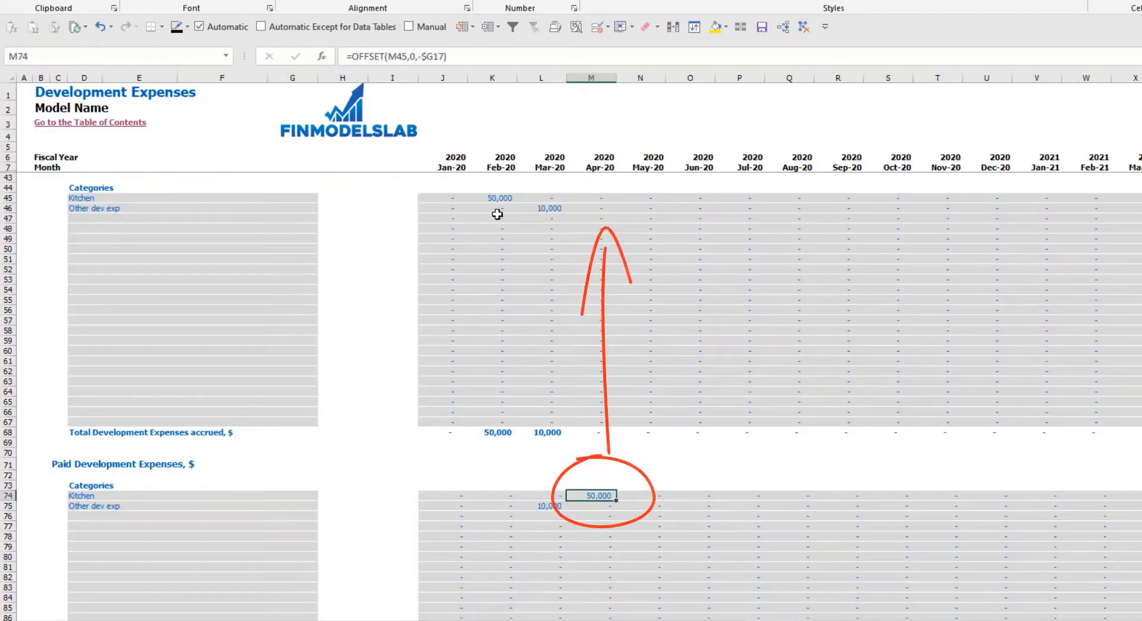
Step: Set the Other dev exp payment delay to 3M and check its Jun-20 payment in the Paid Development Expenses block
{"action": "scroll", "coordinate": [272, 285], "scroll_direction": "up", "scroll_amount": 10}
{"action": "left_click", "coordinate": [303, 234]}
{"action": "left_click", "coordinate": [323, 235]}
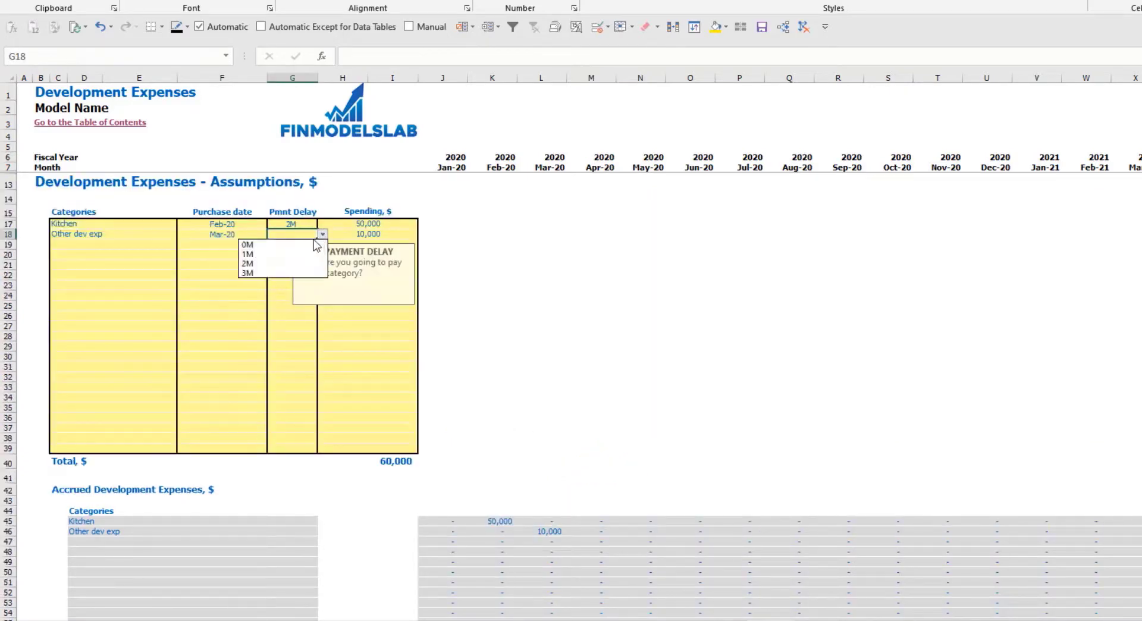
{"action": "left_click", "coordinate": [298, 274]}
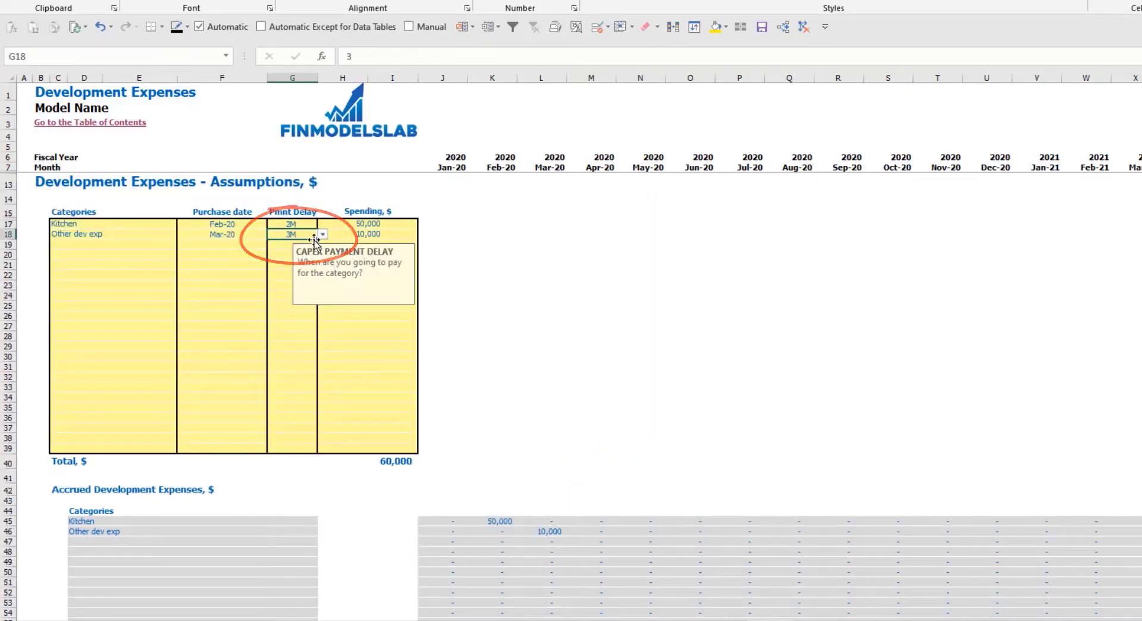
{"action": "scroll", "coordinate": [576, 372], "scroll_direction": "down", "scroll_amount": 10}
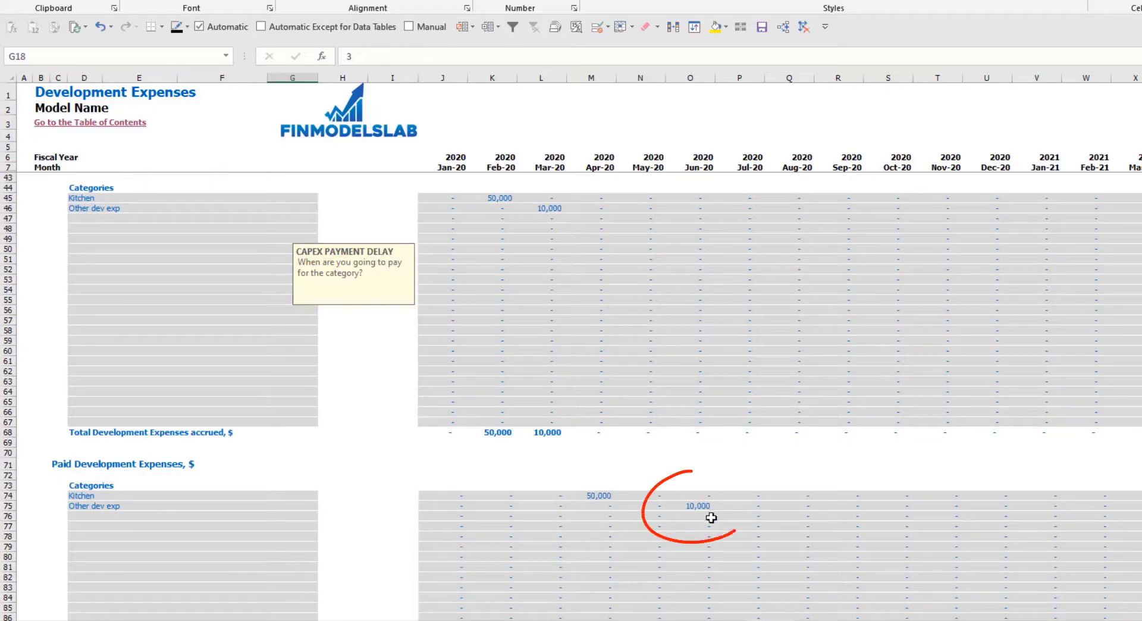
{"action": "left_click", "coordinate": [692, 515]}
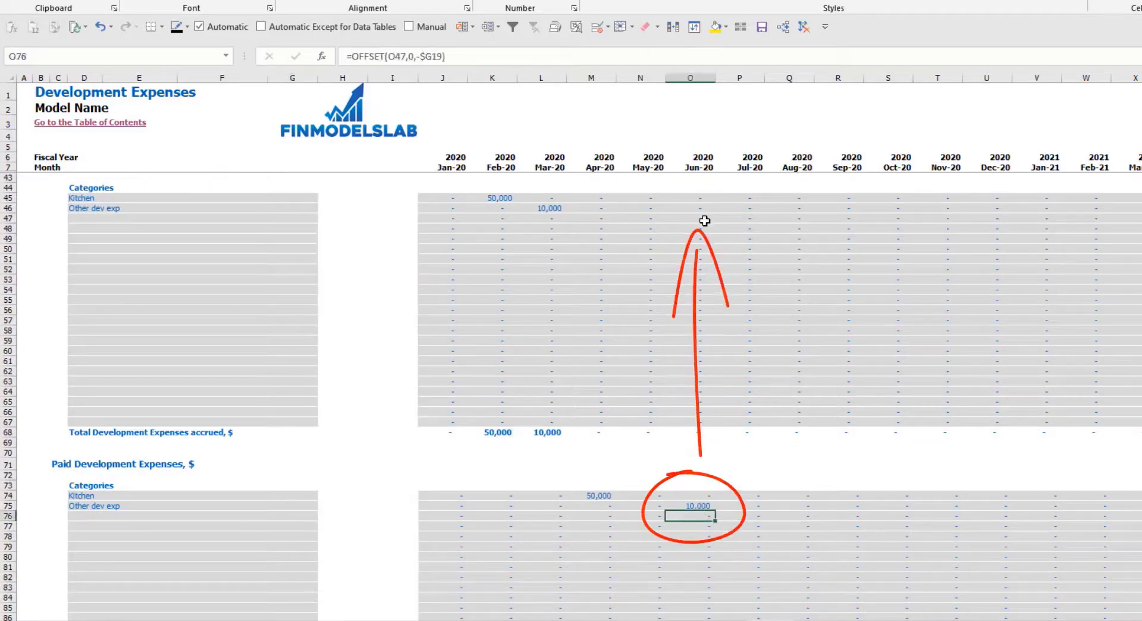
{"action": "scroll", "coordinate": [426, 351], "scroll_direction": "up", "scroll_amount": 10}
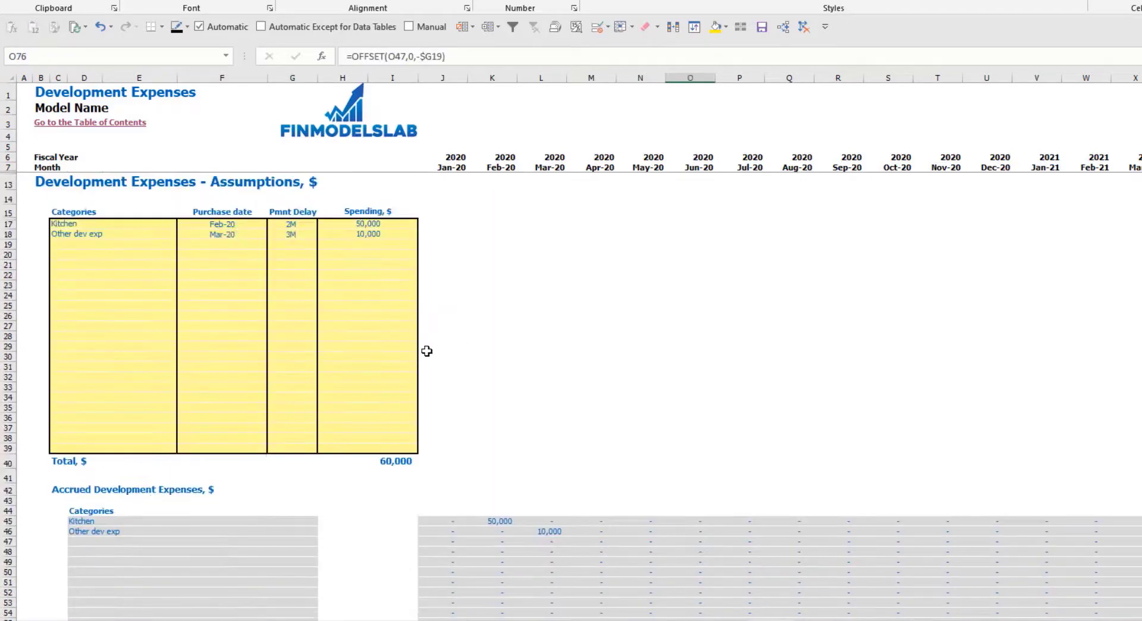
Step: Examine the Development CAPEX row on the Book Assets sheet along with its monthly book depreciation and closing net book value
{"action": "left_click", "coordinate": [332, 463]}
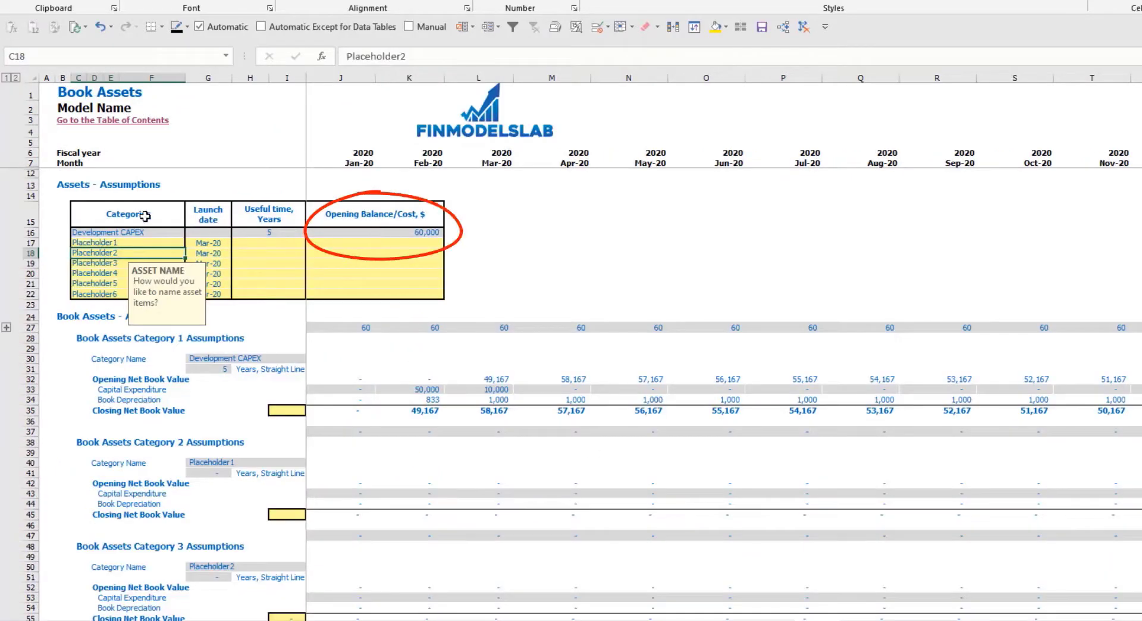
{"action": "left_click_drag", "start_coordinate": [160, 232], "coordinate": [392, 232]}
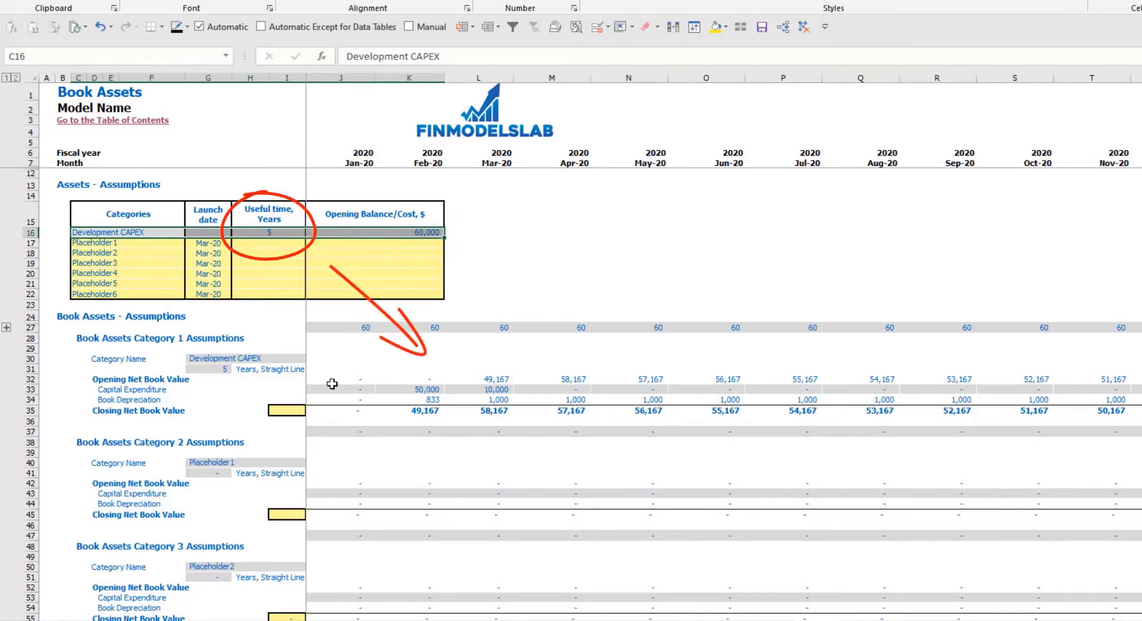
{"action": "left_click_drag", "start_coordinate": [431, 397], "coordinate": [738, 398]}
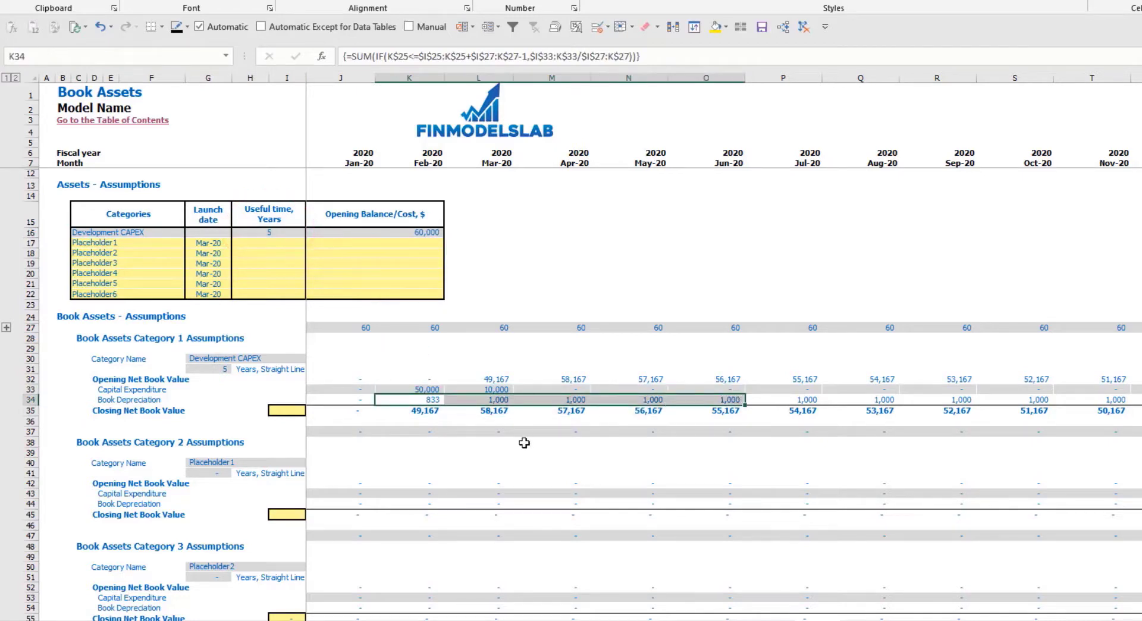
{"action": "left_click_drag", "start_coordinate": [419, 411], "coordinate": [724, 412]}
Step: Rename the Placeholder1 asset category as Other CAPEX and set its launch date to Jun-20
{"action": "left_click_drag", "start_coordinate": [133, 249], "coordinate": [133, 289]}
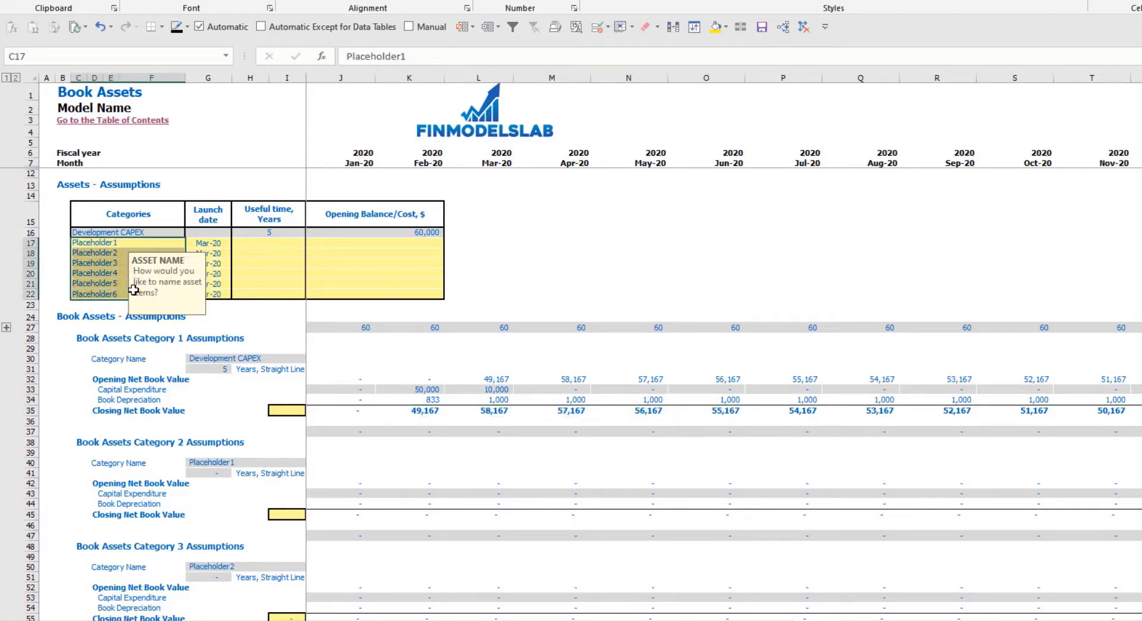
{"action": "left_click", "coordinate": [103, 242]}
{"action": "type", "text": "Other CAPEX"}
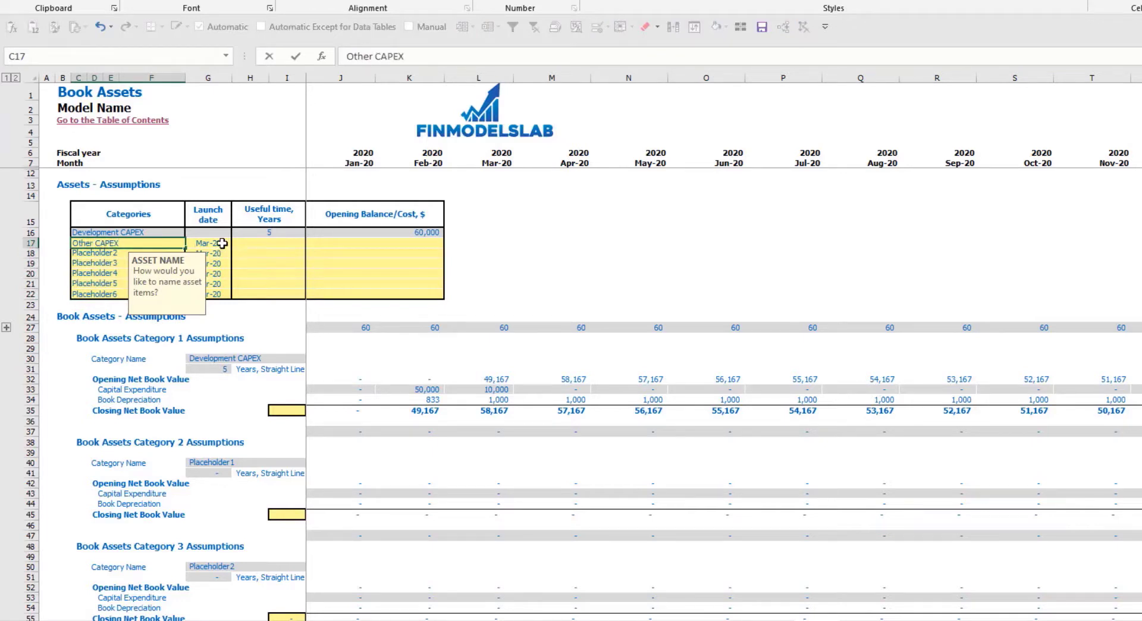
{"action": "left_click", "coordinate": [222, 243]}
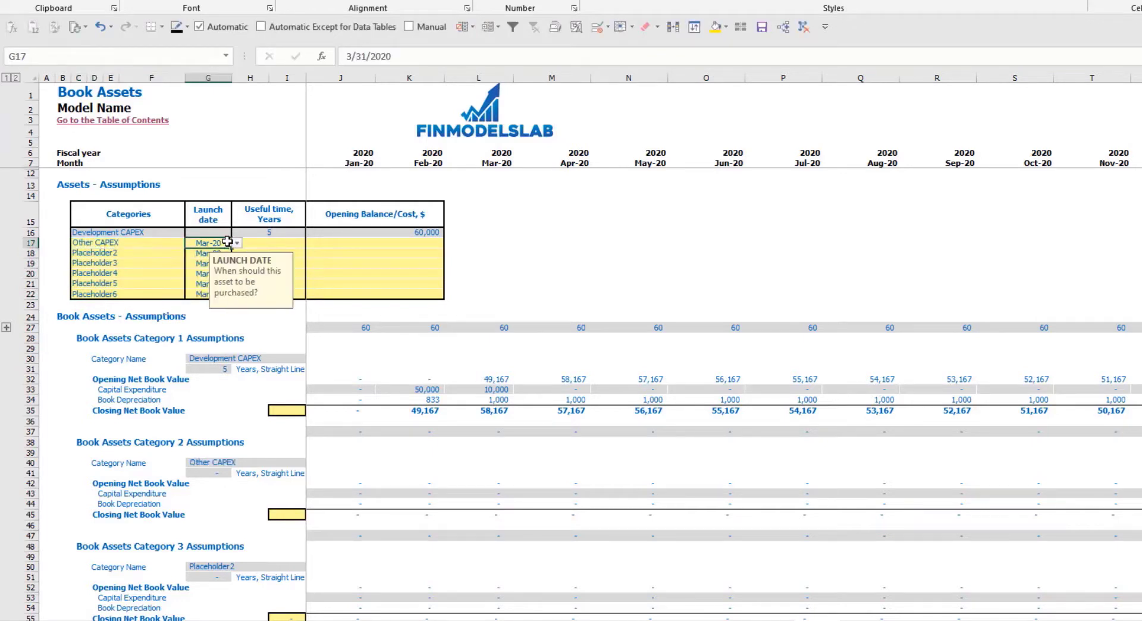
{"action": "left_click", "coordinate": [237, 242]}
{"action": "left_click", "coordinate": [215, 282]}
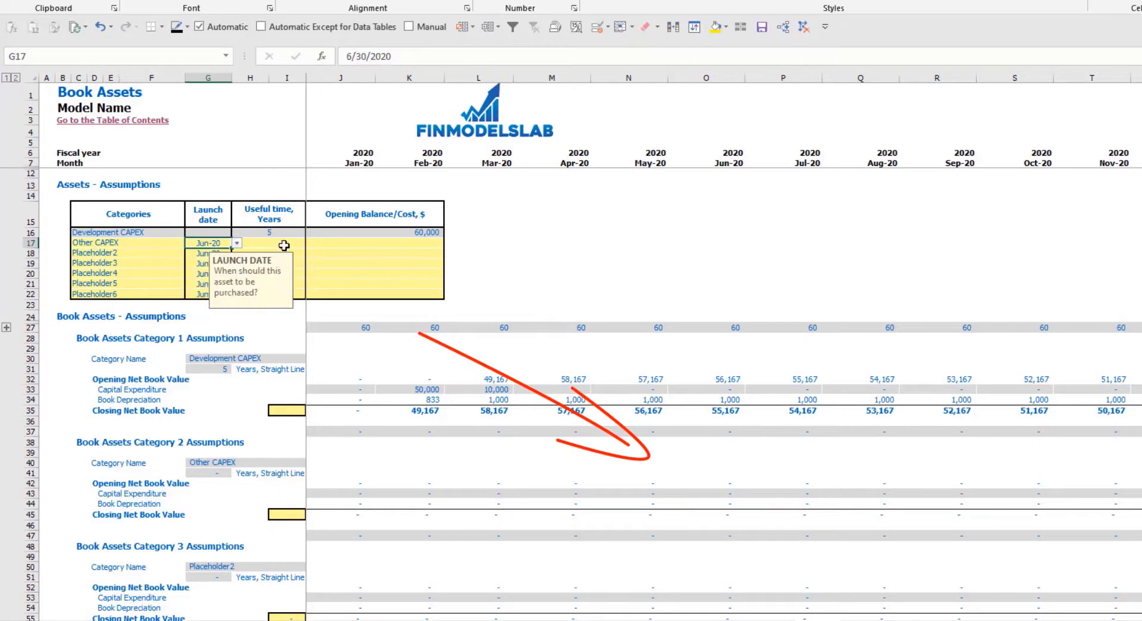
Step: Give Other CAPEX a useful time of 3 years and an opening balance/cost of 5000
{"action": "left_click", "coordinate": [285, 243]}
{"action": "type", "text": "3"}
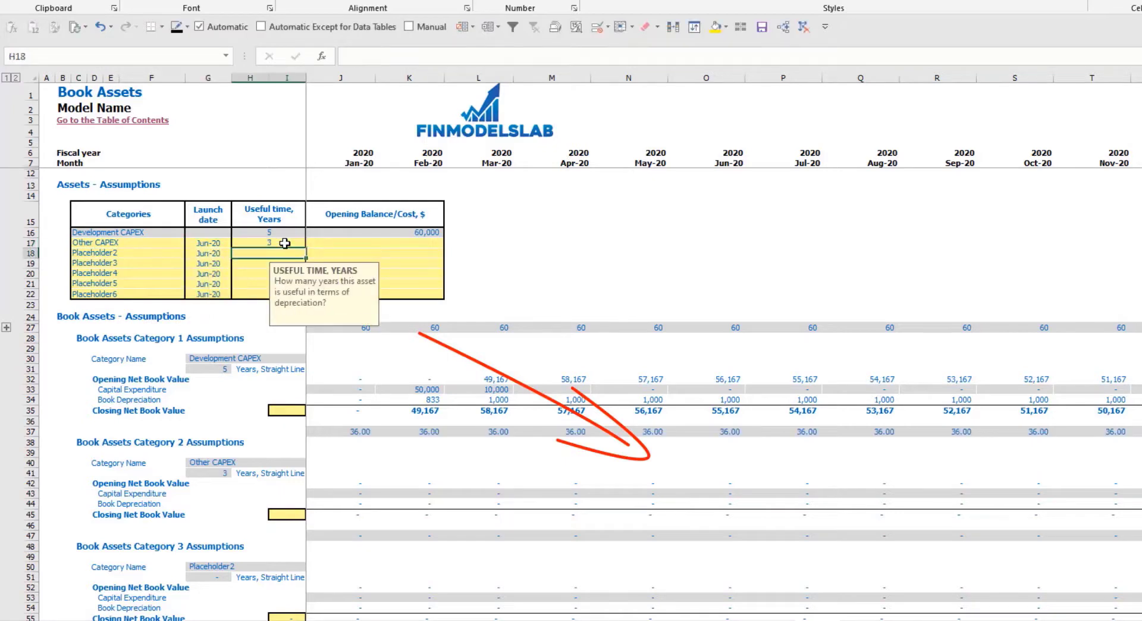
{"action": "left_click", "coordinate": [364, 240]}
{"action": "type", "text": "5,00"}
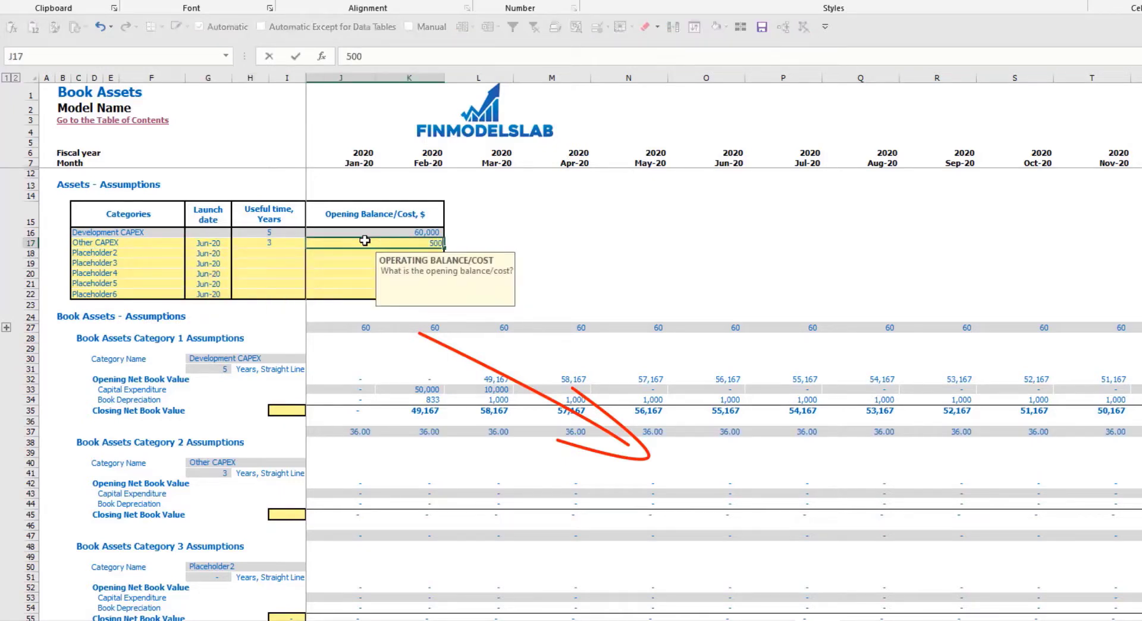
{"action": "type", "text": "0"}
{"action": "key", "text": "Return"}
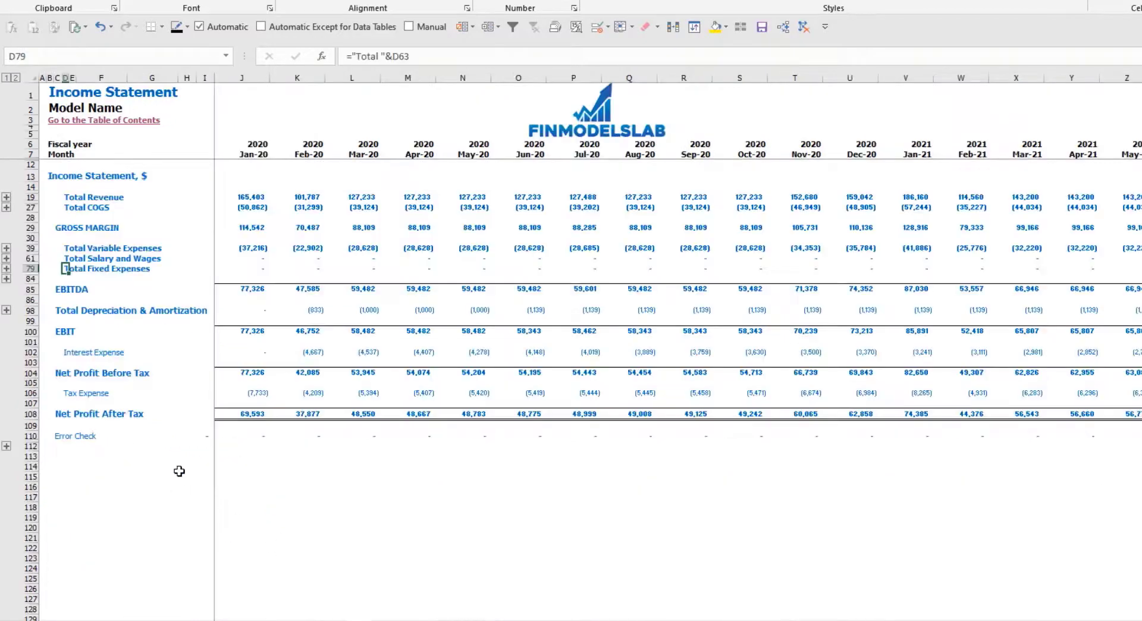
Step: Trace the assets through the Income Statement depreciation, Cash Flow capital expenditure, and Balance Sheet non-current asset and CAPEX Payable rows
{"action": "left_click", "coordinate": [27, 310]}
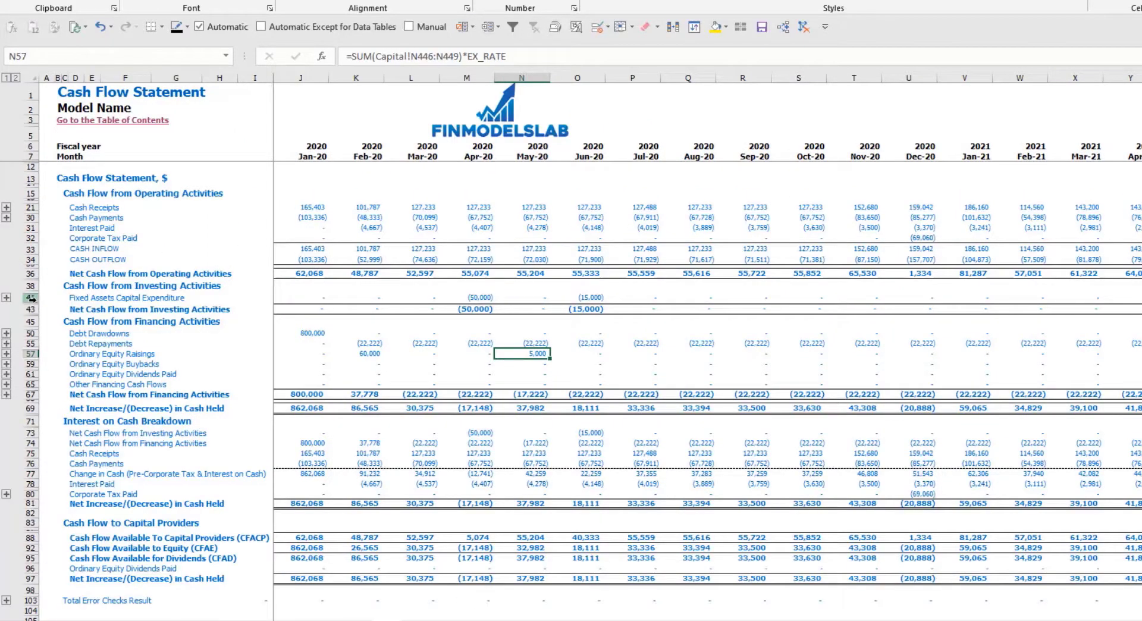
{"action": "left_click", "coordinate": [28, 297]}
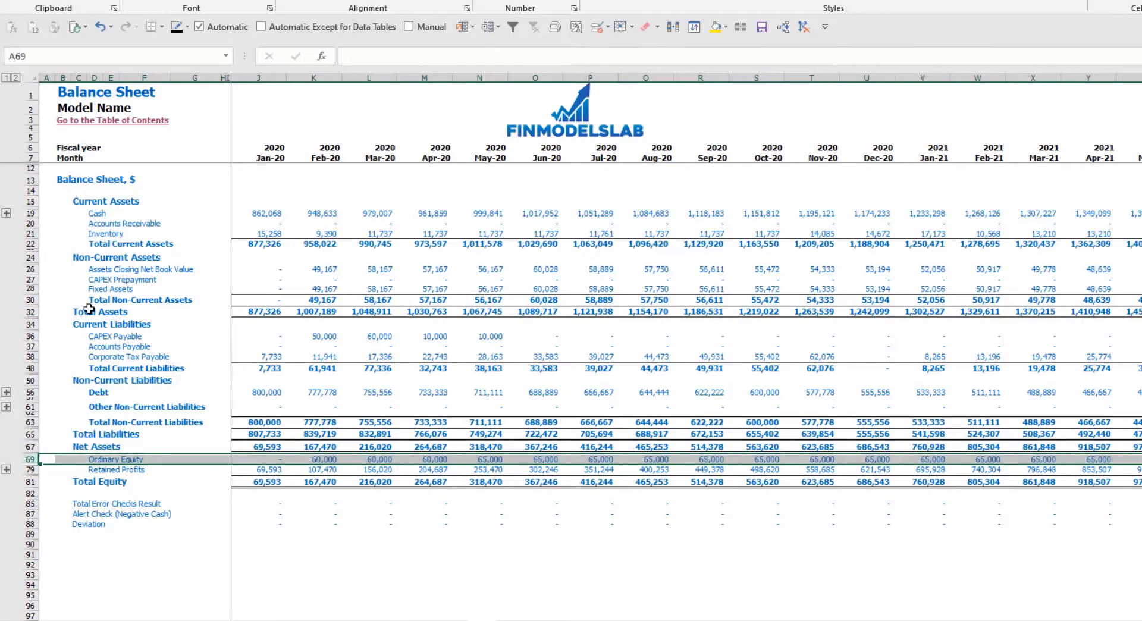
{"action": "left_click", "coordinate": [29, 288]}
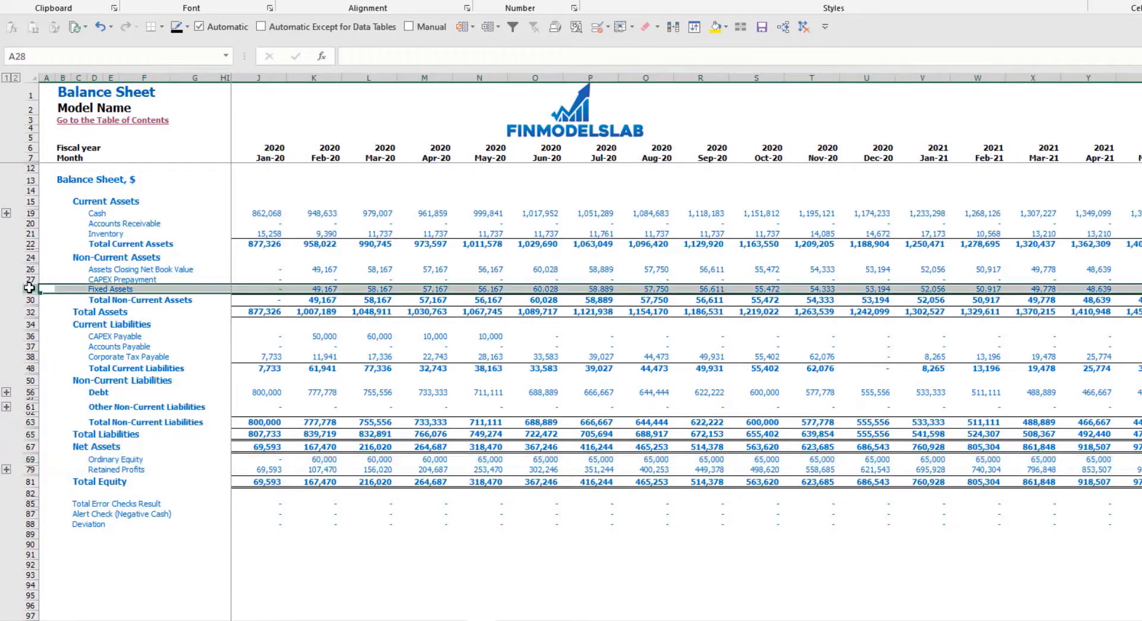
{"action": "left_click", "coordinate": [30, 269]}
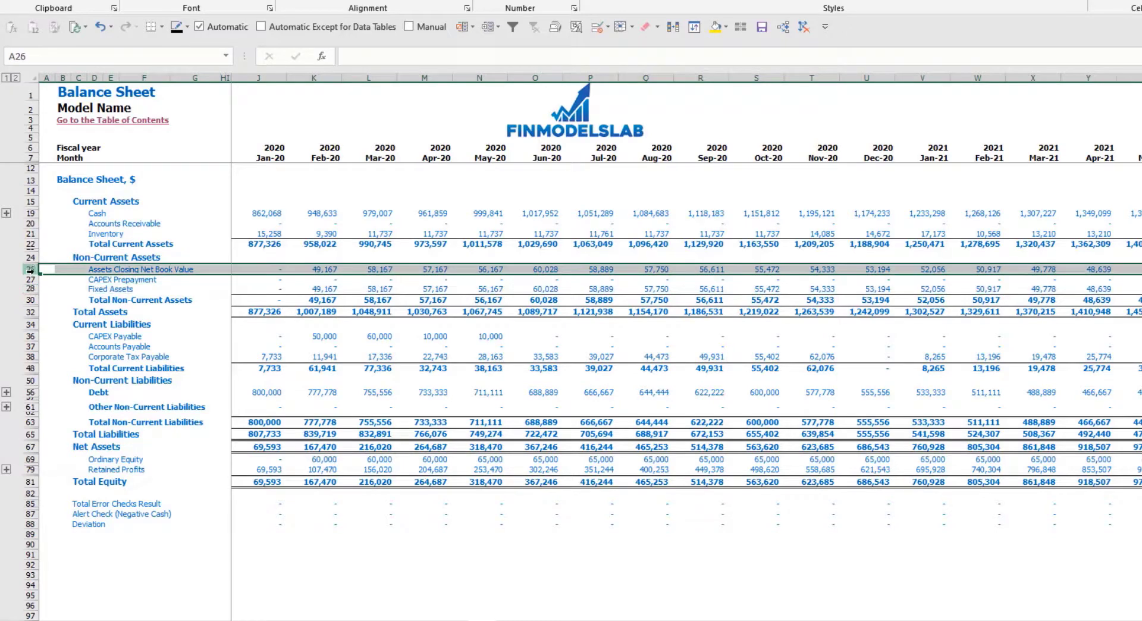
{"action": "left_click", "coordinate": [29, 278]}
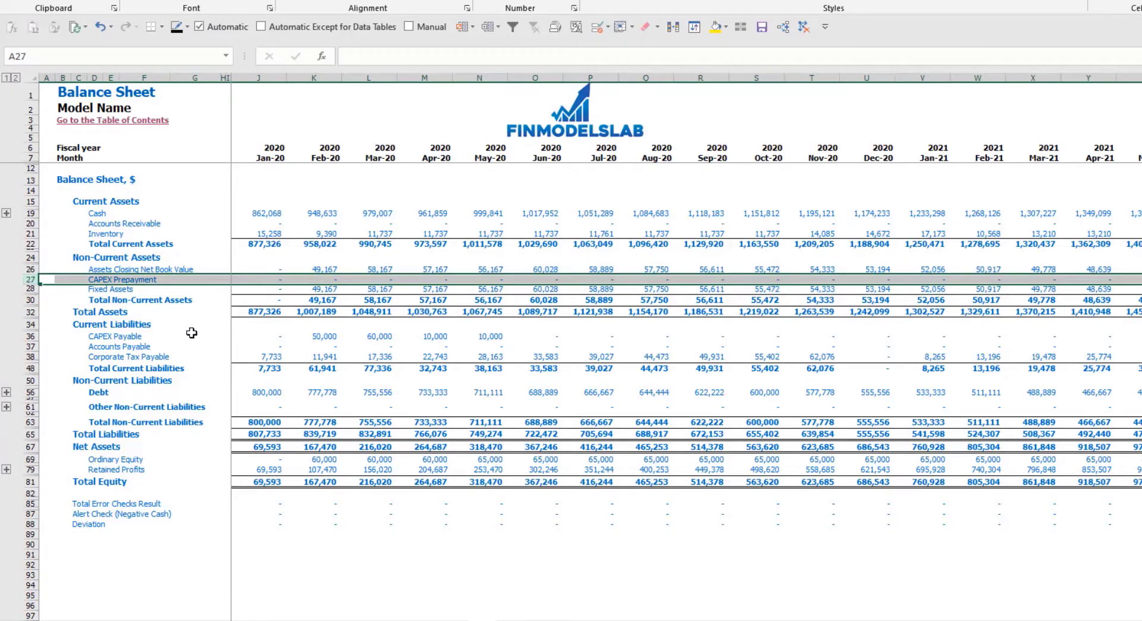
{"action": "left_click", "coordinate": [29, 336]}
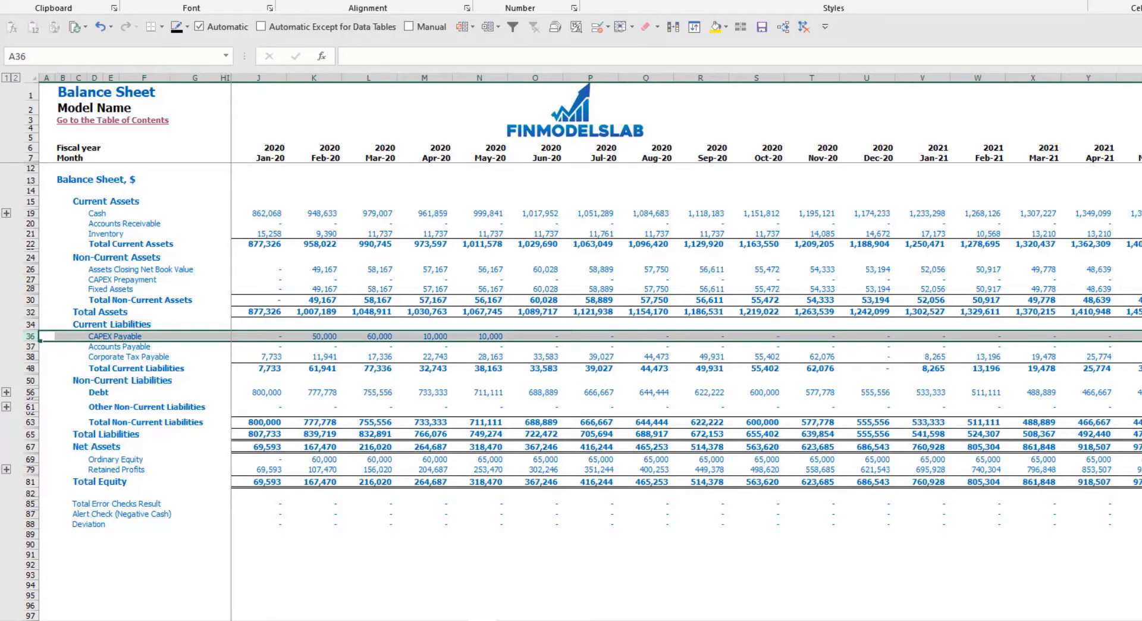
Step: Compare the payment delays of Kitchen and Other dev exp on Development Expenses with the CAPEX Payable row on the Balance Sheet
{"action": "key", "text": "ctrl+Page_Up"}
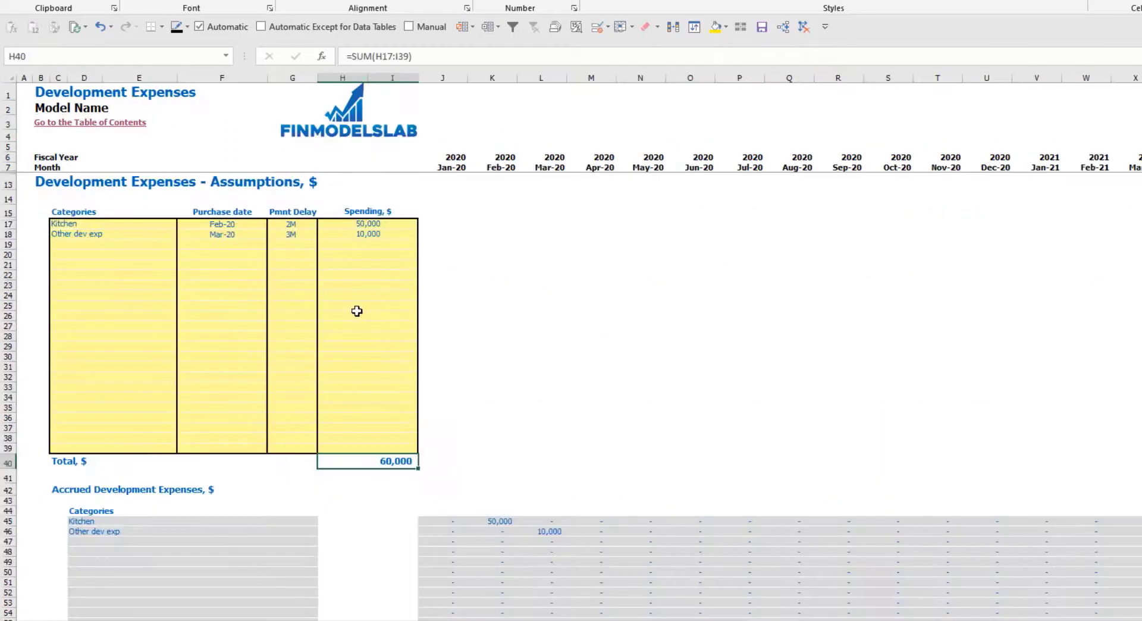
{"action": "left_click", "coordinate": [301, 225]}
{"action": "left_click", "coordinate": [290, 235]}
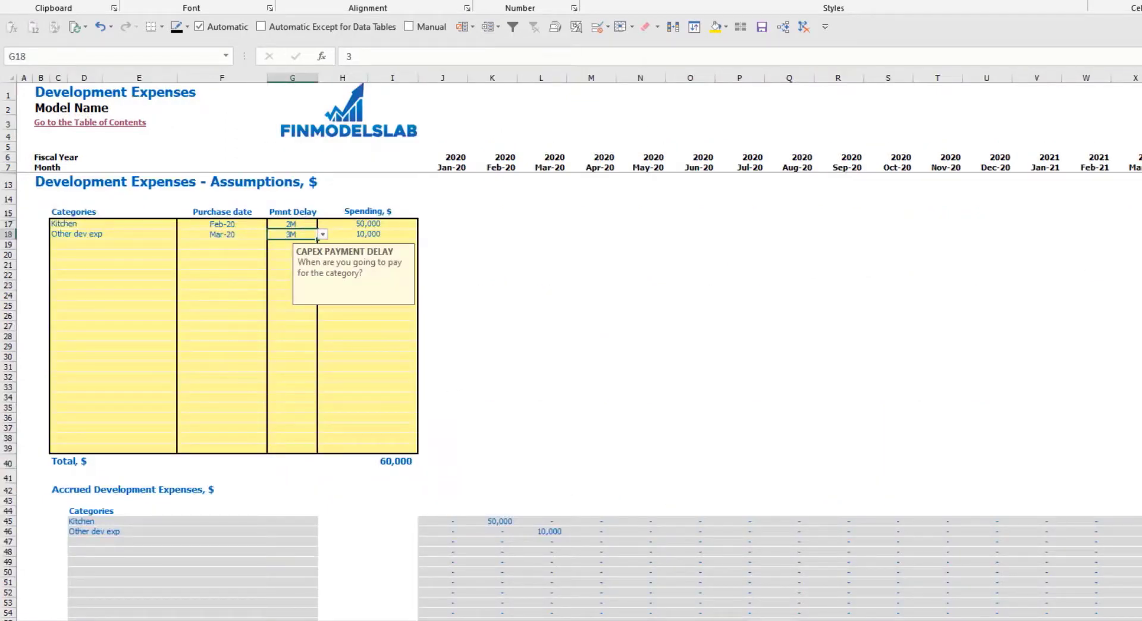
{"action": "key", "text": "ctrl+Page_Down"}
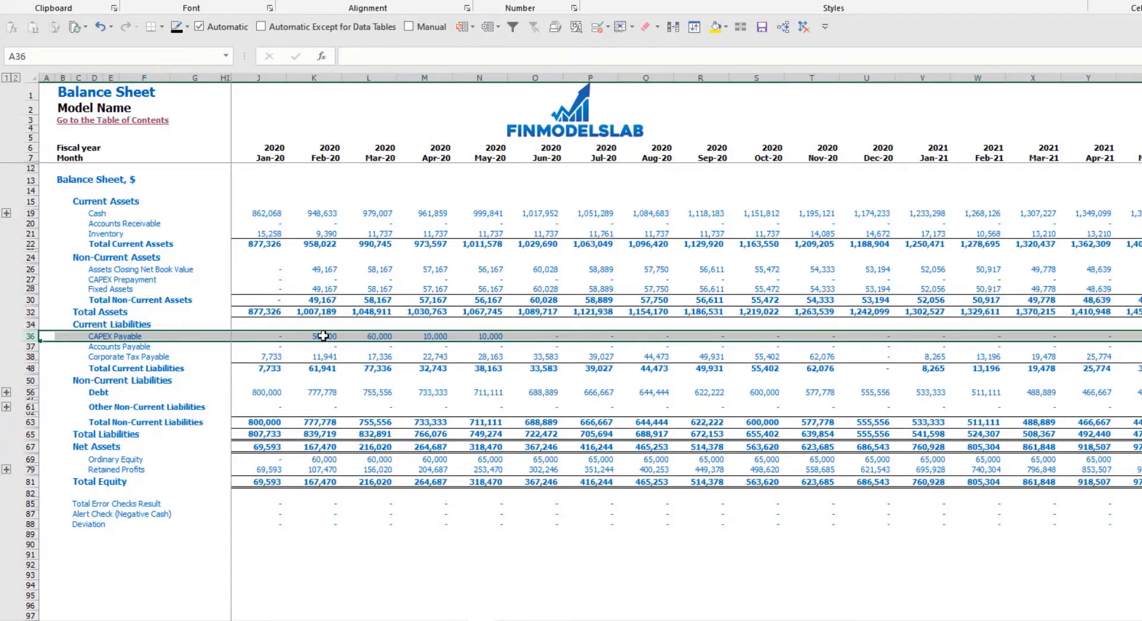
{"action": "key", "text": "ctrl+Page_Up"}
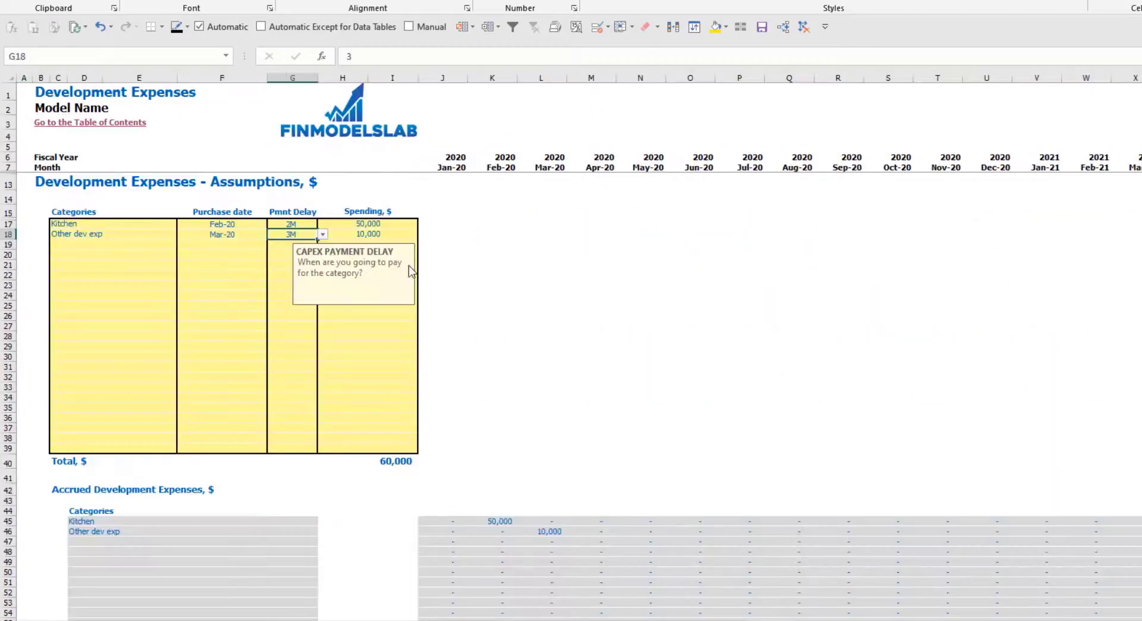
Step: Set the payment delay of both Kitchen and Other dev exp to 0M
{"action": "left_click", "coordinate": [287, 221]}
{"action": "left_click", "coordinate": [323, 224]}
{"action": "left_click", "coordinate": [292, 234]}
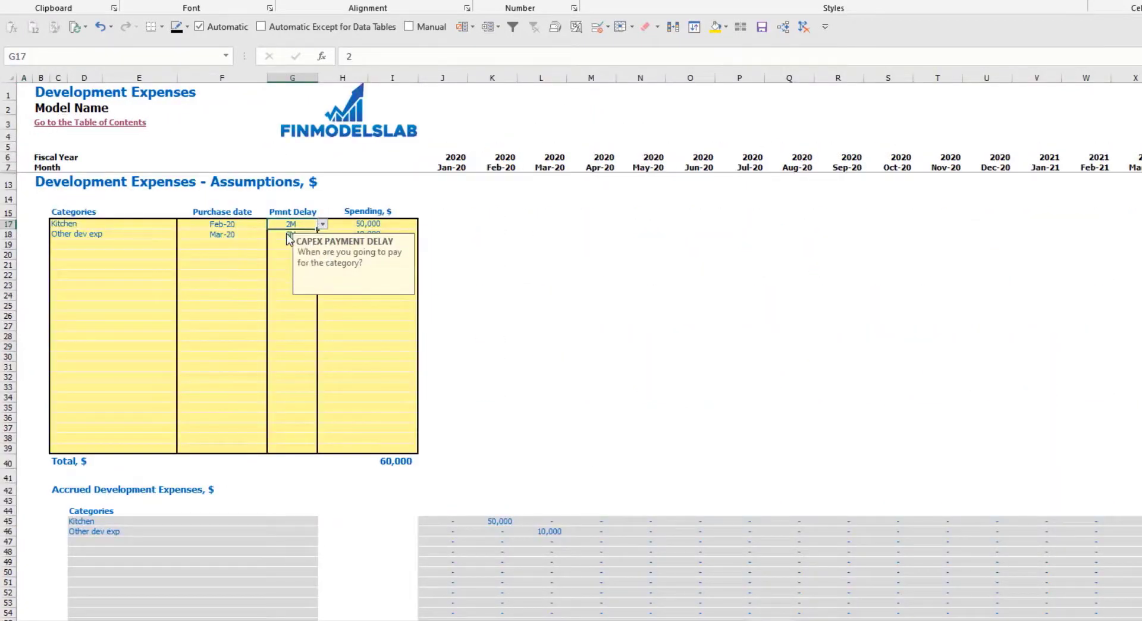
{"action": "left_click", "coordinate": [293, 235]}
{"action": "left_click", "coordinate": [323, 234]}
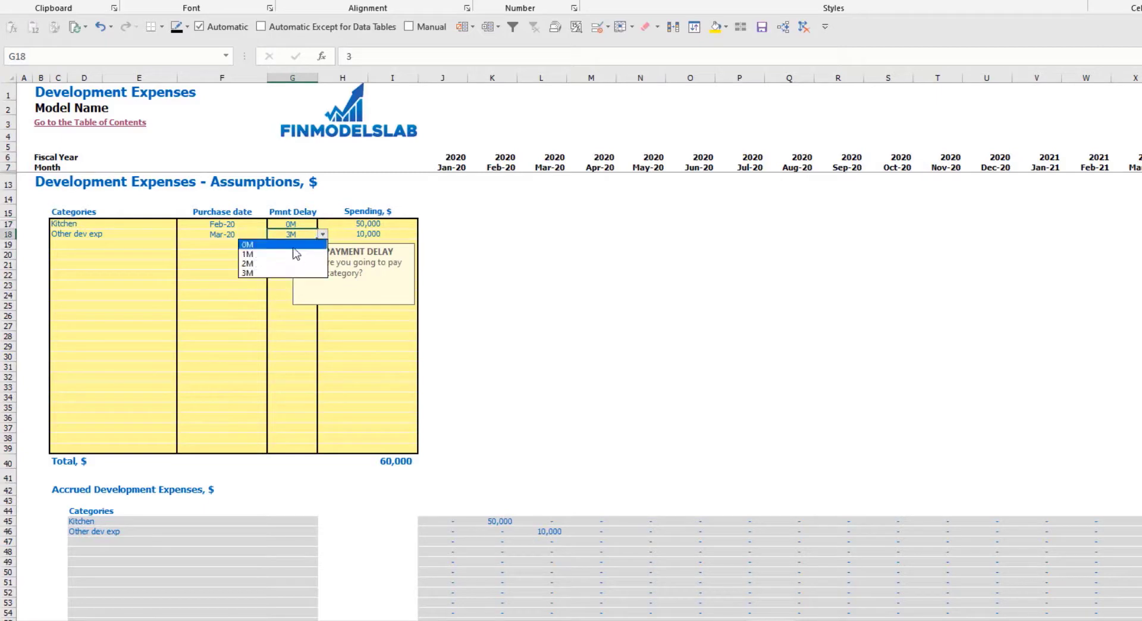
{"action": "left_click", "coordinate": [291, 244]}
Step: Examine the CAPEX Payable, Assets Closing Net Book Value and Fixed Assets rows on the Balance Sheet
{"action": "key", "text": "ctrl+Page_Down"}
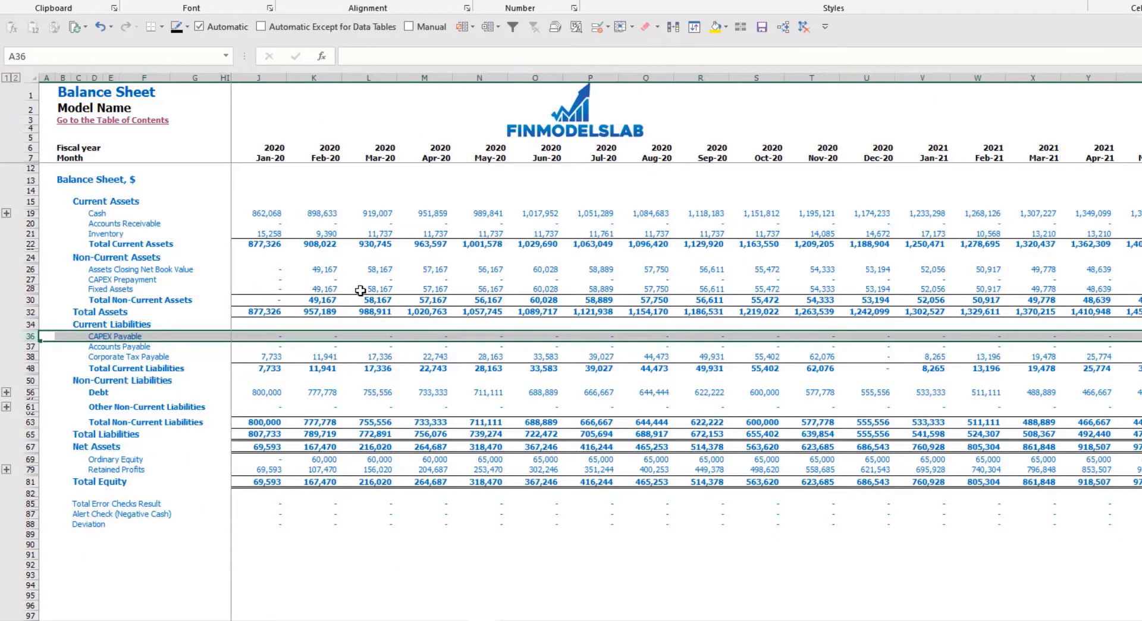
{"action": "left_click_drag", "start_coordinate": [321, 269], "coordinate": [556, 279]}
{"action": "left_click", "coordinate": [319, 289]}
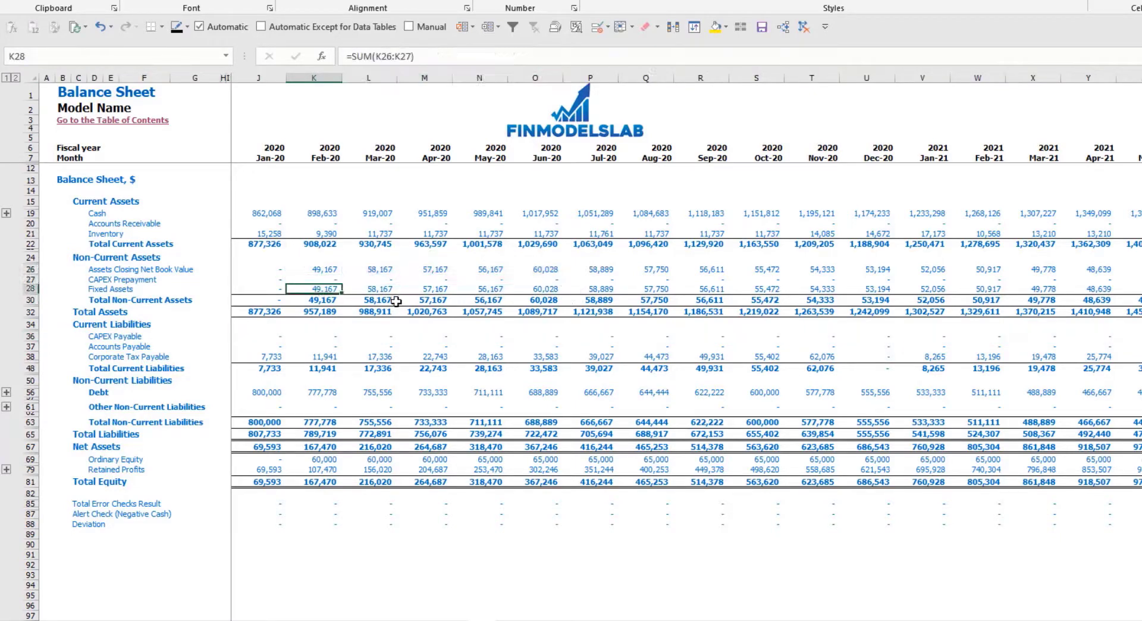
{"action": "left_click_drag", "start_coordinate": [340, 293], "coordinate": [596, 288]}
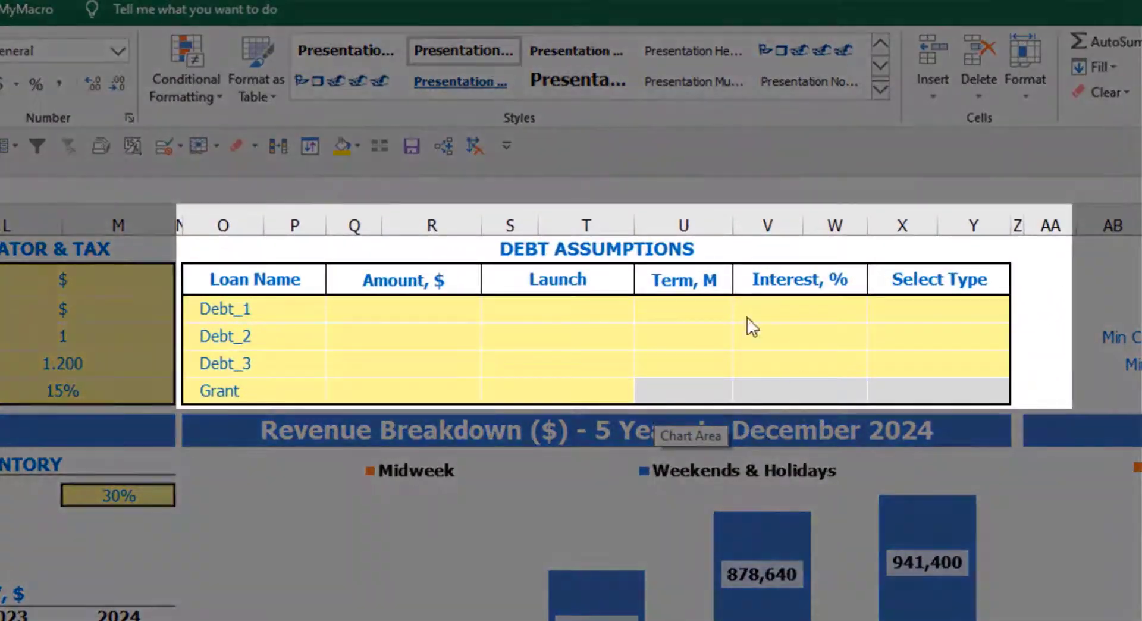
Step: Try the Annuity repayment type for Debt_1 in the Debt Assumptions table and settle on Usual
{"action": "left_click", "coordinate": [662, 249]}
{"action": "left_click", "coordinate": [661, 249]}
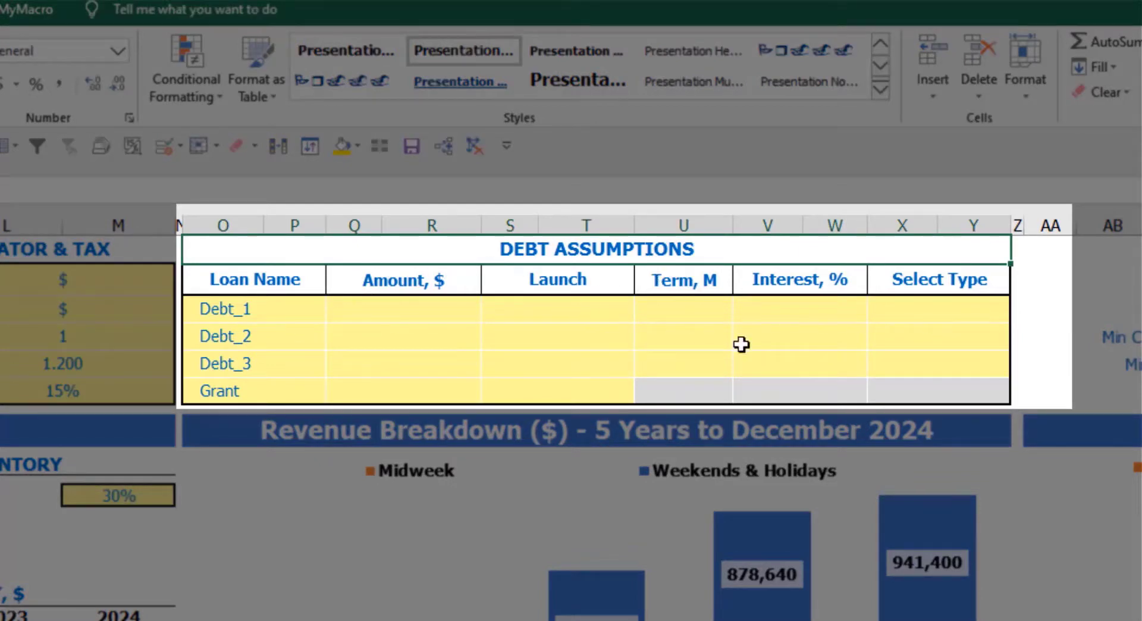
{"action": "left_click", "coordinate": [1002, 303]}
{"action": "left_click", "coordinate": [1020, 310]}
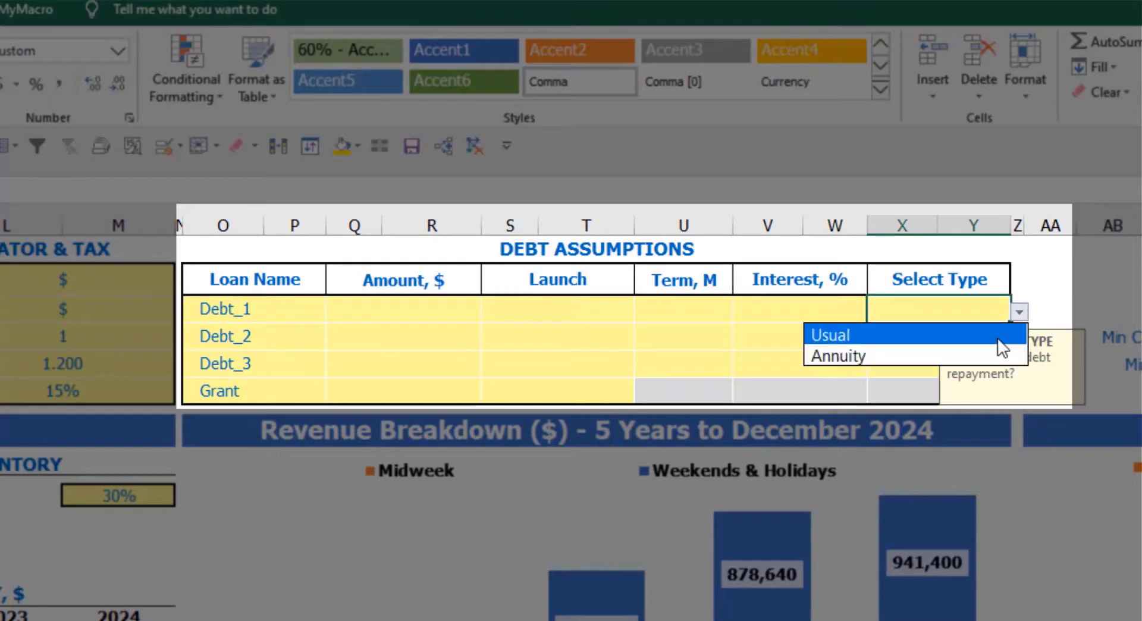
{"action": "left_click", "coordinate": [991, 355]}
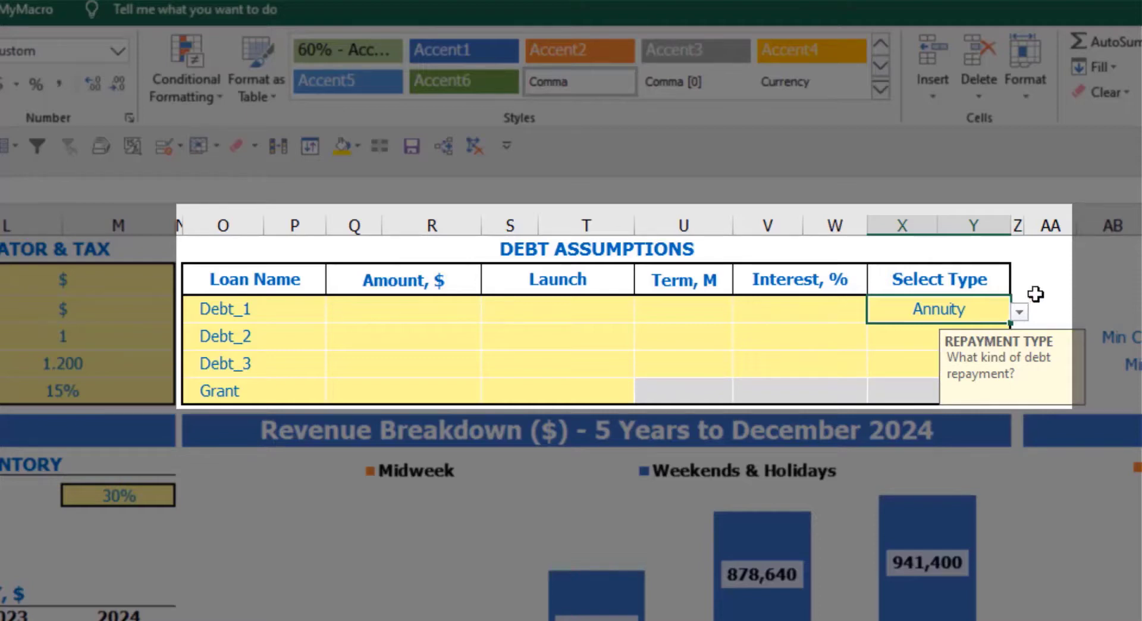
{"action": "left_click", "coordinate": [1020, 312]}
{"action": "left_click", "coordinate": [978, 335]}
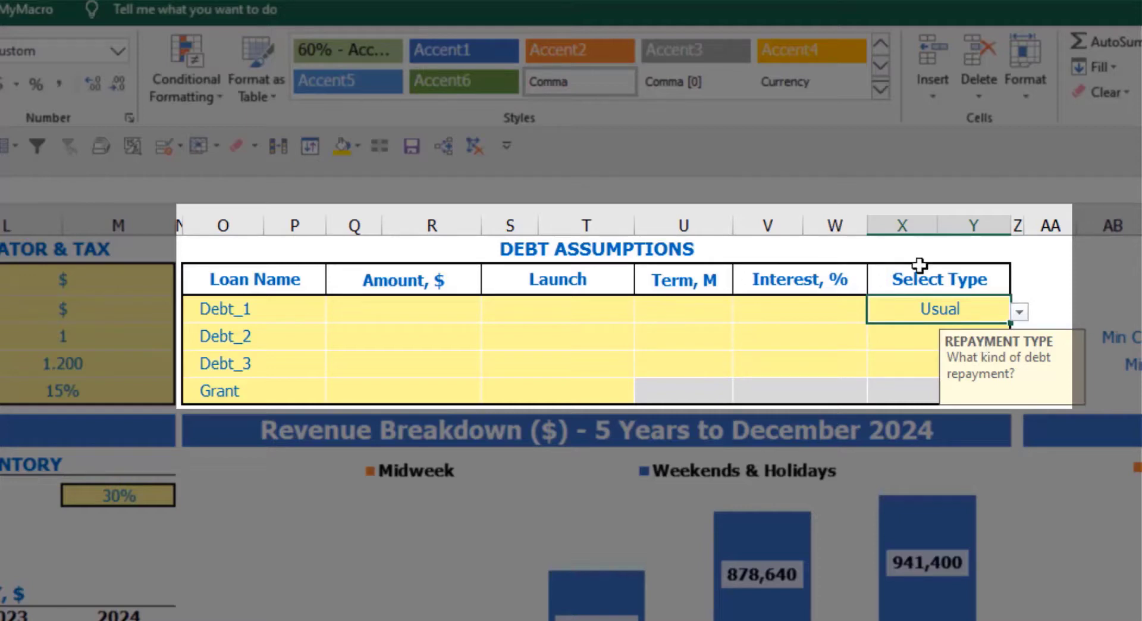
Step: Give Debt_1 a loan amount of 1,000,000 and a launch date of Feb-20
{"action": "left_click", "coordinate": [450, 310]}
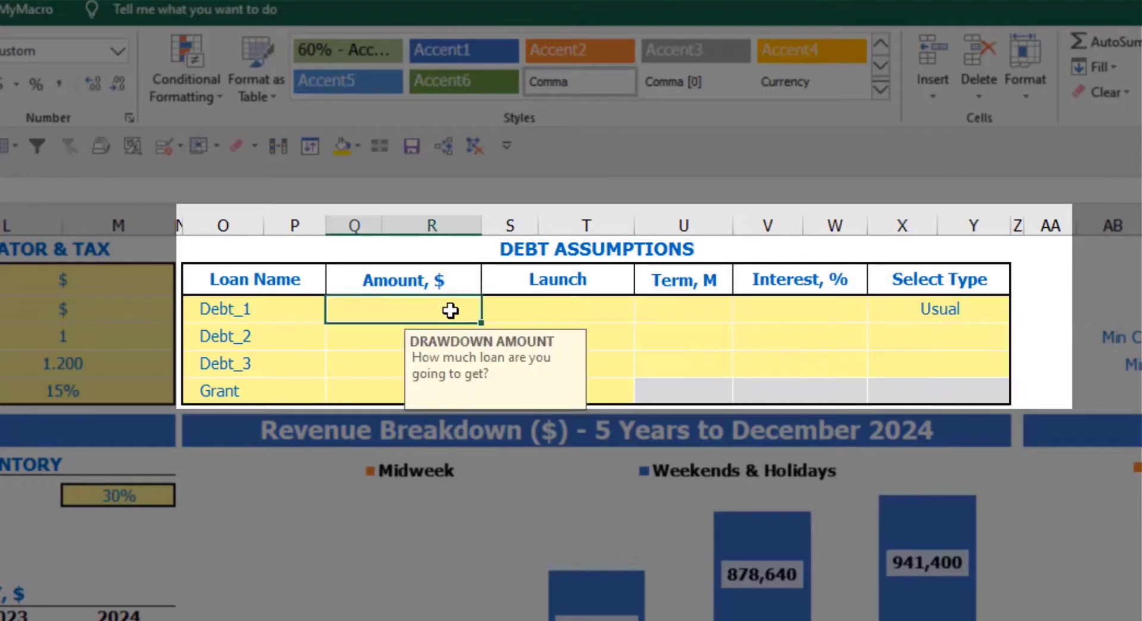
{"action": "type", "text": "1,000,"}
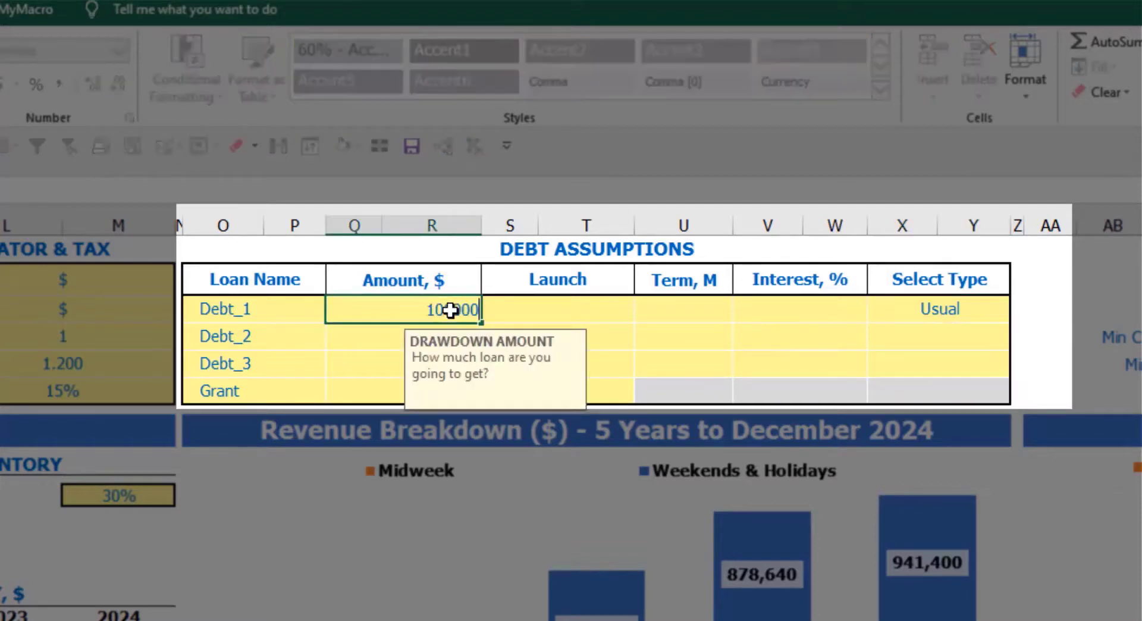
{"action": "type", "text": "000"}
{"action": "key", "text": "Return"}
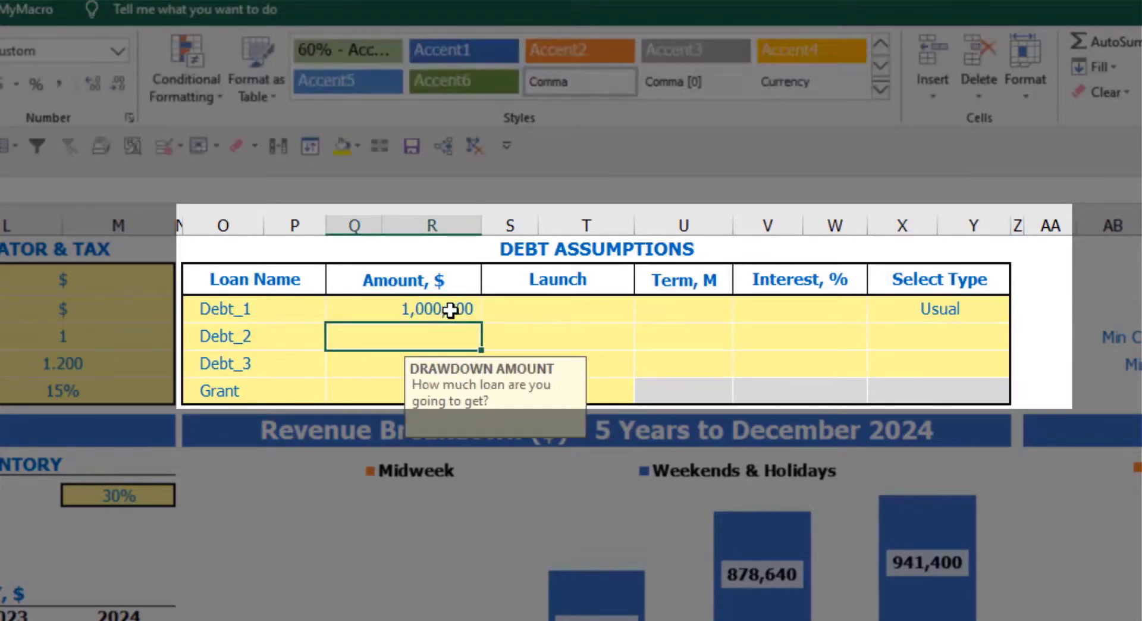
{"action": "left_click", "coordinate": [628, 312]}
{"action": "left_click", "coordinate": [644, 315]}
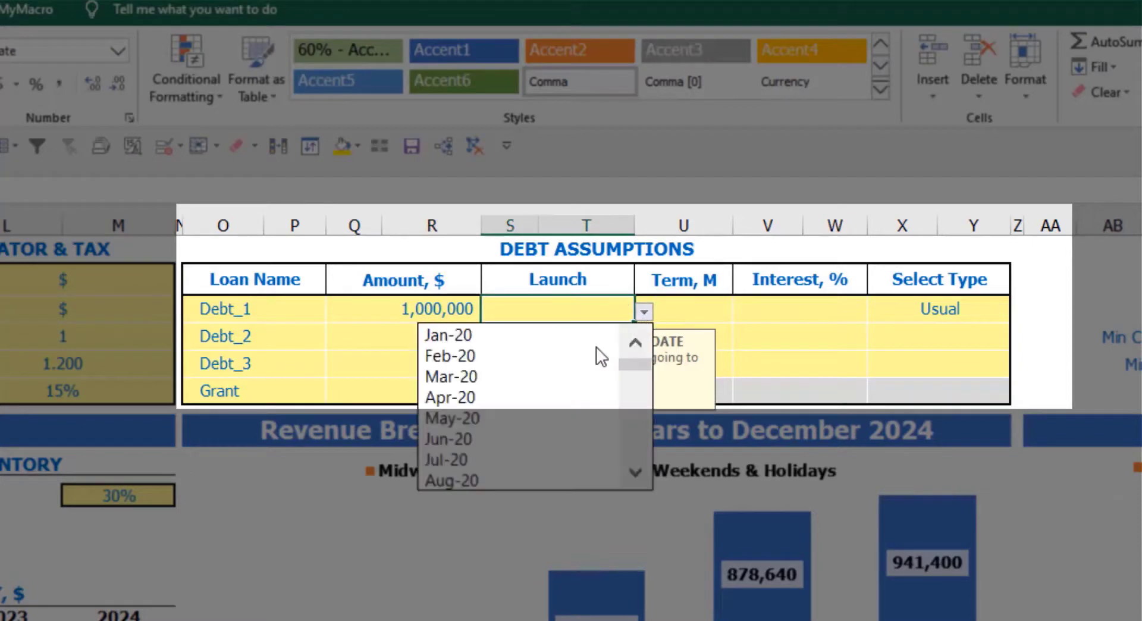
{"action": "left_click", "coordinate": [591, 349]}
Step: Set Debt_1's term to 60 months and its interest rate to 5%
{"action": "left_click", "coordinate": [684, 303]}
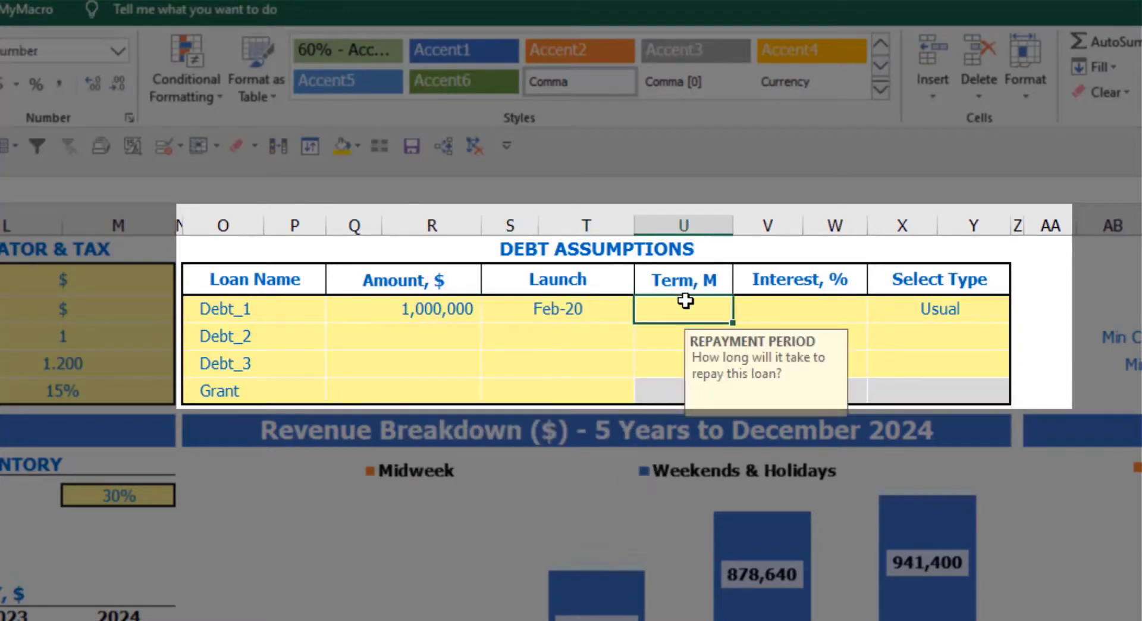
{"action": "type", "text": "60"}
{"action": "key", "text": "Return"}
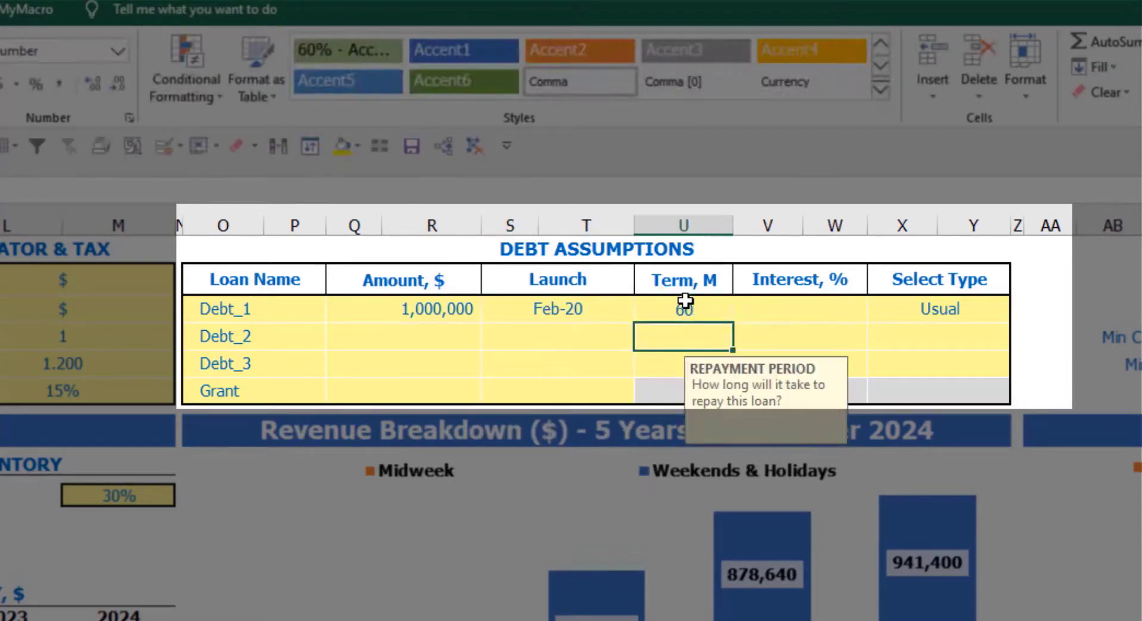
{"action": "left_click", "coordinate": [753, 307]}
{"action": "type", "text": "5"}
{"action": "key", "text": "Return"}
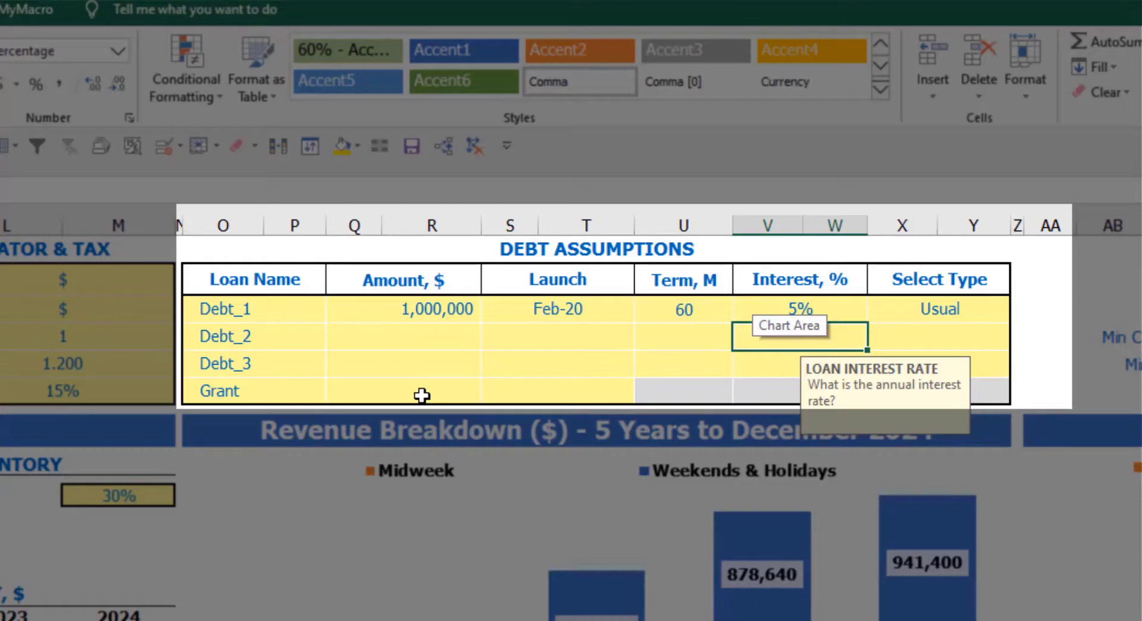
Step: Enter a Grant of 500,000 launching in Mar-20 in the Debt Assumptions table
{"action": "left_click", "coordinate": [422, 394]}
{"action": "type", "text": "5"}
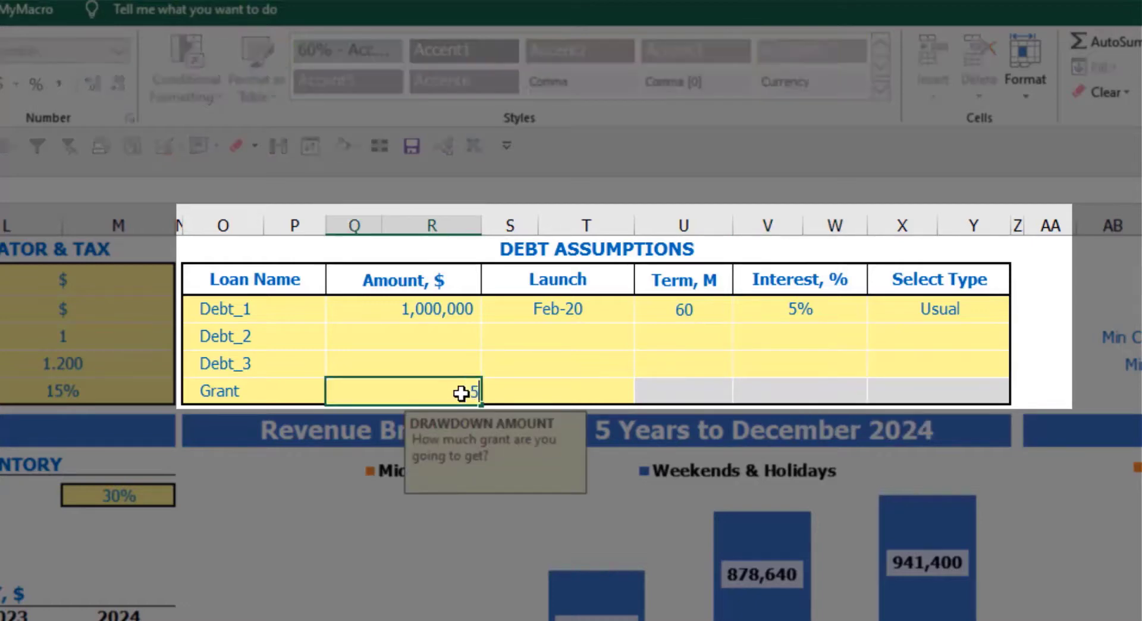
{"action": "type", "text": "00,000"}
{"action": "key", "text": "Return"}
{"action": "left_click", "coordinate": [586, 393]}
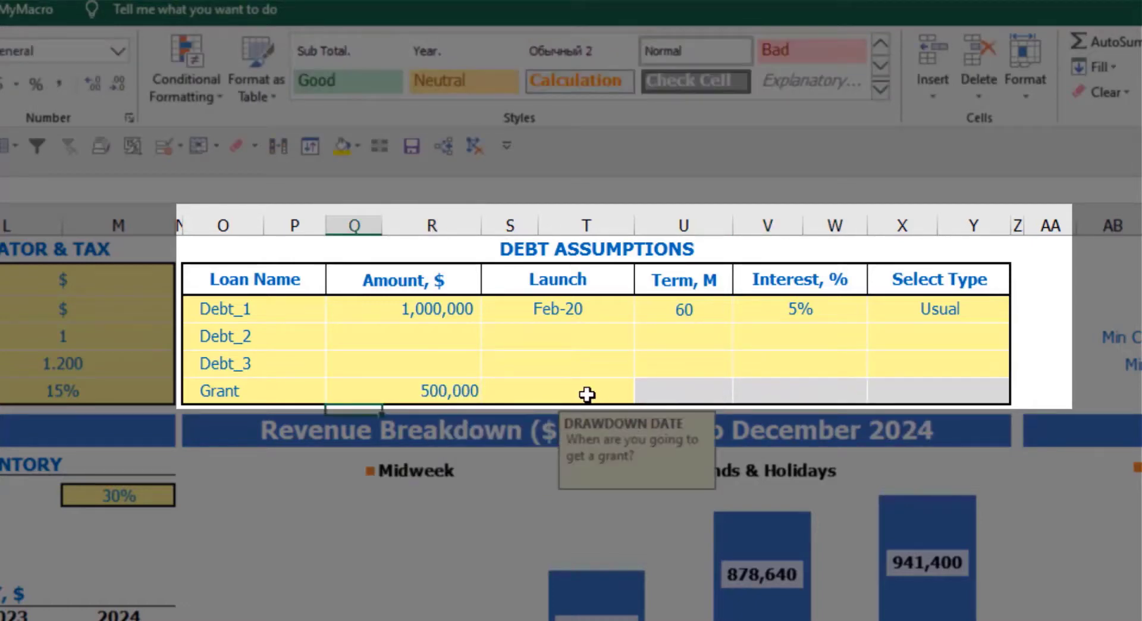
{"action": "left_click", "coordinate": [645, 394]}
{"action": "left_click", "coordinate": [574, 463]}
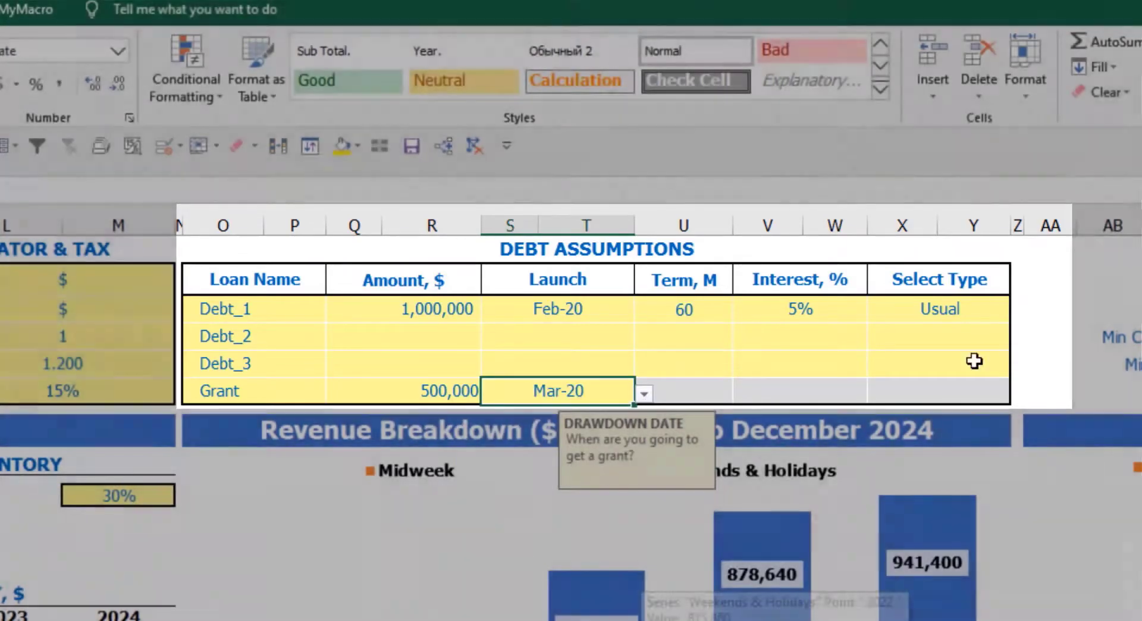
{"action": "left_click", "coordinate": [1040, 295]}
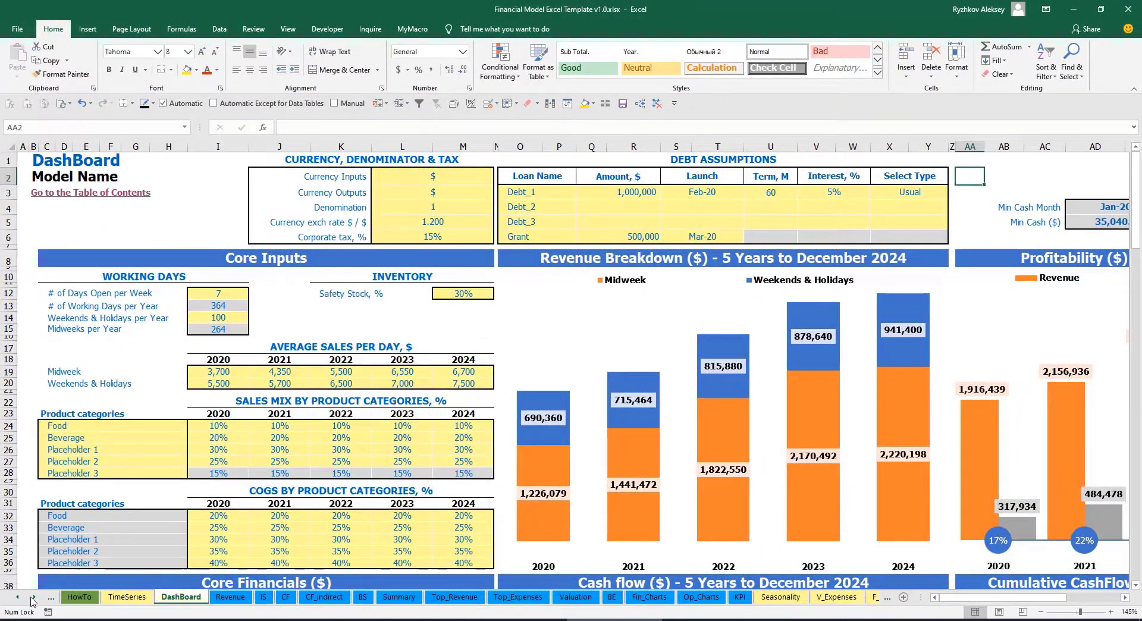
Step: Examine the balance, repayment and interest calculations for each debt and the total debts on the Capital sheet
{"action": "left_click", "coordinate": [33, 598]}
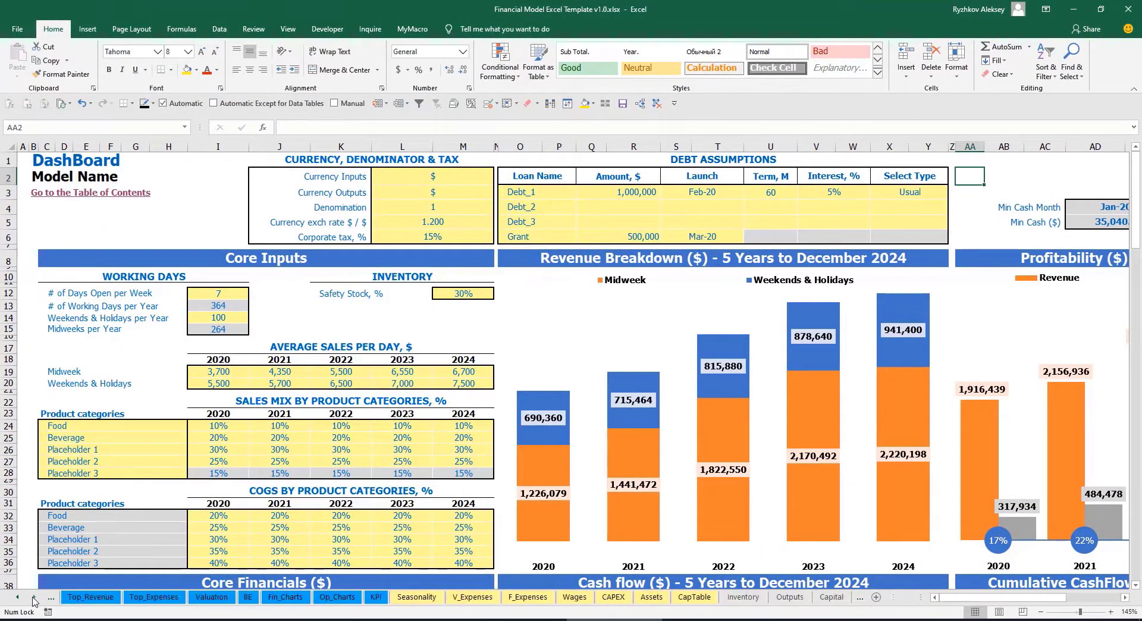
{"action": "left_click", "coordinate": [838, 598]}
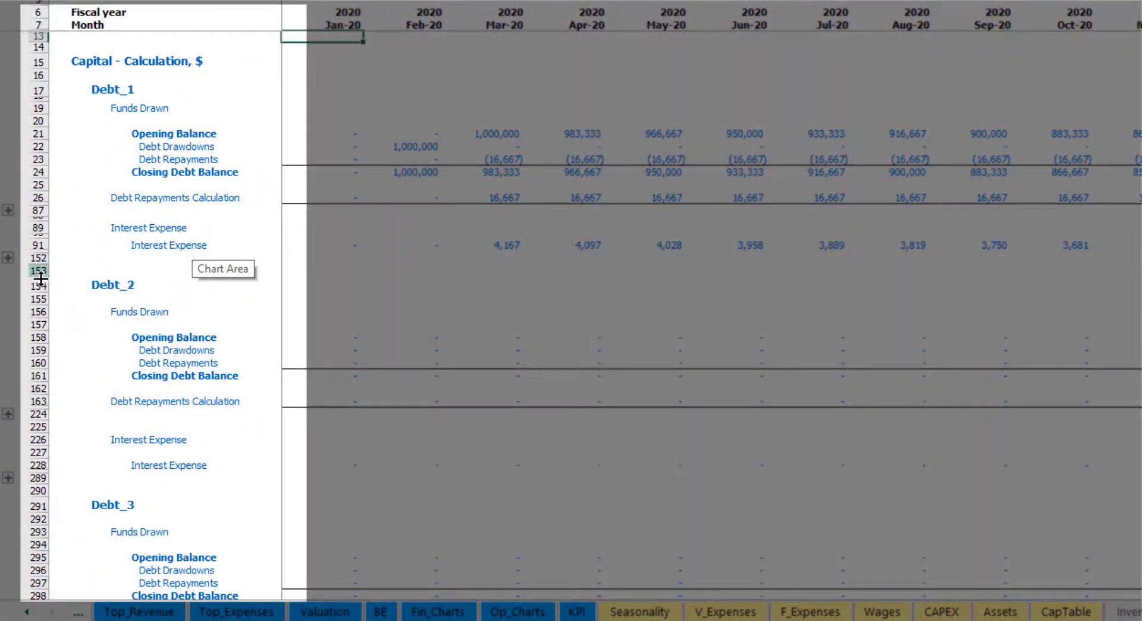
{"action": "scroll", "coordinate": [37, 258], "scroll_direction": "down", "scroll_amount": 5}
{"action": "scroll", "coordinate": [36, 254], "scroll_direction": "down", "scroll_amount": 5}
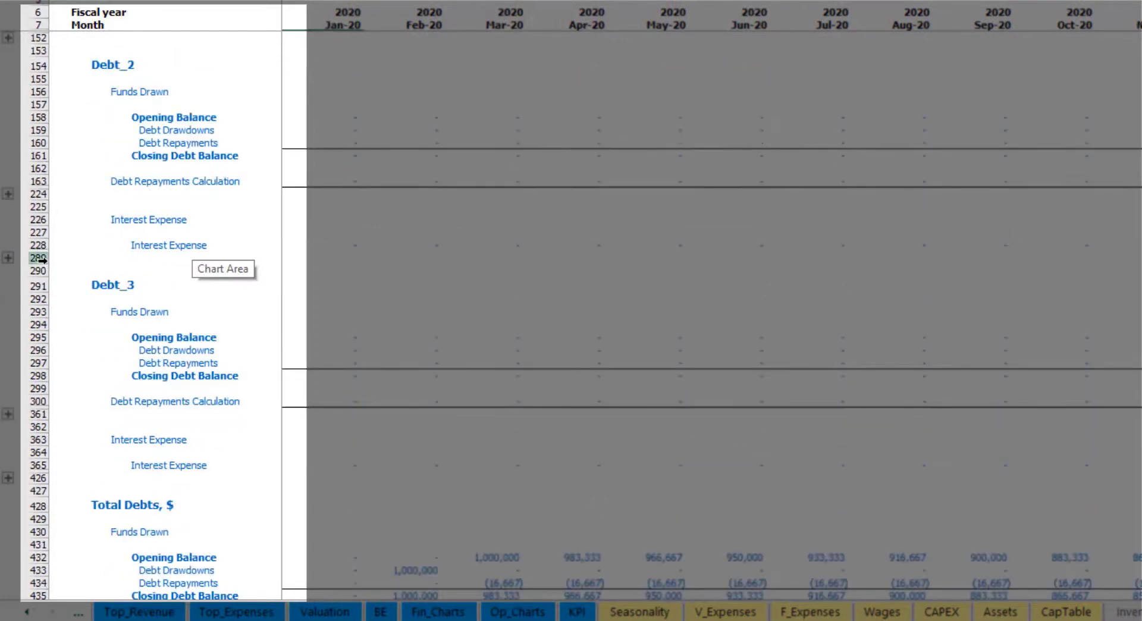
{"action": "scroll", "coordinate": [72, 296], "scroll_direction": "up", "scroll_amount": 10}
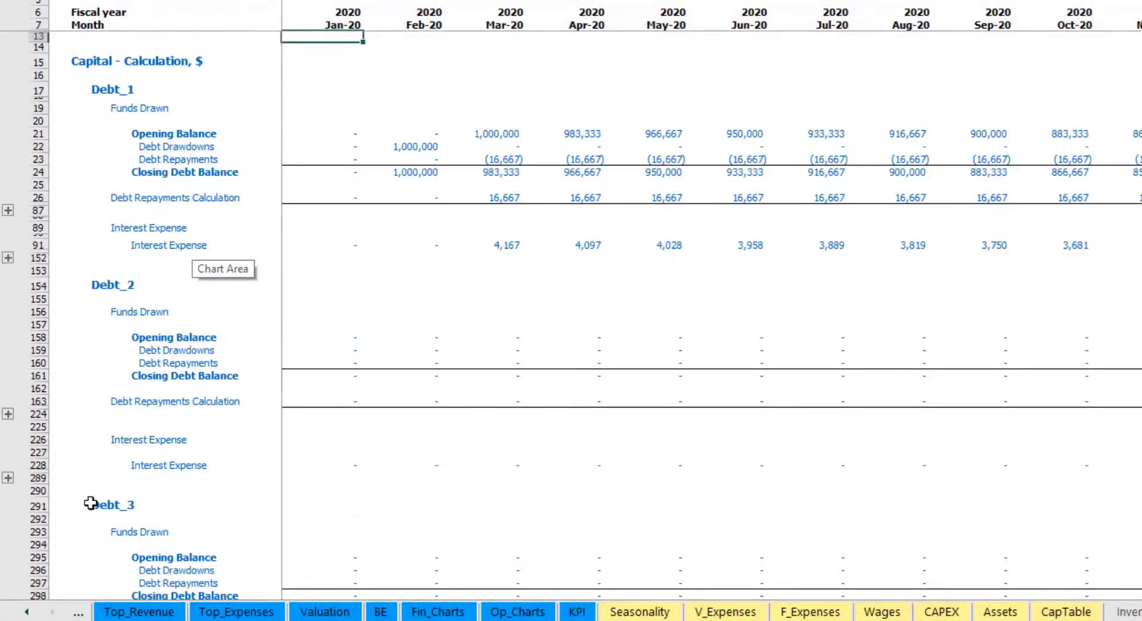
Step: Examine the monthly Interest Expense row on the Income Statement
{"action": "left_click", "coordinate": [27, 611]}
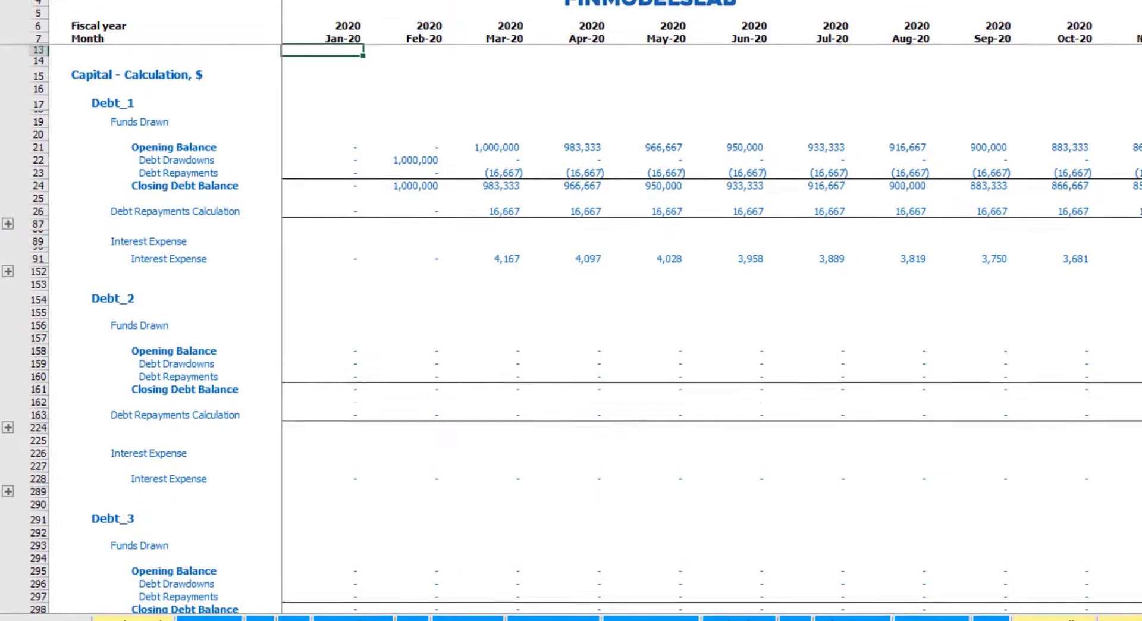
{"action": "left_click", "coordinate": [106, 612]}
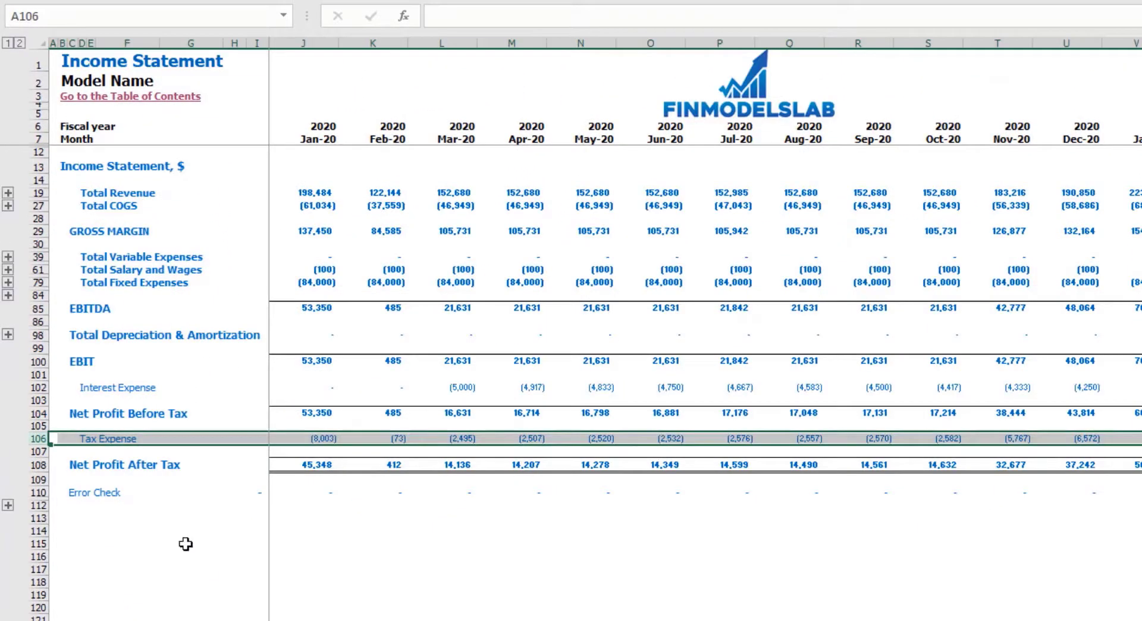
{"action": "left_click", "coordinate": [38, 387]}
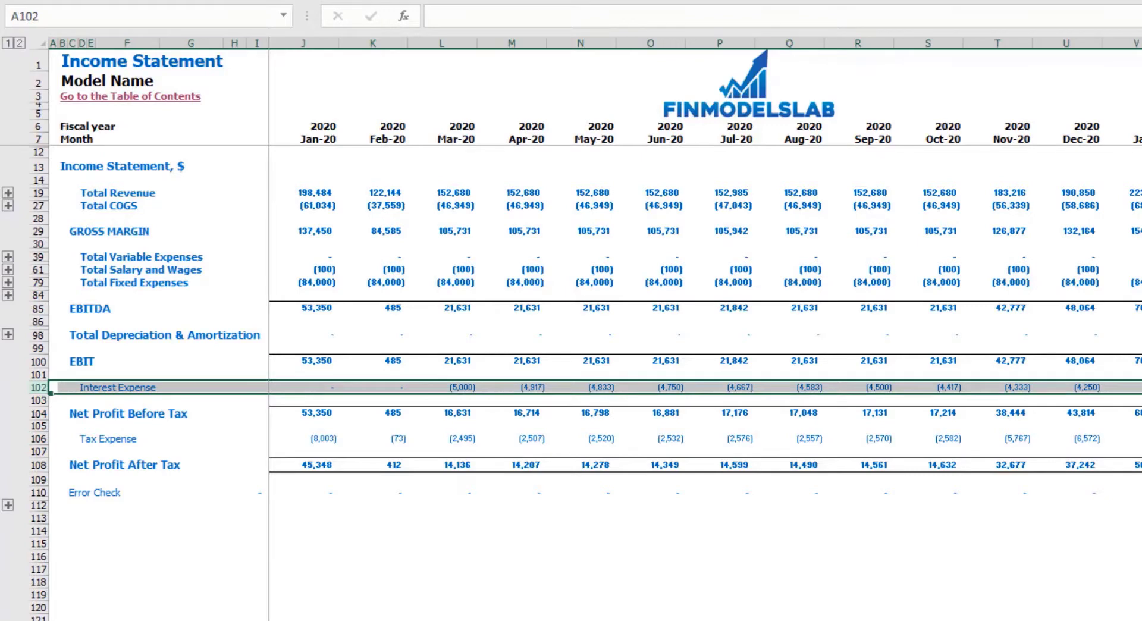
Step: Examine the interest paid, debt drawdowns and debt repayments on the Cash Flow Statement and the Debt row on the Balance Sheet
{"action": "key", "text": "ctrl+Page_Down"}
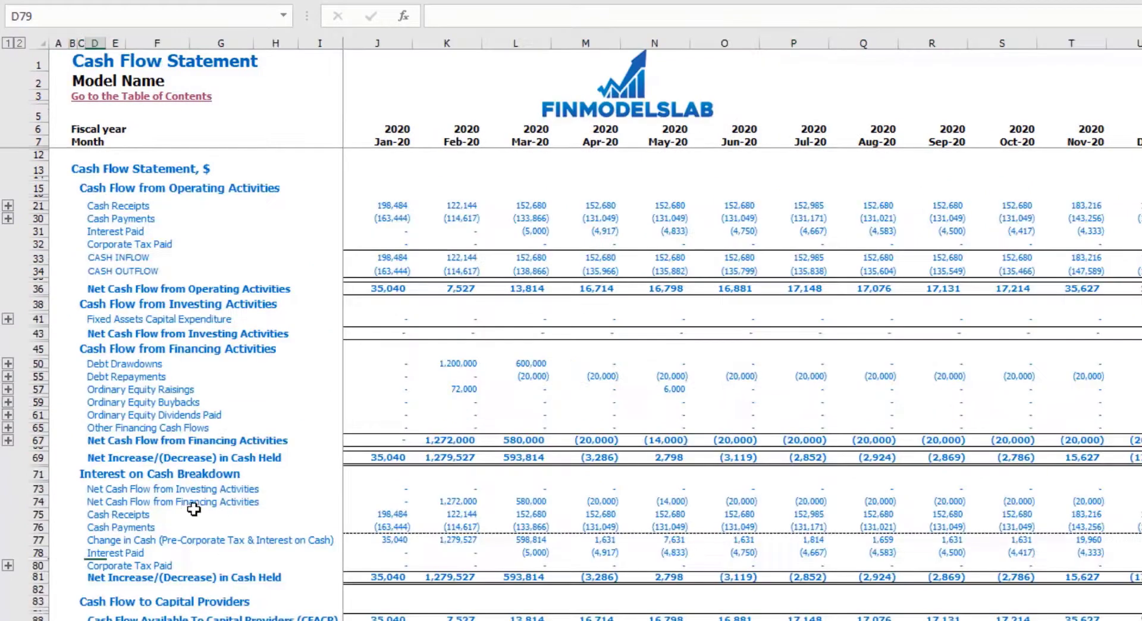
{"action": "left_click", "coordinate": [36, 232]}
{"action": "left_click", "coordinate": [39, 364]}
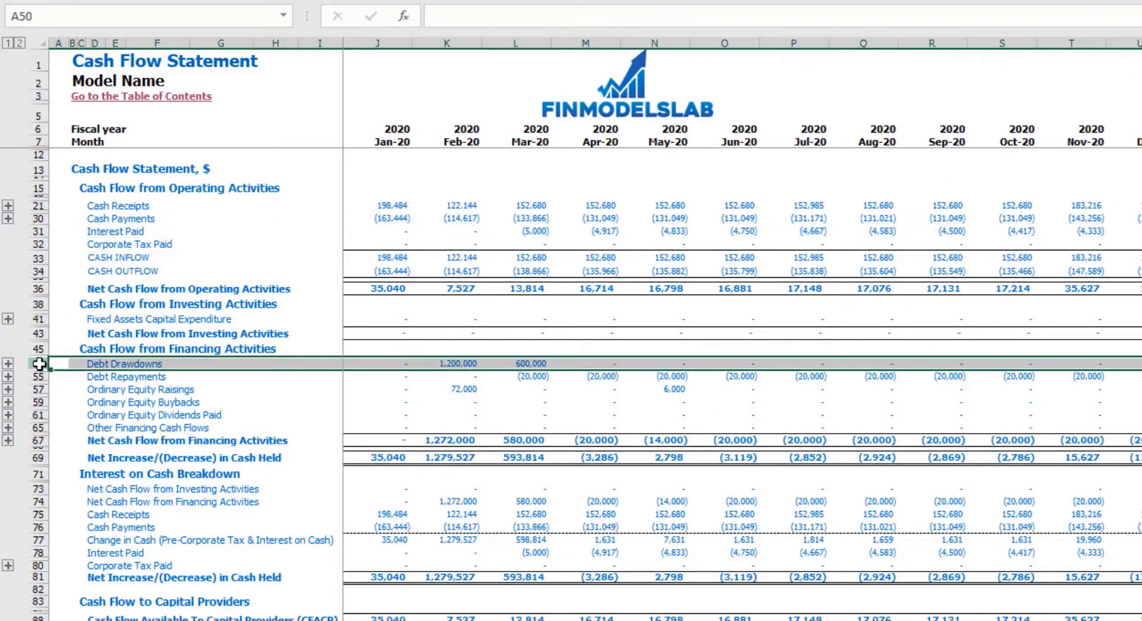
{"action": "left_click", "coordinate": [38, 376]}
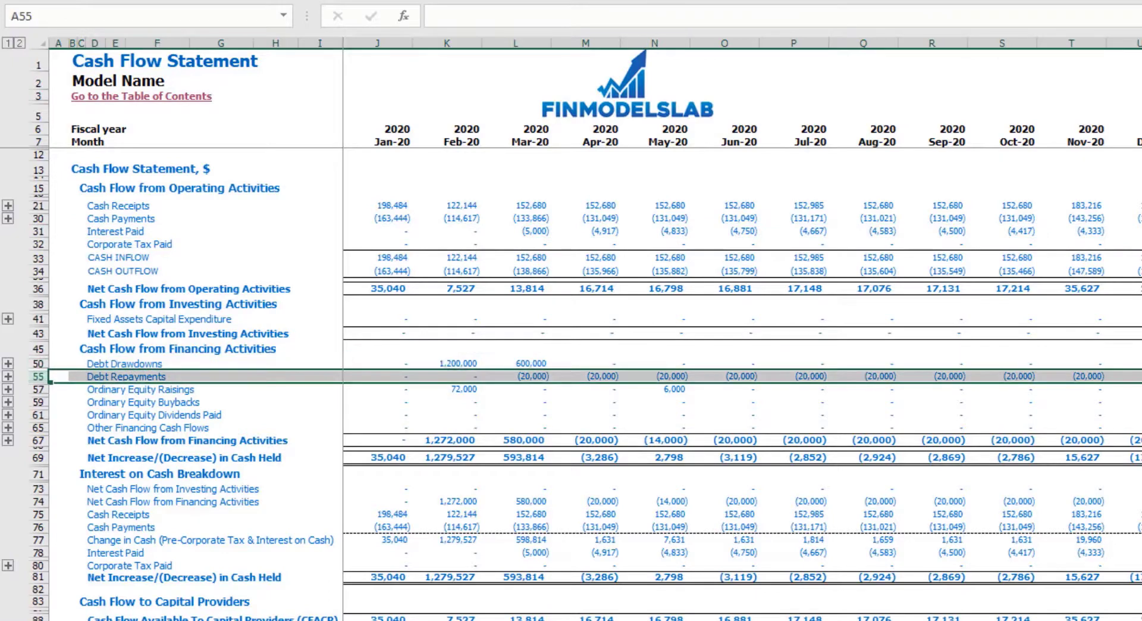
{"action": "key", "text": "ctrl+Page_Down"}
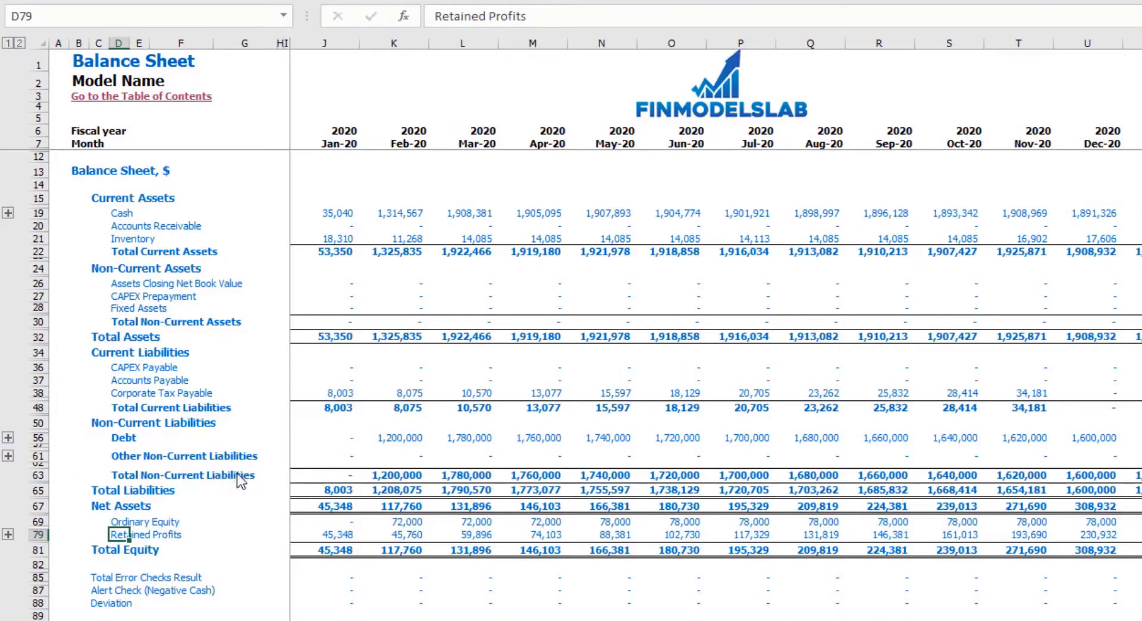
{"action": "left_click", "coordinate": [37, 438]}
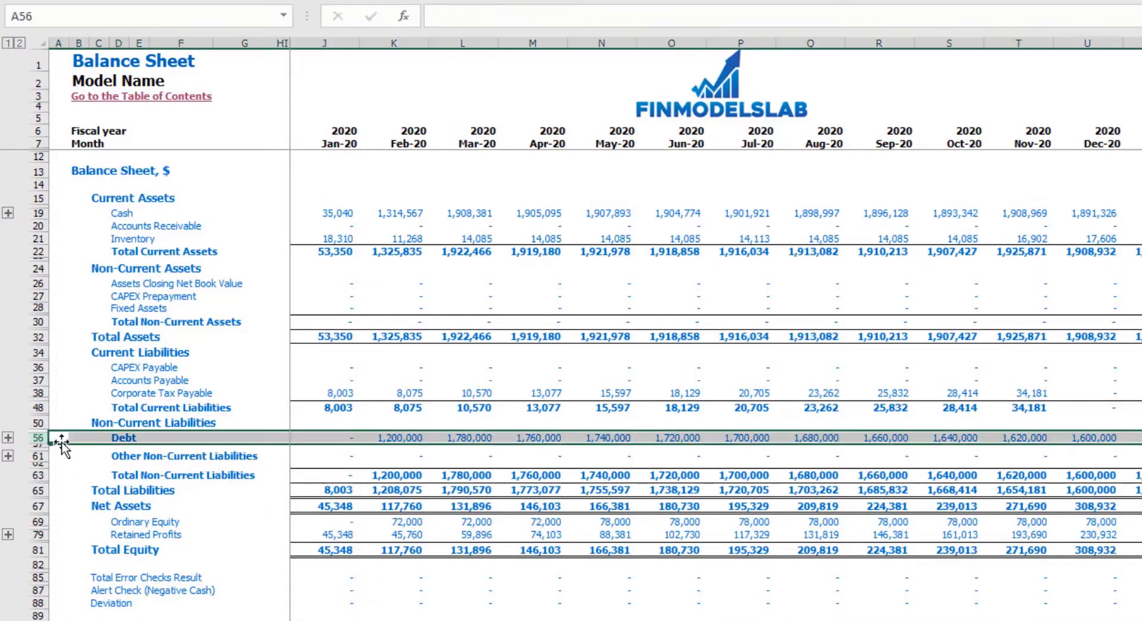
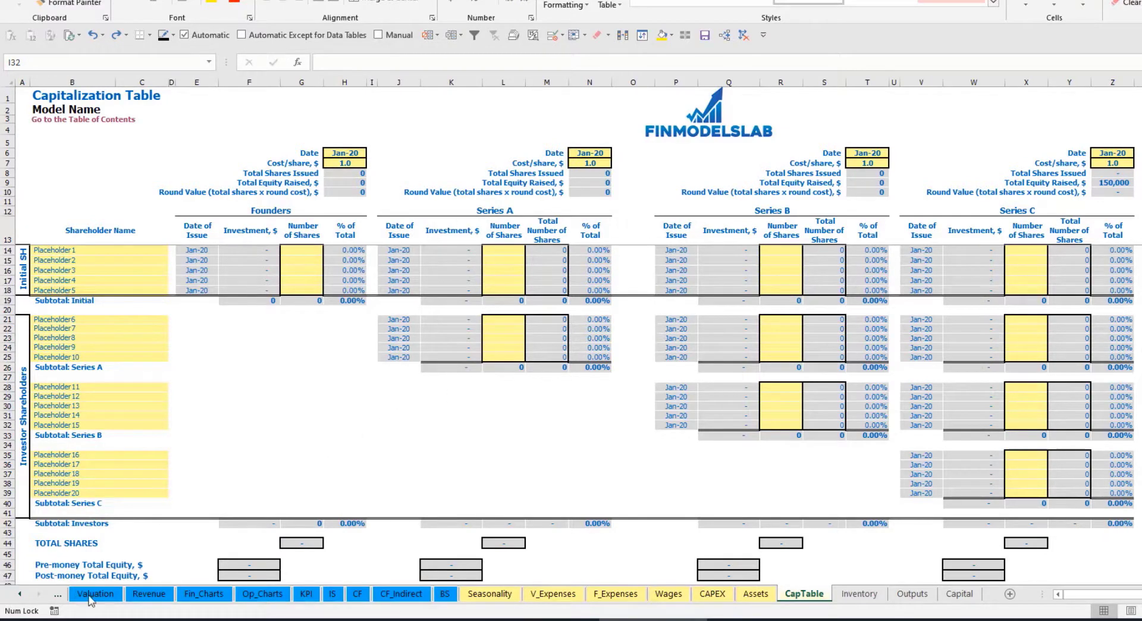
Step: Name the first two initial shareholders in the Capitalization Table Founder 1 and Founder 2
{"action": "left_click", "coordinate": [57, 248]}
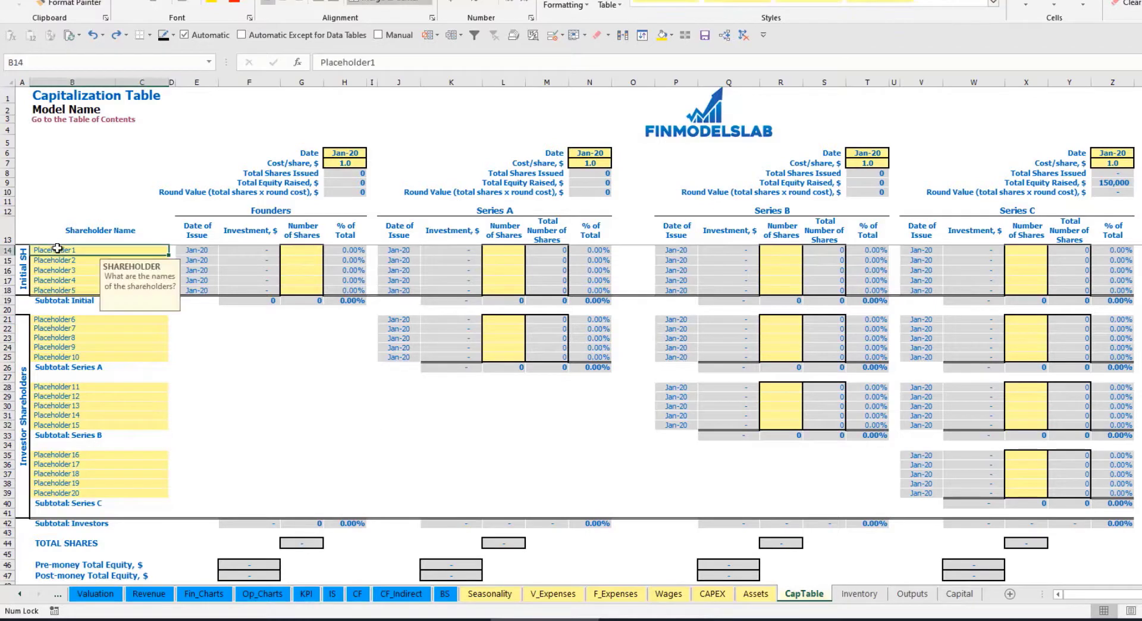
{"action": "type", "text": "Fo"}
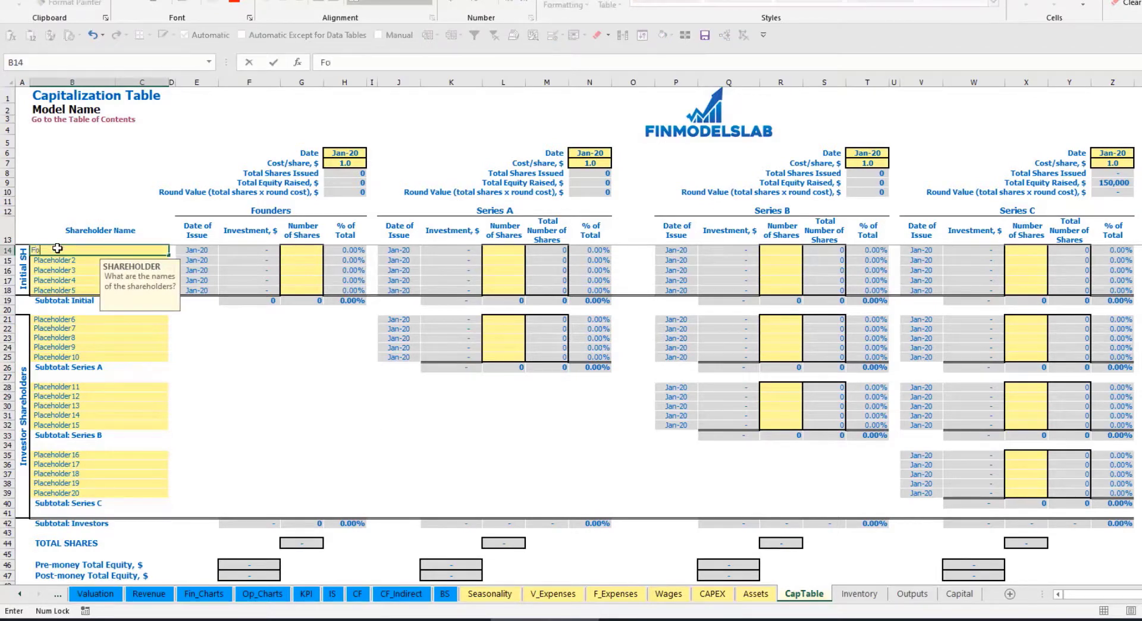
{"action": "type", "text": "under 1"}
{"action": "key", "text": "Return"}
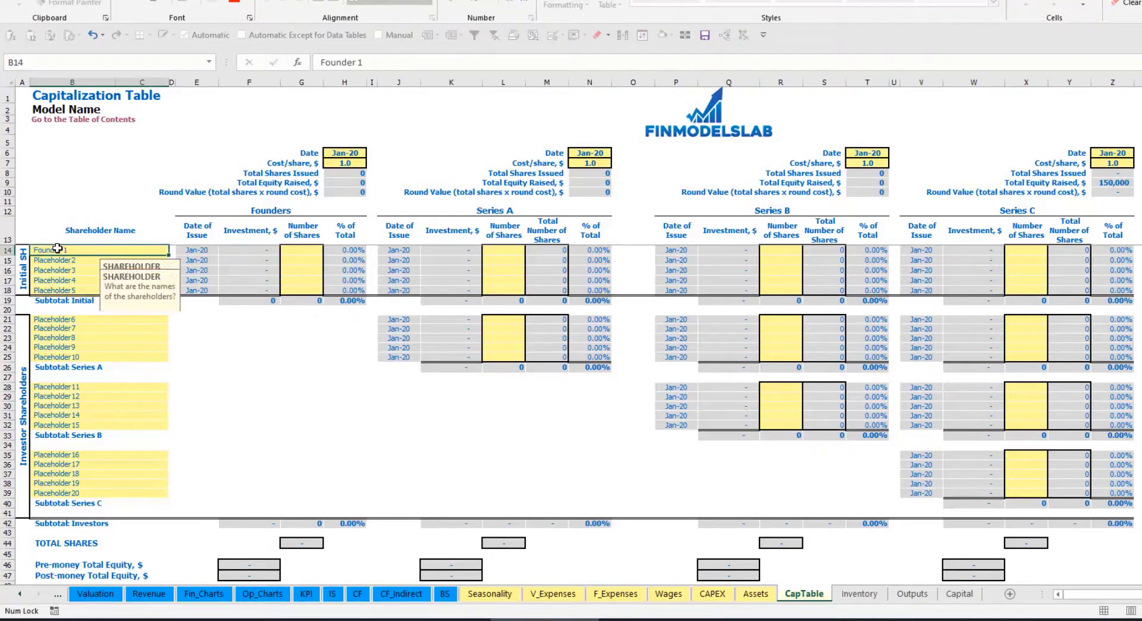
{"action": "key", "text": "Up"}
{"action": "key", "text": "ctrl+c"}
{"action": "key", "text": "Down"}
{"action": "key", "text": "ctrl+v"}
{"action": "key", "text": "F2"}
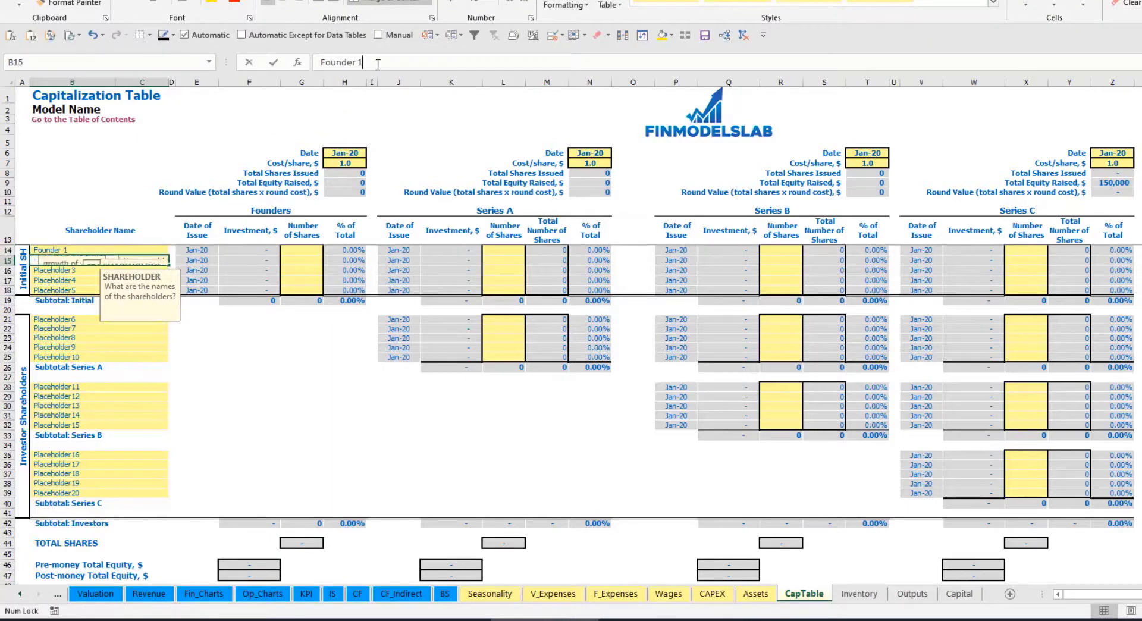
{"action": "key", "text": "BackSpace"}
{"action": "type", "text": "2"}
{"action": "key", "text": "Return"}
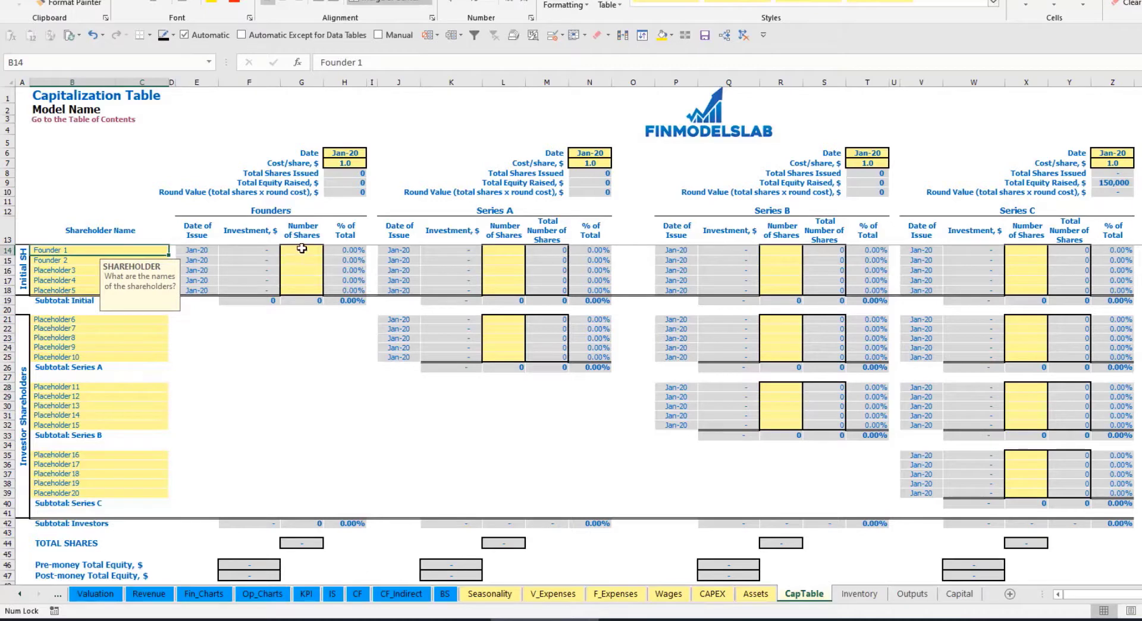
Step: Enter 10,000 shares for Founder 1 and 20,000 shares for Founder 2 in the Founders round
{"action": "left_click", "coordinate": [305, 251]}
{"action": "type", "text": "10000"}
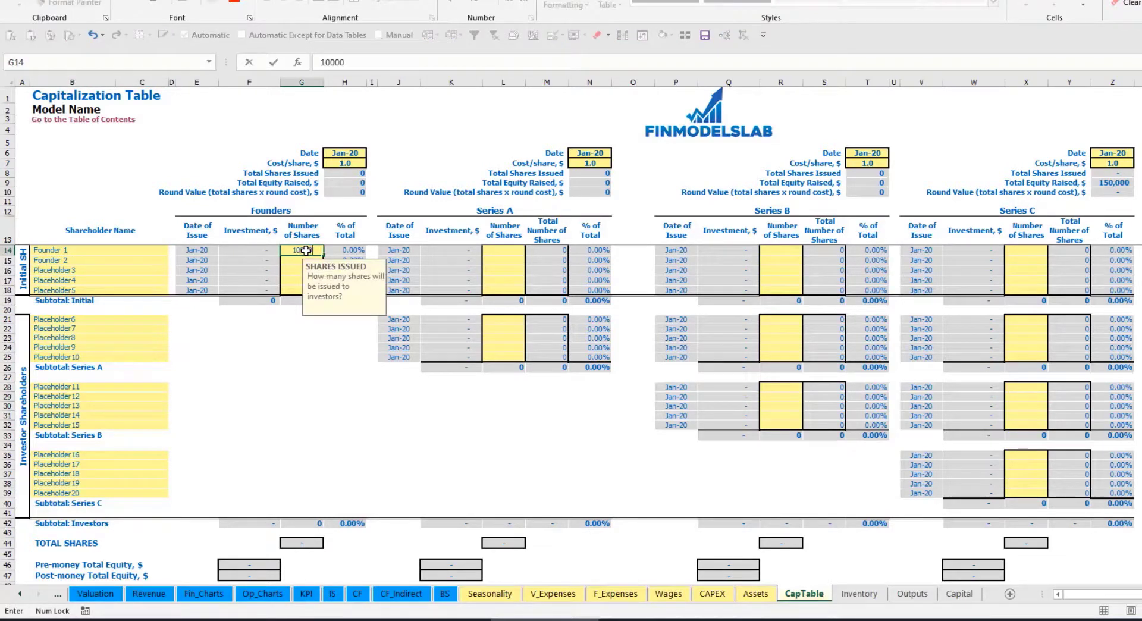
{"action": "key", "text": "Return"}
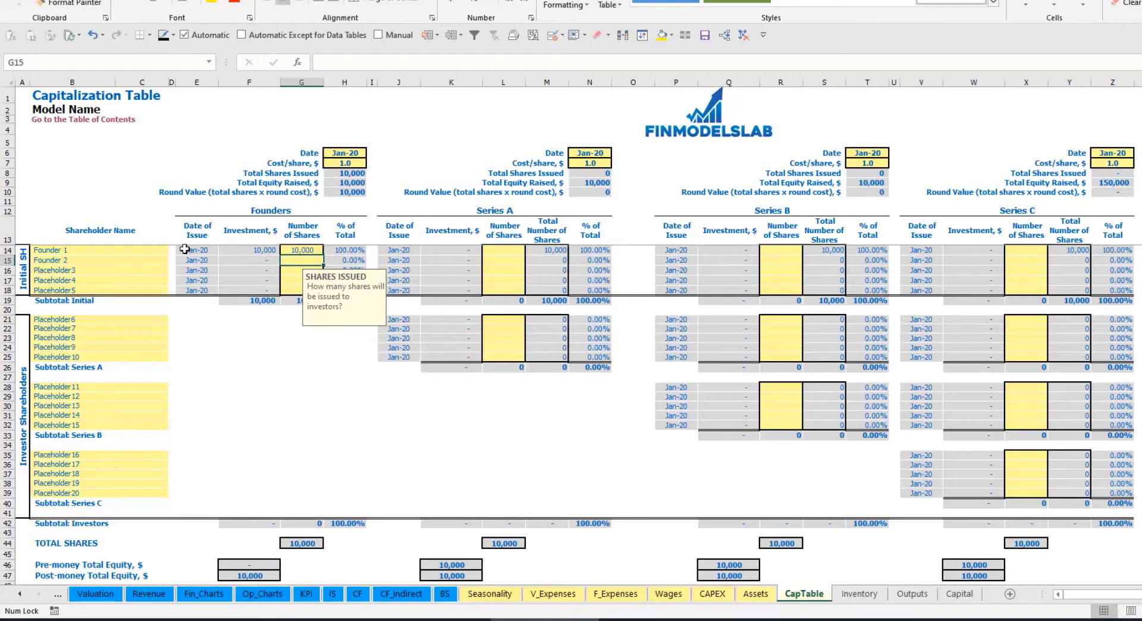
{"action": "type", "text": "20,0"}
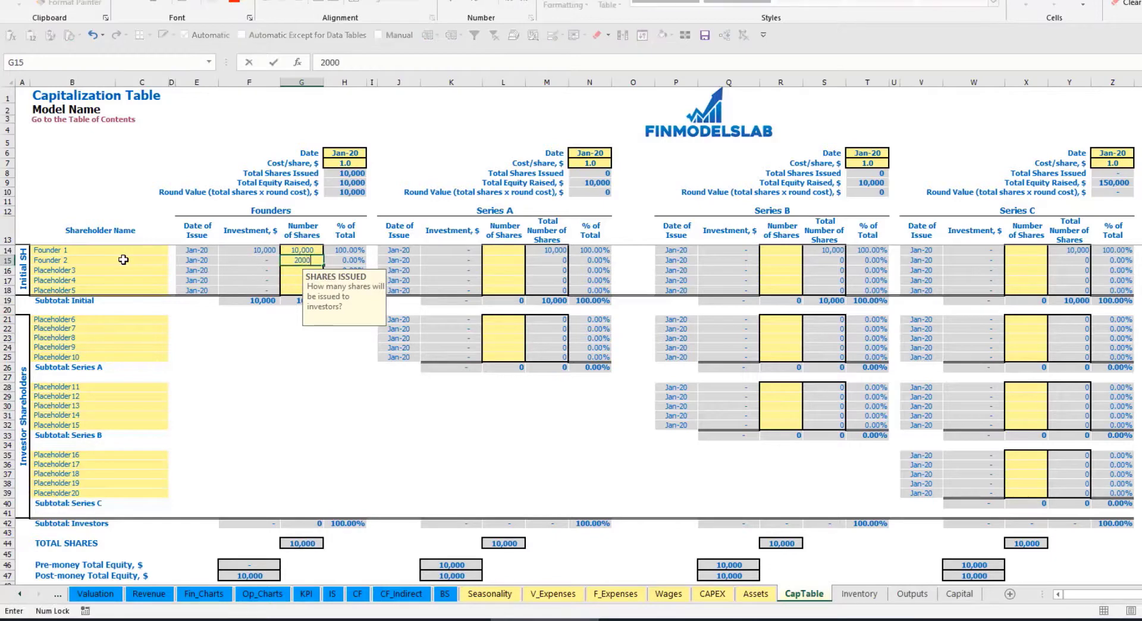
{"action": "type", "text": "00"}
{"action": "key", "text": "Return"}
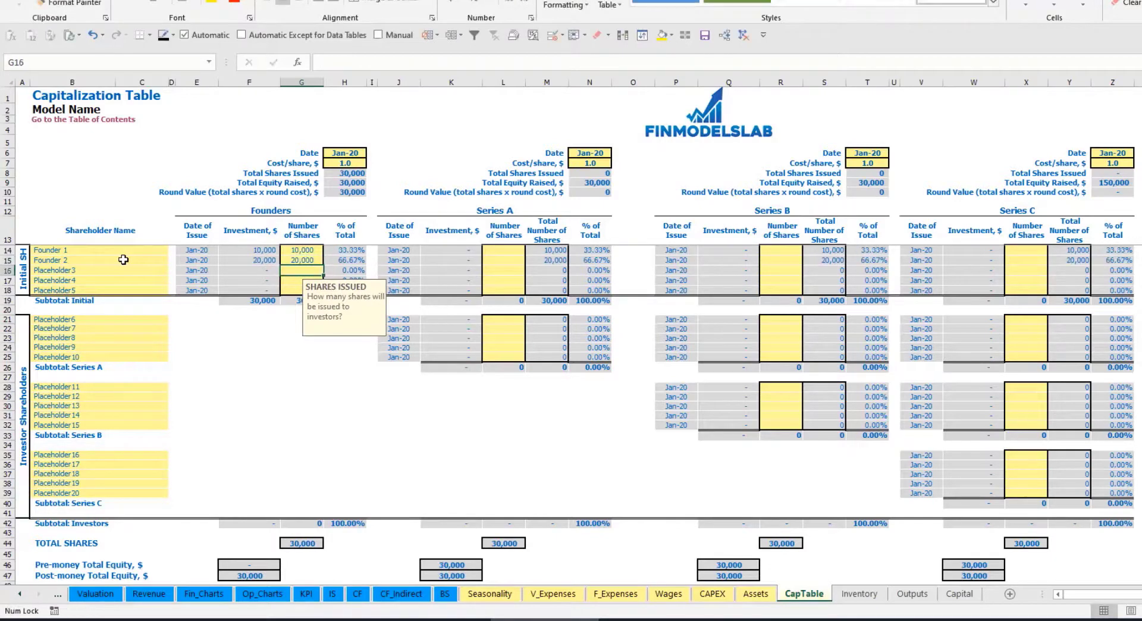
Step: Set the Founders round's cost per share to 2 and its date to Feb-20
{"action": "left_click", "coordinate": [345, 155]}
{"action": "left_click", "coordinate": [333, 165]}
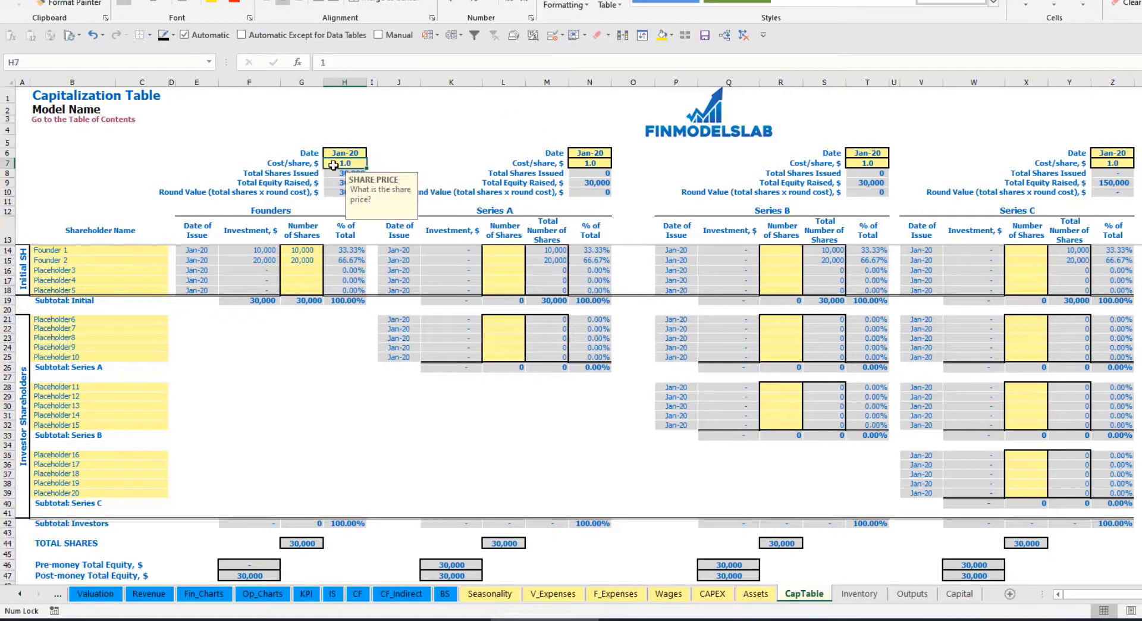
{"action": "type", "text": "2"}
{"action": "key", "text": "Return"}
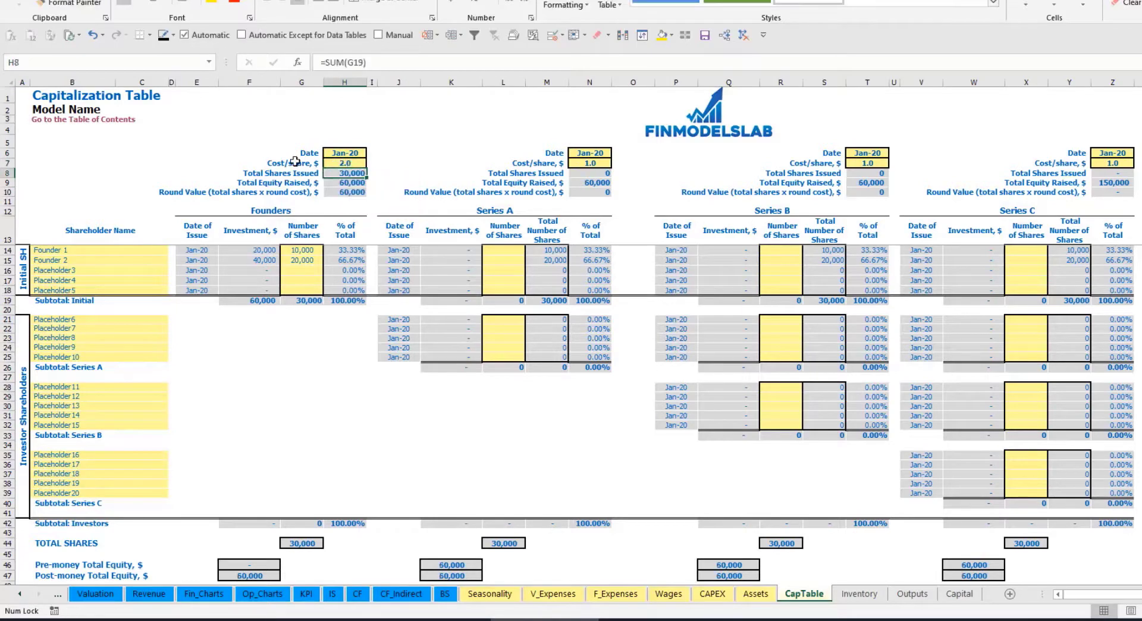
{"action": "left_click", "coordinate": [341, 155]}
{"action": "left_click", "coordinate": [372, 153]}
{"action": "left_click", "coordinate": [342, 172]}
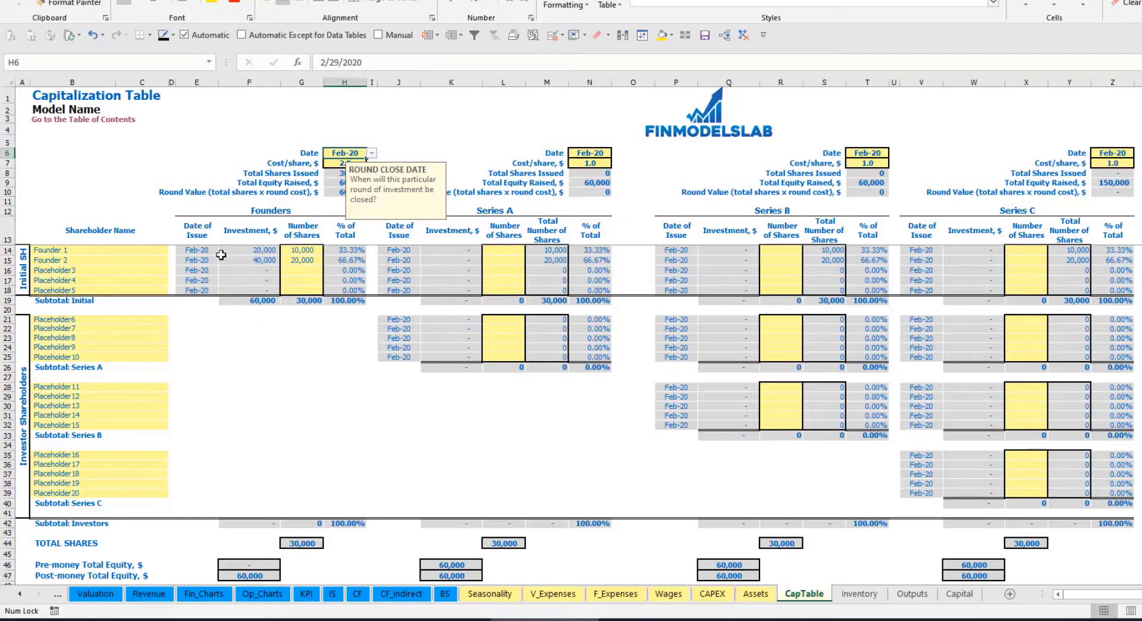
Step: Examine the founders' investment amounts, initial subtotal, post-money total equity and Founder 1's ownership percentage
{"action": "left_click", "coordinate": [254, 252]}
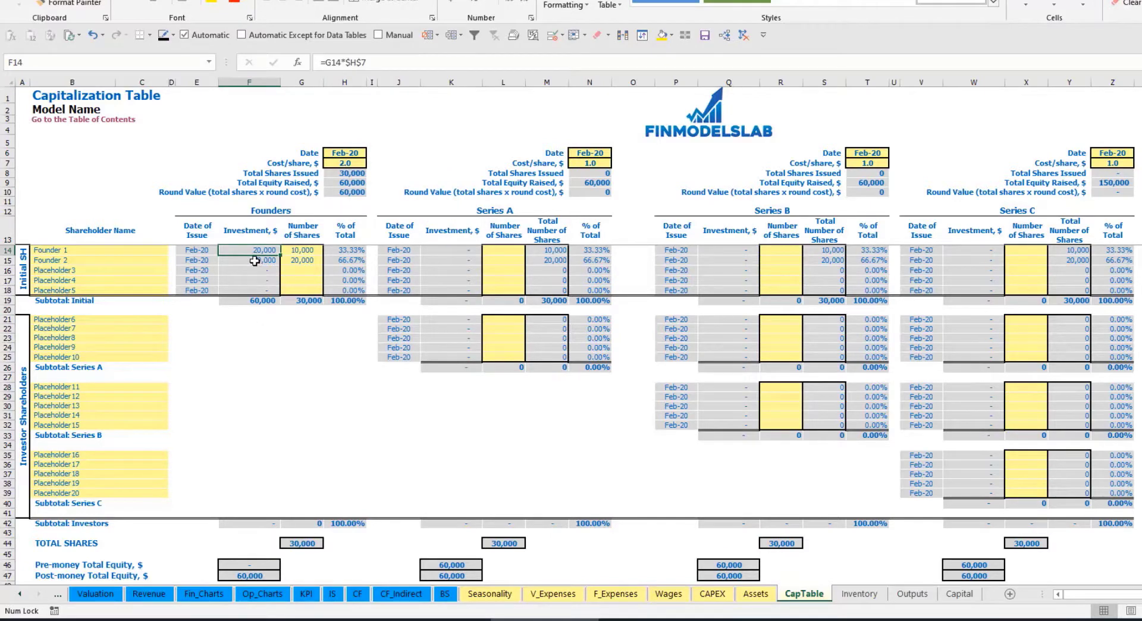
{"action": "left_click", "coordinate": [255, 261]}
{"action": "left_click", "coordinate": [255, 300]}
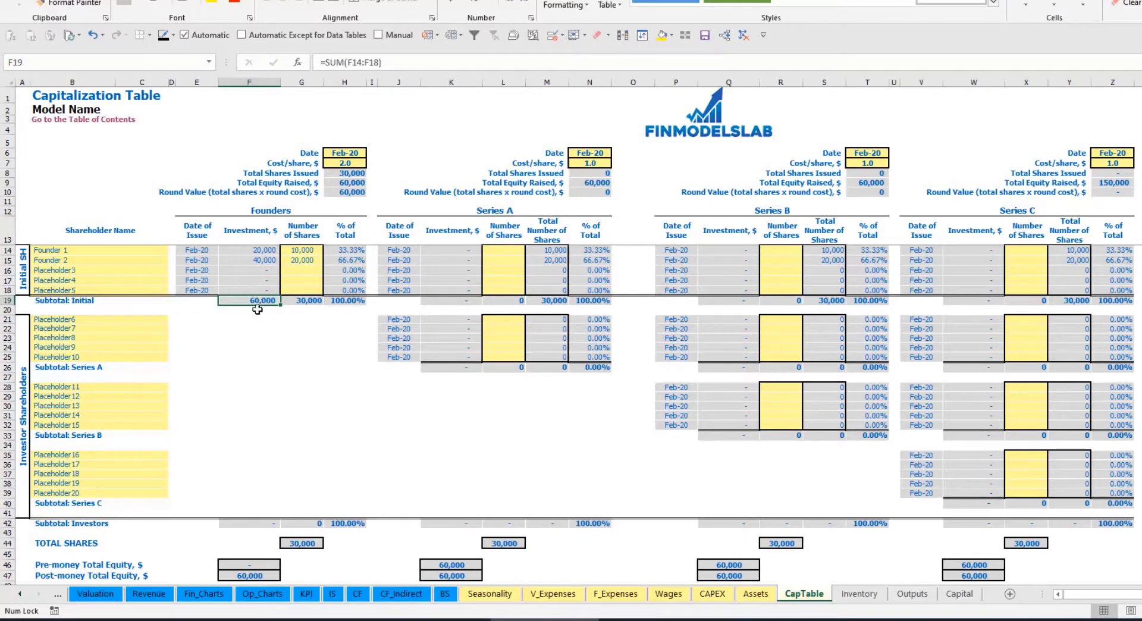
{"action": "left_click", "coordinate": [8, 576]}
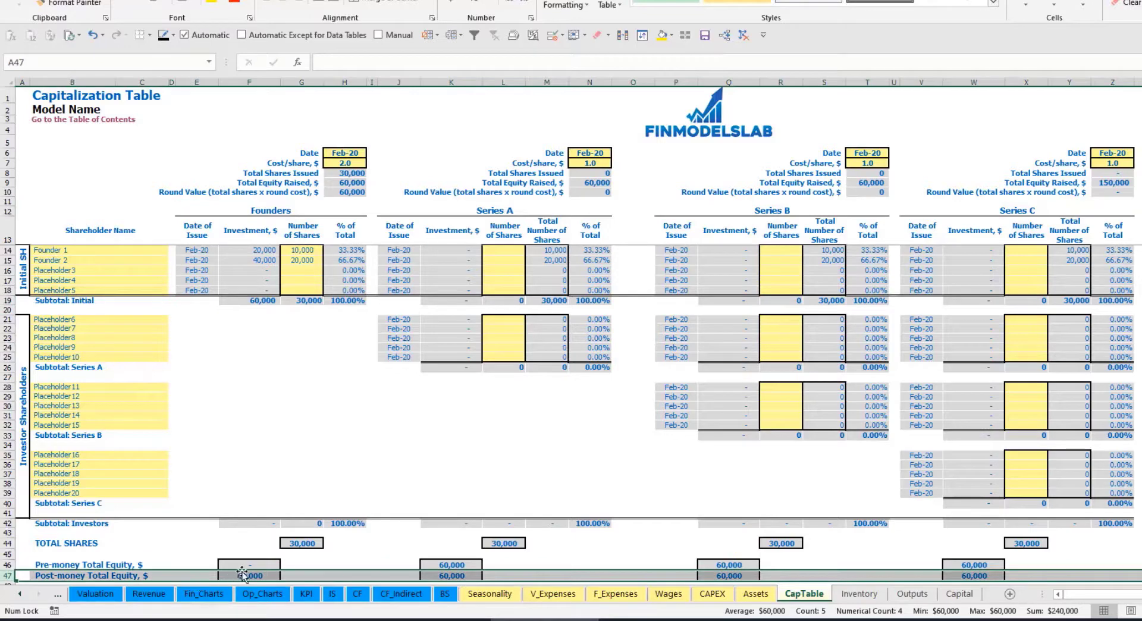
{"action": "left_click", "coordinate": [349, 252]}
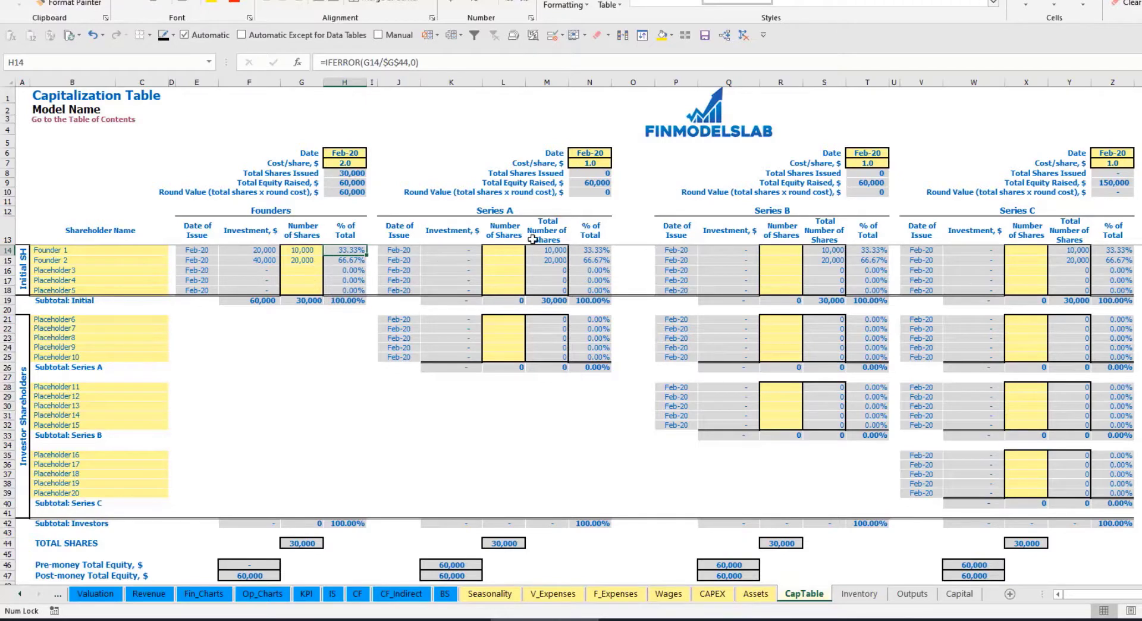
Step: Name the first Series A shareholder Investor 1
{"action": "left_click", "coordinate": [136, 320]}
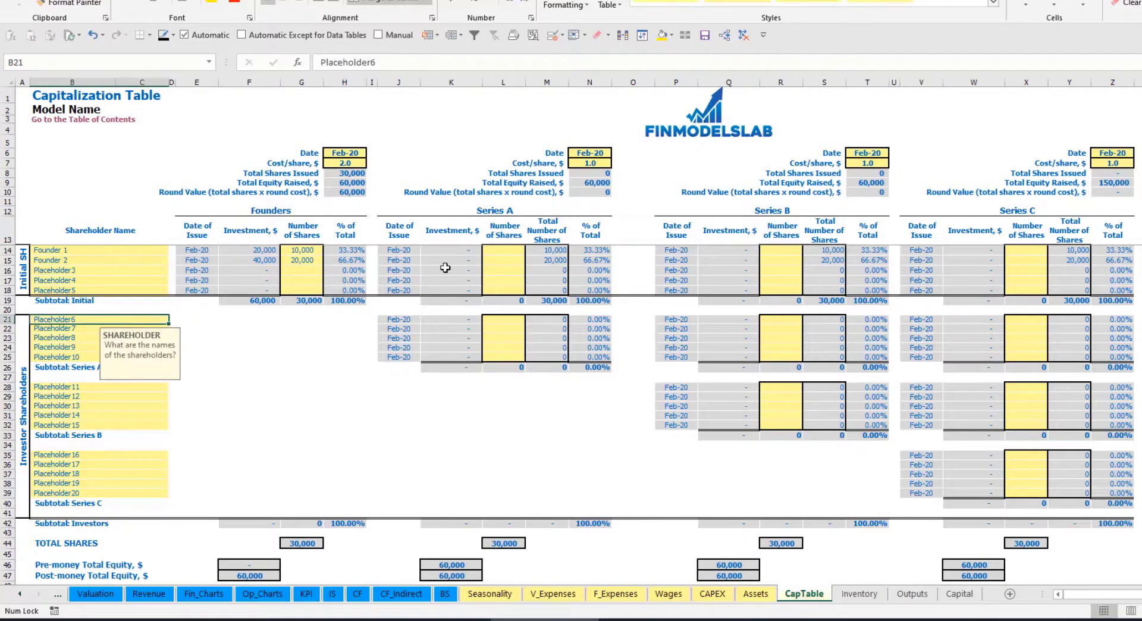
{"action": "left_click", "coordinate": [511, 214]}
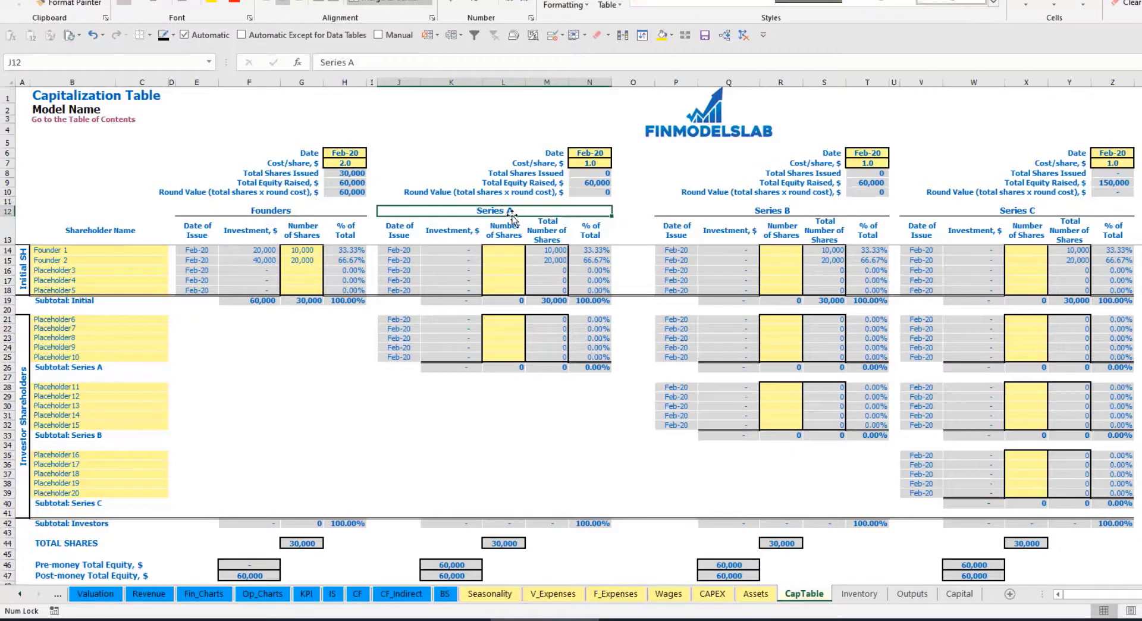
{"action": "left_click", "coordinate": [81, 321]}
{"action": "type", "text": "Inve"}
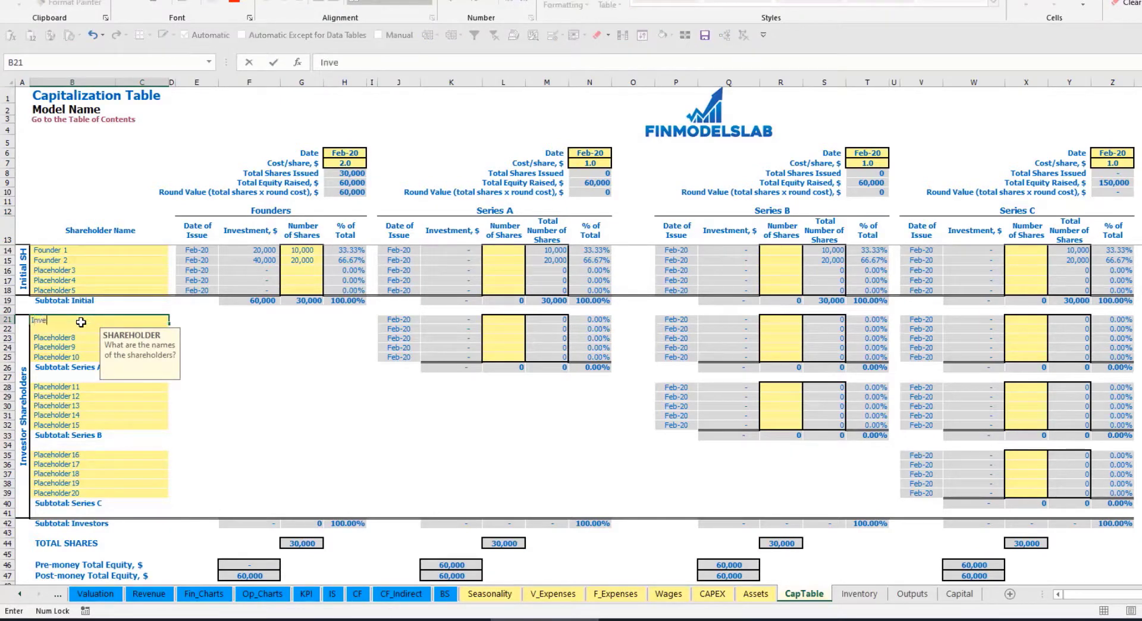
{"action": "type", "text": "stor 1"}
{"action": "key", "text": "Return"}
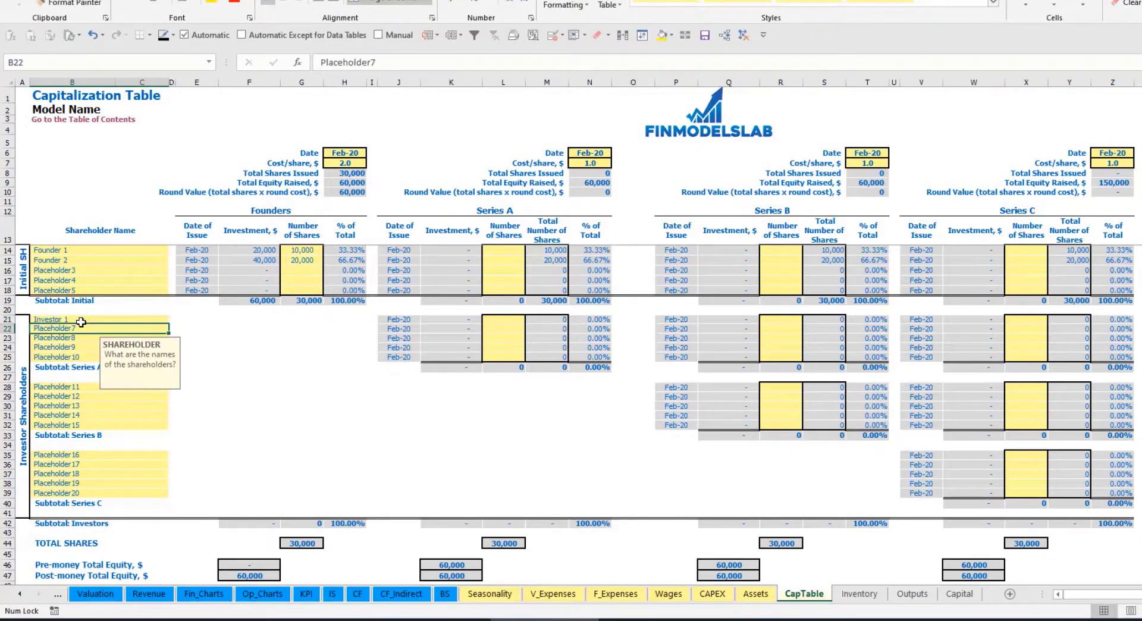
Step: Set the Series A round's date to May-20 and its cost per share to 5
{"action": "left_click", "coordinate": [597, 152]}
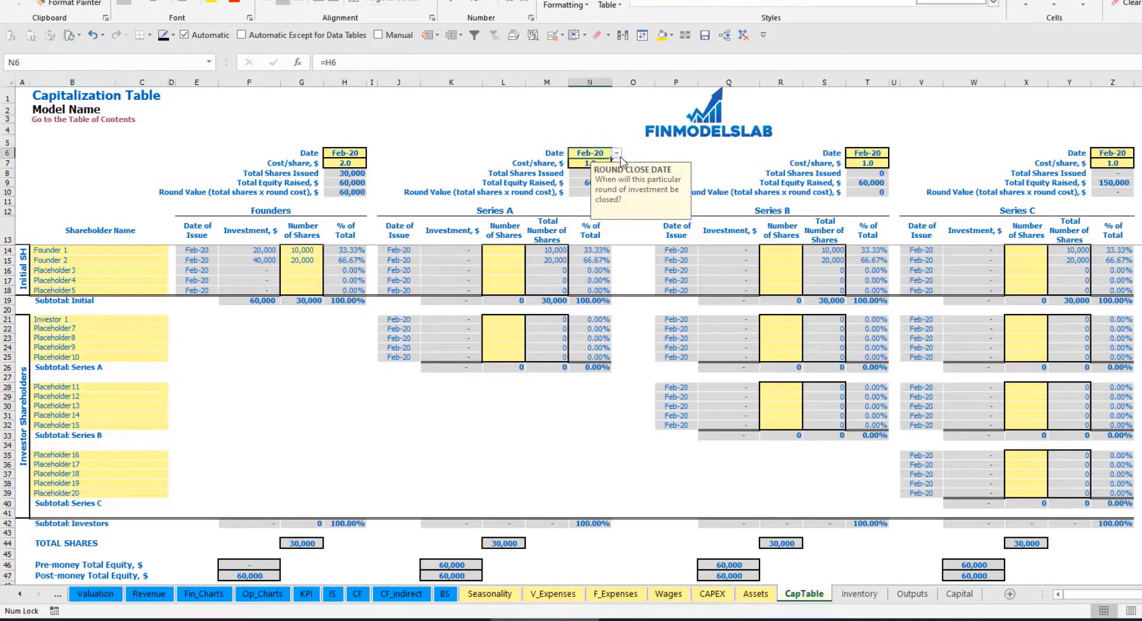
{"action": "left_click", "coordinate": [616, 154]}
{"action": "left_click", "coordinate": [601, 195]}
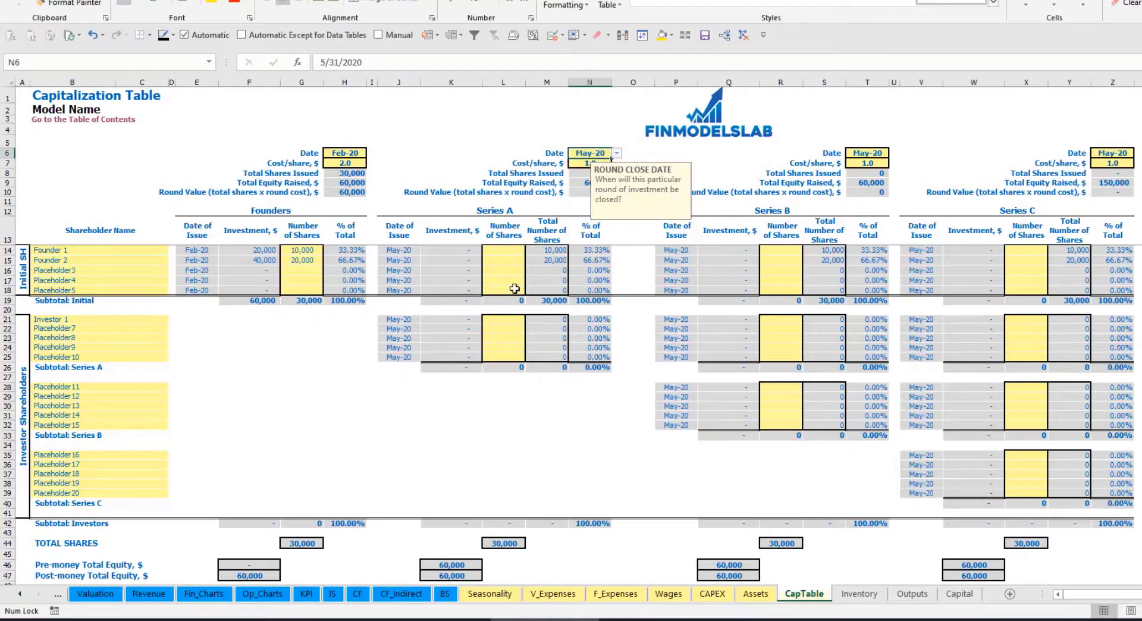
{"action": "left_click", "coordinate": [584, 162]}
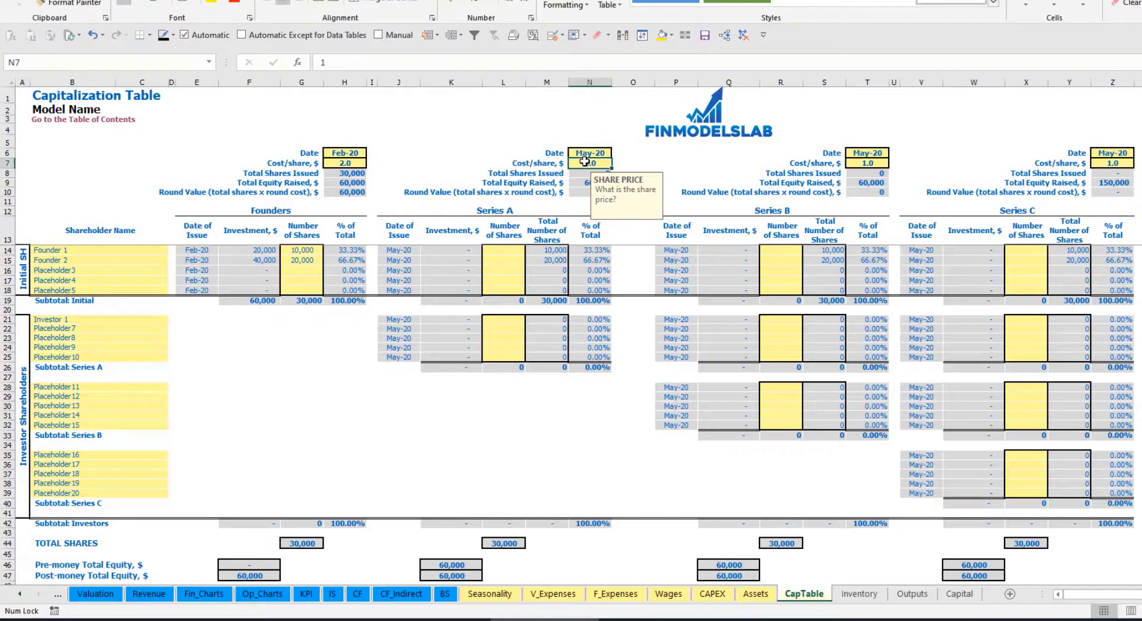
{"action": "key", "text": "Return"}
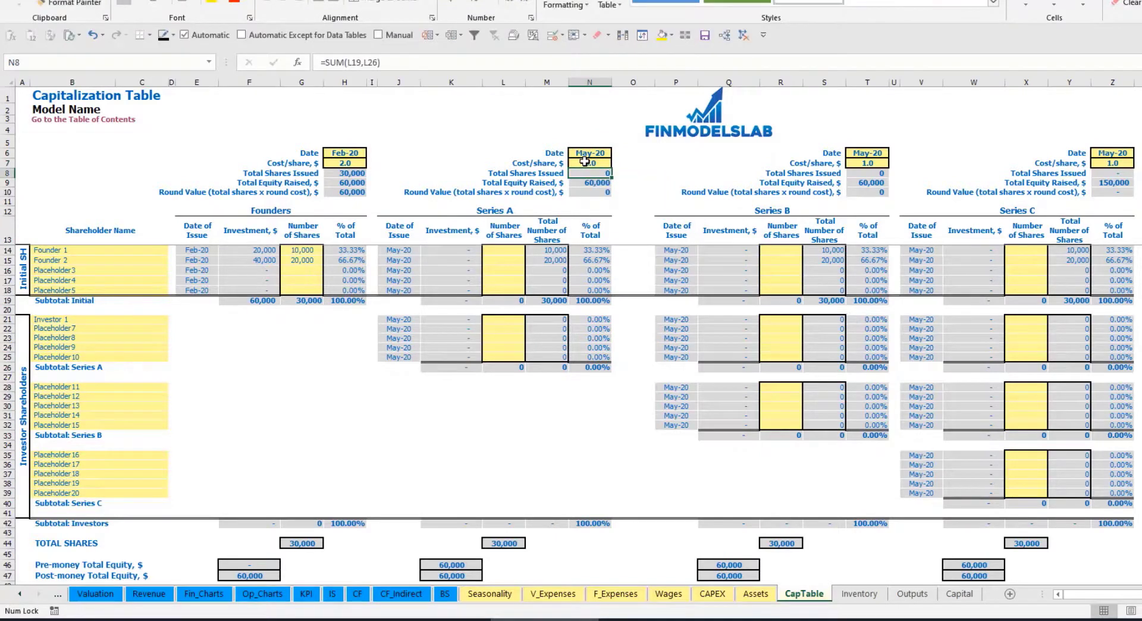
Step: Enter 1,000 Series A shares for Investor 1
{"action": "left_click", "coordinate": [504, 318]}
{"action": "type", "text": "1000"}
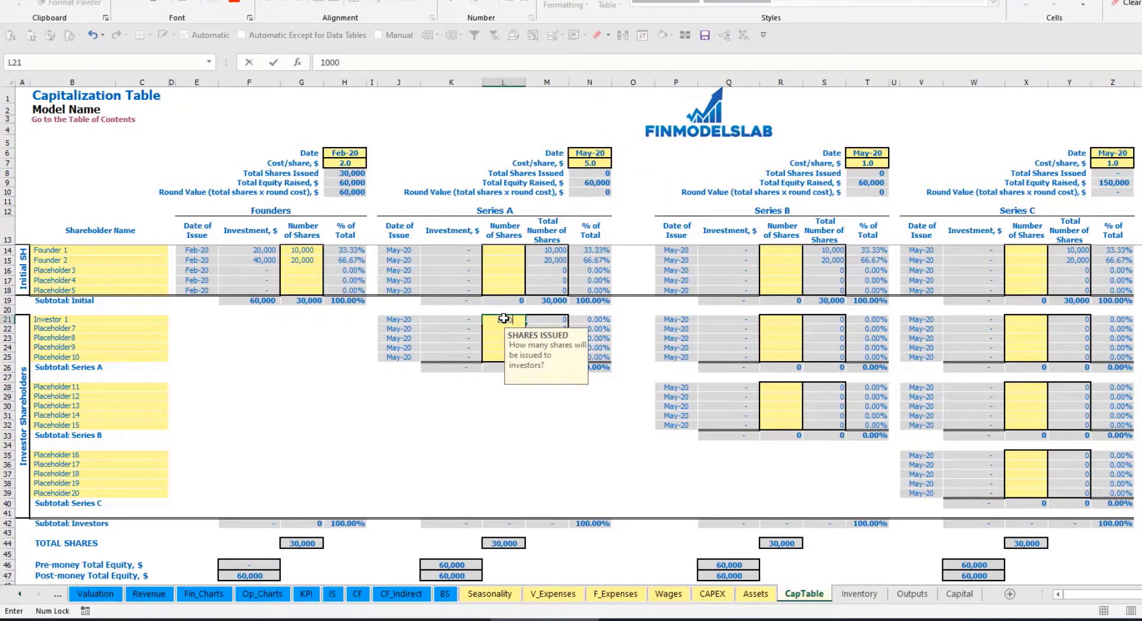
{"action": "key", "text": "Return"}
{"action": "left_click", "coordinate": [455, 413]}
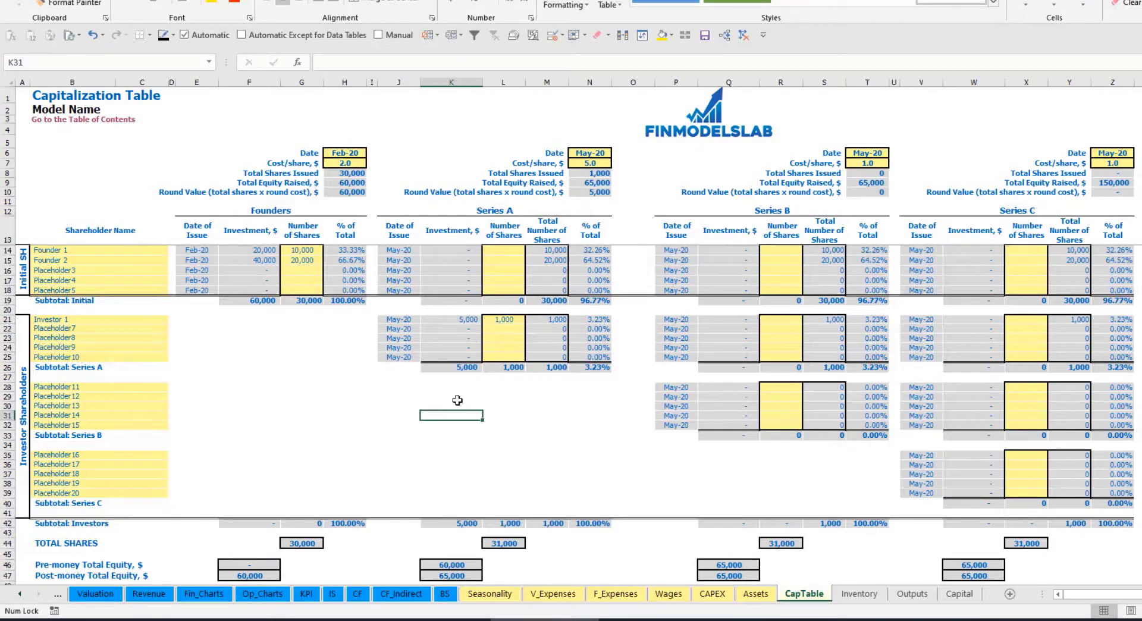
Step: Examine Investor 1's Series A investment and the round's pre-money and post-money total equity
{"action": "left_click", "coordinate": [457, 322]}
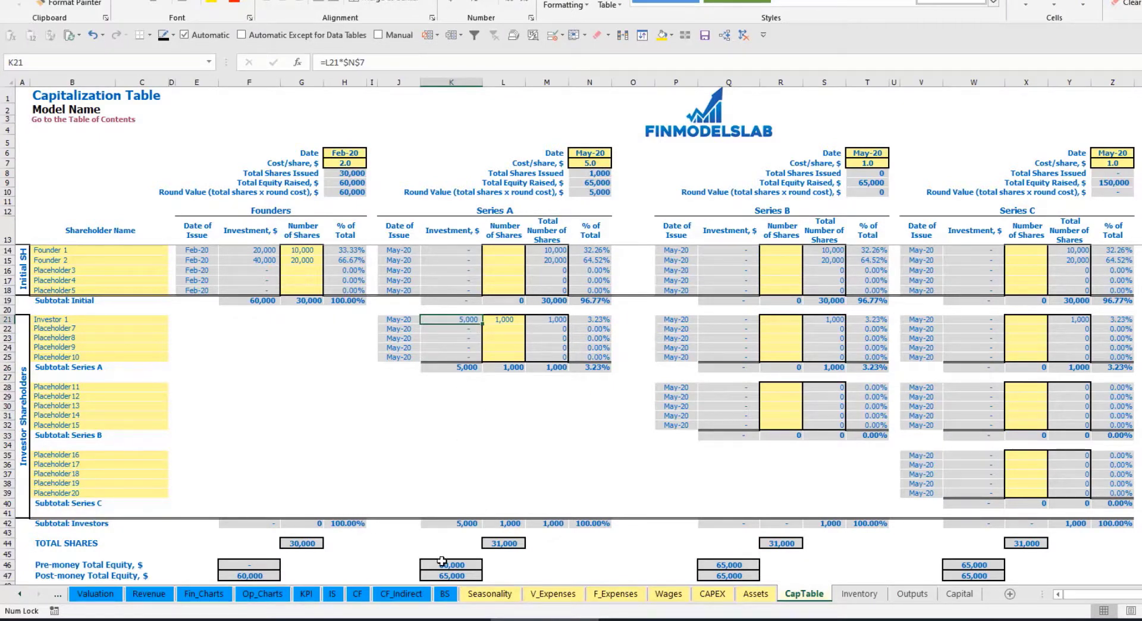
{"action": "left_click", "coordinate": [442, 561]}
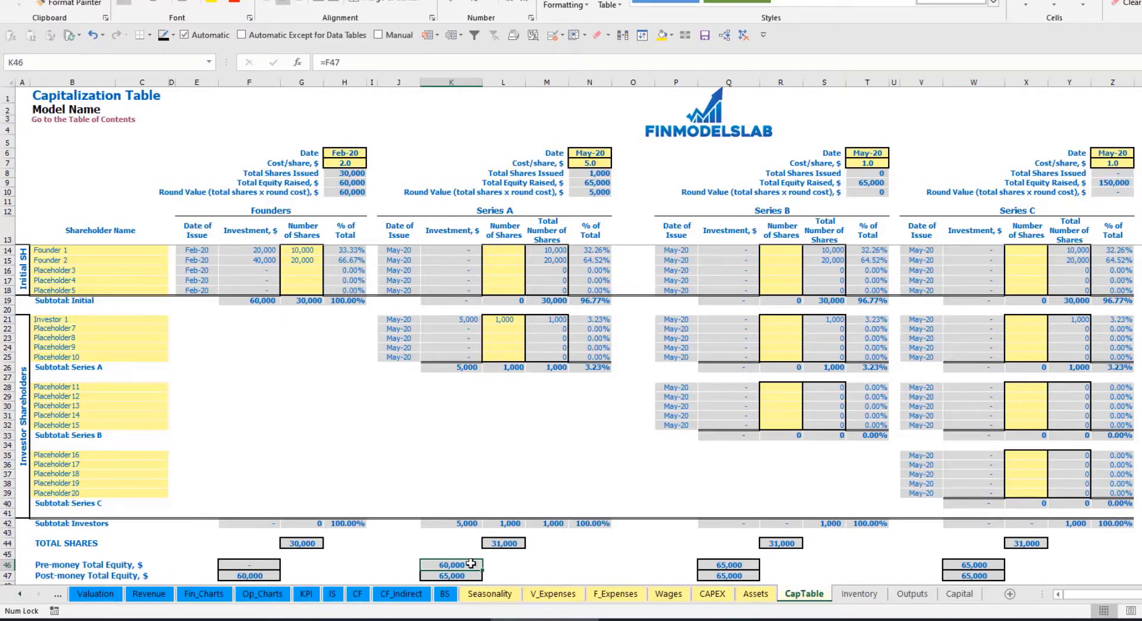
{"action": "key", "text": "Down"}
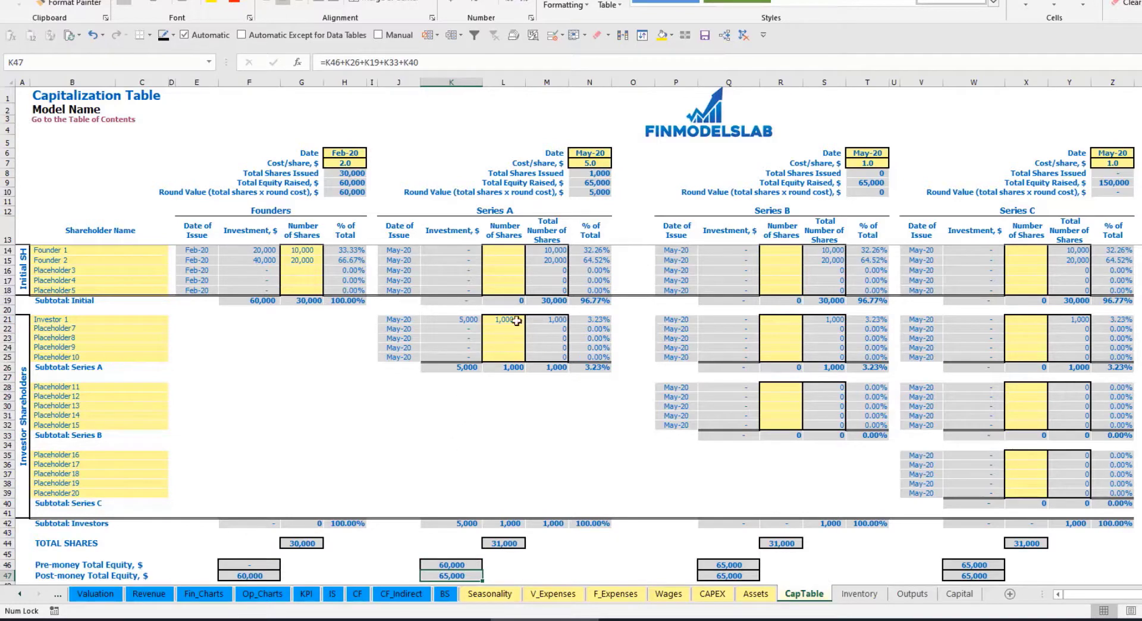
Step: Examine the Series A ownership percentages of Investor 1 and both founders in the capitalization table
{"action": "left_click", "coordinate": [580, 319]}
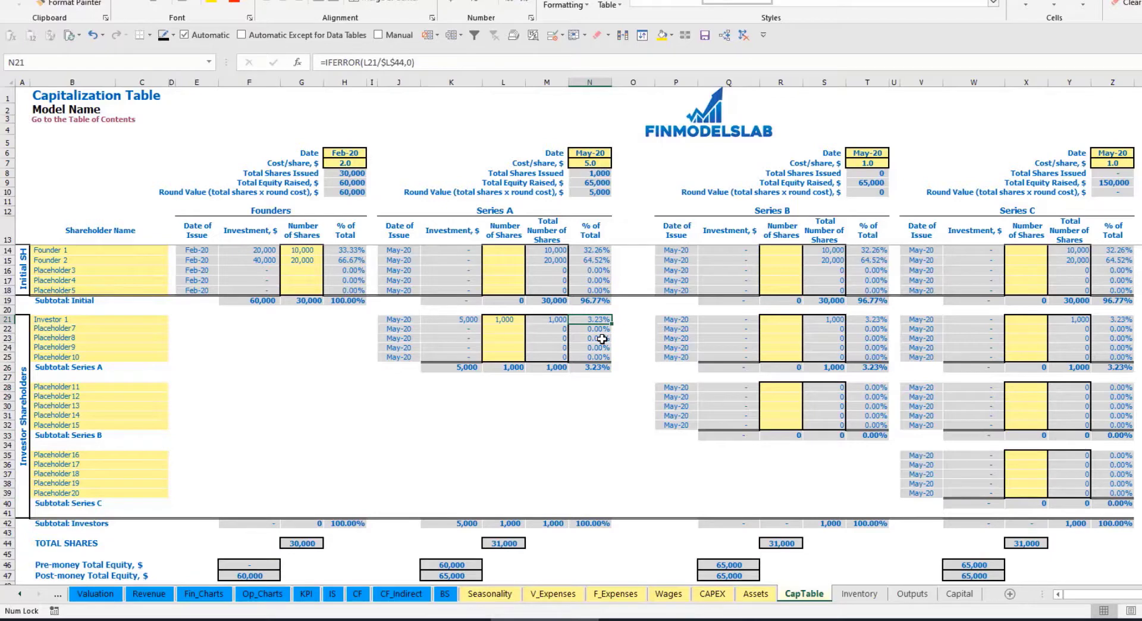
{"action": "left_click_drag", "start_coordinate": [125, 249], "coordinate": [125, 260]}
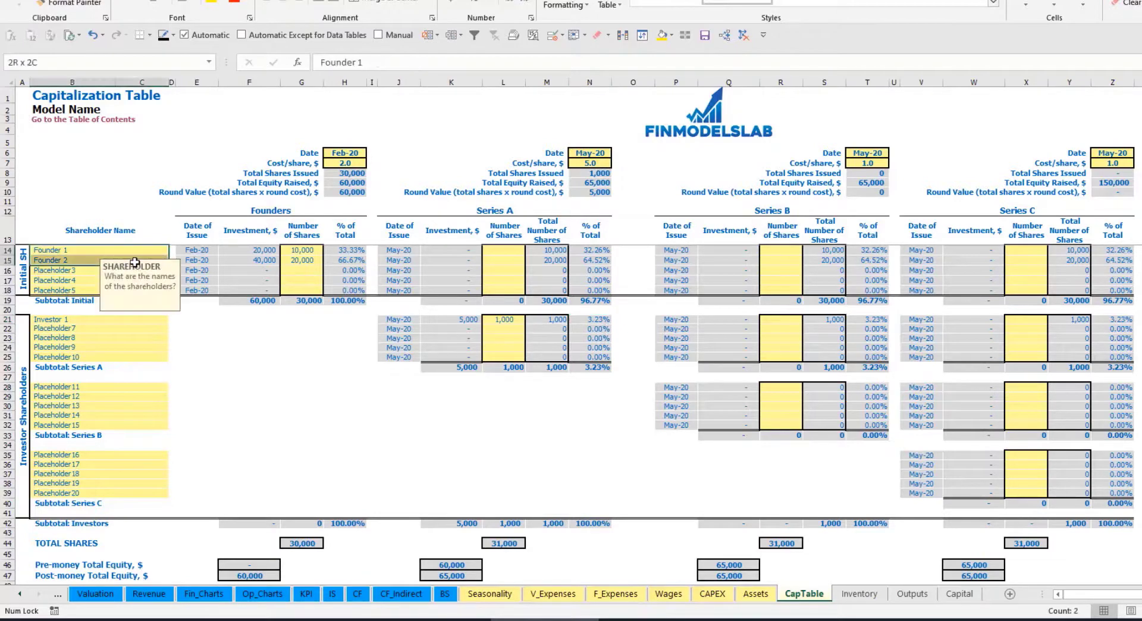
{"action": "left_click_drag", "start_coordinate": [596, 249], "coordinate": [596, 260]}
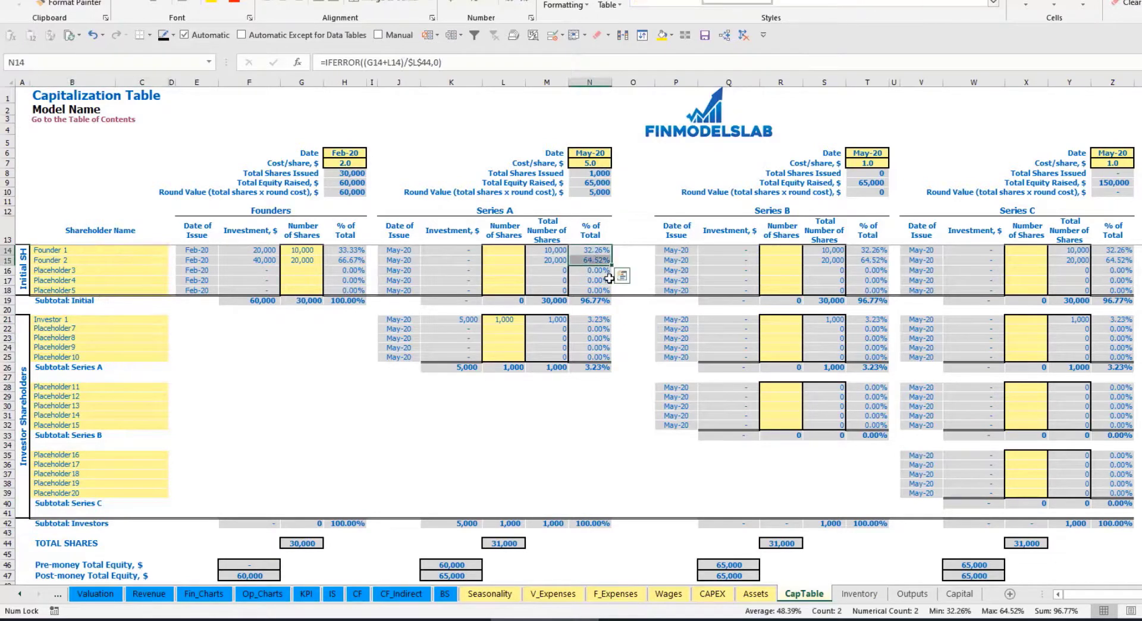
{"action": "key", "text": "shift+Up"}
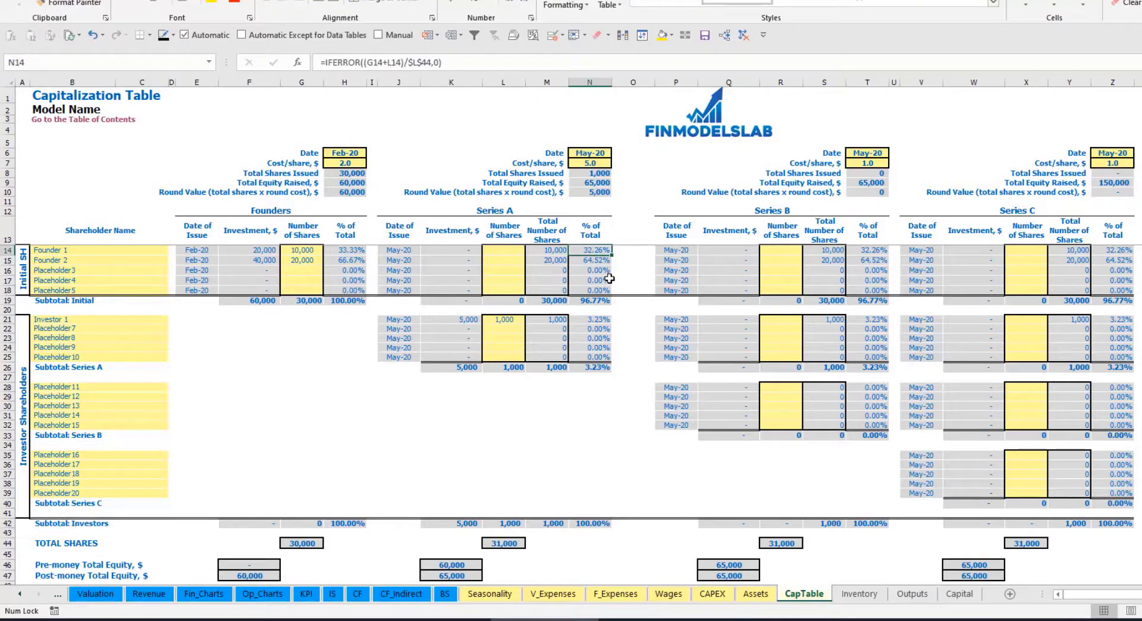
{"action": "key", "text": "Down"}
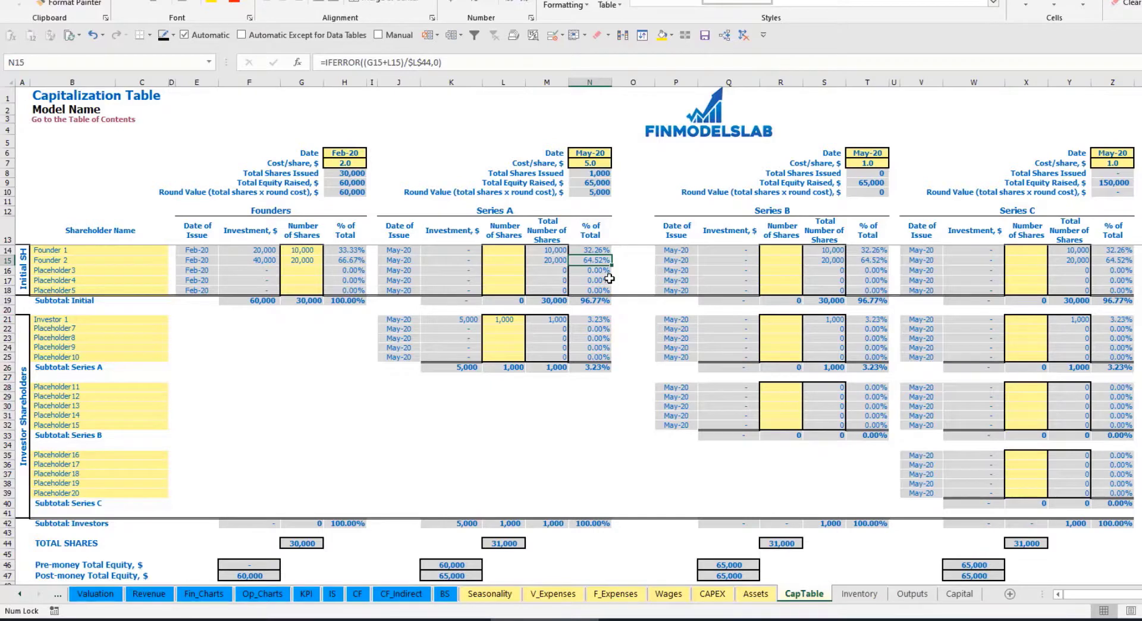
Step: Look over the Series B and Series C shareholder name fields and the Series A investors' share count inputs
{"action": "left_click", "coordinate": [112, 396]}
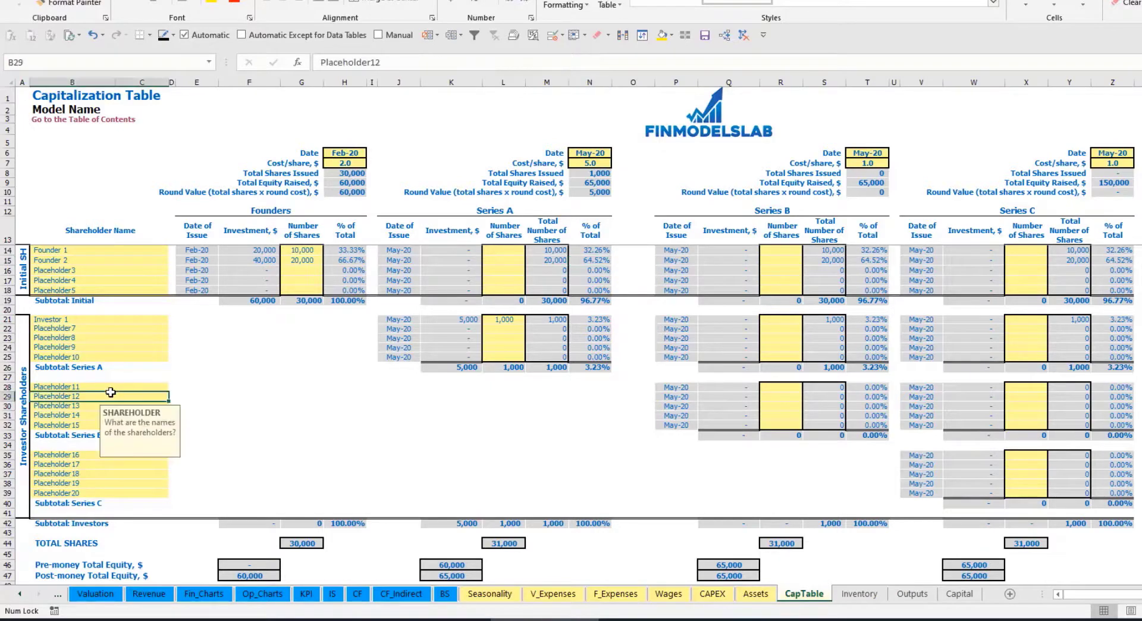
{"action": "left_click", "coordinate": [95, 456]}
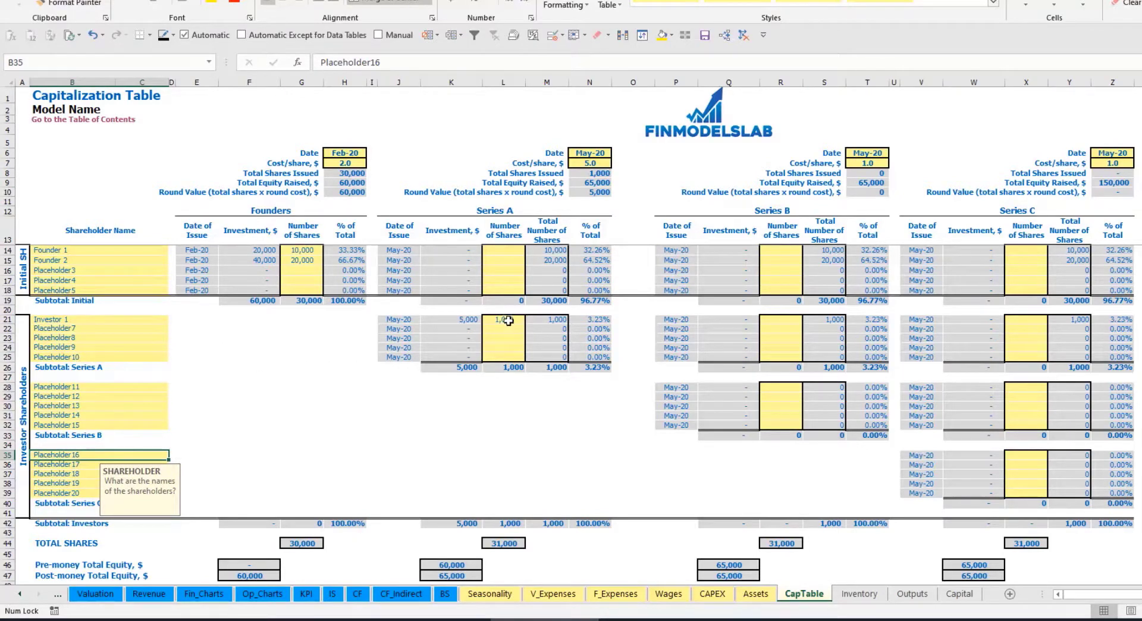
{"action": "left_click_drag", "start_coordinate": [508, 321], "coordinate": [503, 356]}
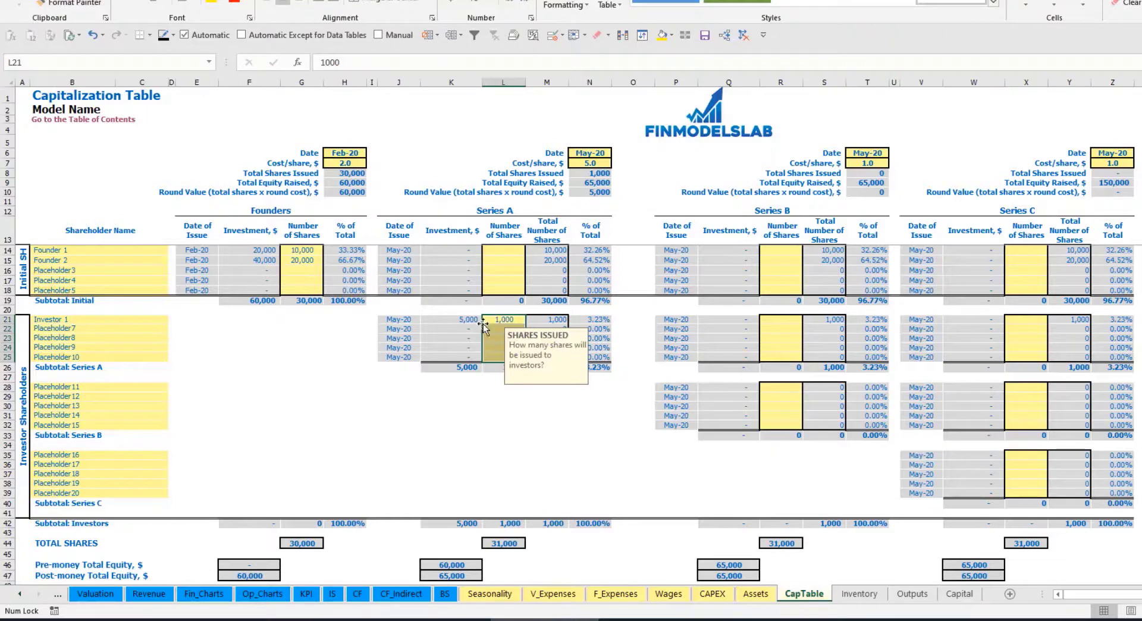
{"action": "left_click", "coordinate": [516, 407]}
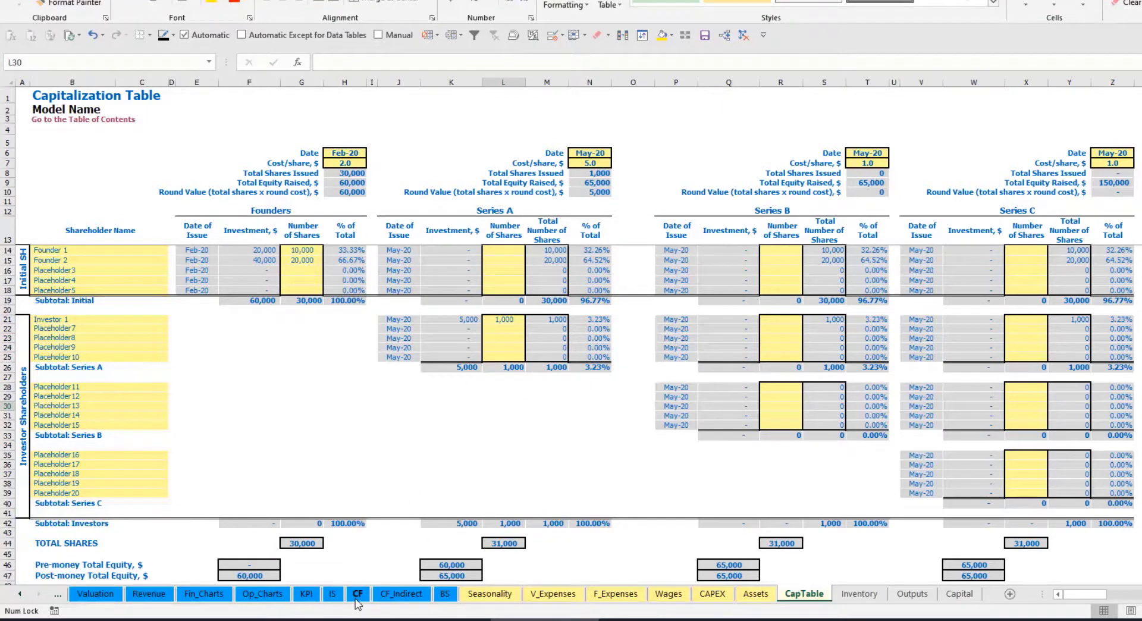
Step: Review the ordinary equity raisings in the cash flow statement and the ordinary equity in the balance sheet
{"action": "left_click", "coordinate": [356, 596]}
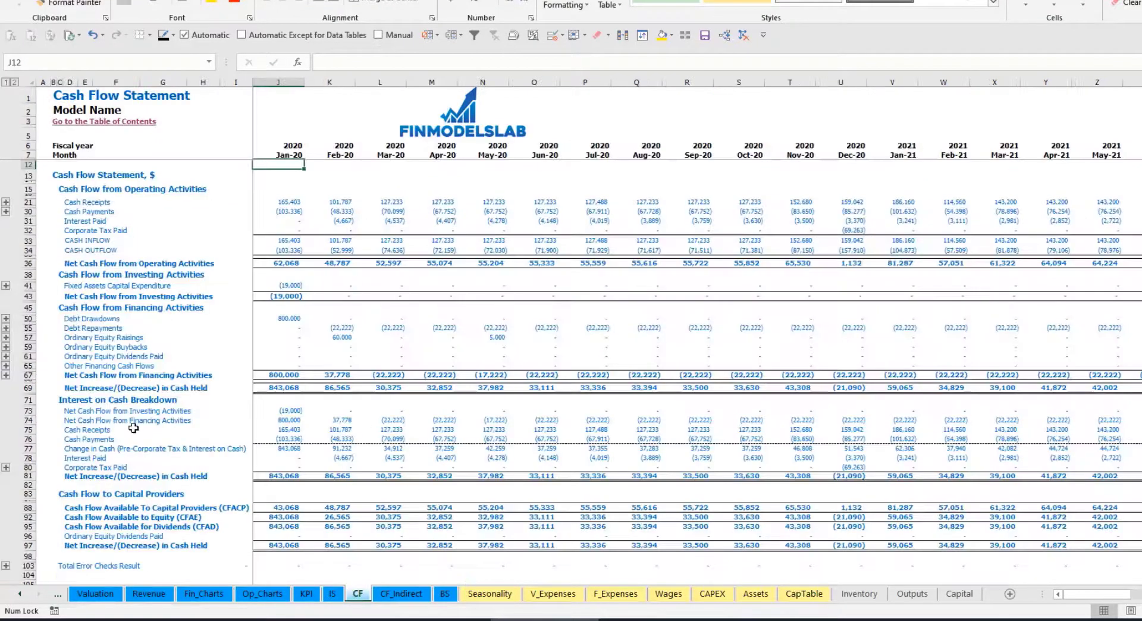
{"action": "left_click", "coordinate": [27, 336]}
{"action": "left_click", "coordinate": [345, 338]}
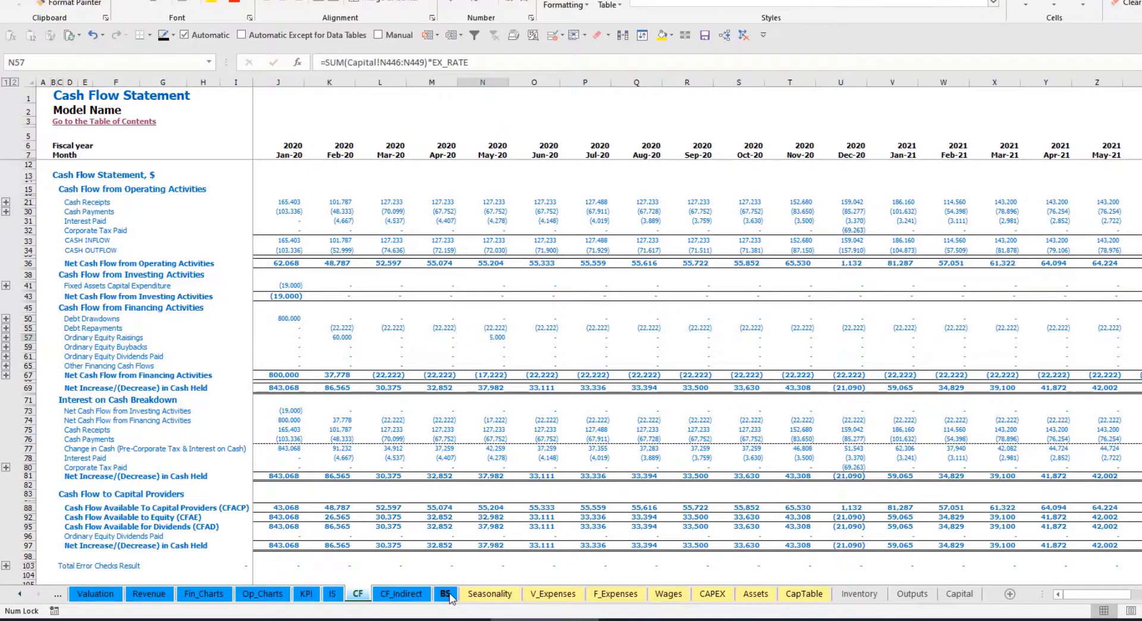
{"action": "left_click", "coordinate": [445, 594]}
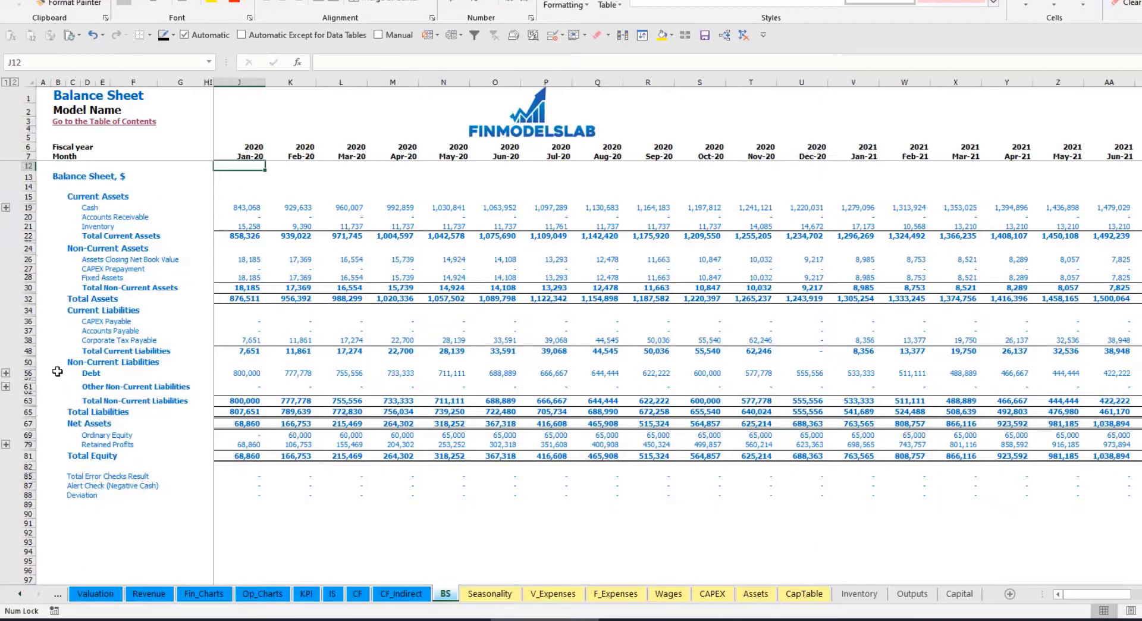
{"action": "left_click", "coordinate": [28, 436]}
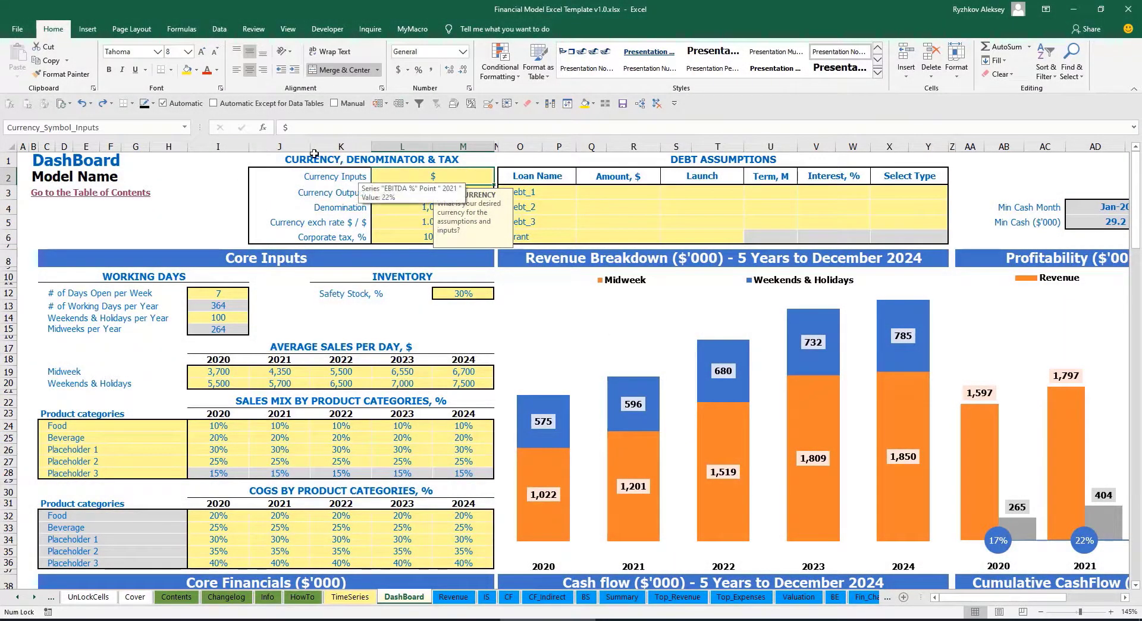
Step: Examine the input currency and output currency settings on the dashboard
{"action": "left_click", "coordinate": [203, 182]}
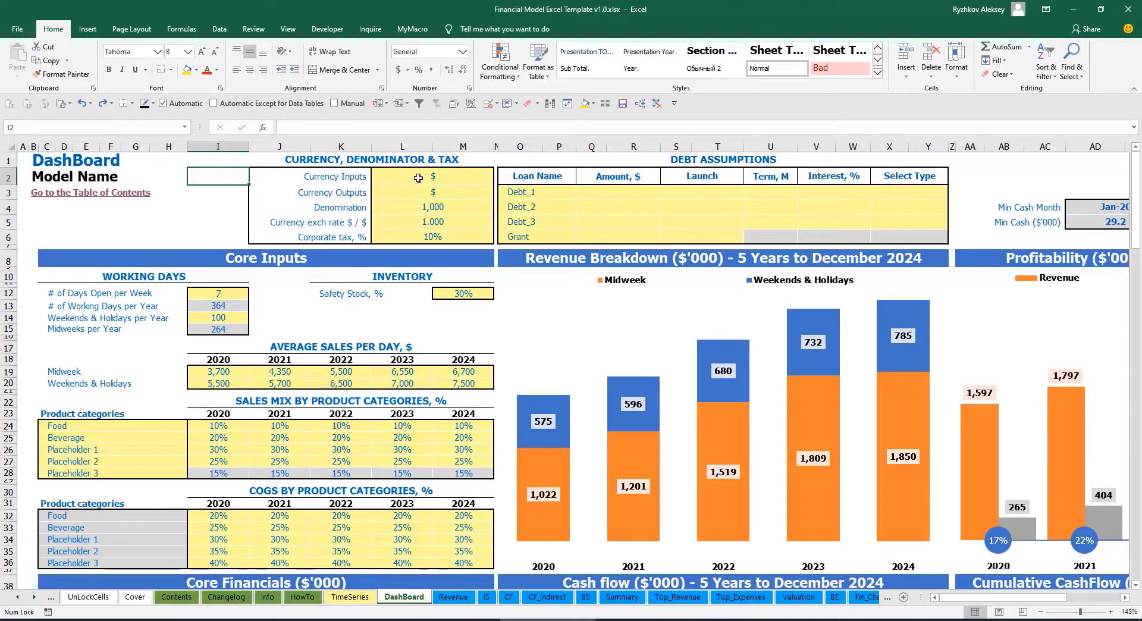
{"action": "left_click", "coordinate": [418, 178]}
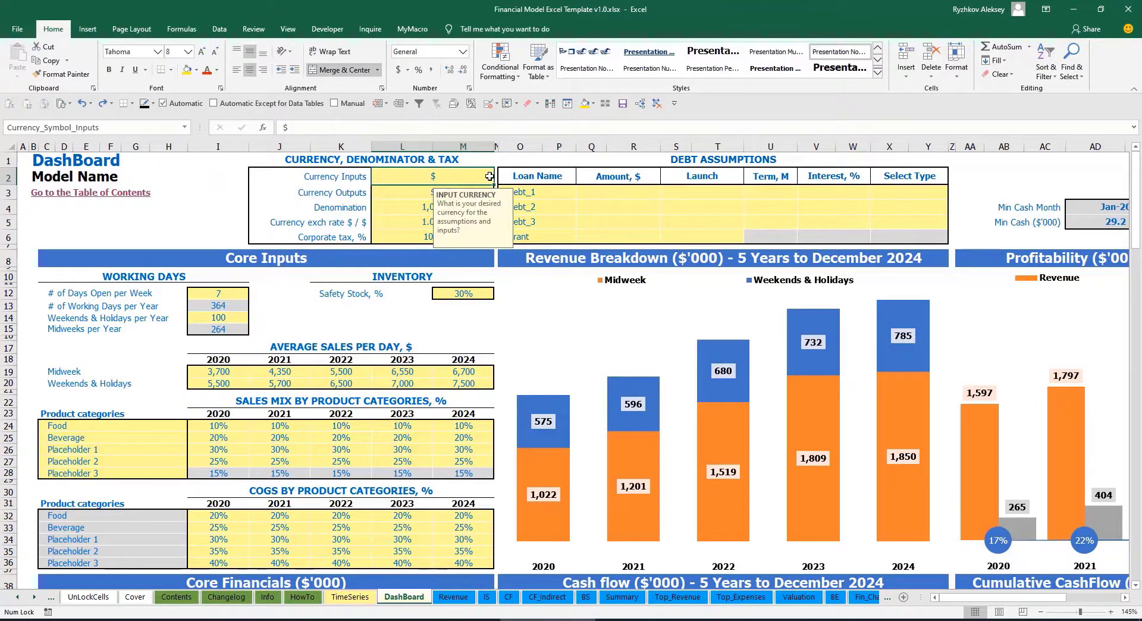
{"action": "left_click", "coordinate": [390, 195]}
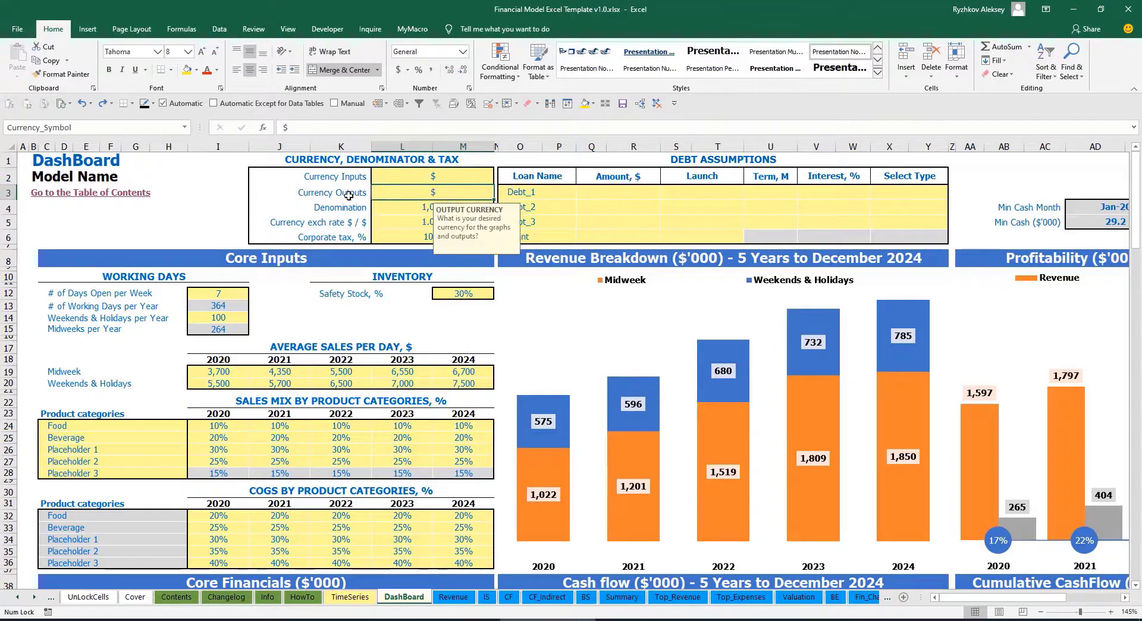
{"action": "left_click", "coordinate": [405, 180]}
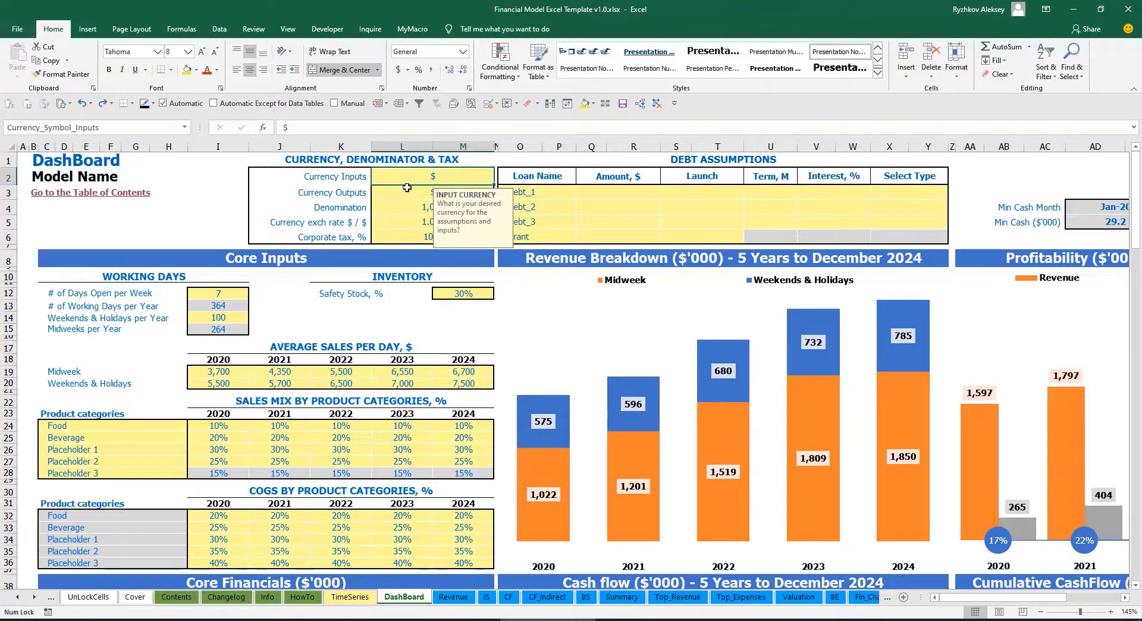
{"action": "left_click", "coordinate": [405, 193]}
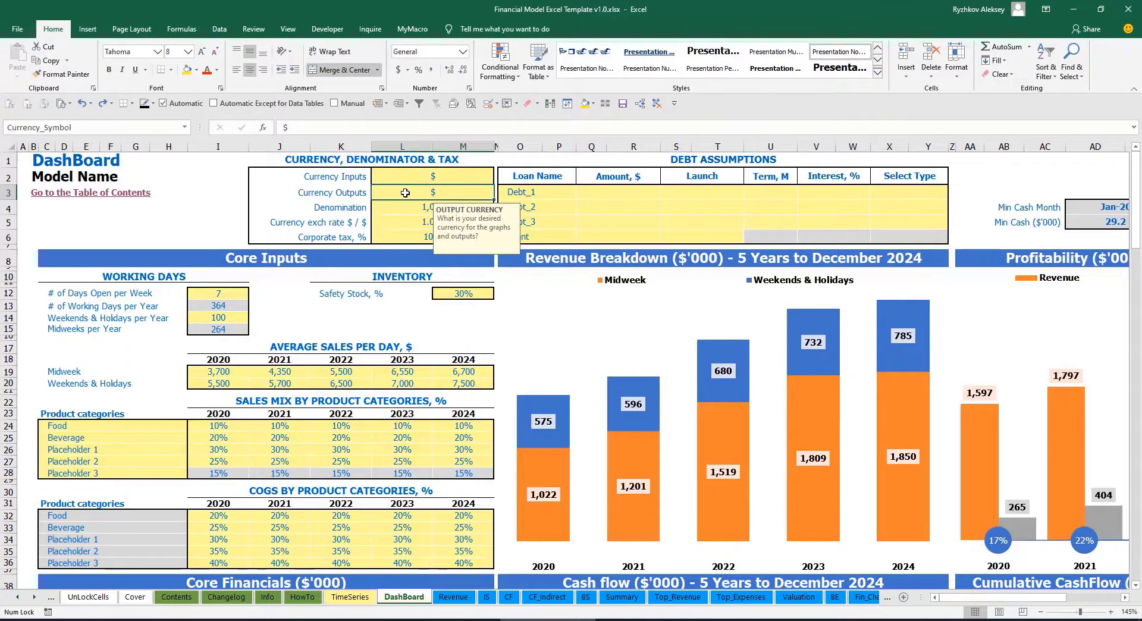
Step: Set the dashboard's input currency to USD and its output currency to EUR
{"action": "left_click", "coordinate": [421, 178]}
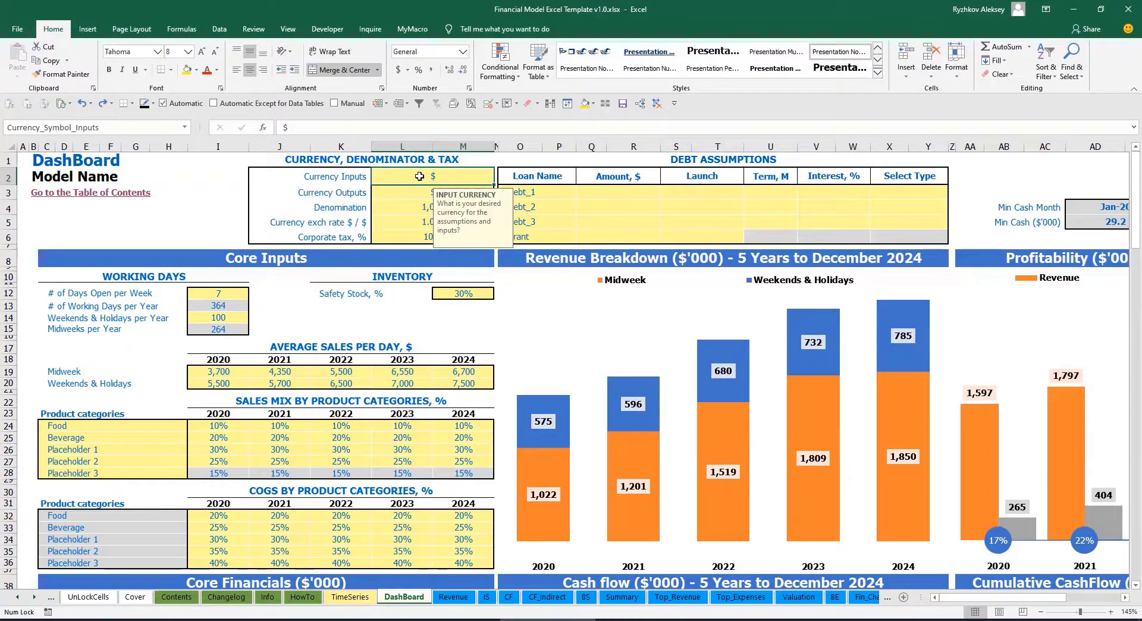
{"action": "type", "text": "USD"}
{"action": "key", "text": "Return"}
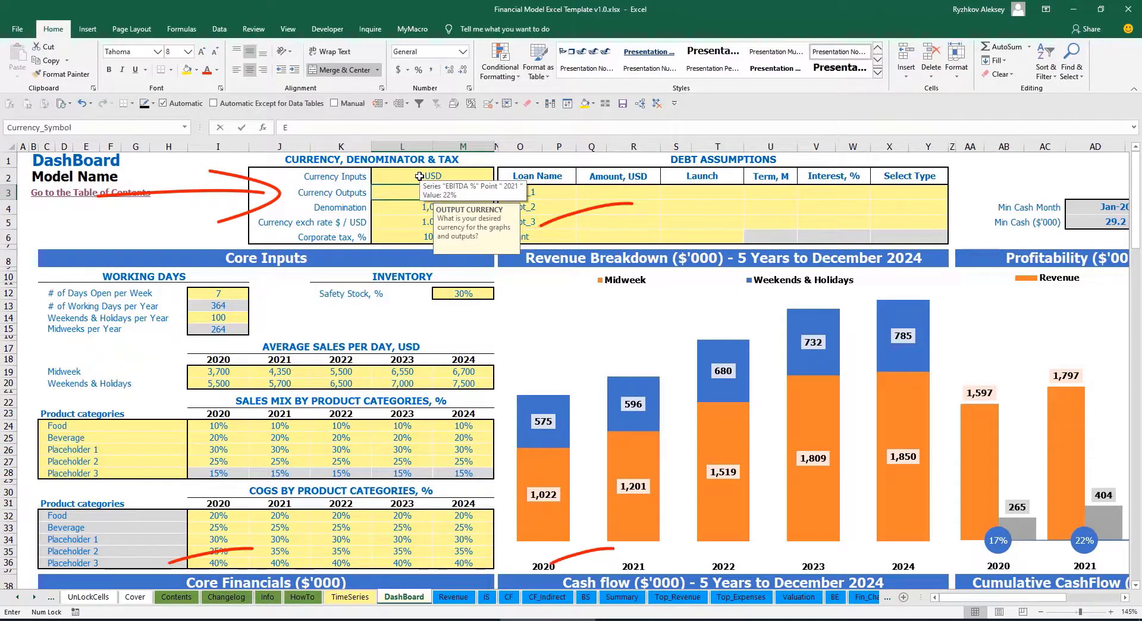
{"action": "type", "text": "EUR"}
{"action": "key", "text": "Return"}
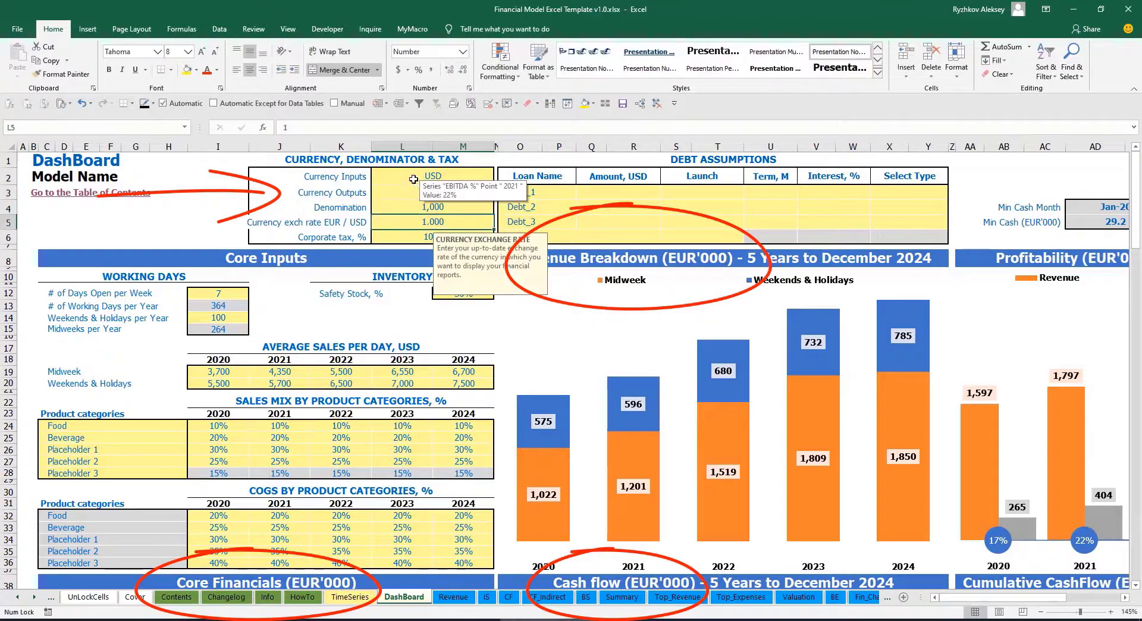
Step: Set the EUR / USD currency exchange rate to 1.2
{"action": "left_click", "coordinate": [216, 196]}
{"action": "left_click", "coordinate": [410, 225]}
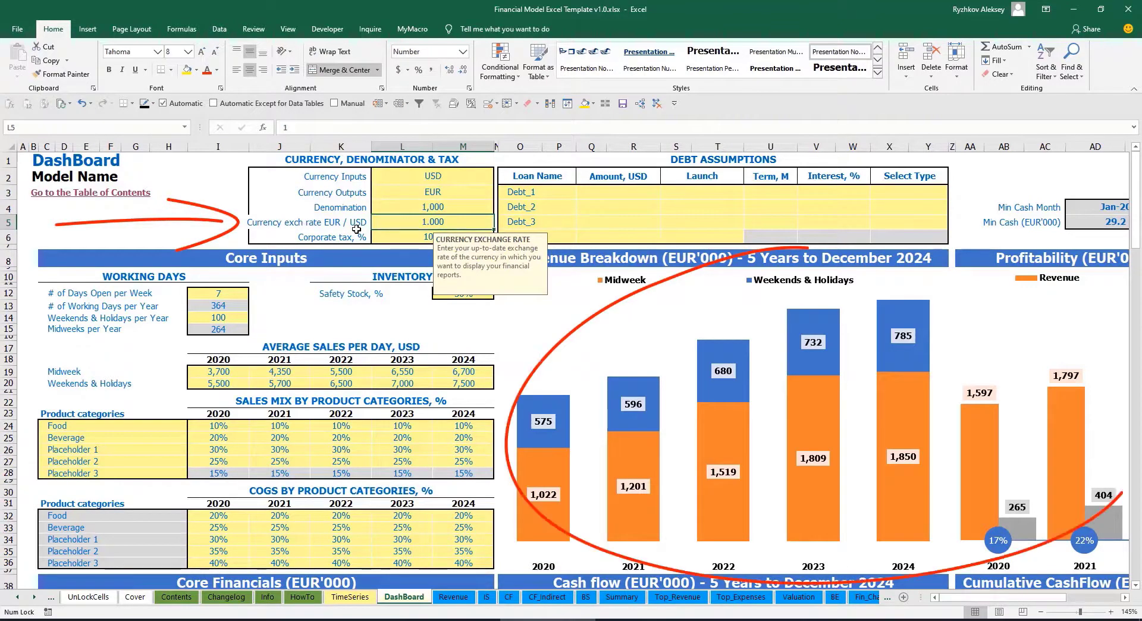
{"action": "type", "text": "1.2"}
{"action": "key", "text": "Return"}
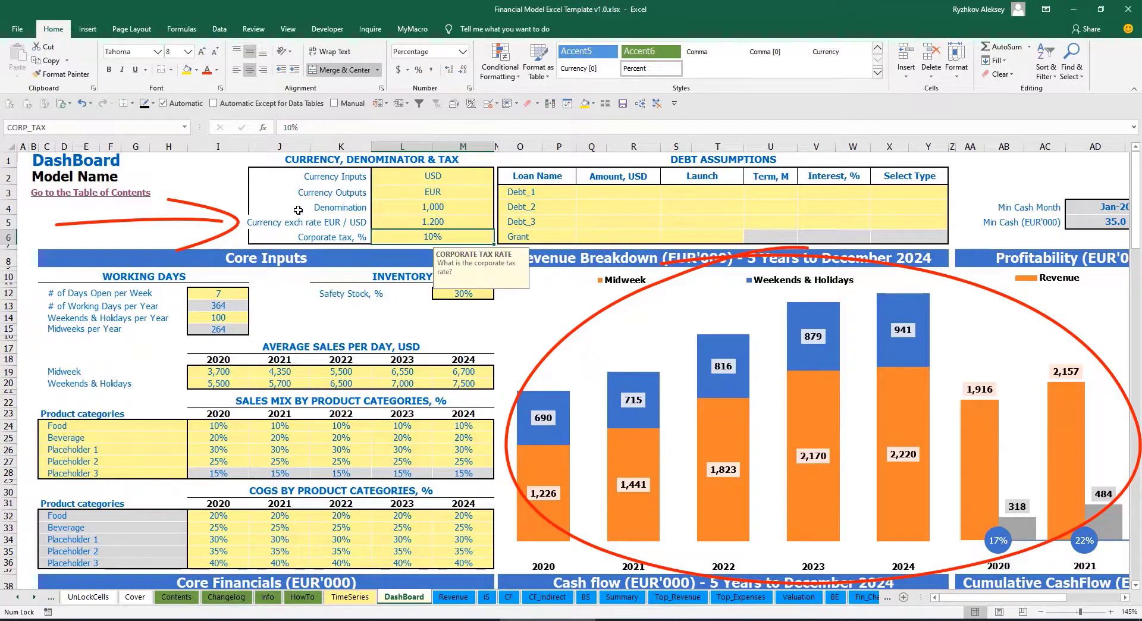
Step: Review the input currency, output currency and exchange rate settings on the dashboard
{"action": "left_click", "coordinate": [413, 176]}
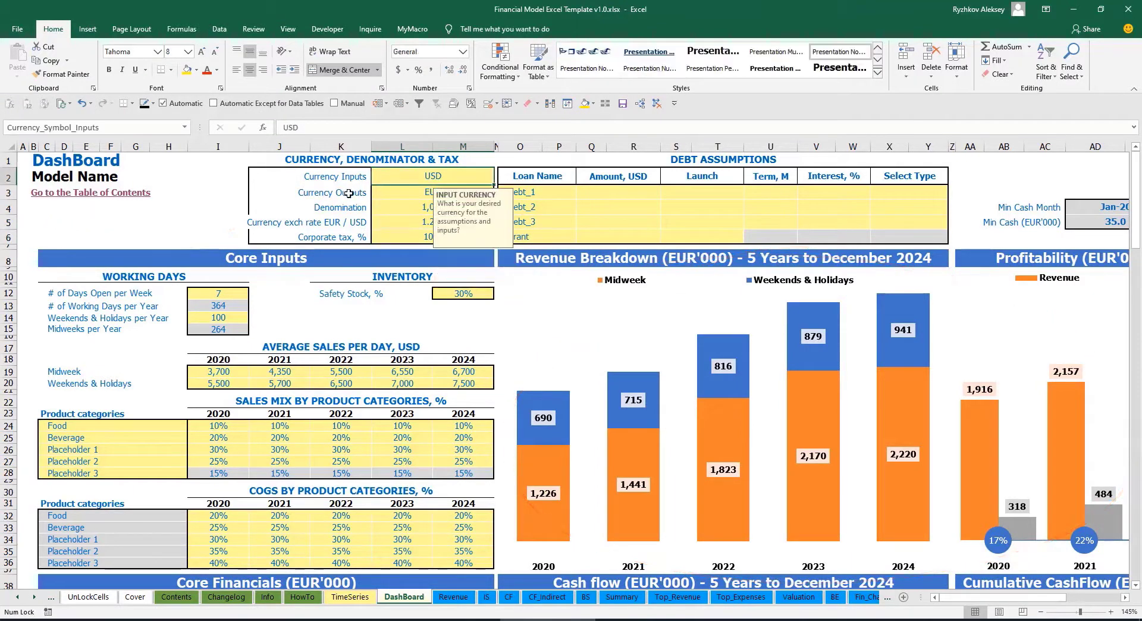
{"action": "left_click", "coordinate": [401, 193]}
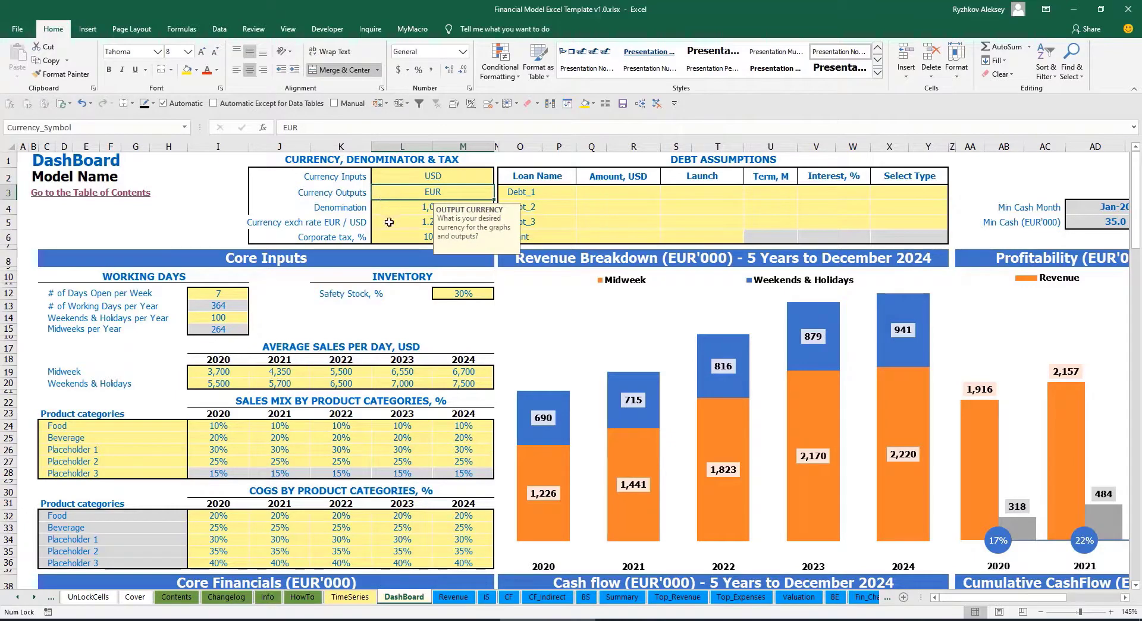
{"action": "left_click", "coordinate": [389, 222]}
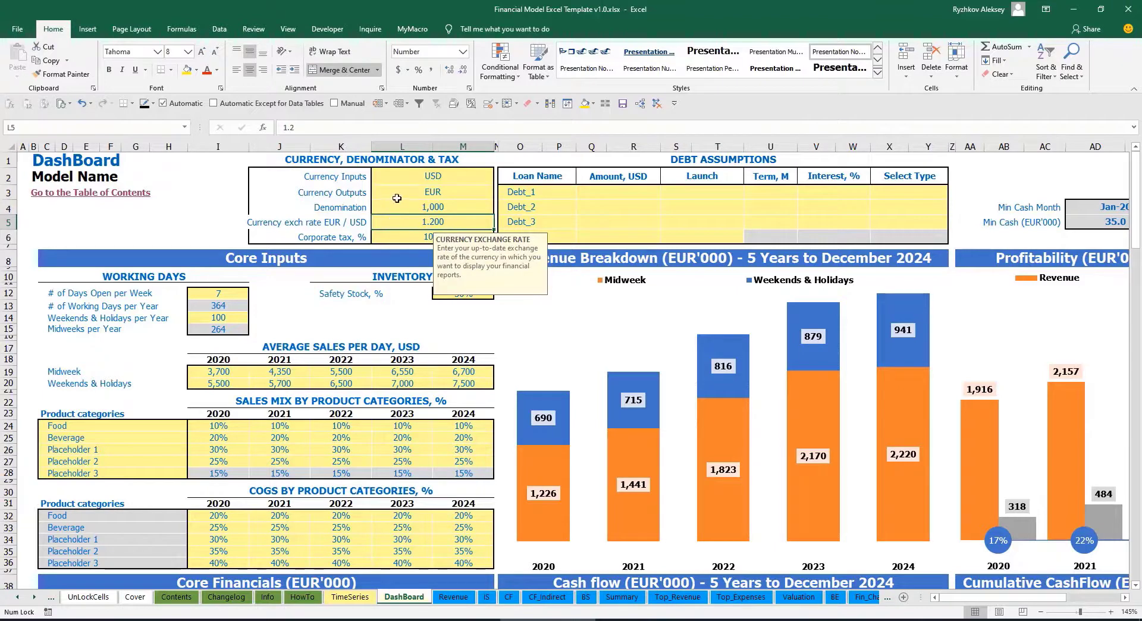
Step: Select the outputs denomination setting on the dashboard
{"action": "left_click", "coordinate": [410, 205]}
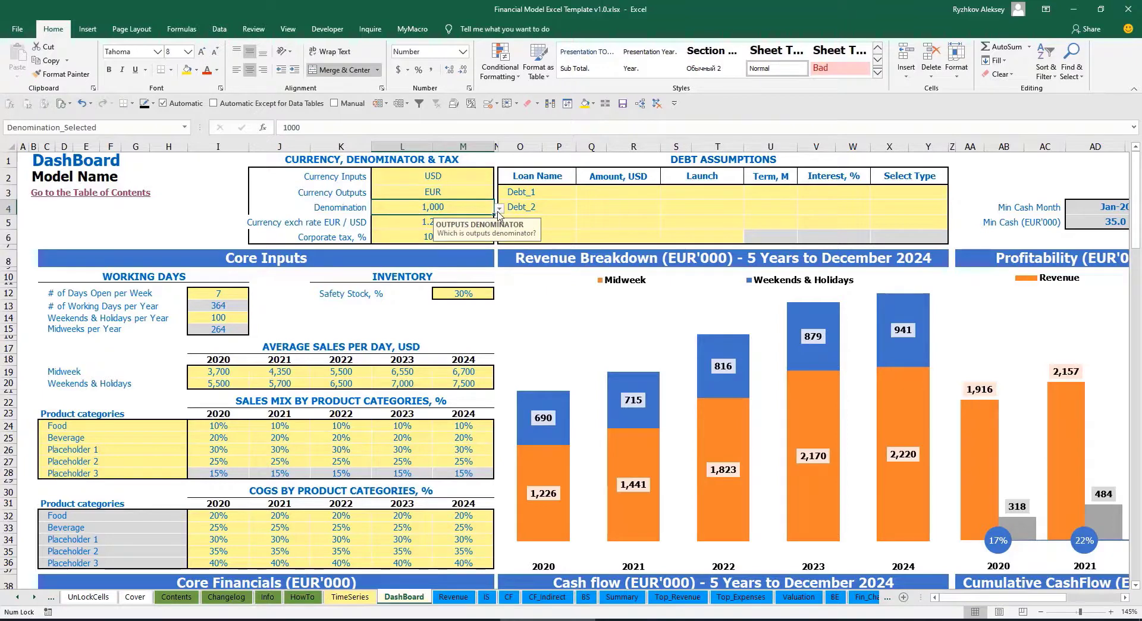